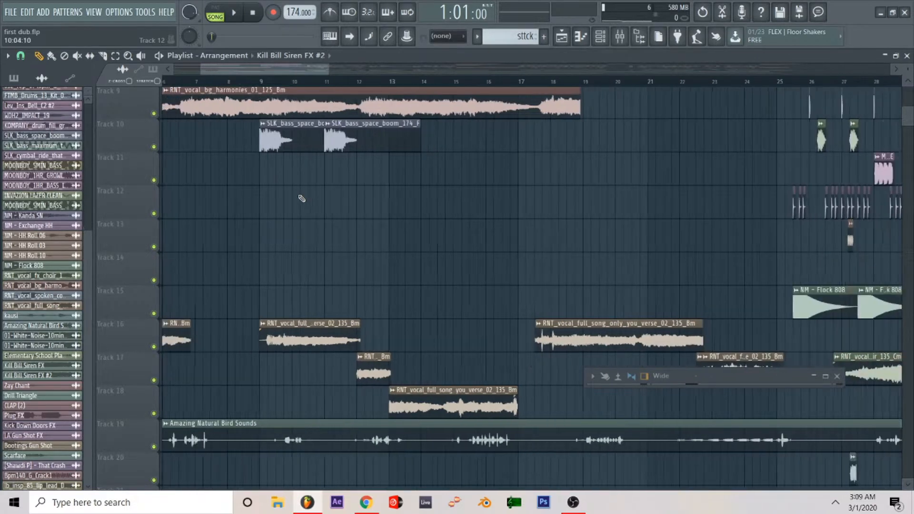
- Go through the playlist picker's clip categories and leave it listing the patterns
scroll(302, 198, left, 3)
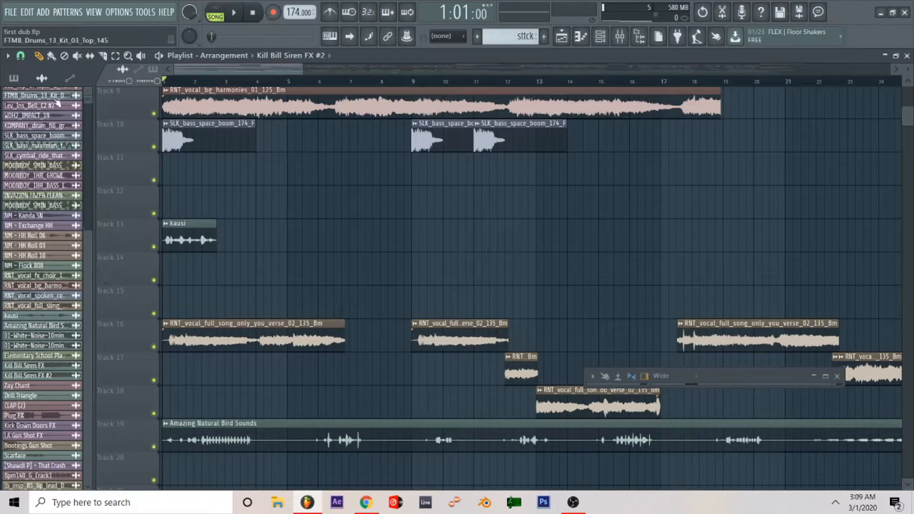
click(13, 78)
click(70, 79)
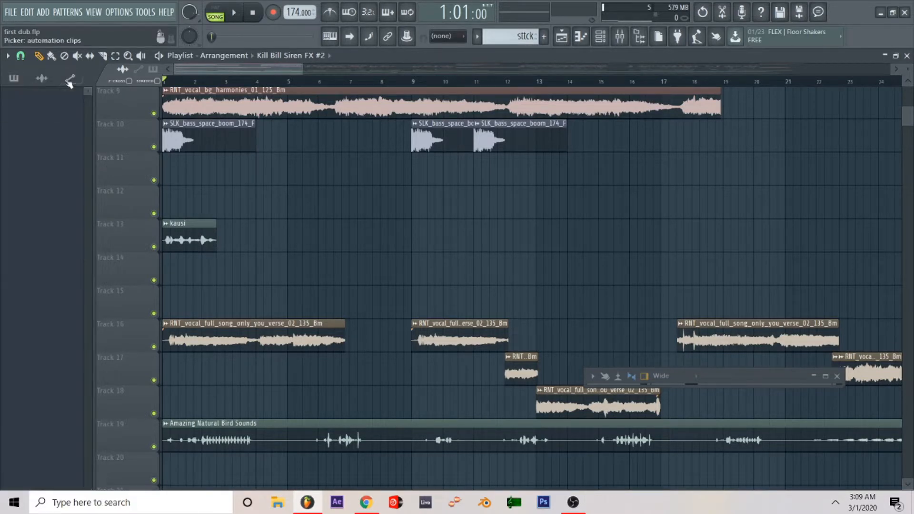
click(43, 79)
click(21, 82)
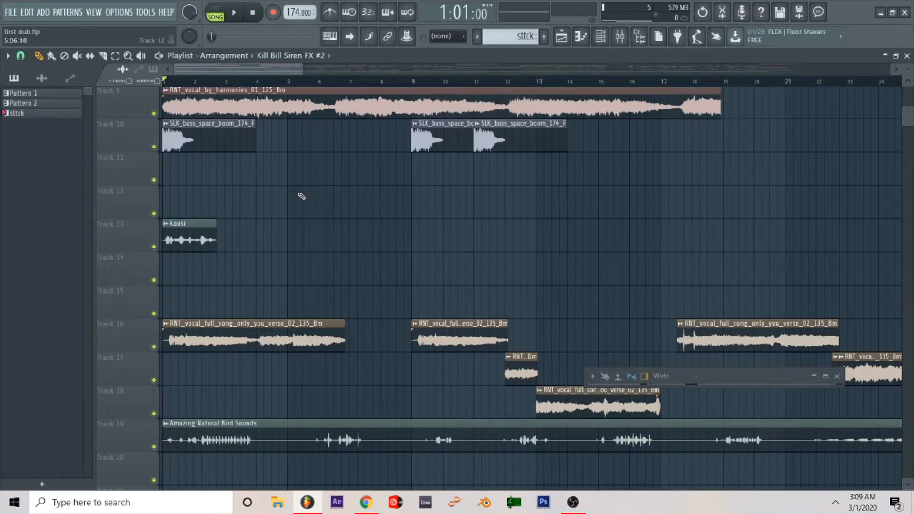
- Examine the clip layout of the whole arrangement, from the intro through the drop and up to Track 1
scroll(302, 196, down, 5)
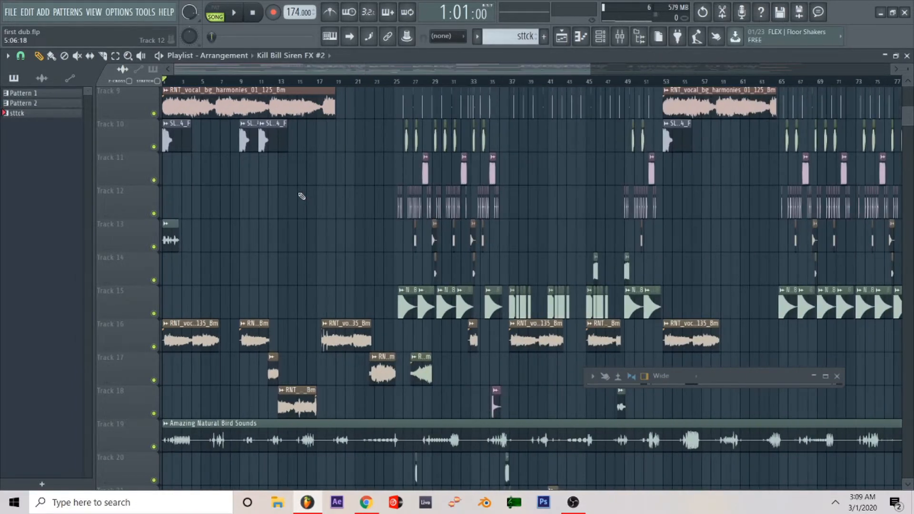
scroll(302, 195, up, 4)
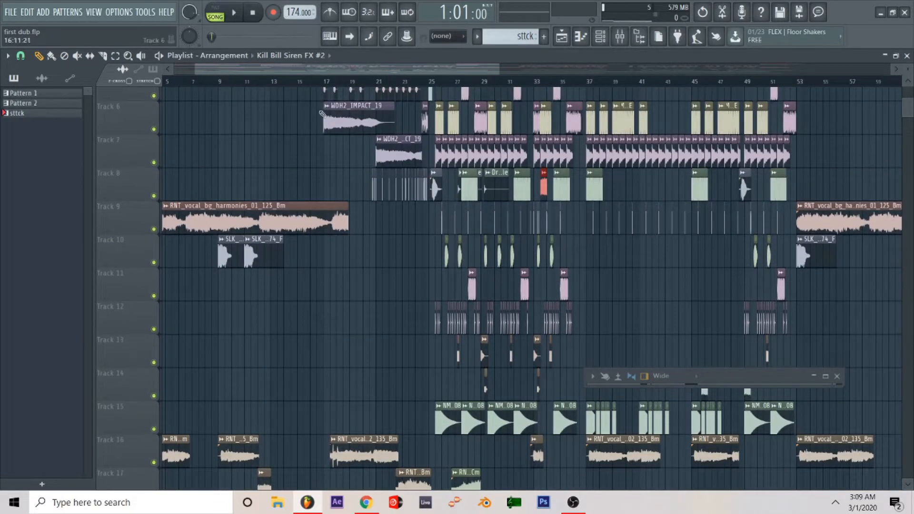
scroll(316, 168, up, 1)
scroll(316, 169, up, 1)
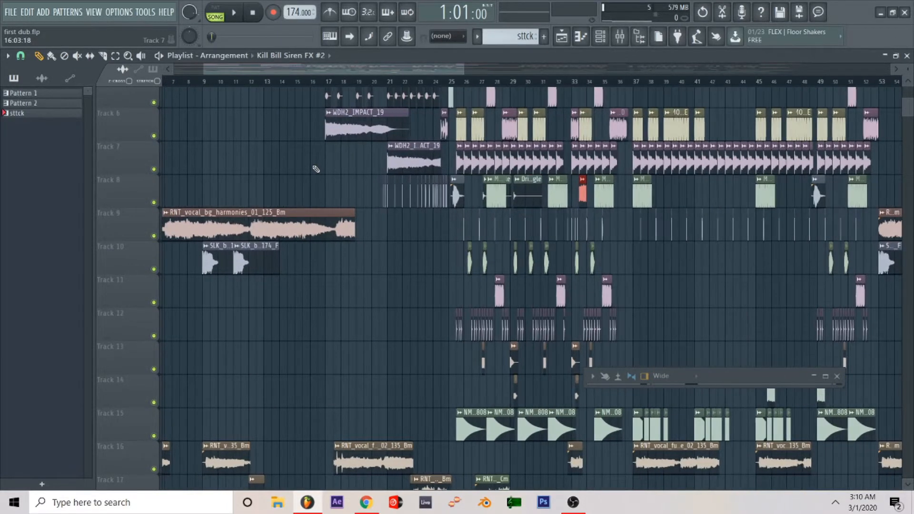
scroll(315, 169, up, 1)
scroll(315, 170, up, 4)
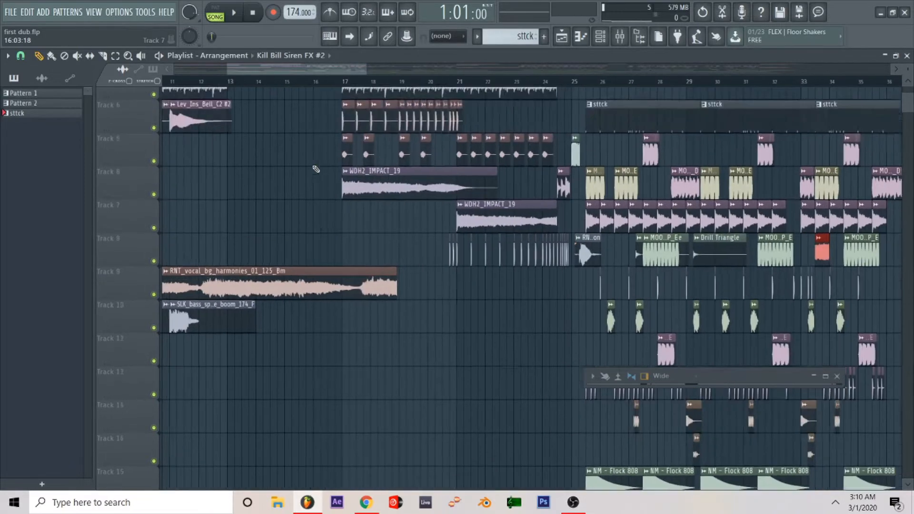
scroll(314, 170, up, 2)
scroll(314, 170, left, 4)
scroll(313, 171, up, 2)
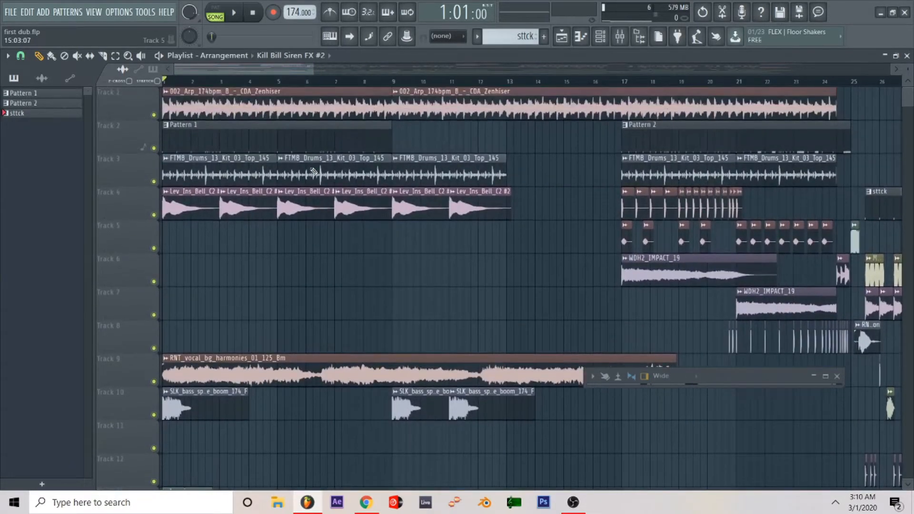
- Solo Track 1 and play its 002_Arp_174bpm loop from the start of the song
right_click(153, 115)
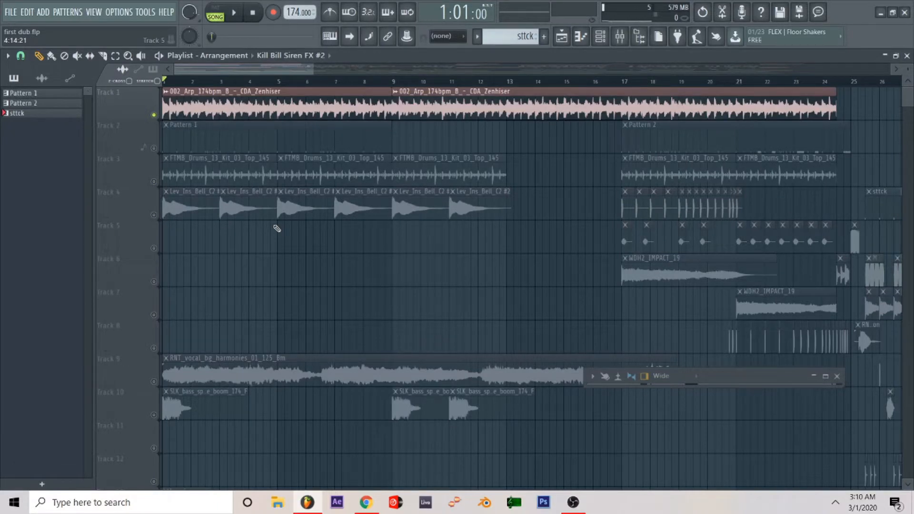
scroll(277, 228, down, 4)
scroll(277, 228, up, 2)
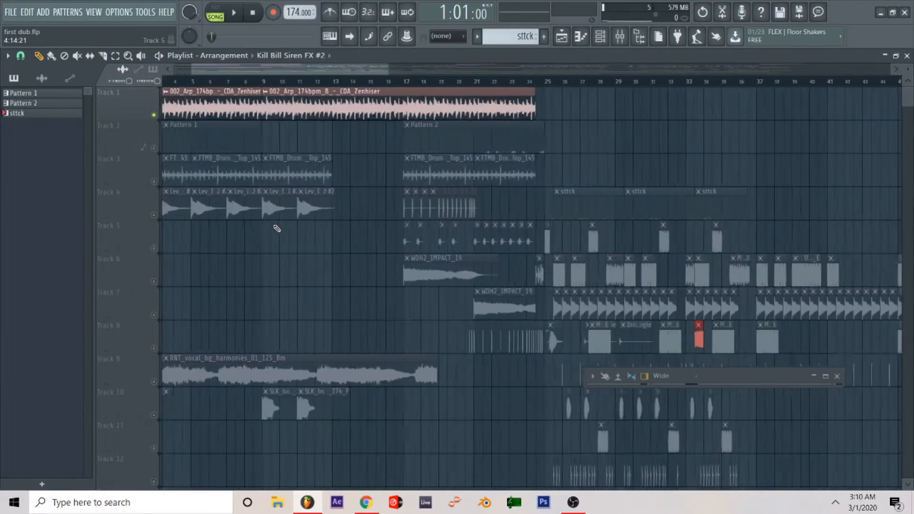
scroll(278, 230, left, 1)
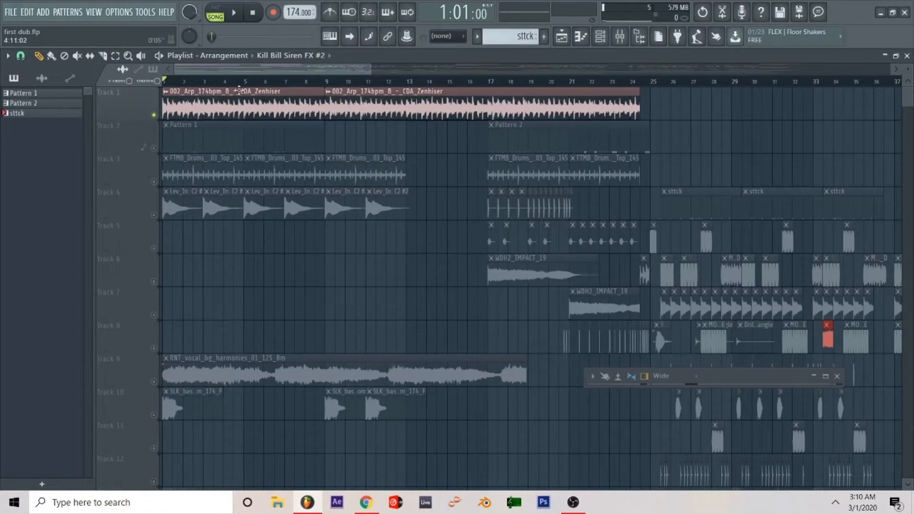
key(space)
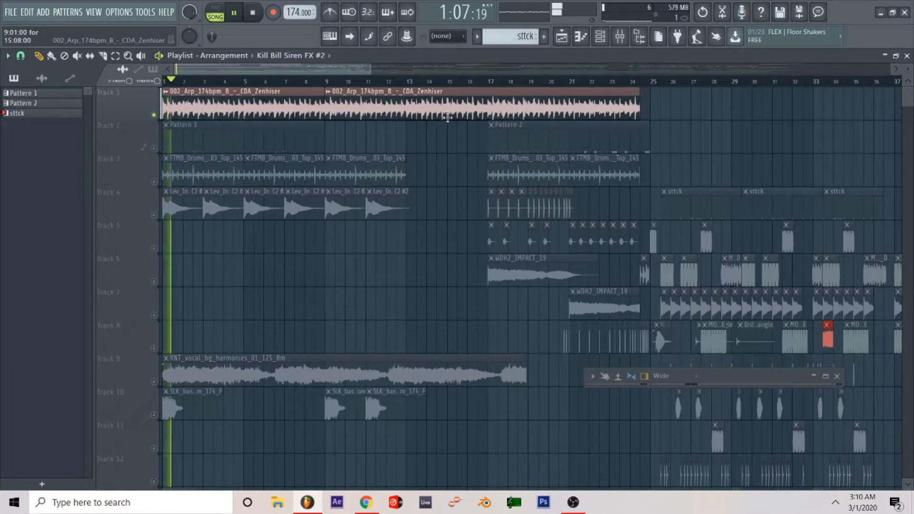
key(space)
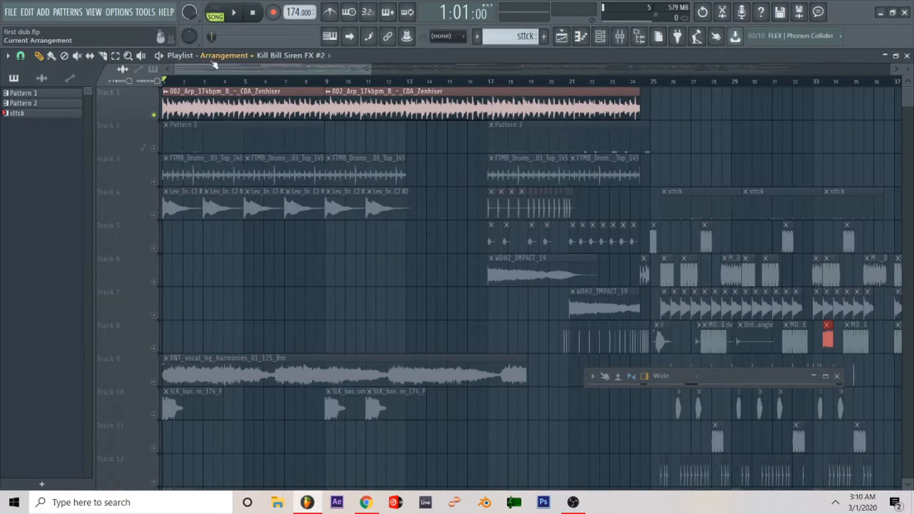
- Play the song and unmute Tracks 2, 3 and 4 one after another to layer them over the arp
key(space)
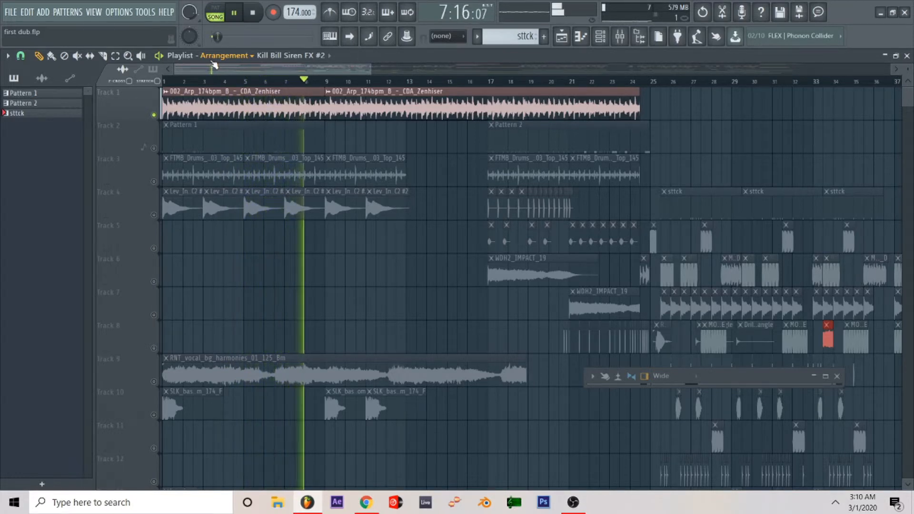
click(154, 148)
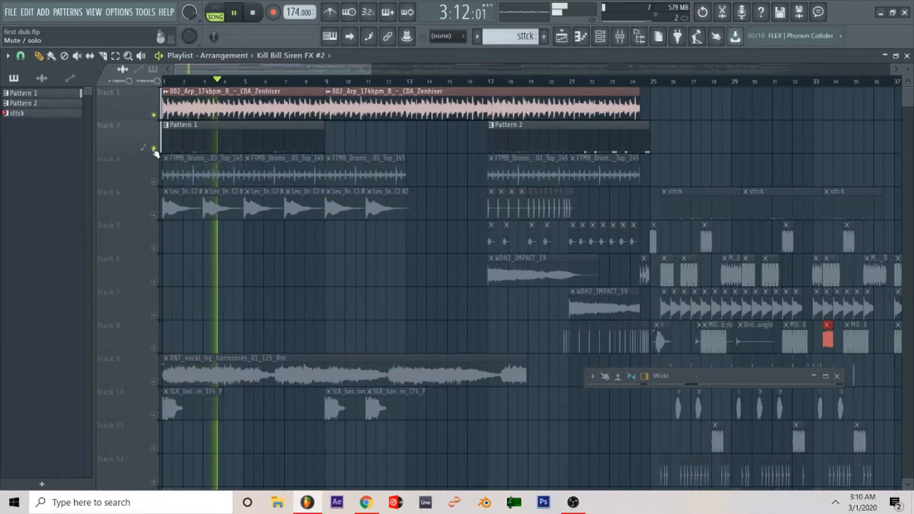
click(154, 181)
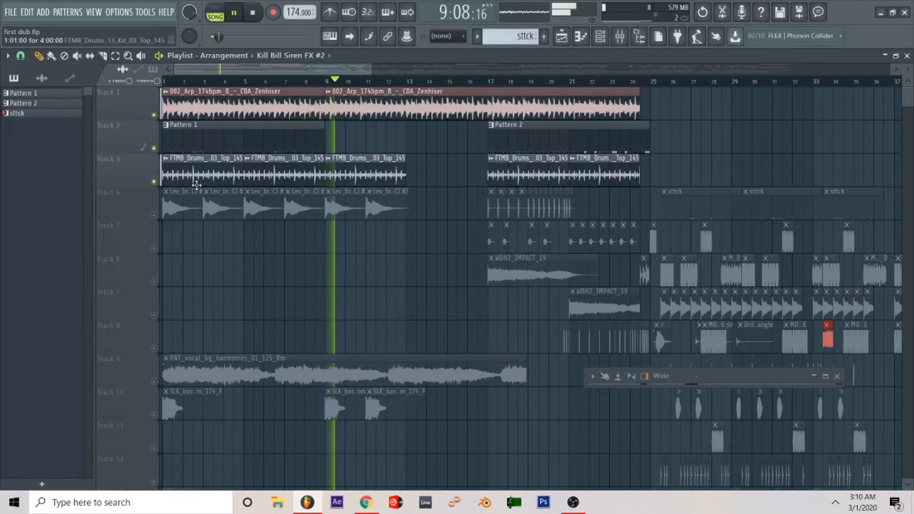
click(155, 215)
- Replay the intro from bar 1 with Tracks 1 to 4 audible and examine the Lev_Ins_Bell clips on Track 4
key(space)
key(space)
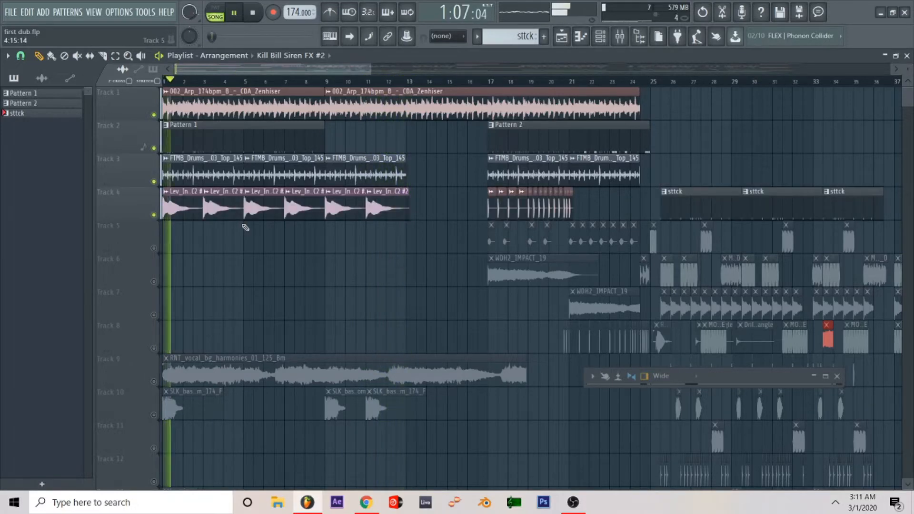
scroll(250, 209, up, 4)
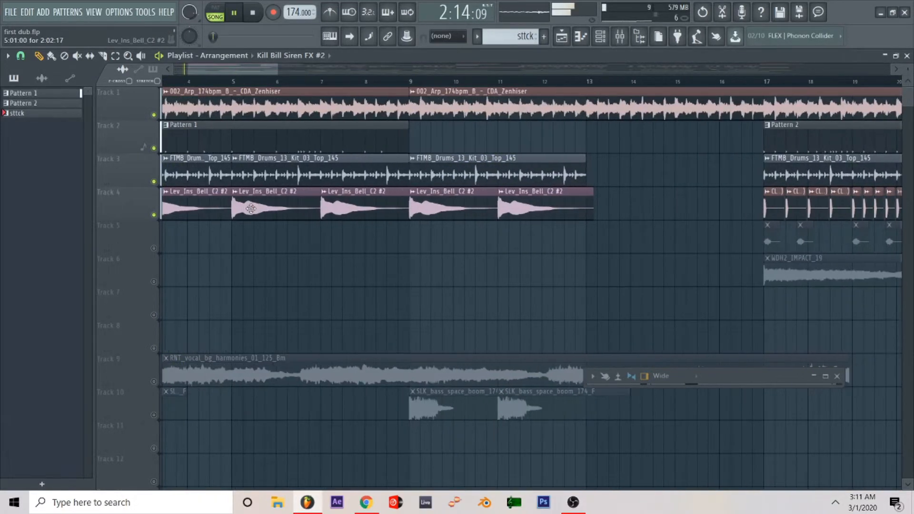
scroll(251, 208, down, 3)
scroll(251, 209, up, 4)
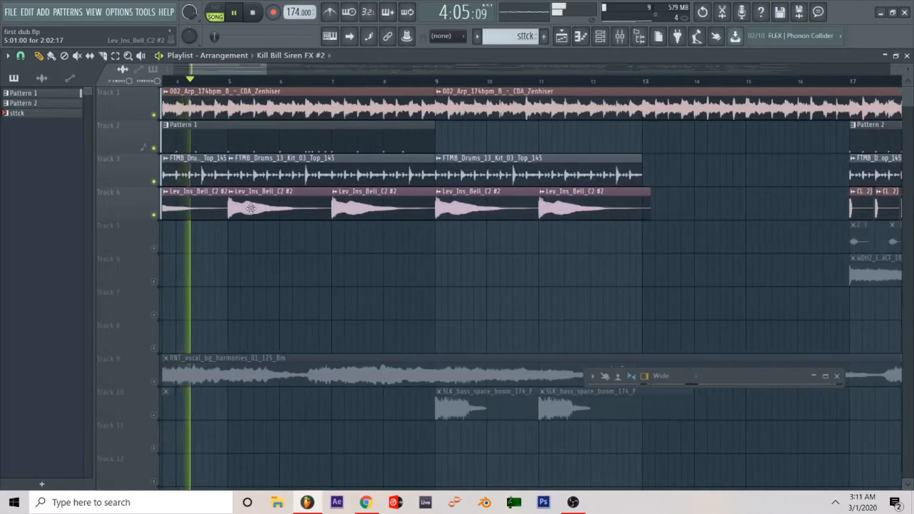
scroll(251, 208, down, 2)
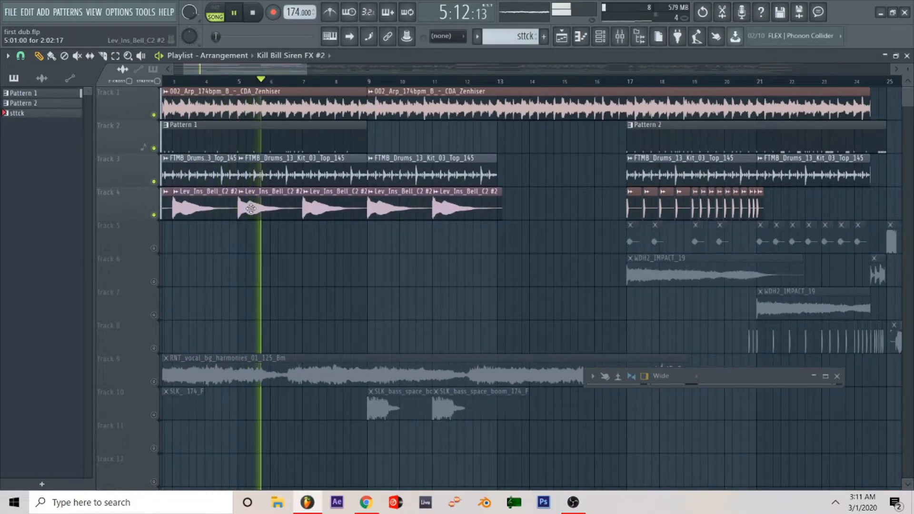
scroll(251, 208, left, 1)
scroll(316, 265, down, 3)
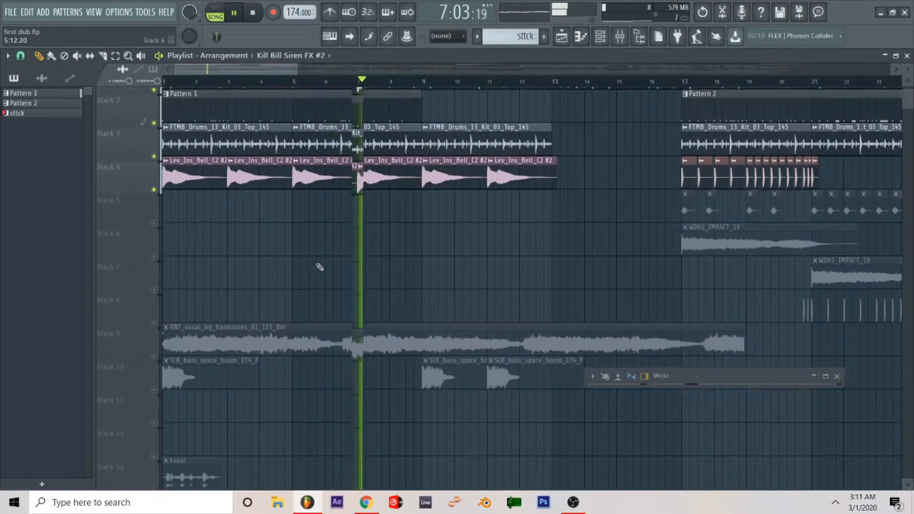
scroll(319, 267, up, 1)
key(space)
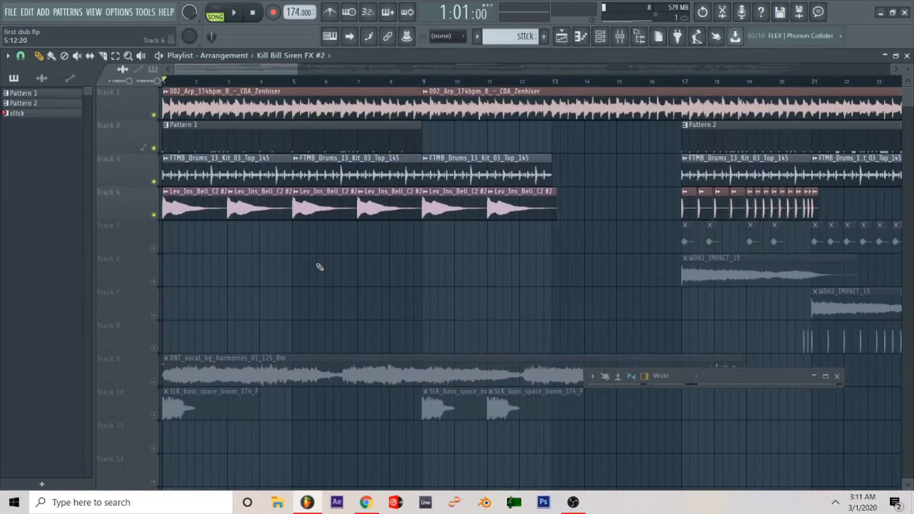
- Examine how the vocal harmonies and bass boom clips on Tracks 9 and 10 line up with the intro layers
scroll(319, 267, down, 2)
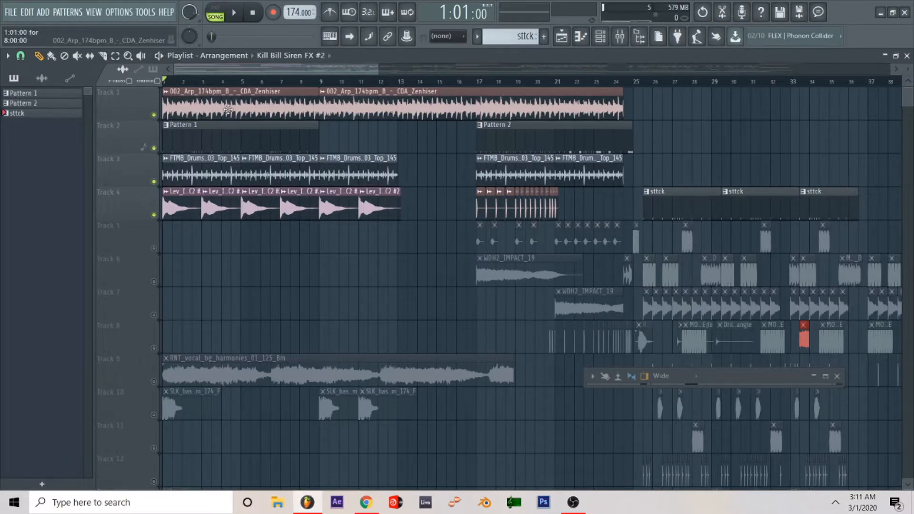
scroll(224, 313, down, 3)
scroll(225, 313, down, 2)
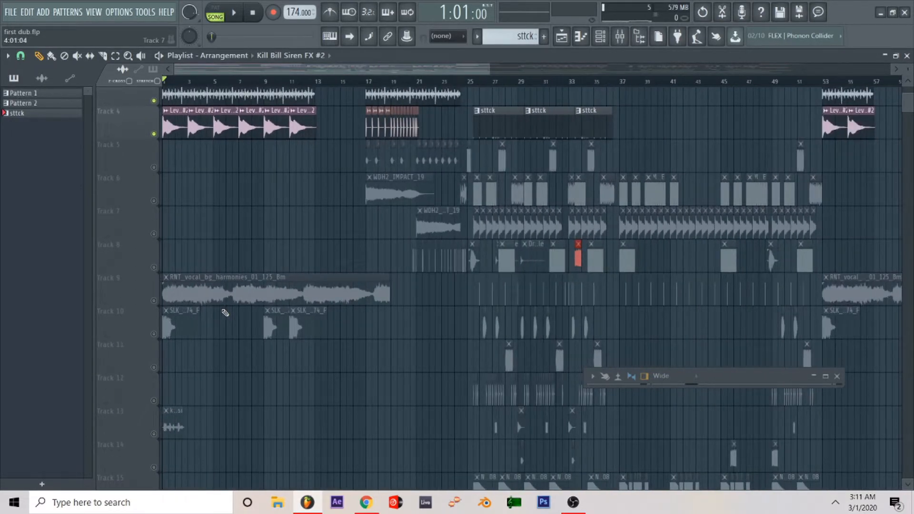
scroll(225, 312, up, 2)
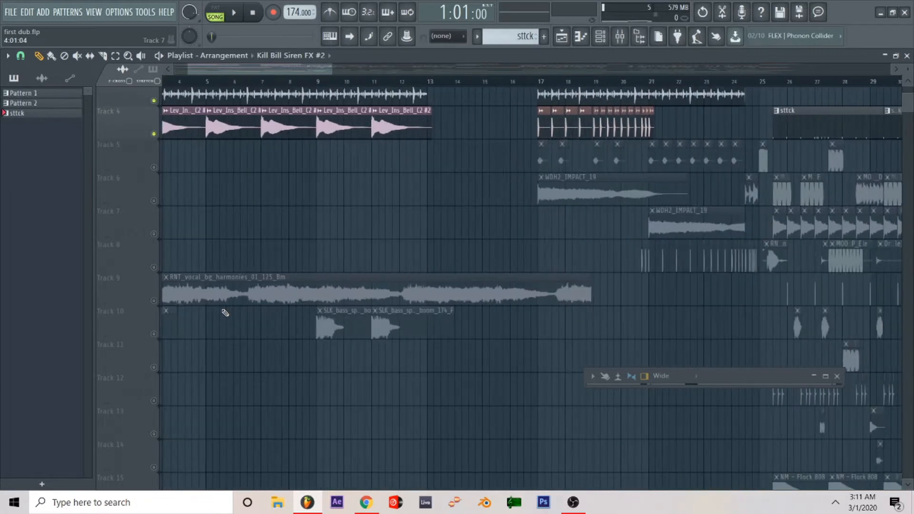
scroll(280, 277, down, 1)
scroll(279, 277, up, 2)
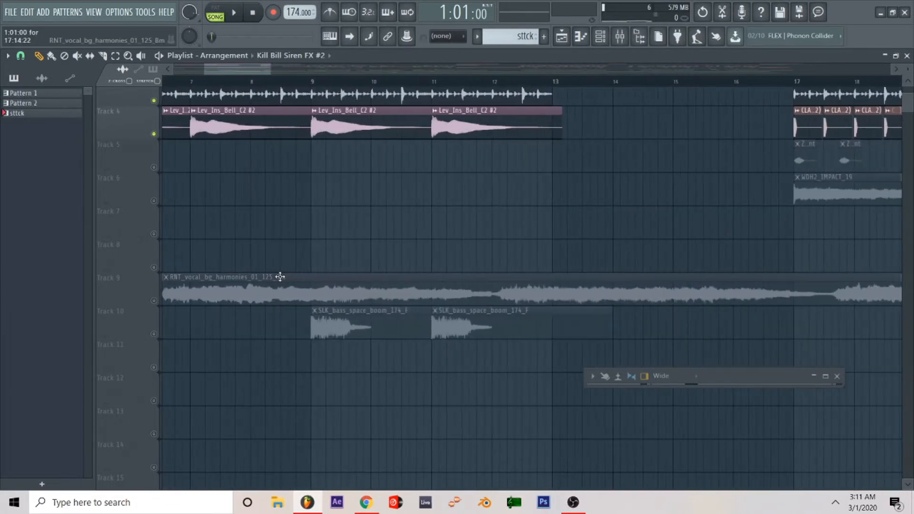
scroll(279, 277, down, 2)
scroll(347, 249, up, 3)
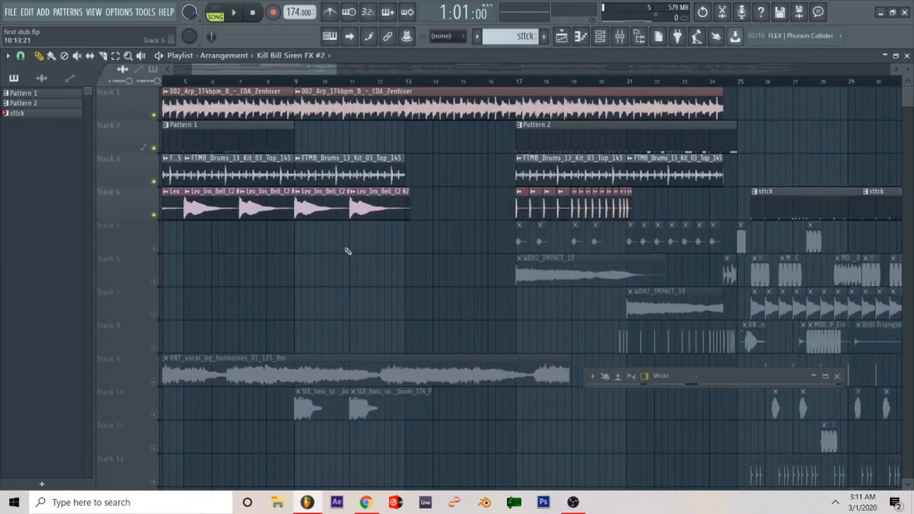
scroll(347, 248, up, 3)
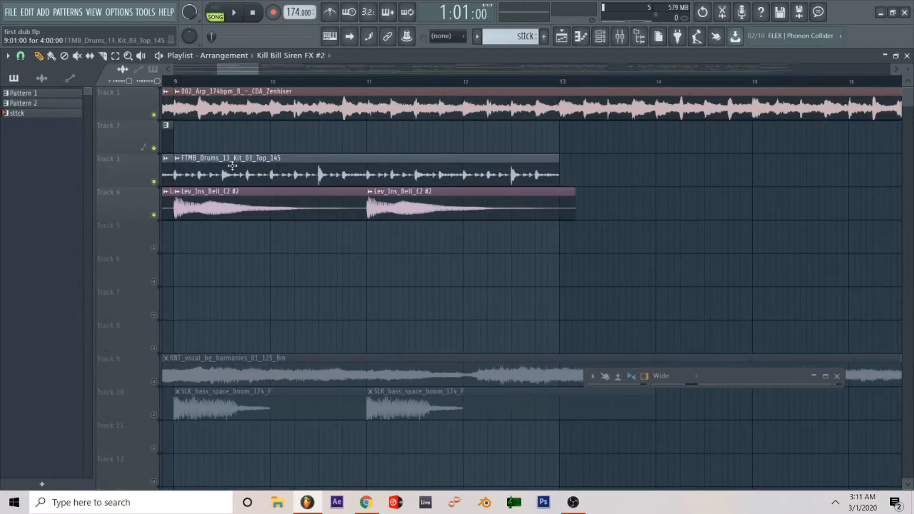
- Examine the build-up clips from bar 17 and the bass, cymbal and 808 clips of the drop from bar 25
scroll(465, 159, right, 6)
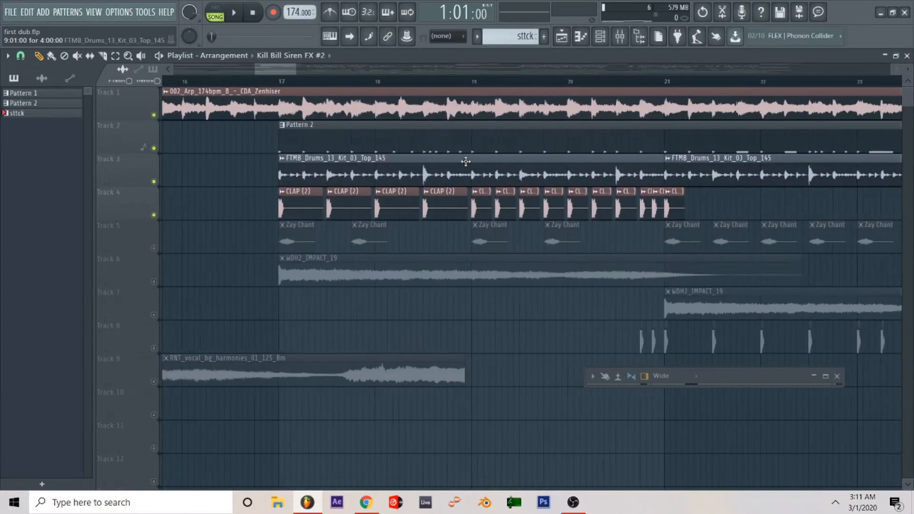
scroll(454, 185, down, 1)
scroll(454, 185, down, 2)
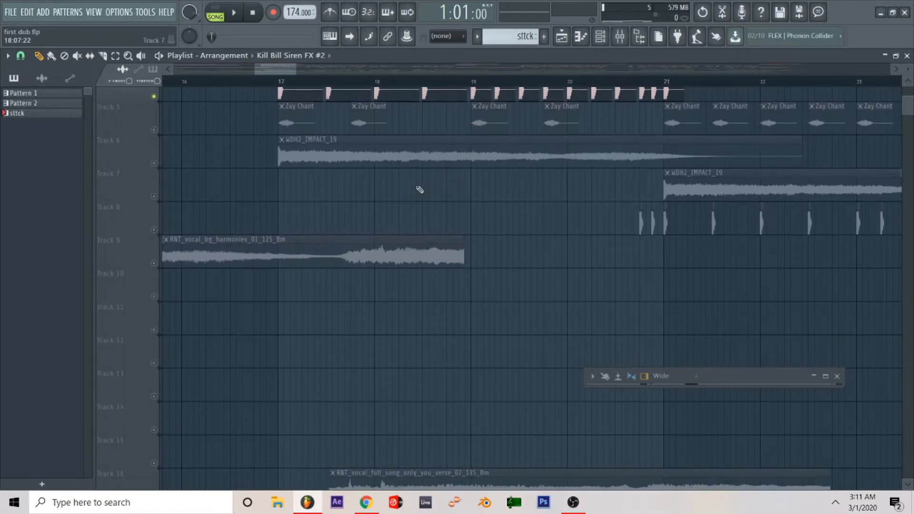
scroll(419, 190, down, 2)
scroll(420, 189, down, 1)
scroll(456, 242, right, 5)
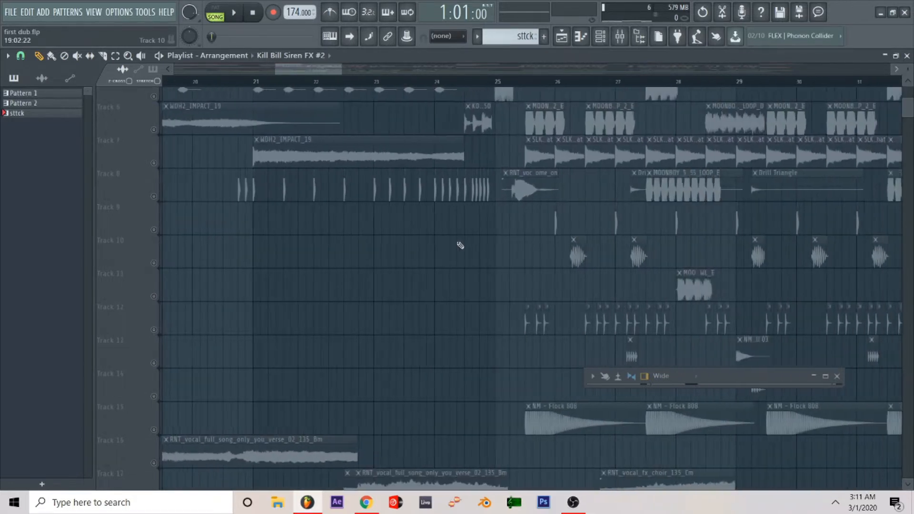
ctrl+scroll(460, 245, up, 5)
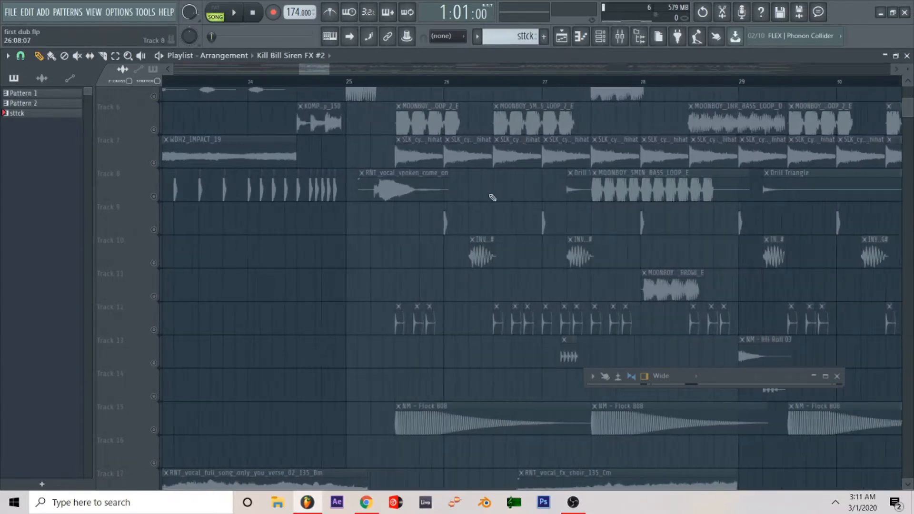
ctrl+scroll(452, 154, up, 4)
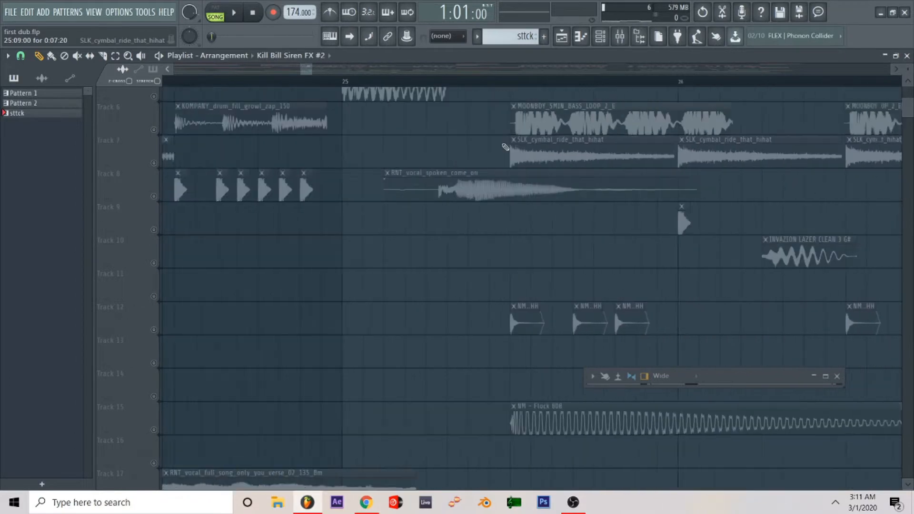
- Open the sampler settings of the MOONBOY_5MIN_BASS_LOOP_2_E clip on Track 6 and show its levels and root note options
ctrl+scroll(604, 124, down, 6)
double_click(652, 126)
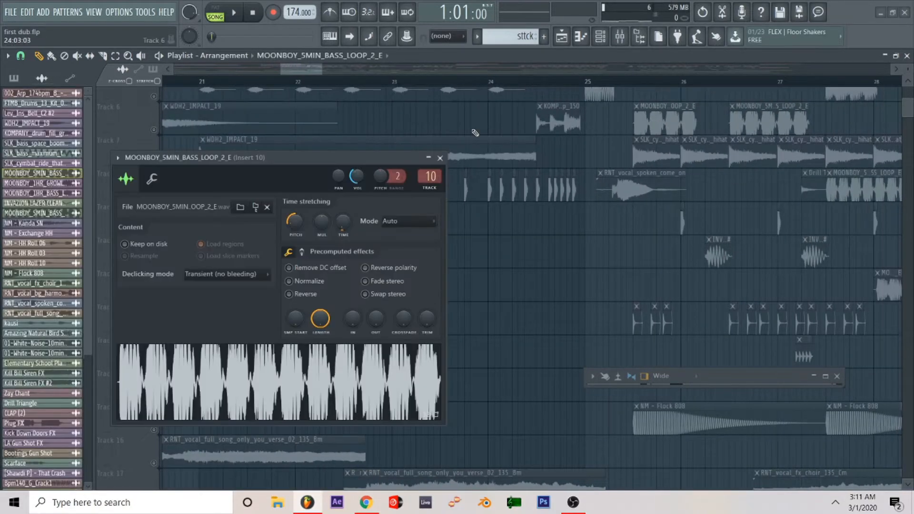
click(152, 179)
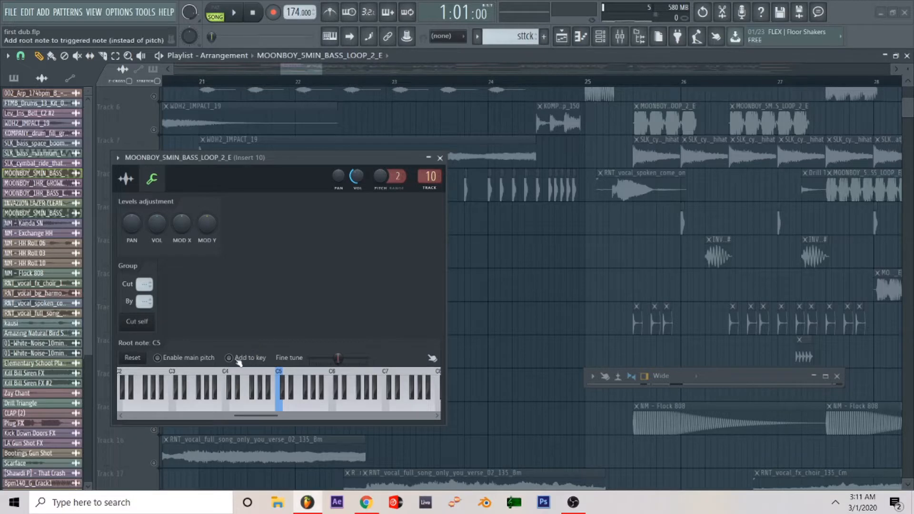
- Close the sampler settings and look over the full arrangement from the drop back to the intro layers
click(439, 158)
scroll(408, 268, down, 5)
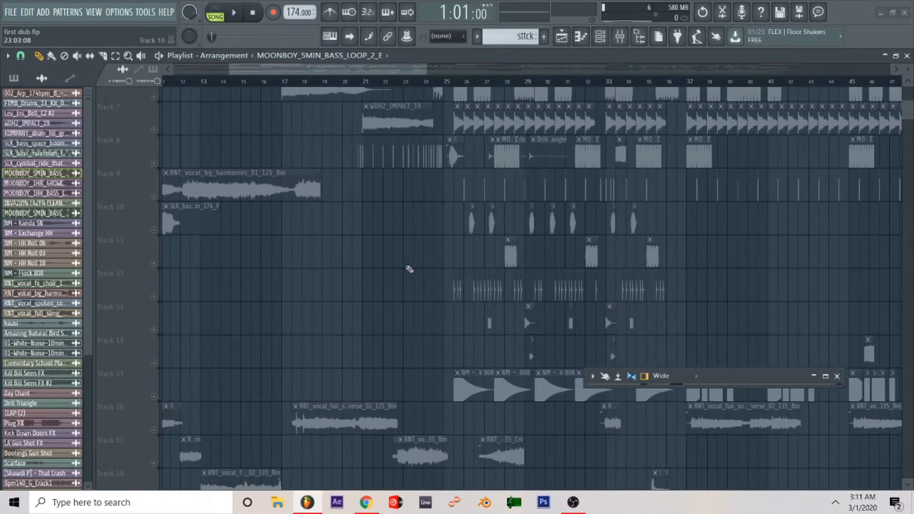
scroll(408, 267, down, 6)
scroll(251, 244, up, 6)
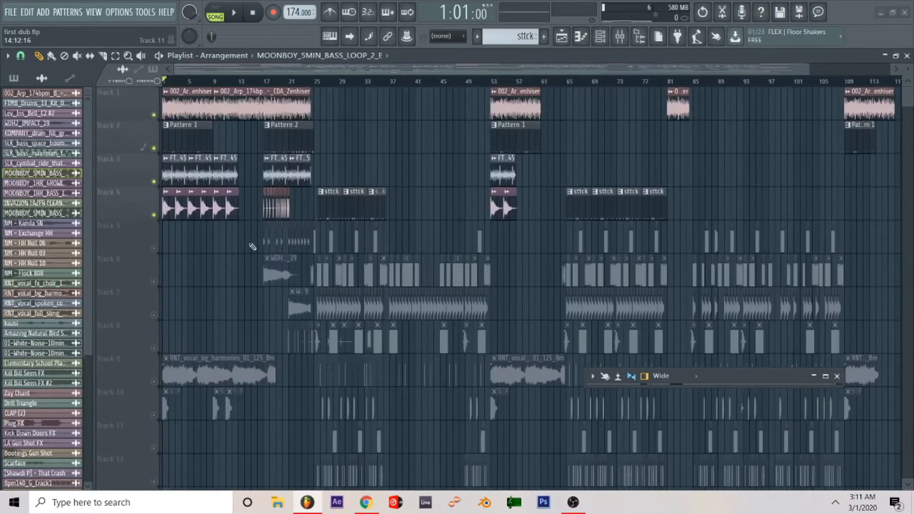
scroll(231, 256, up, 6)
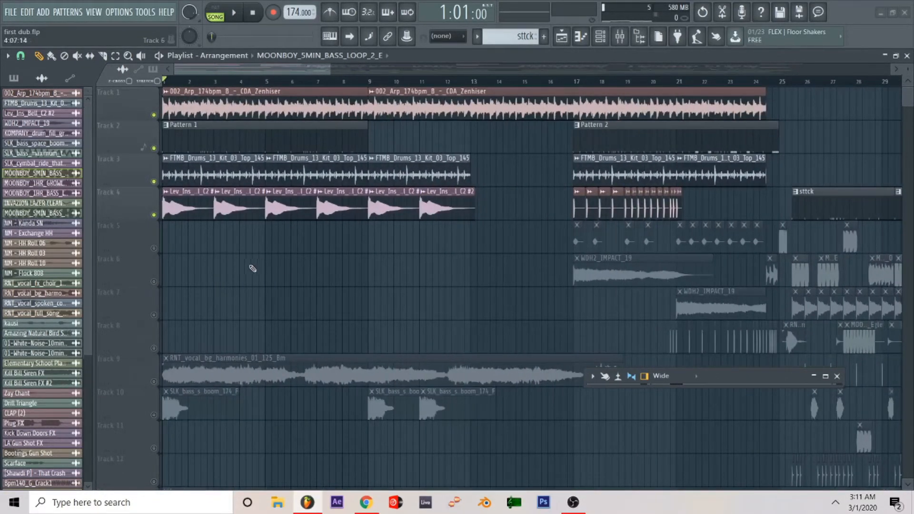
scroll(333, 254, down, 1)
scroll(336, 259, up, 1)
scroll(336, 259, down, 1)
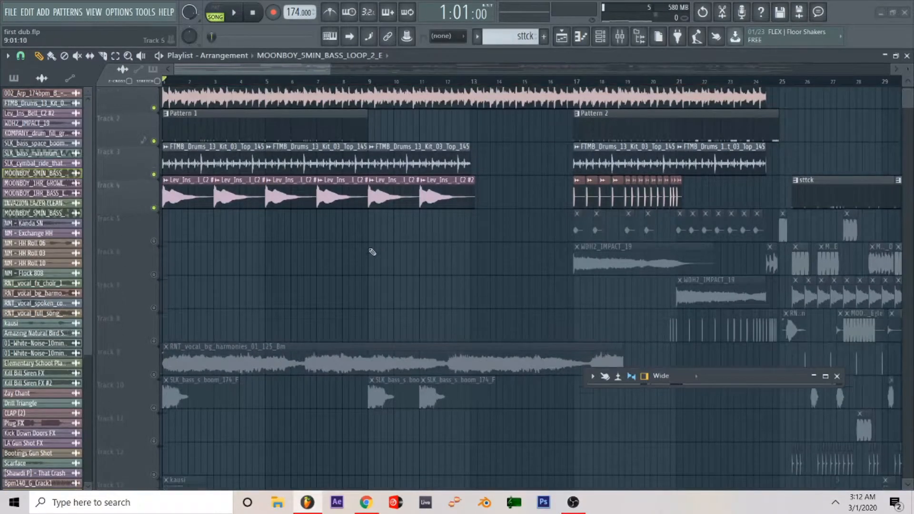
scroll(231, 223, up, 1)
- Play the intro from bar 1 and unmute the RNT_vocal_bg_harmonies clip on Track 9 to hear it with the other layers
key(space)
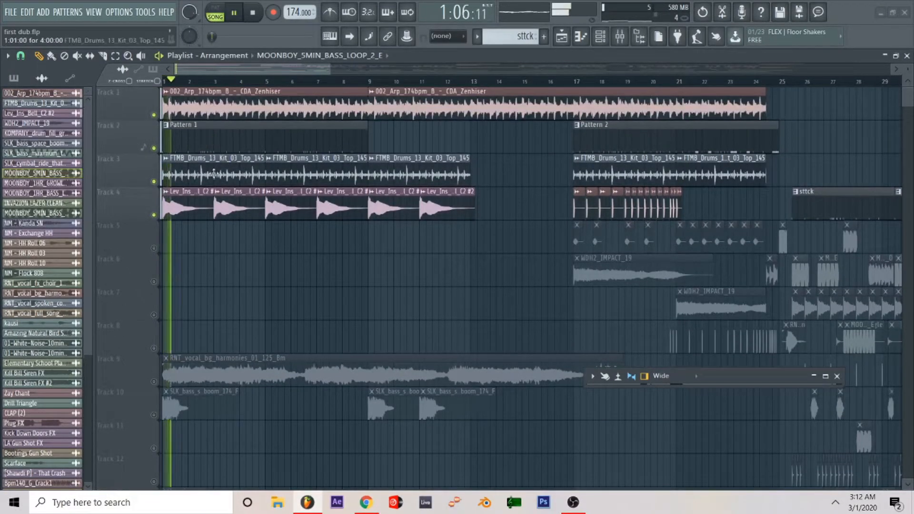
click(156, 382)
key(space)
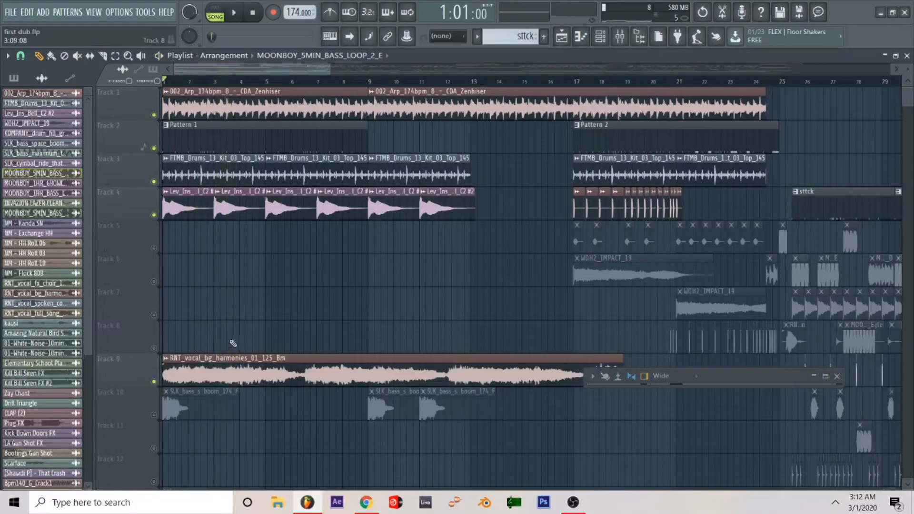
scroll(281, 348, down, 1)
scroll(280, 348, down, 2)
scroll(280, 342, up, 2)
scroll(283, 272, up, 2)
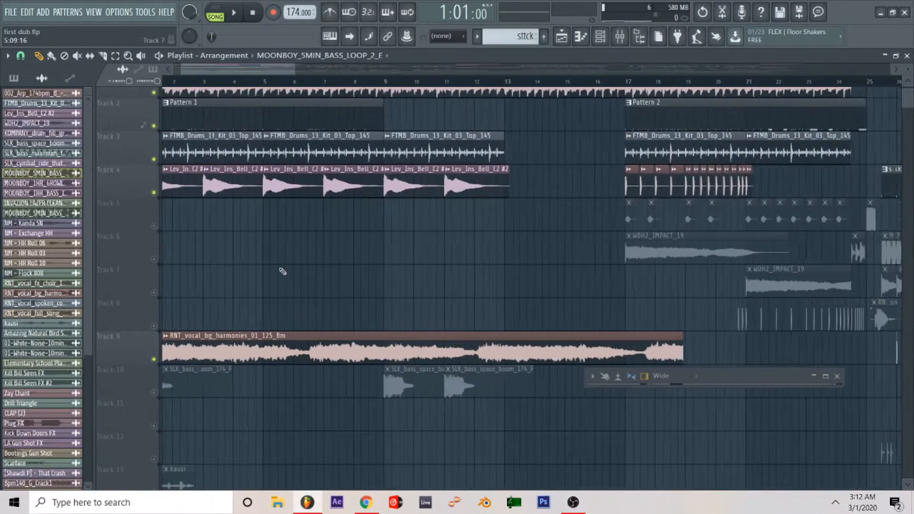
scroll(283, 271, left, 1)
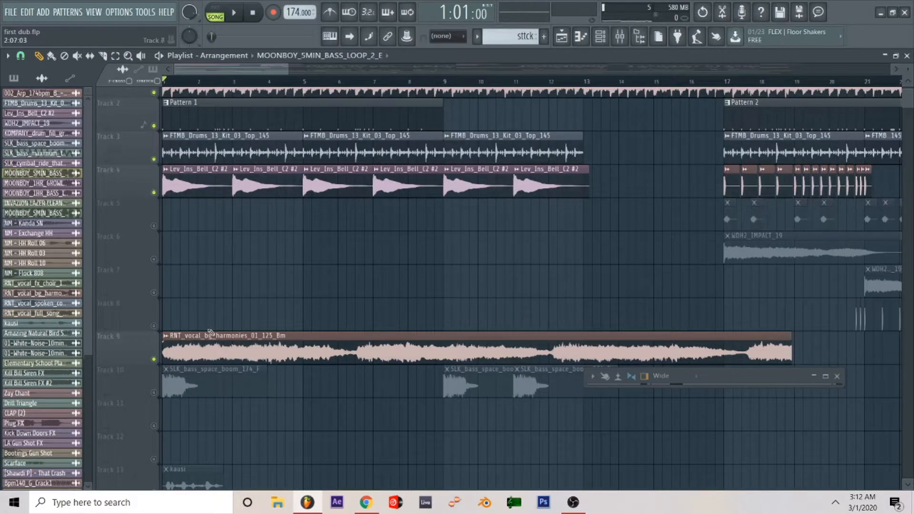
- Solo the vocal harmonies on Track 9, then release the solo so that every playlist track is unmuted
right_click(156, 361)
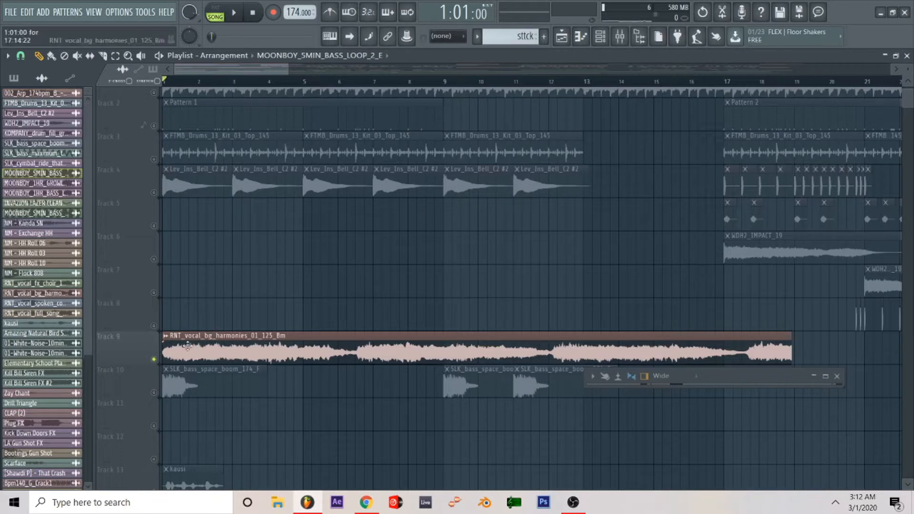
right_click(155, 361)
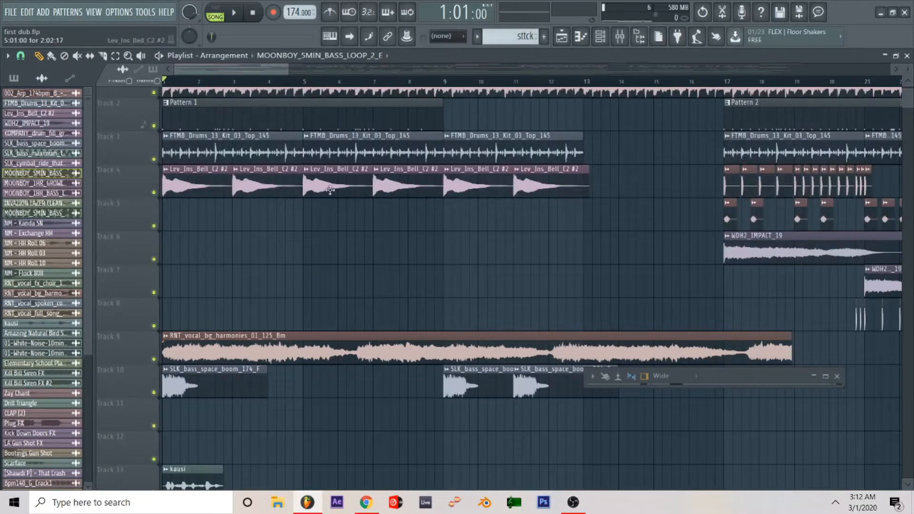
right_click(155, 360)
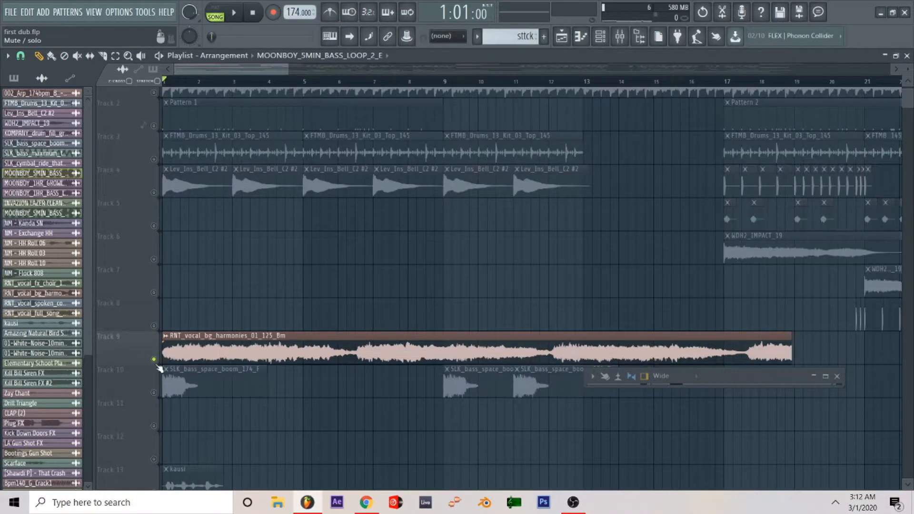
right_click(155, 361)
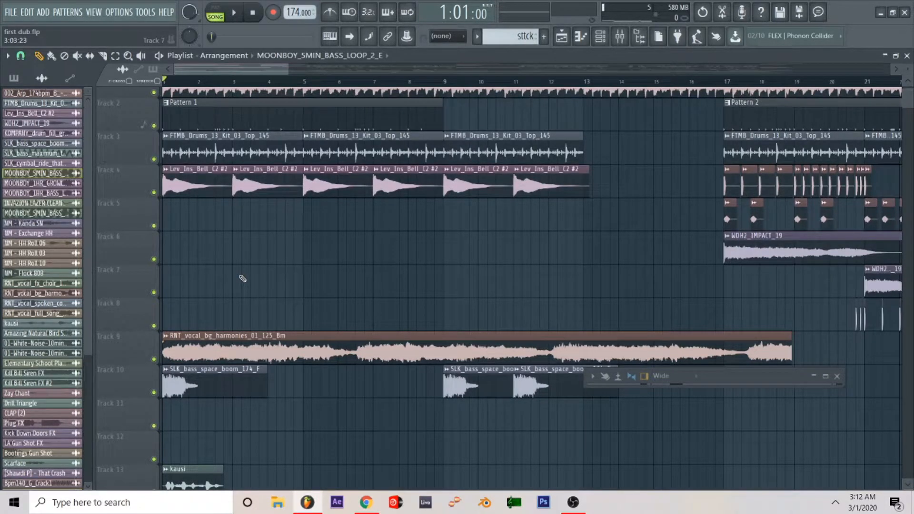
scroll(252, 274, down, 3)
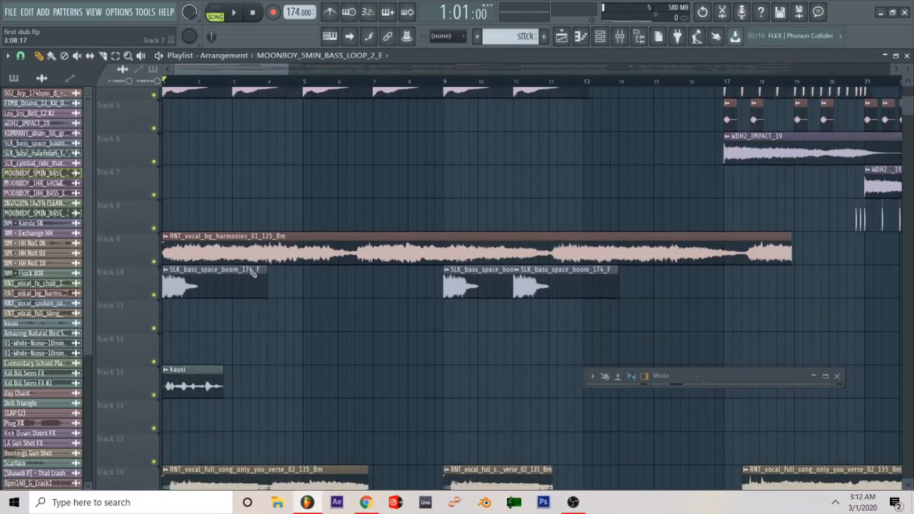
scroll(251, 271, up, 3)
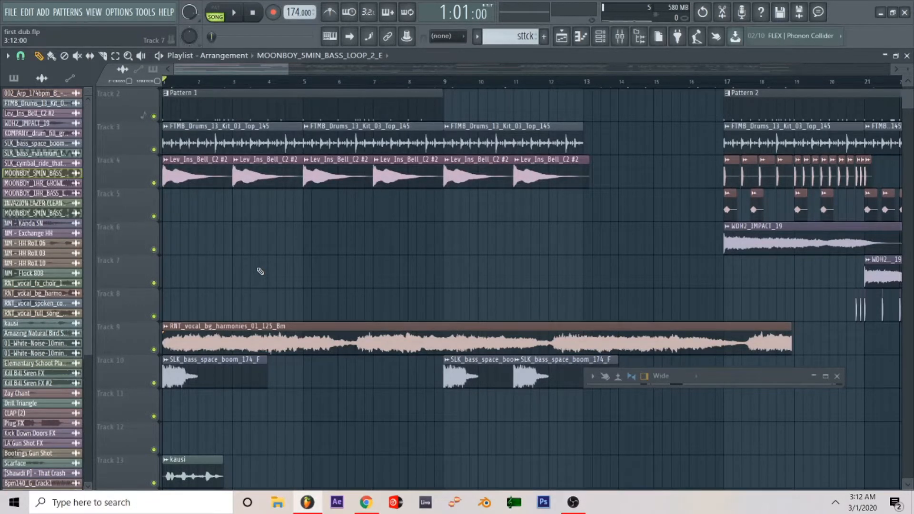
scroll(260, 271, up, 1)
- Inspect the time-stretching pitch and mixer routing in the sampler settings of the 002_Arp_174bpm clip on Track 1
double_click(215, 88)
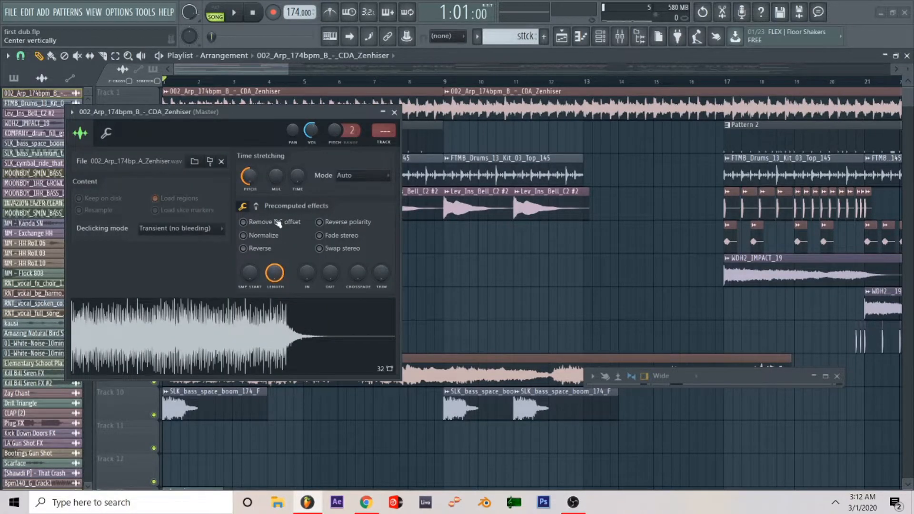
click(396, 113)
double_click(389, 93)
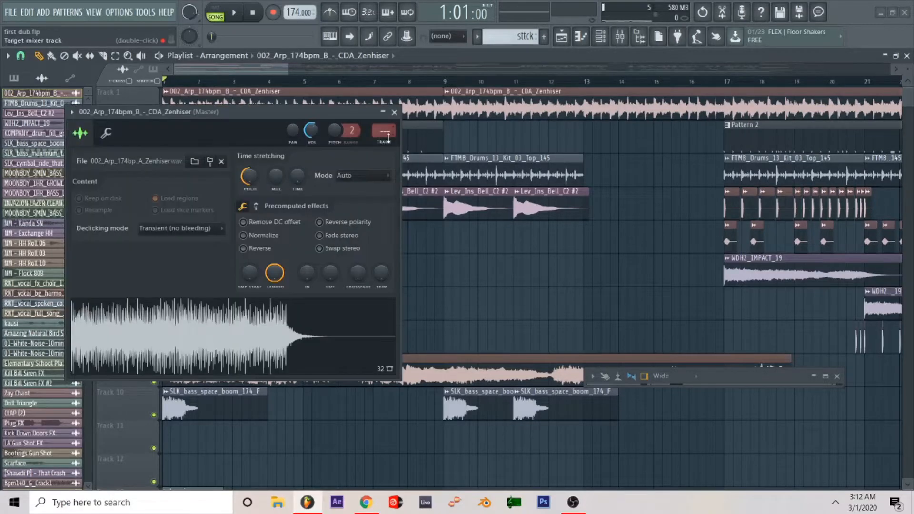
click(396, 113)
scroll(363, 229, down, 2)
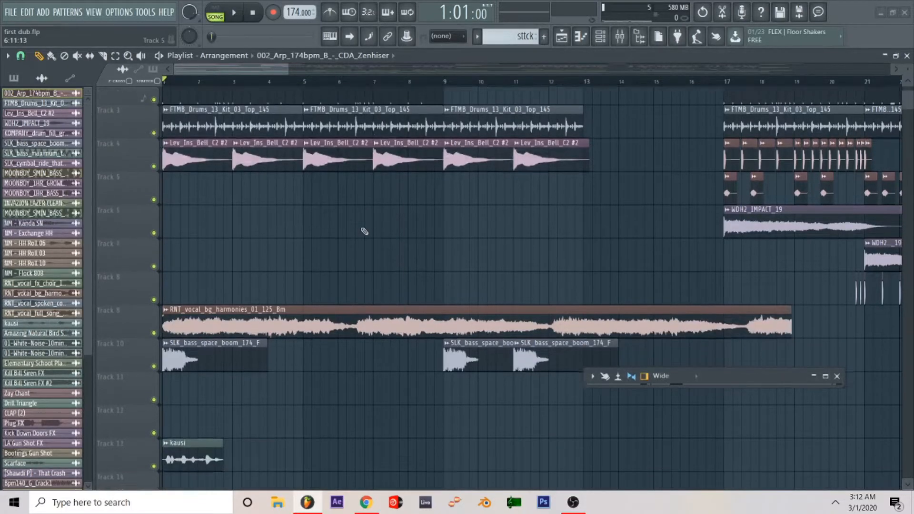
- Audition the Track 1 arp soloed from bar 1, then unsolo it during playback to hear all the intro layers together
scroll(364, 231, up, 2)
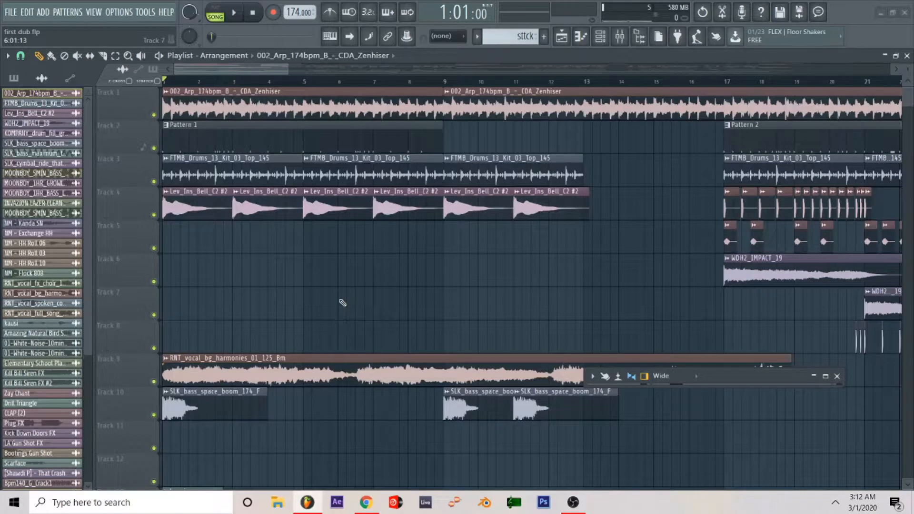
scroll(340, 301, down, 3)
scroll(337, 299, up, 3)
right_click(157, 120)
key(space)
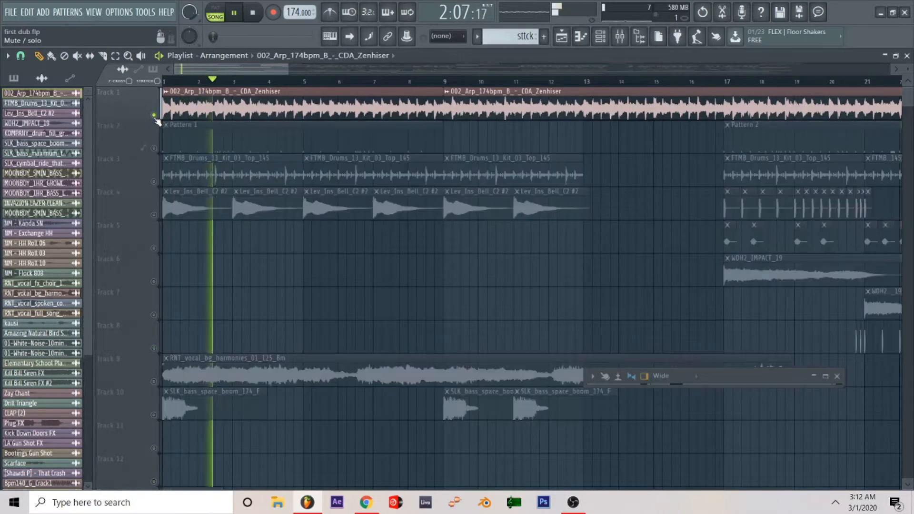
right_click(156, 118)
right_click(155, 119)
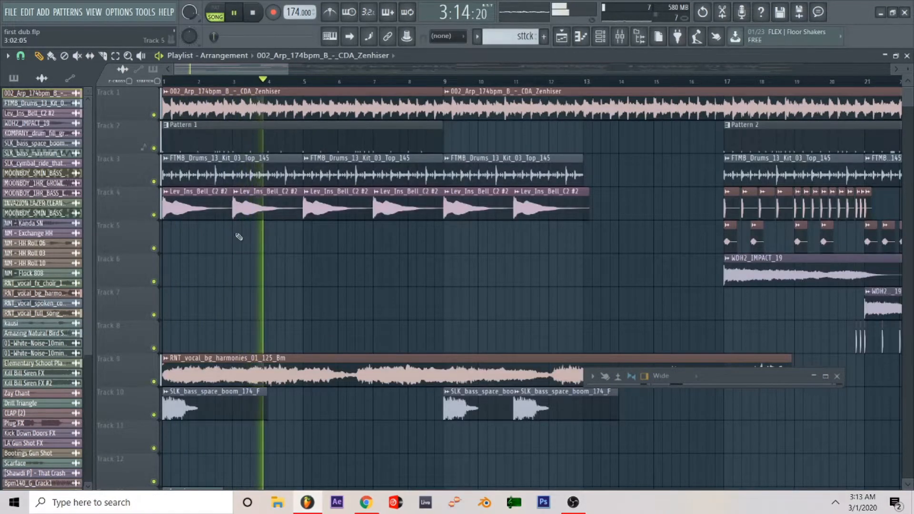
scroll(238, 234, down, 3)
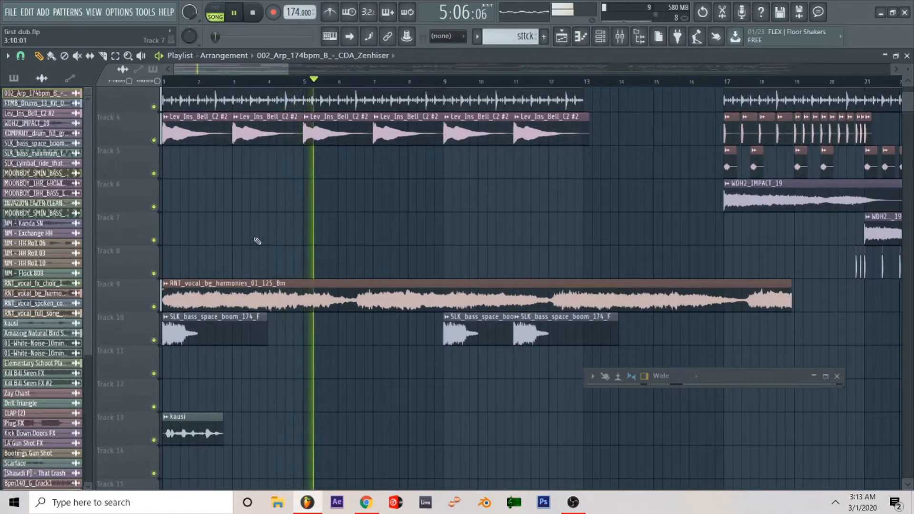
scroll(271, 241, up, 2)
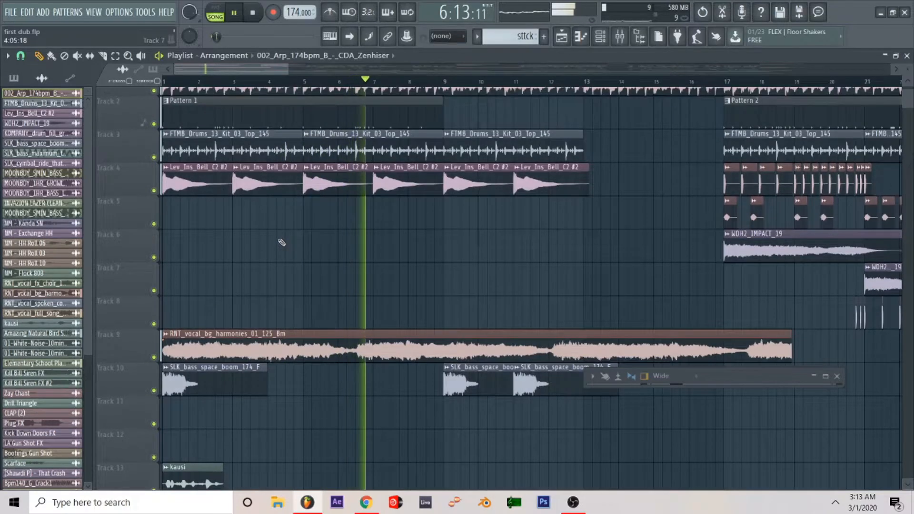
scroll(285, 245, up, 1)
key(space)
- Compare the Track 1 arp sample with its time-stretching pitch reset and at -1200 cents, soloing the track, then close its settings and unsolo it
scroll(368, 272, down, 5)
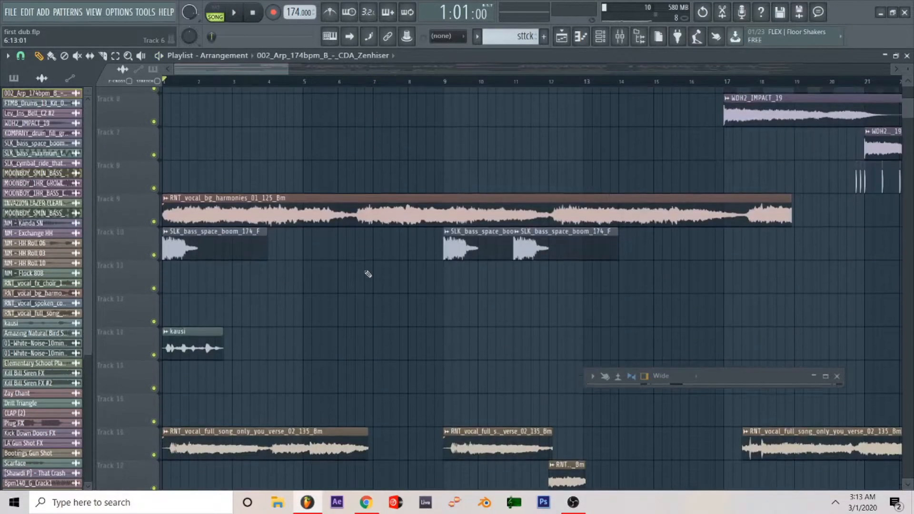
scroll(366, 271, up, 5)
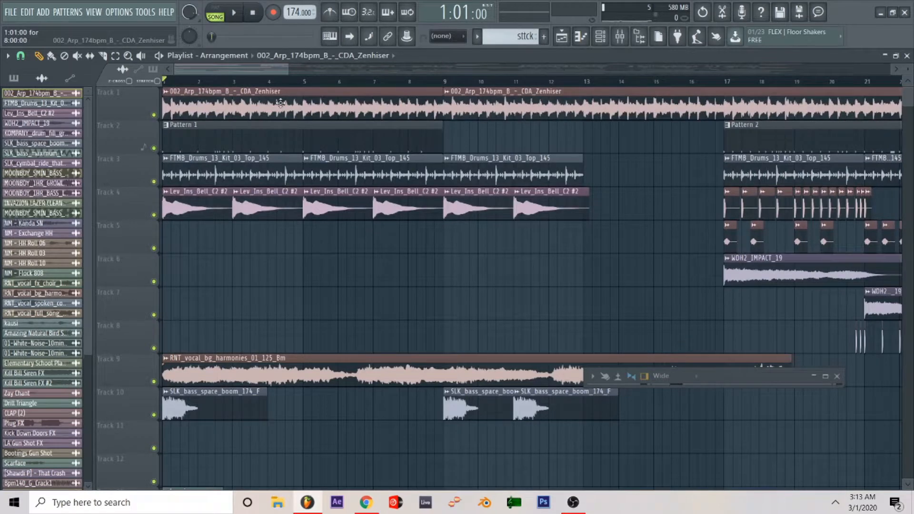
double_click(281, 102)
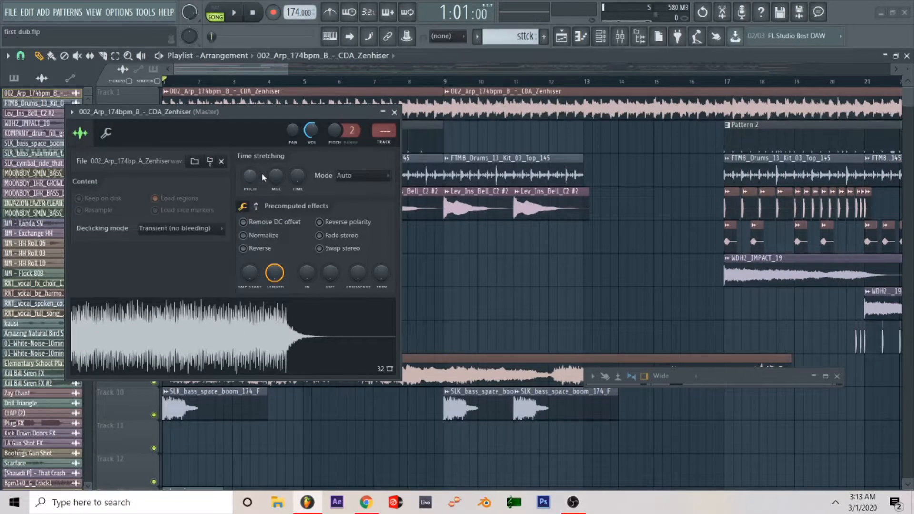
key(space)
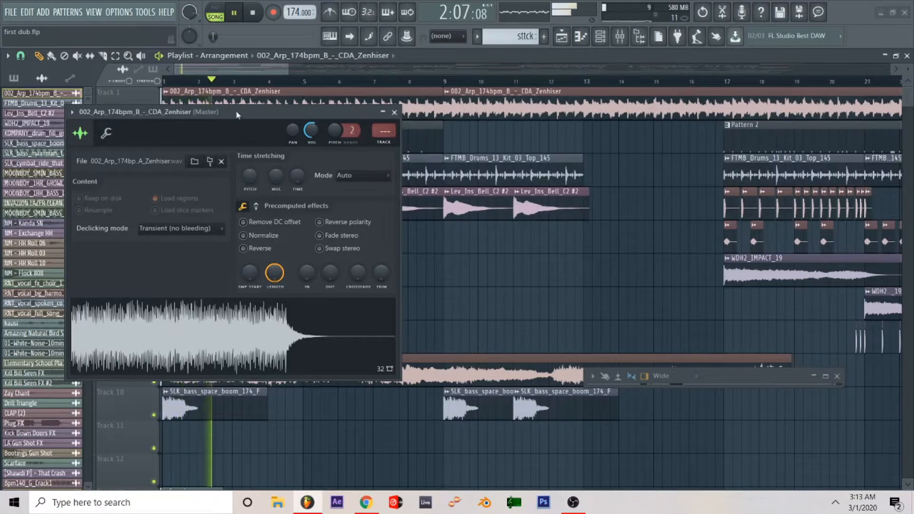
drag(237, 112, 215, 187)
right_click(154, 116)
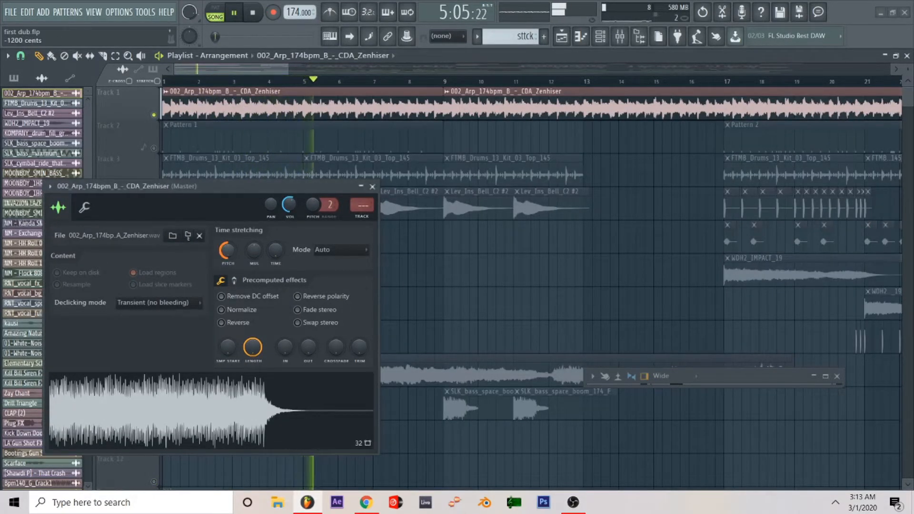
click(372, 187)
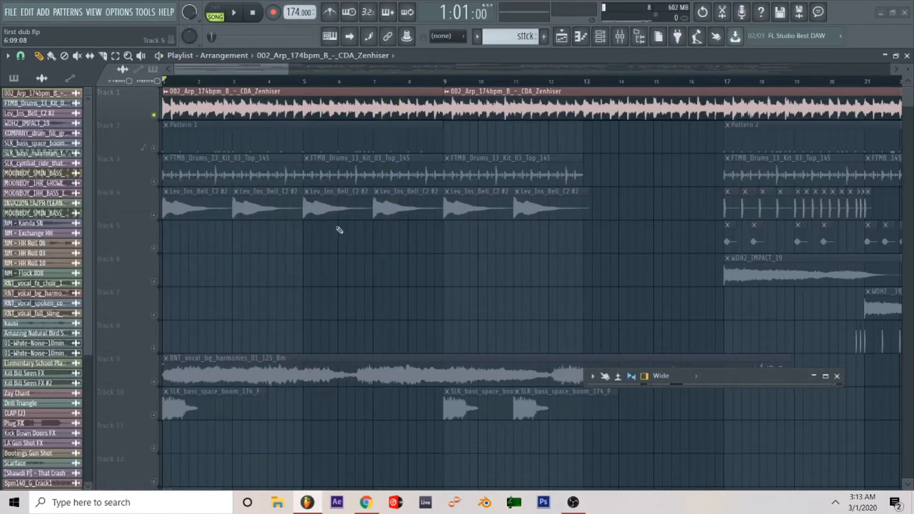
right_click(154, 116)
- Audition the SLK_bass_space_boom clips on Track 10 soloed from bar 1, then unmute all tracks again
scroll(182, 278, down, 4)
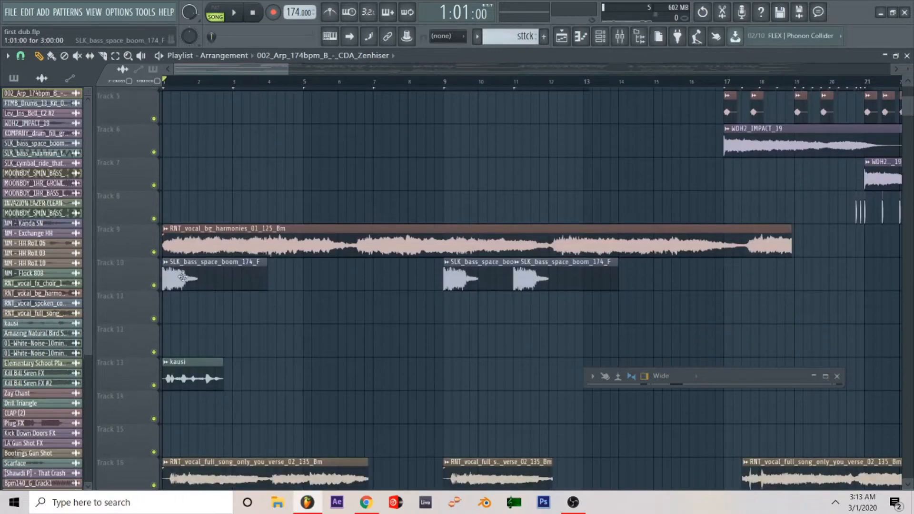
right_click(153, 285)
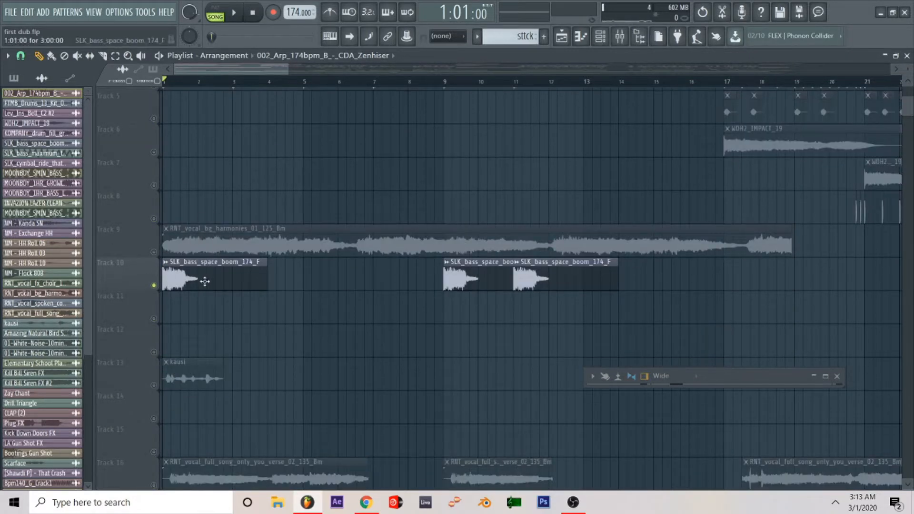
scroll(229, 174, up, 2)
key(space)
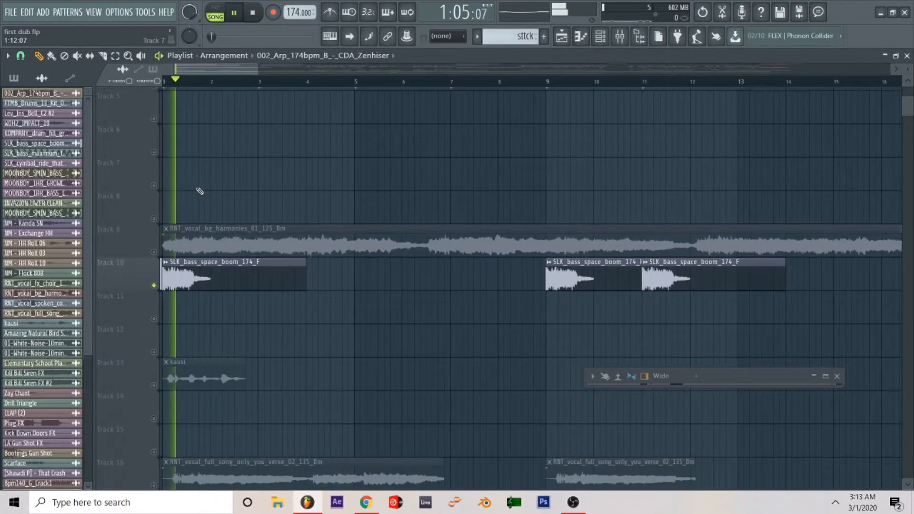
right_click(154, 285)
key(space)
key(space)
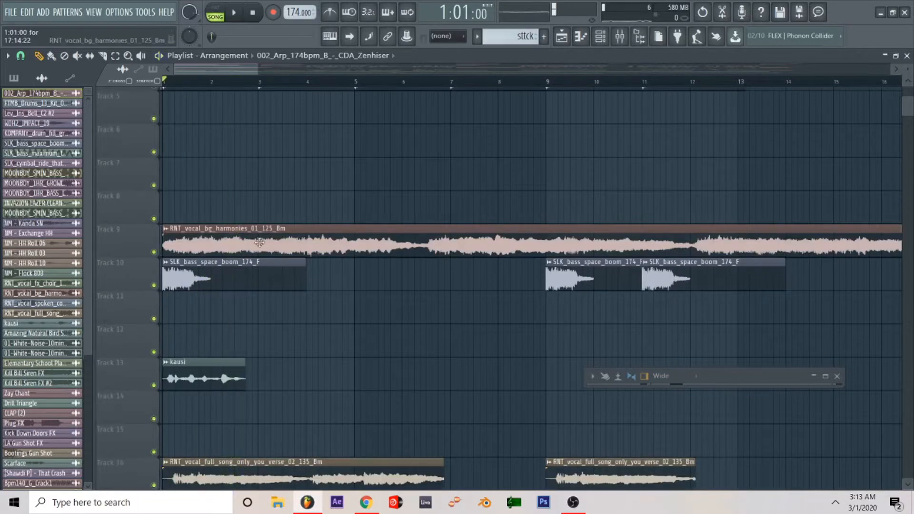
key(space)
- Solo Track 16 and audition its RNT_vocal_full_song_only_you_verse clip from bar 1
scroll(186, 295, down, 3)
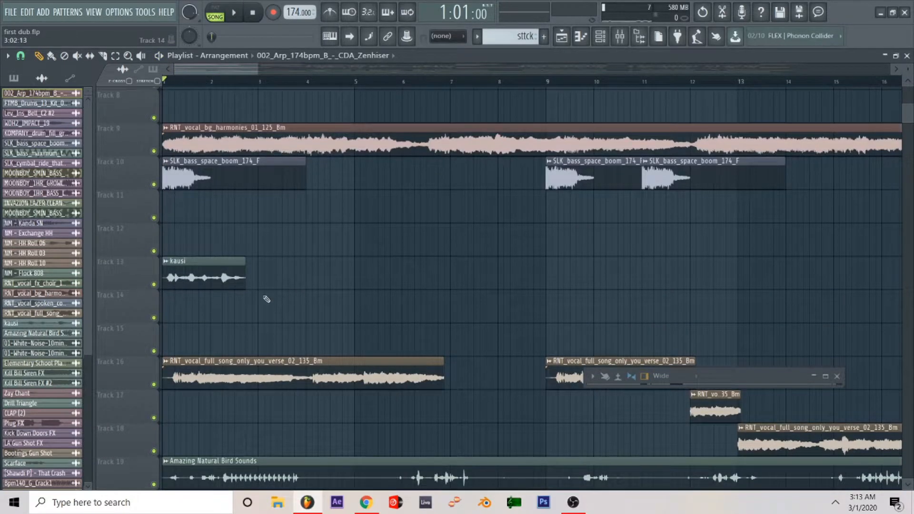
scroll(267, 299, down, 3)
right_click(154, 291)
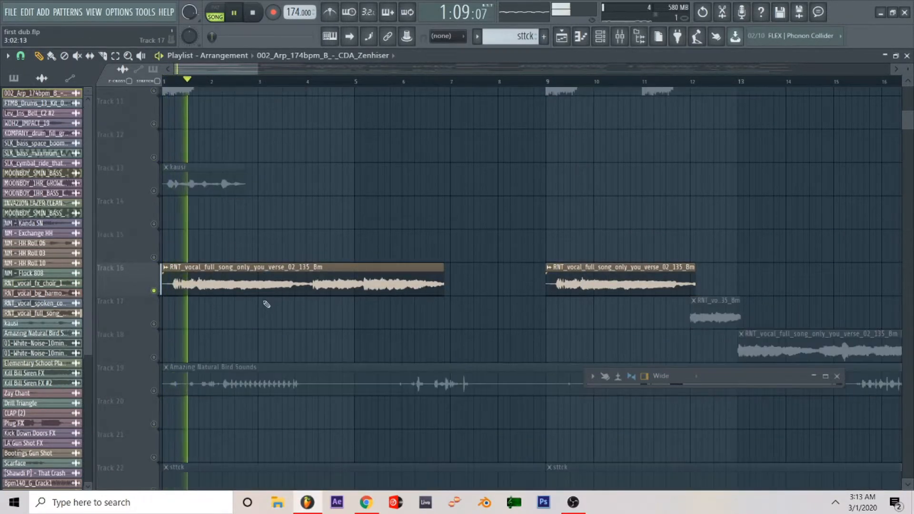
key(space)
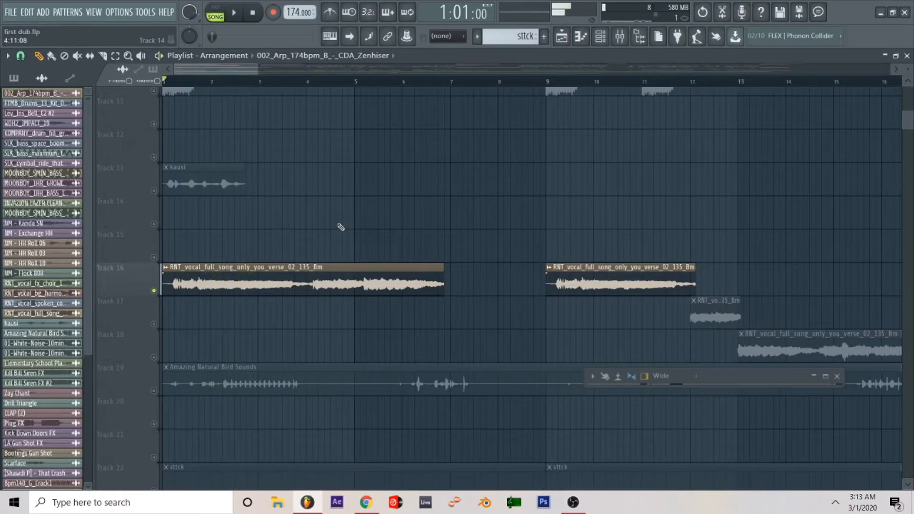
- Audition the RNT_vocal_bg_harmonies clip on Track 9 soloed from bar 1, then unmute the Track 16 verse vocal alongside it
scroll(340, 227, up, 7)
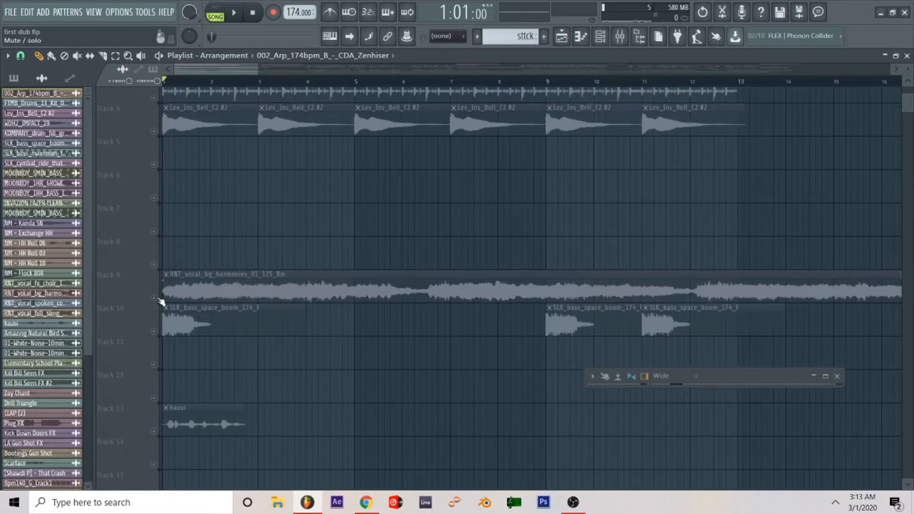
right_click(160, 299)
key(space)
scroll(164, 314, down, 6)
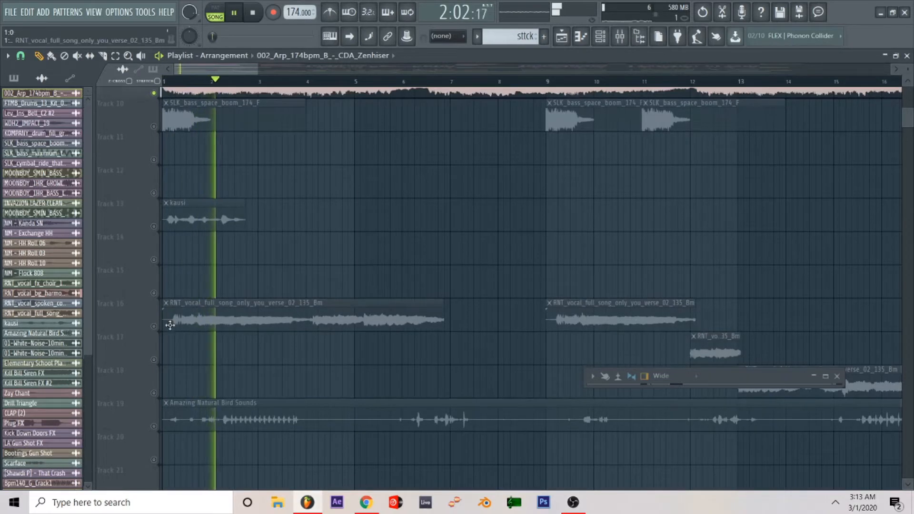
click(154, 326)
scroll(312, 298, up, 1)
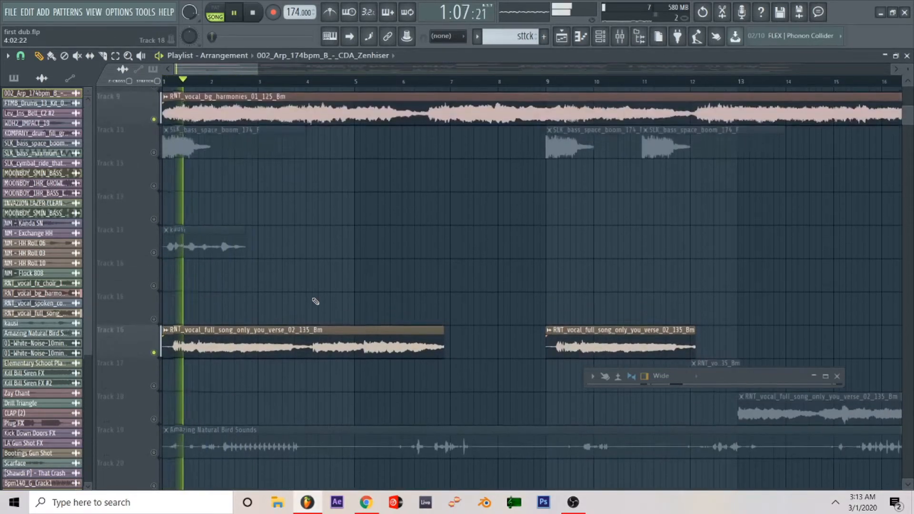
- Audition the Amazing Natural Bird Sounds clip on Track 19 soloed, then the sttck pattern on Track 22 on its own
scroll(315, 301, down, 4)
right_click(154, 308)
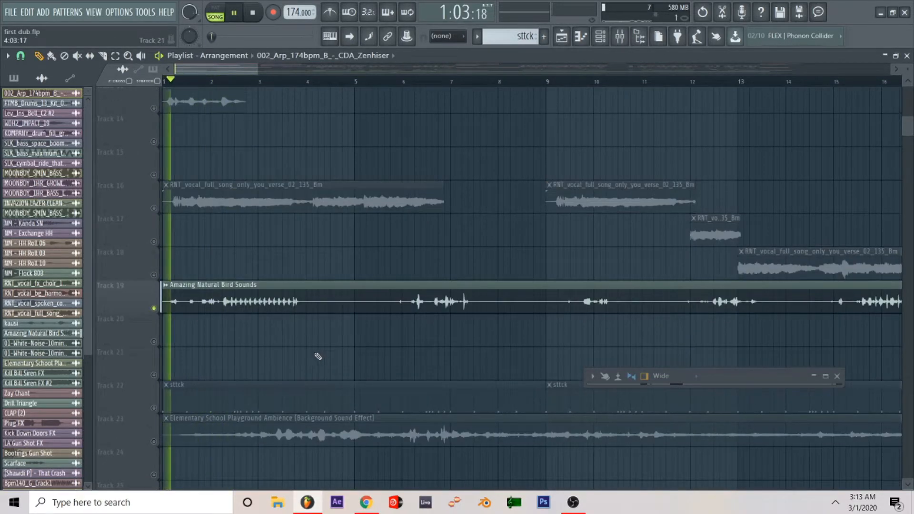
scroll(318, 356, down, 2)
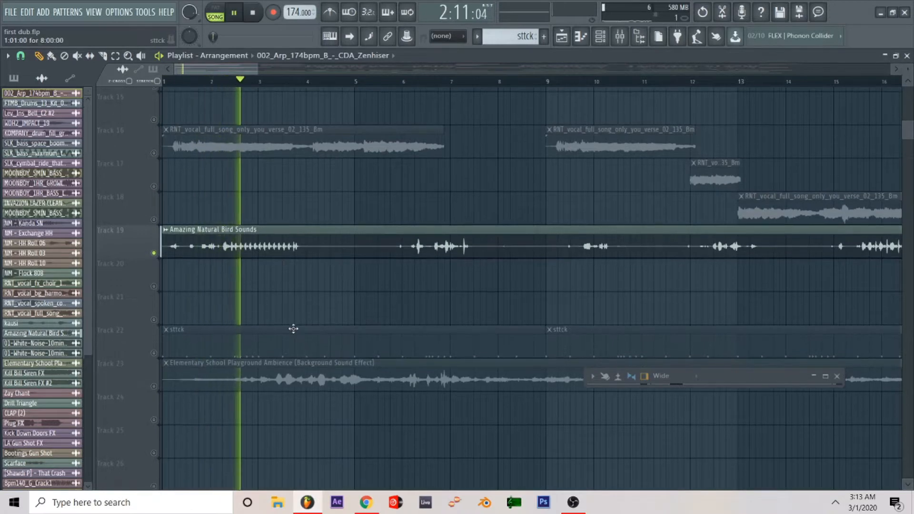
scroll(293, 328, down, 1)
right_click(154, 352)
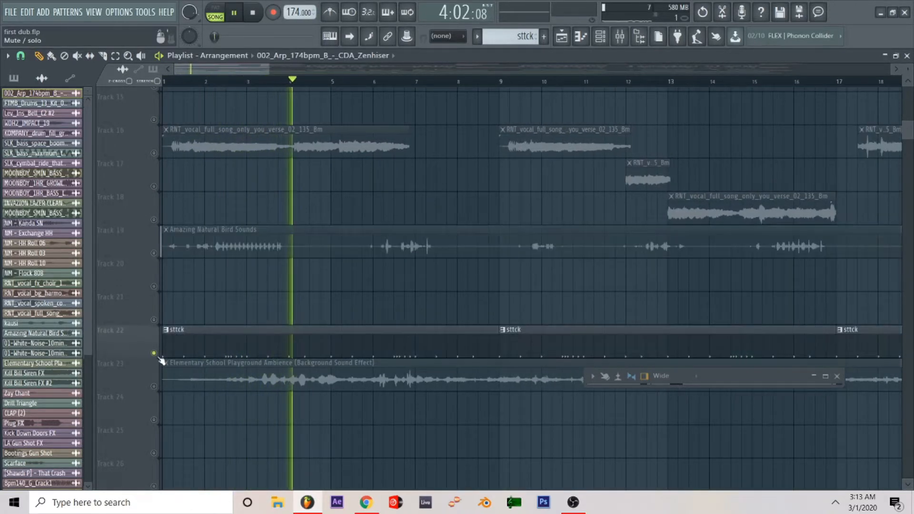
key(space)
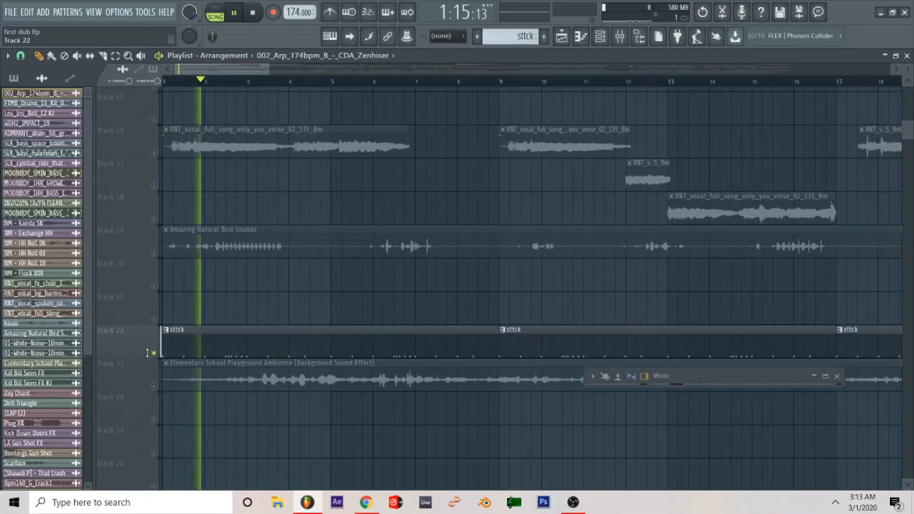
- Audition the Elementary School Playground Ambience clip on Track 23 soloed, then unmute Tracks 22 and 19 with it
right_click(154, 386)
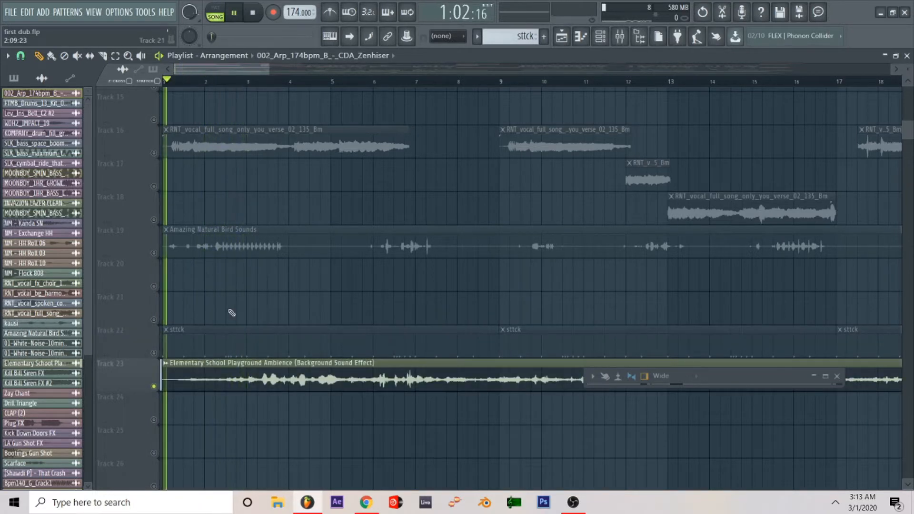
right_click(155, 386)
key(space)
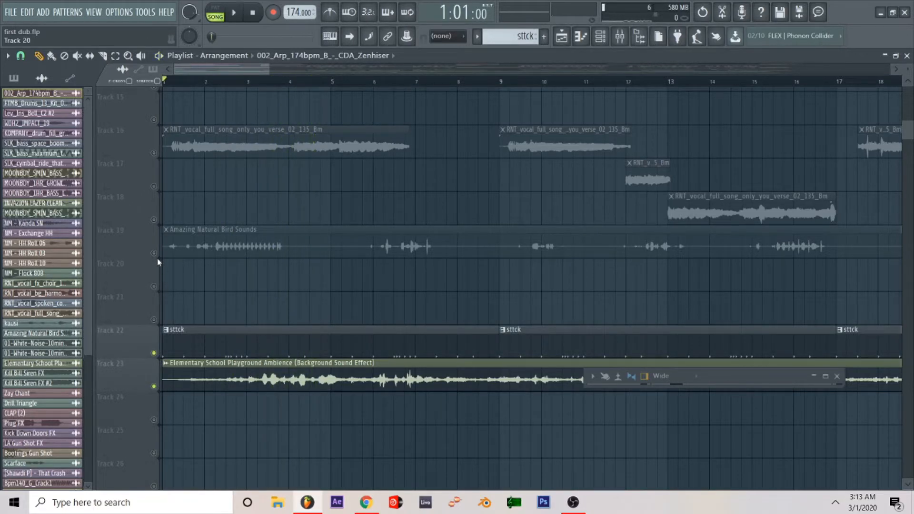
key(Tab)
click(363, 82)
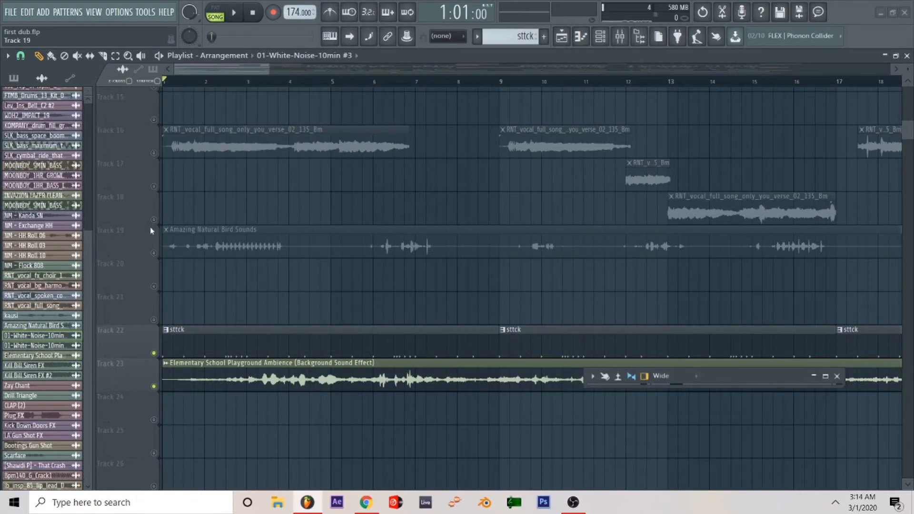
click(153, 253)
- Solo Track 16 briefly, then unmute all playlist tracks
scroll(236, 204, up, 2)
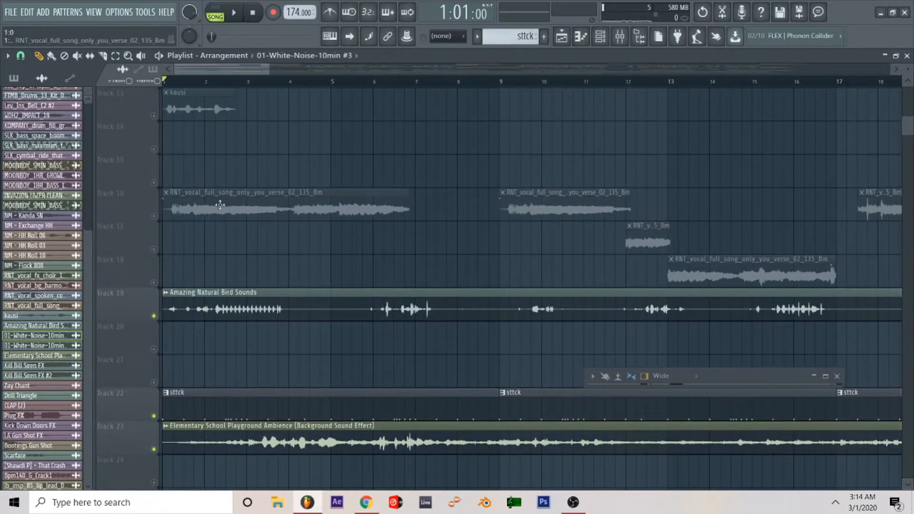
scroll(183, 232, down, 2)
right_click(153, 216)
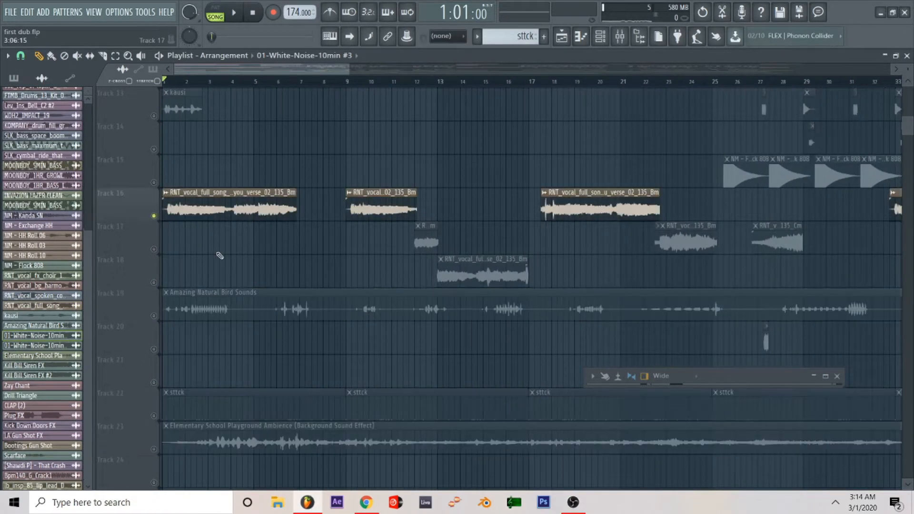
scroll(217, 253, up, 1)
scroll(220, 256, down, 1)
right_click(154, 219)
scroll(228, 259, up, 12)
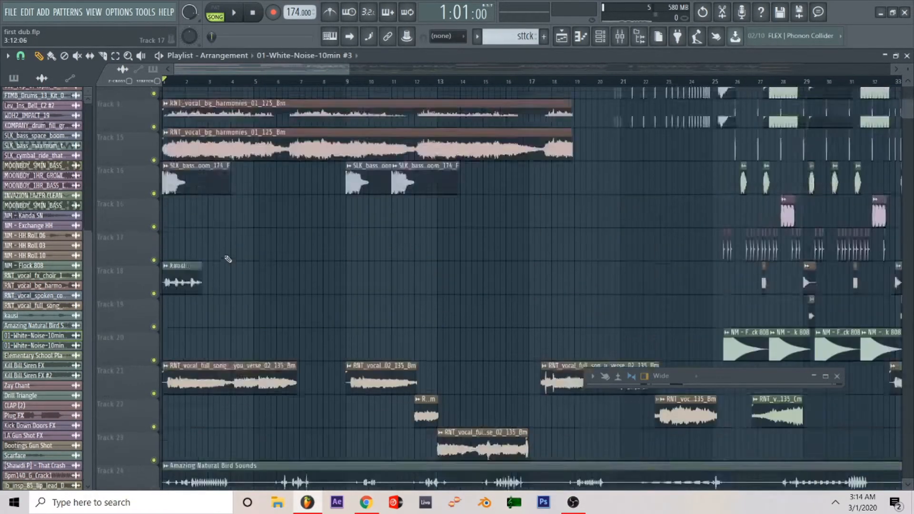
- Play the full intro from bar 1 to about bar 16, following its clips across the tracks, then stop playback
key(space)
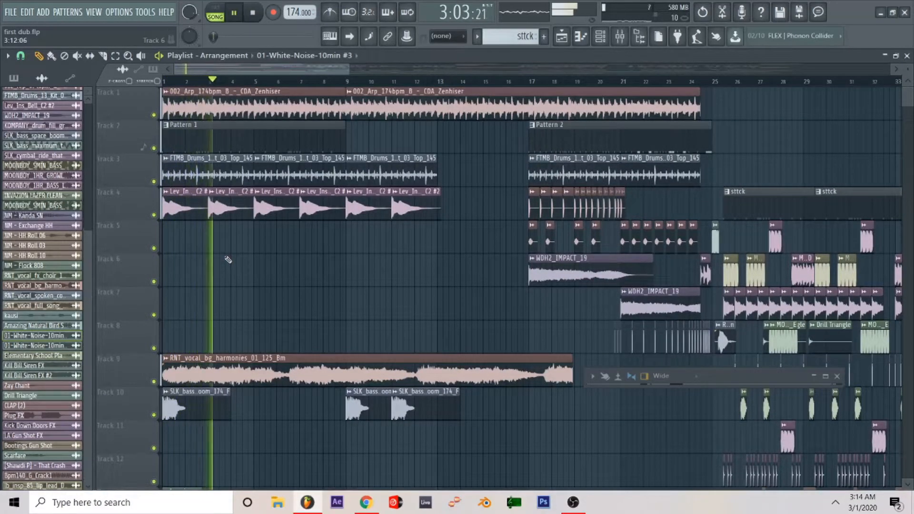
scroll(267, 265, down, 1)
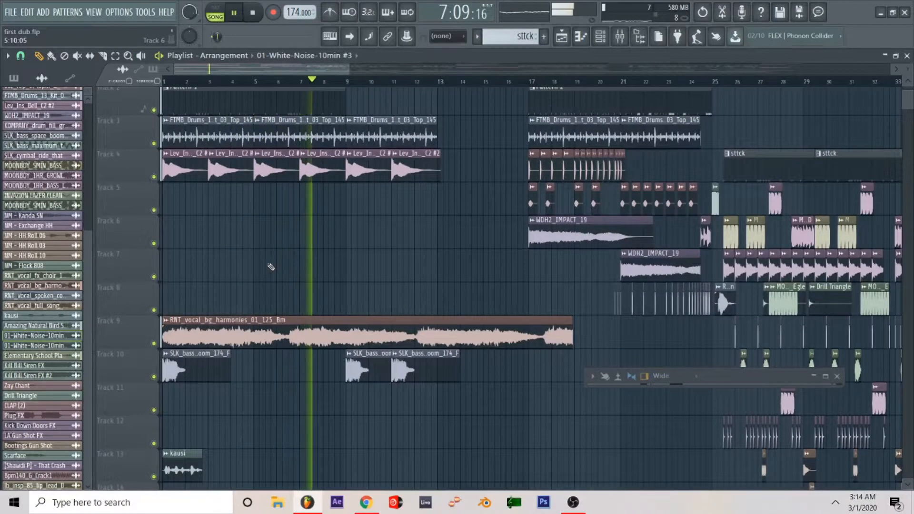
scroll(271, 267, down, 1)
scroll(271, 267, right, 2)
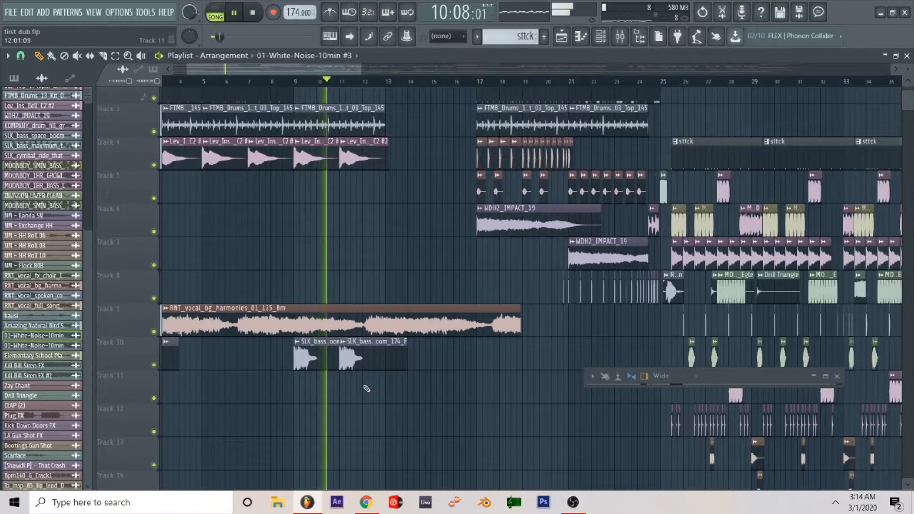
scroll(367, 388, down, 5)
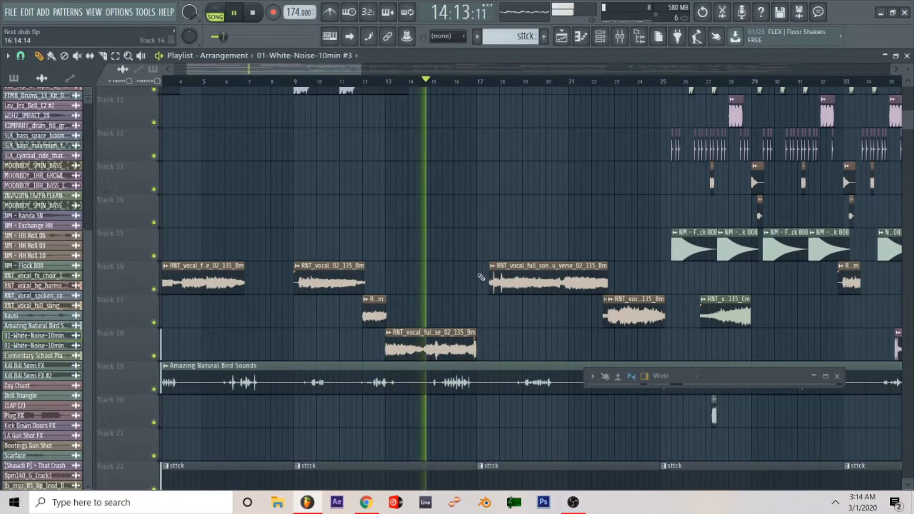
scroll(483, 271, up, 3)
scroll(485, 262, up, 5)
scroll(478, 236, right, 2)
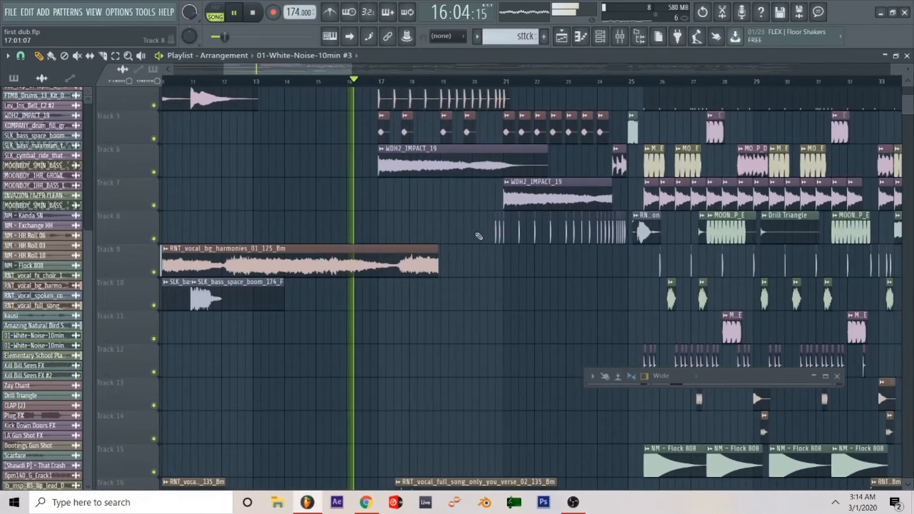
scroll(479, 236, up, 3)
key(space)
- Set the song position to bar 17 and briefly play the start of the build-up section with all tracks
scroll(478, 236, up, 3)
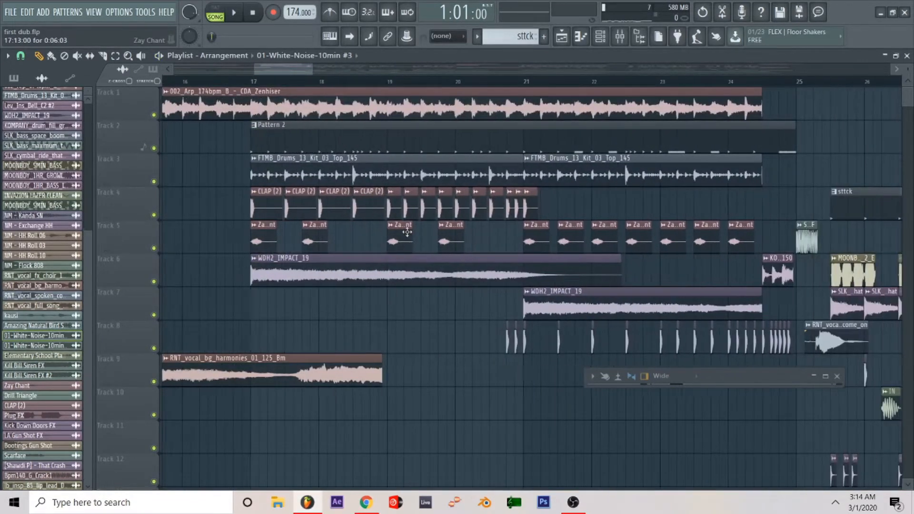
scroll(407, 232, up, 3)
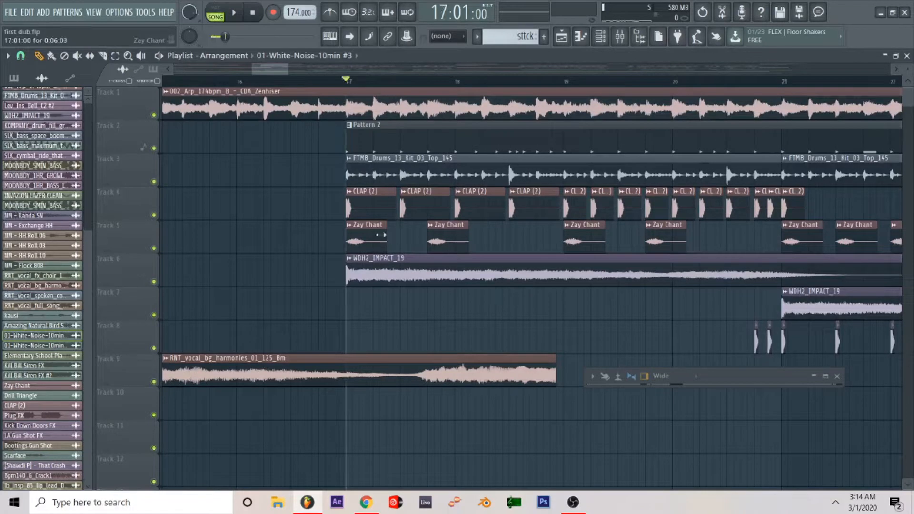
scroll(378, 238, down, 2)
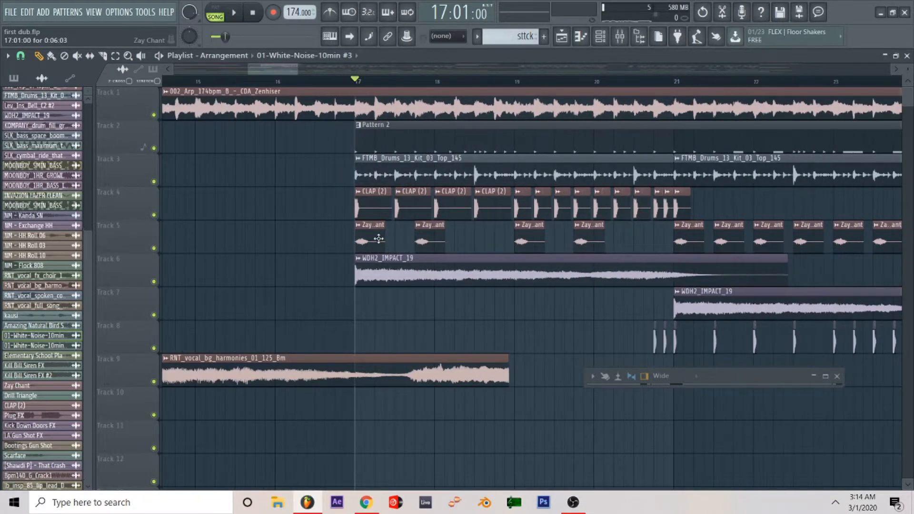
scroll(489, 252, right, 1)
scroll(457, 251, down, 2)
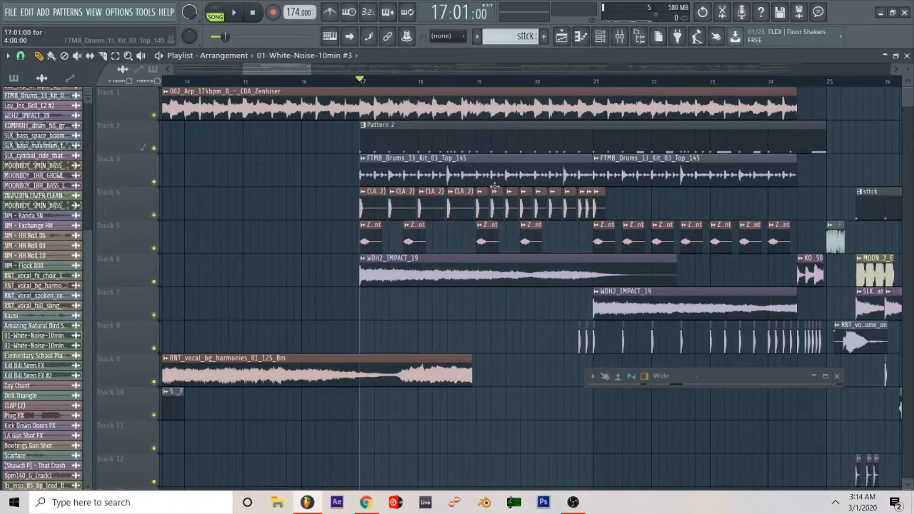
scroll(398, 232, up, 2)
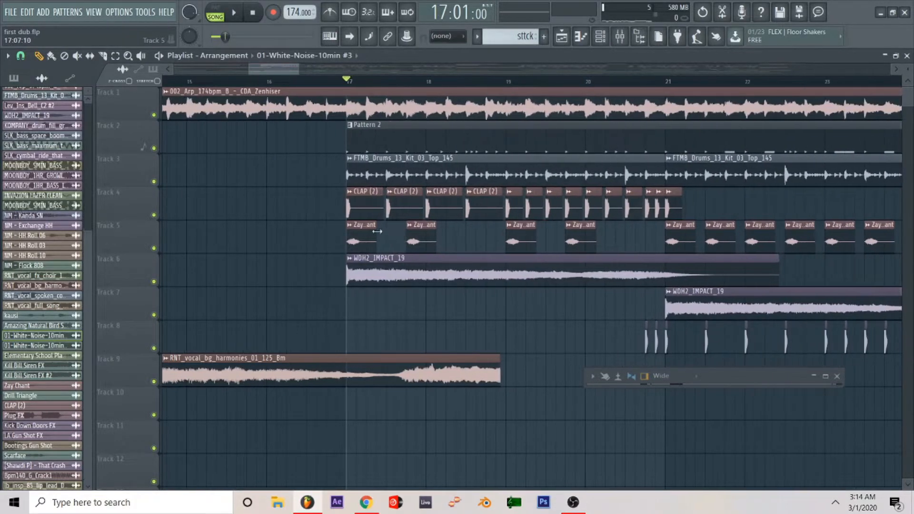
key(space)
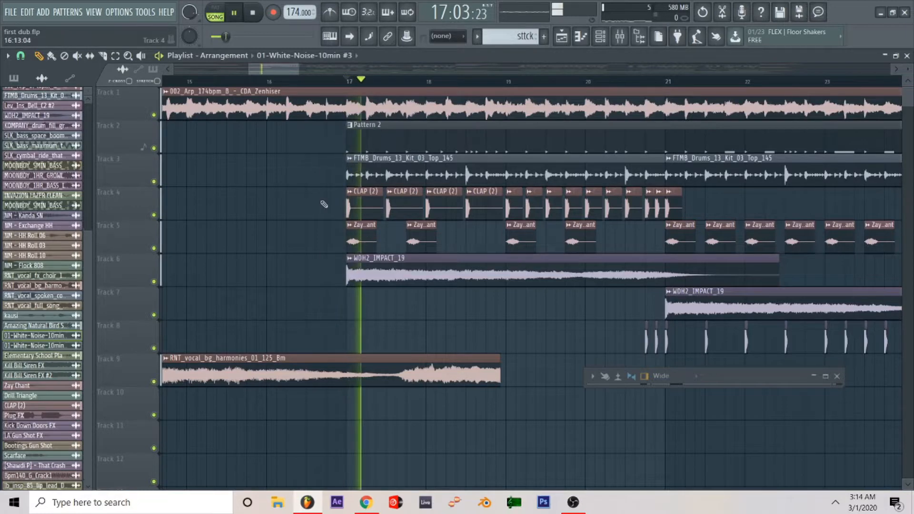
key(space)
- Audition the Zay Chant clips on Track 5 soloed, unsolo the track during playback to hear all layers, then stop
ctrl+click(154, 248)
key(space)
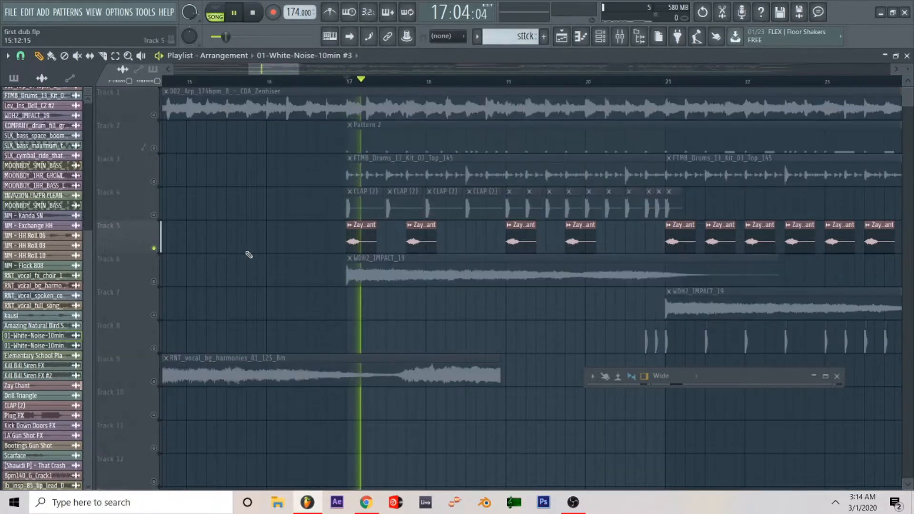
ctrl+click(154, 248)
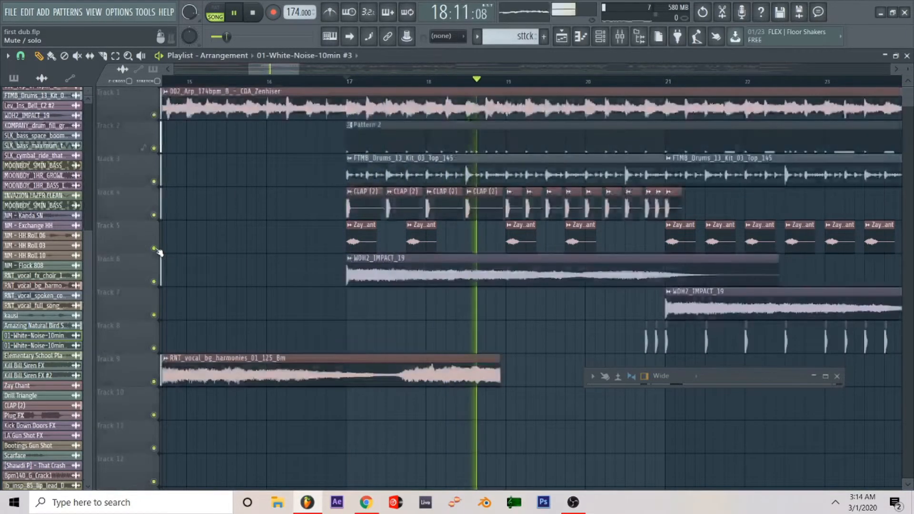
key(space)
- Audition the CLAP (2) clips on Track 4 soloed from bar 17, then solo Track 8 and unmute Track 4 with it
ctrl+click(154, 215)
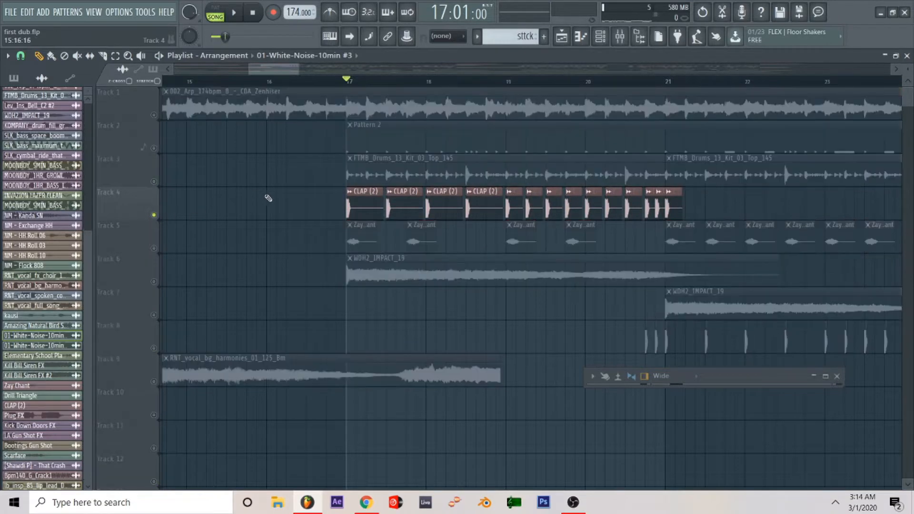
key(space)
right_click(154, 347)
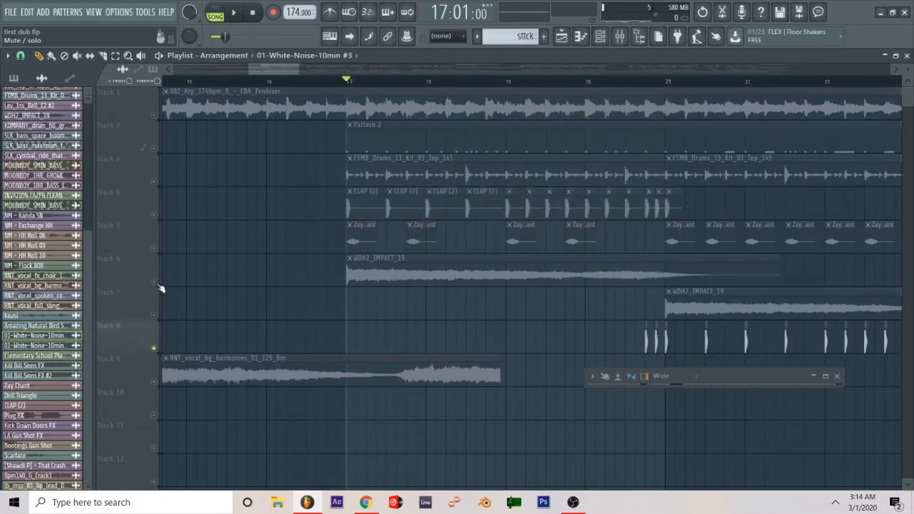
click(154, 214)
scroll(216, 291, down, 1)
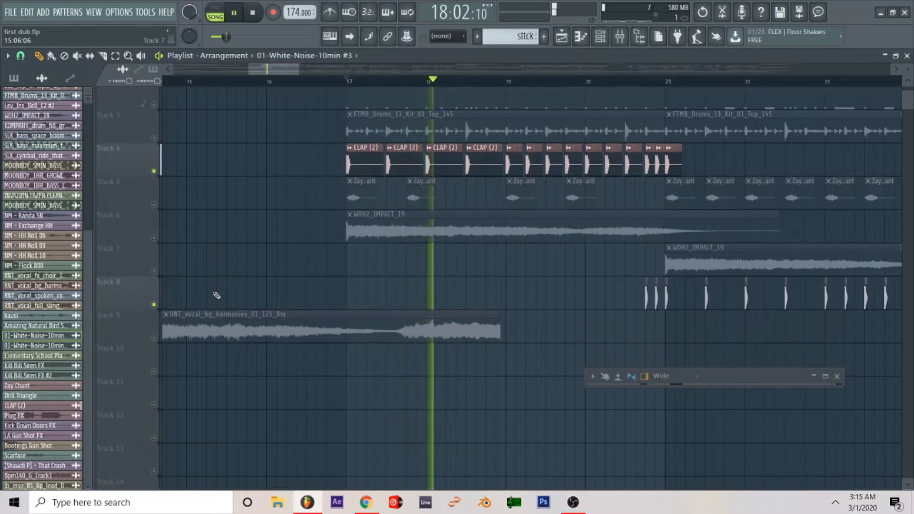
- Add the WDH2_IMPACT_19 clips on Tracks 6 and 7 during playback, listen through bar 24, then stop
click(154, 238)
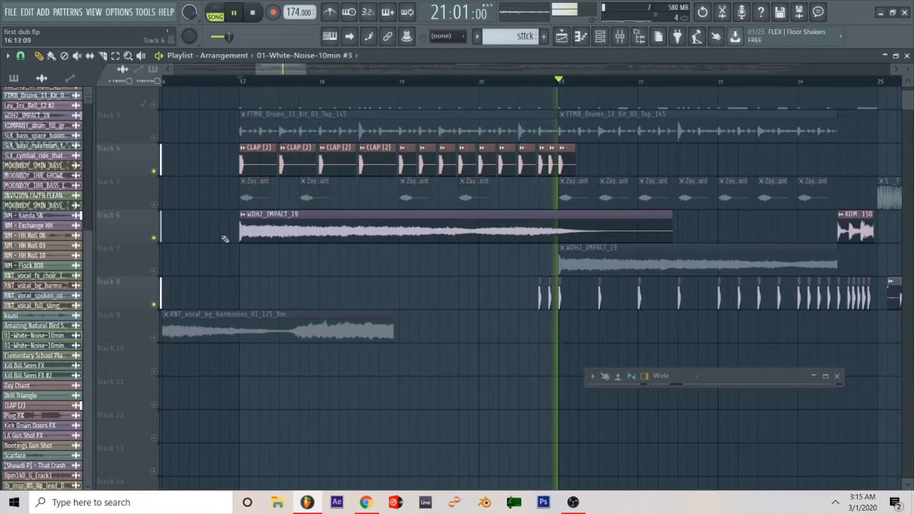
click(154, 271)
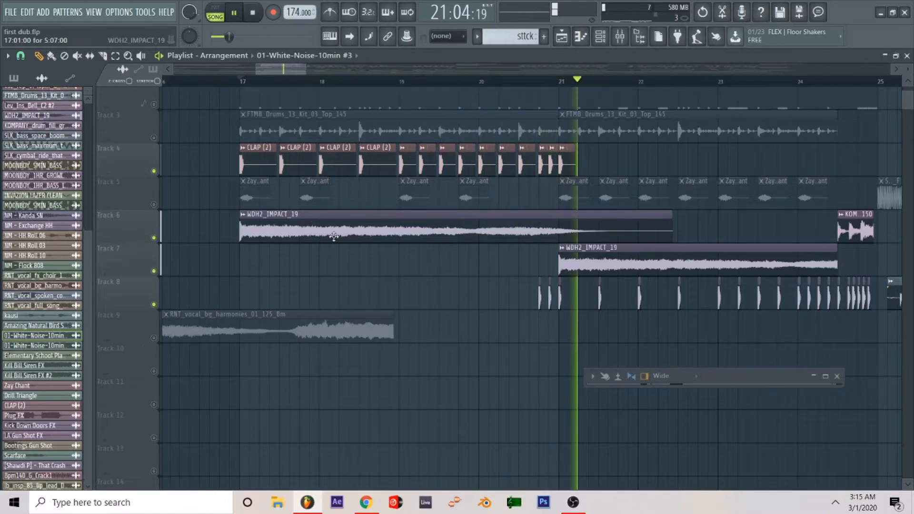
scroll(334, 236, right, 2)
scroll(334, 236, right, 3)
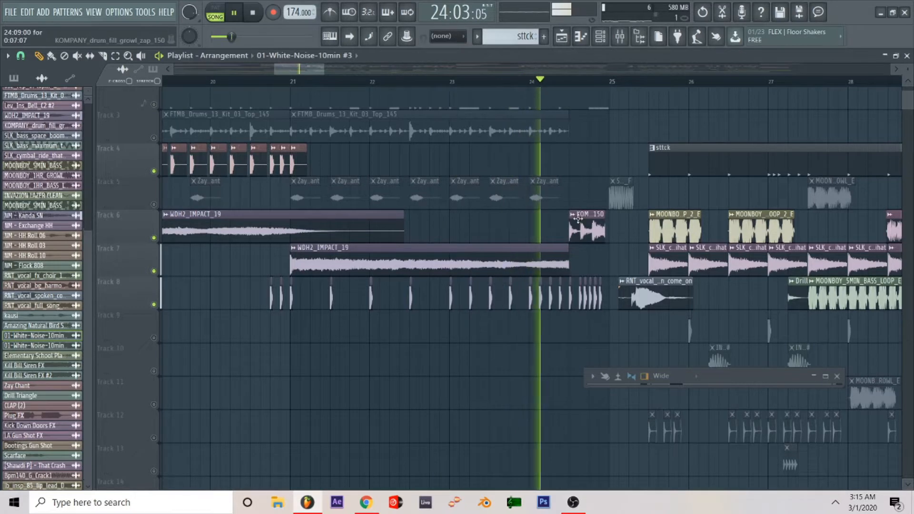
key(space)
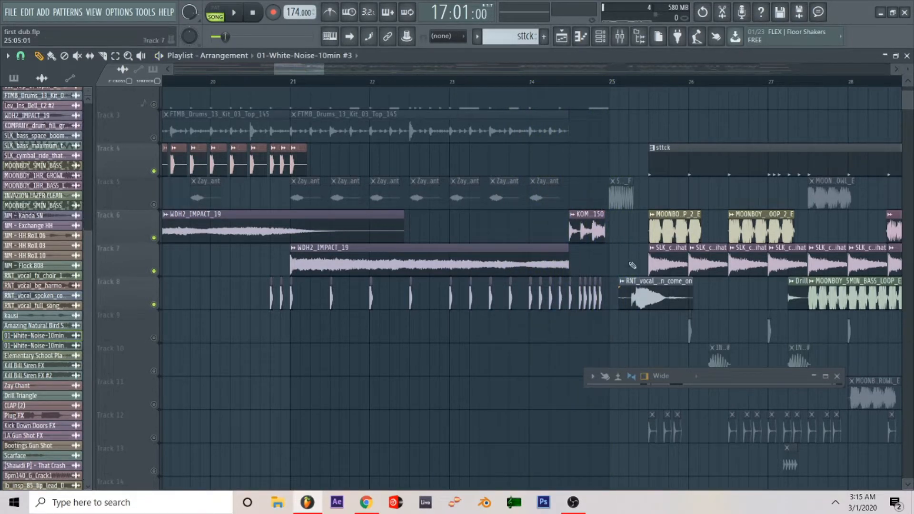
- Unmute Track 5, then restore all the other muted playlist tracks
click(154, 212)
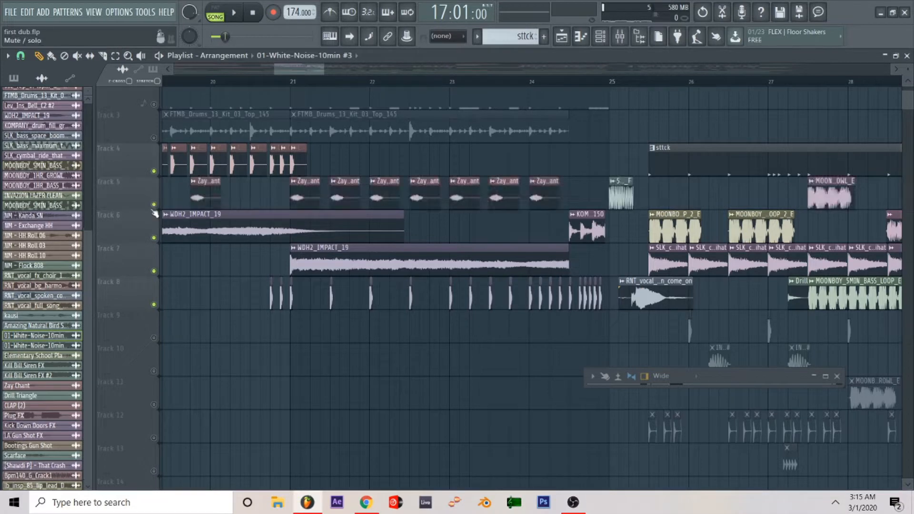
right_click(153, 210)
right_click(153, 210)
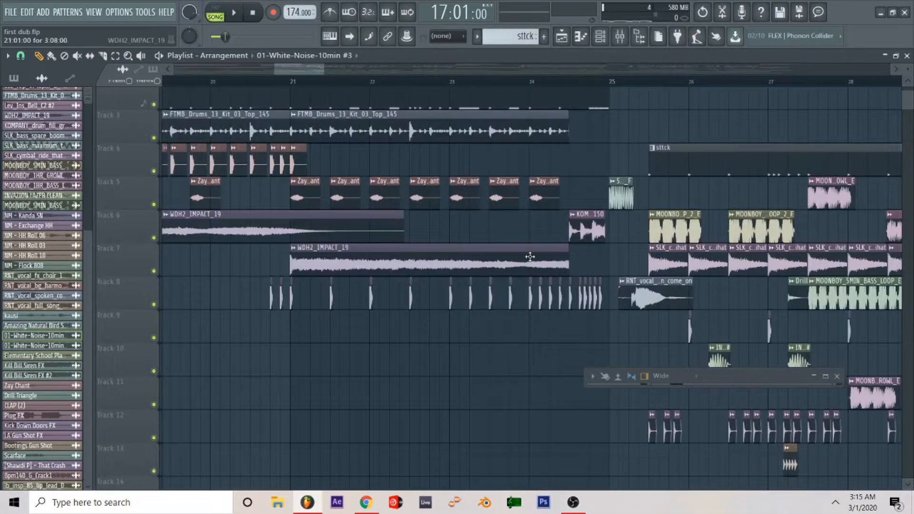
- Audition the transition out of the build-up from bar 24 into bar 25, stopping playback after each listen
scroll(524, 259, right, 3)
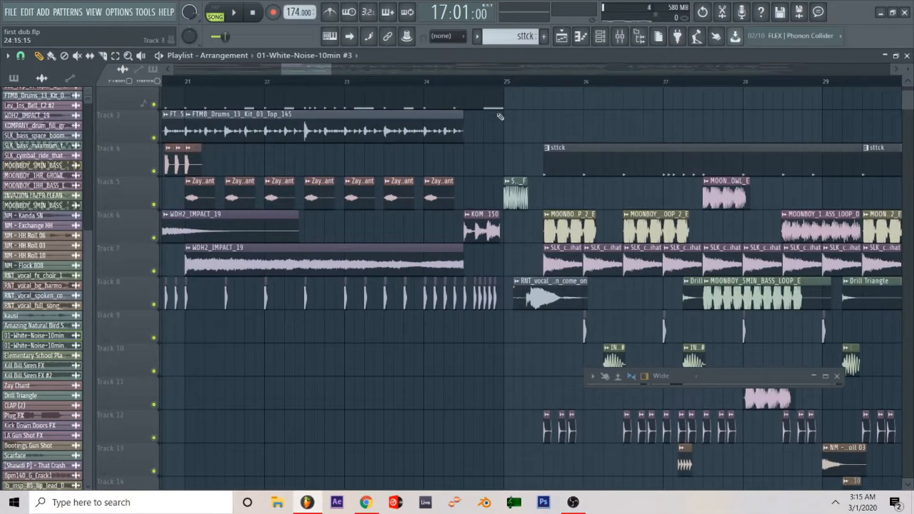
scroll(500, 116, up, 2)
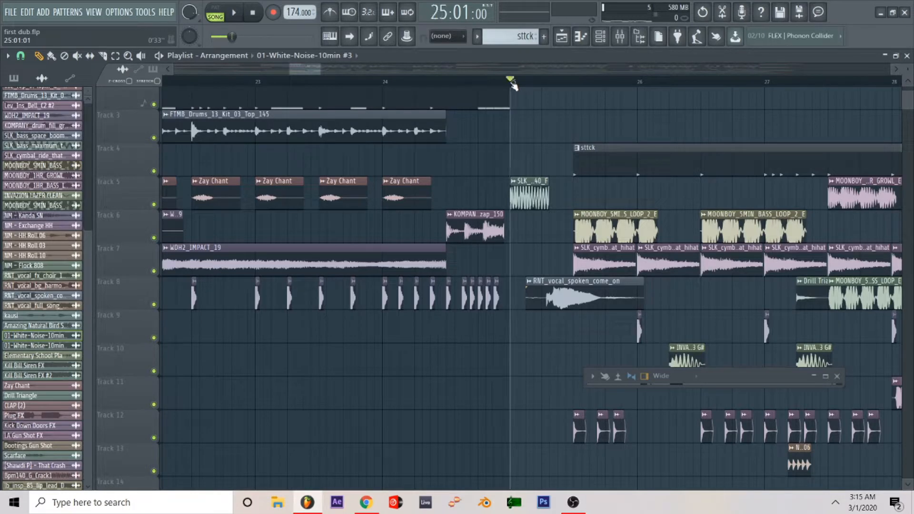
scroll(447, 139, down, 1)
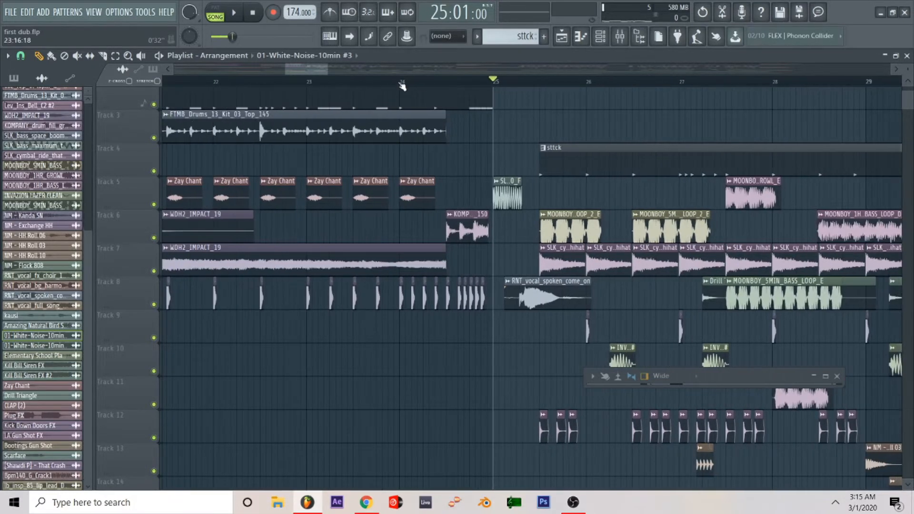
scroll(505, 96, up, 2)
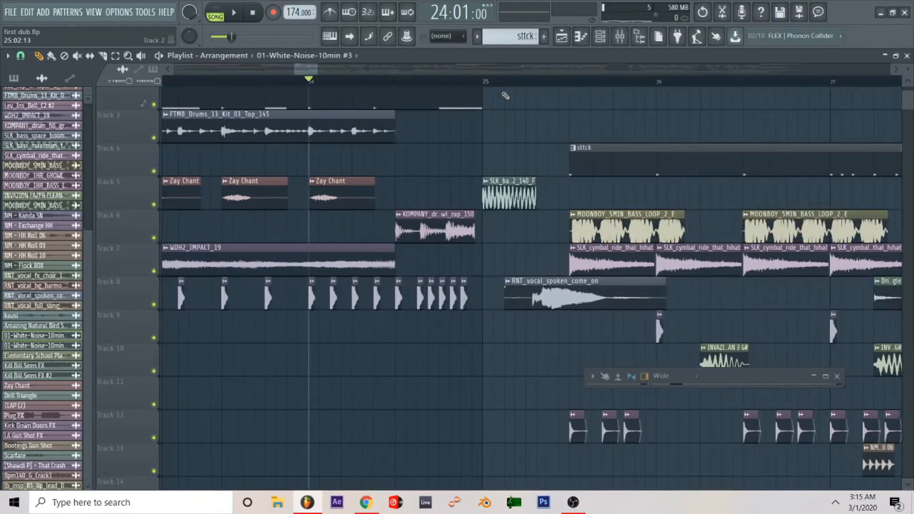
key(space)
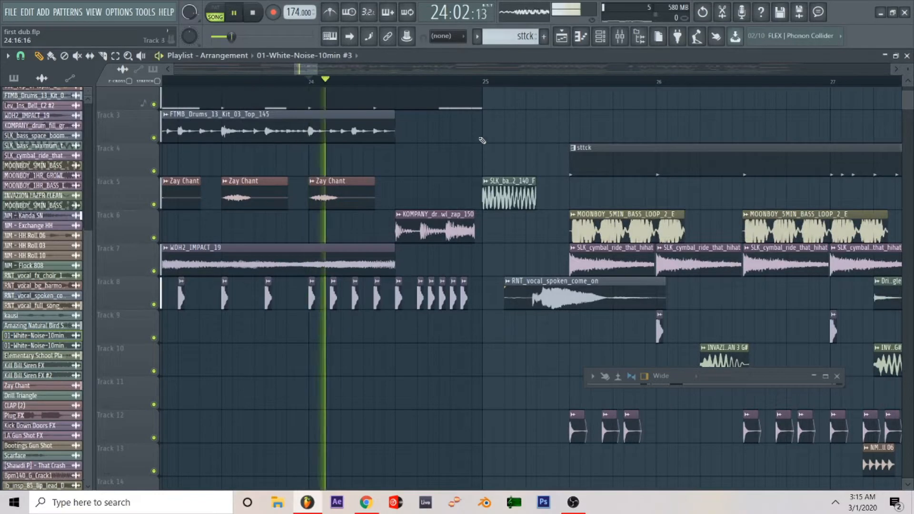
key(space)
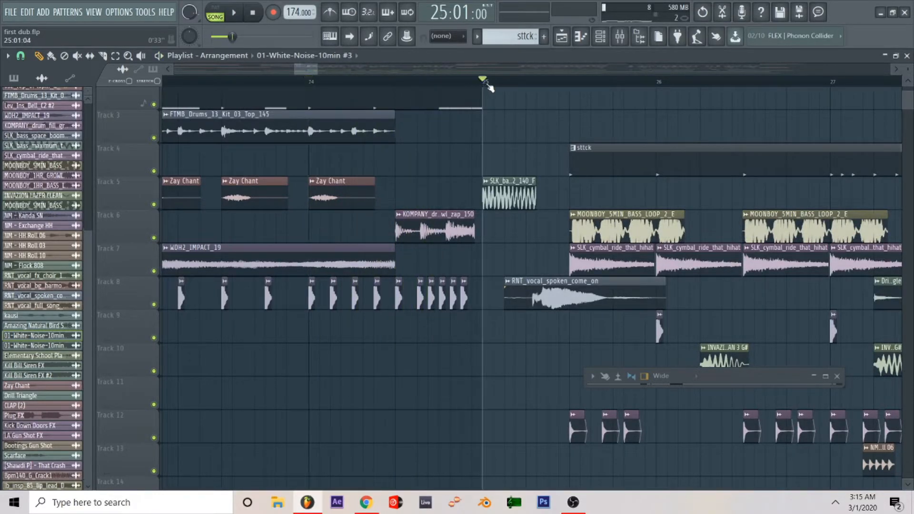
scroll(488, 133, down, 1)
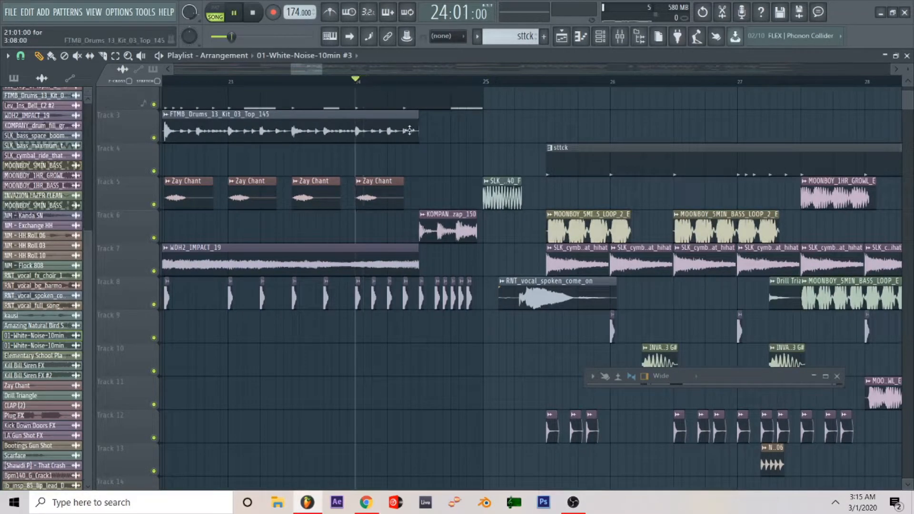
key(space)
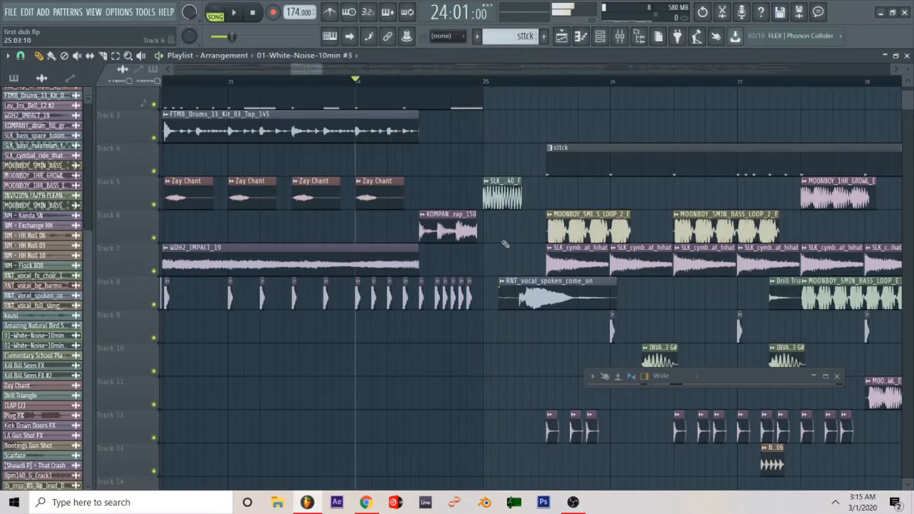
- Set the playback position to bar 25 and briefly audition the opening of the drop
click(486, 84)
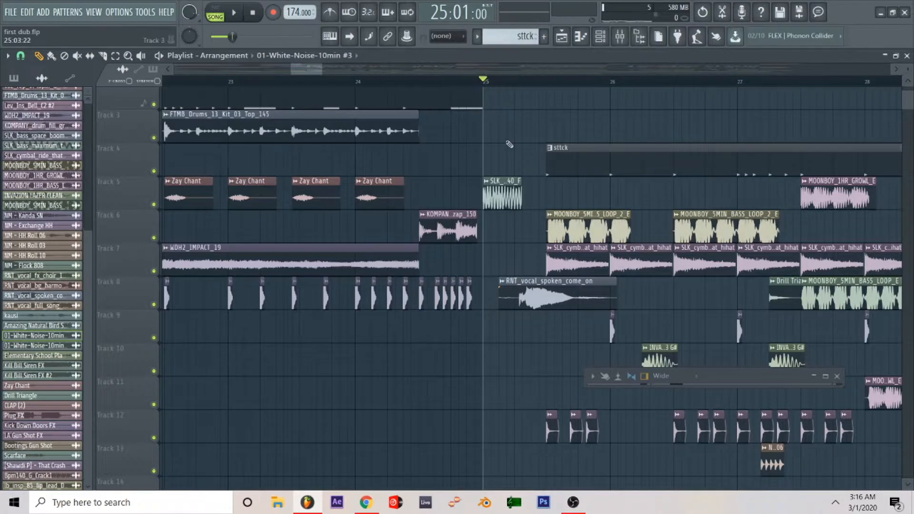
scroll(508, 143, up, 5)
scroll(509, 144, down, 5)
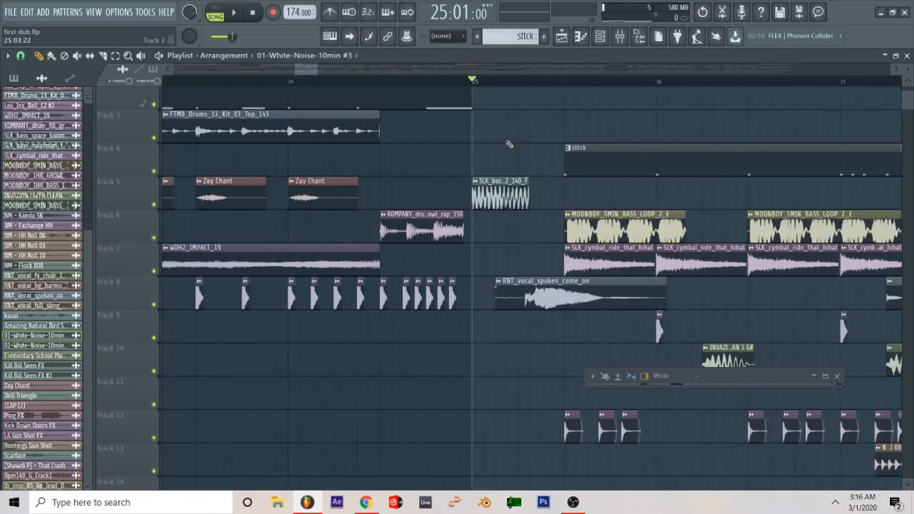
scroll(509, 144, right, 2)
scroll(509, 145, up, 3)
scroll(413, 167, left, 2)
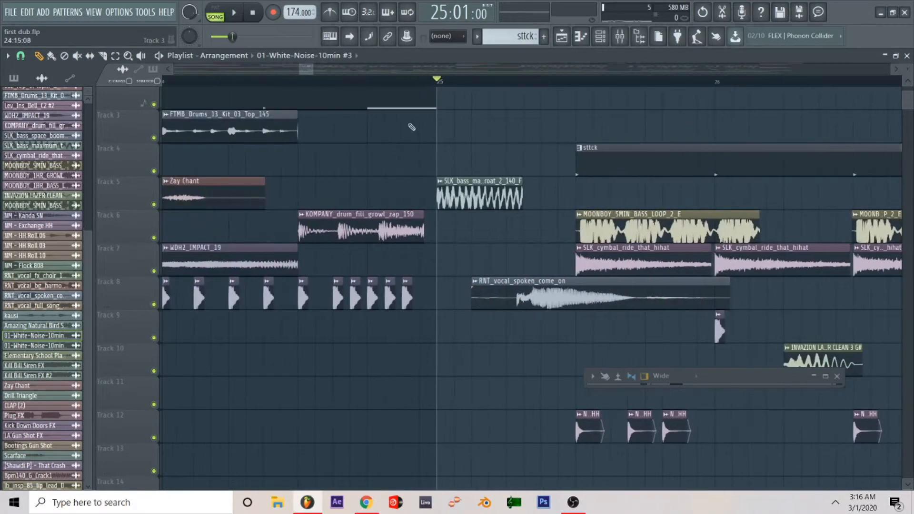
key(space)
key(space)
- Trim the RNT_vocal_spoken_come_on clip on Track 8 at both ends so it starts at 25:05:02 and lasts 0:08:02
scroll(513, 252, down, 2)
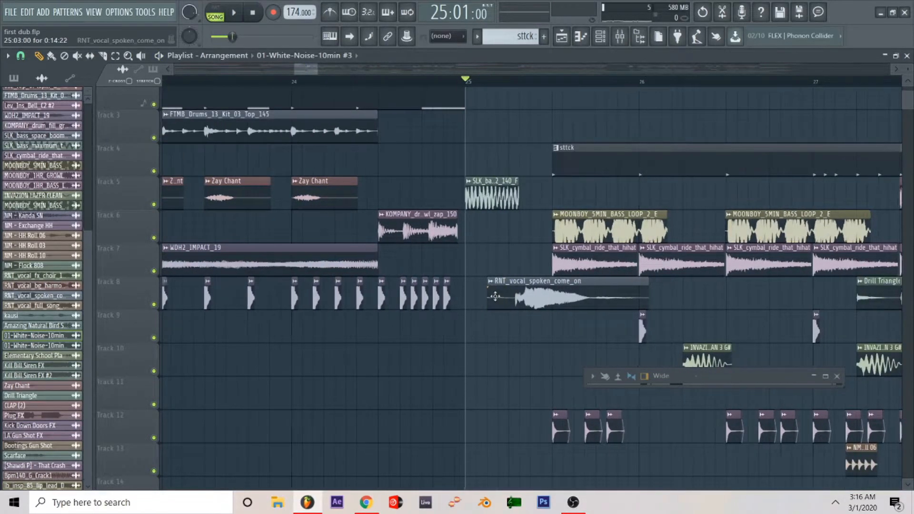
scroll(544, 305, left, 1)
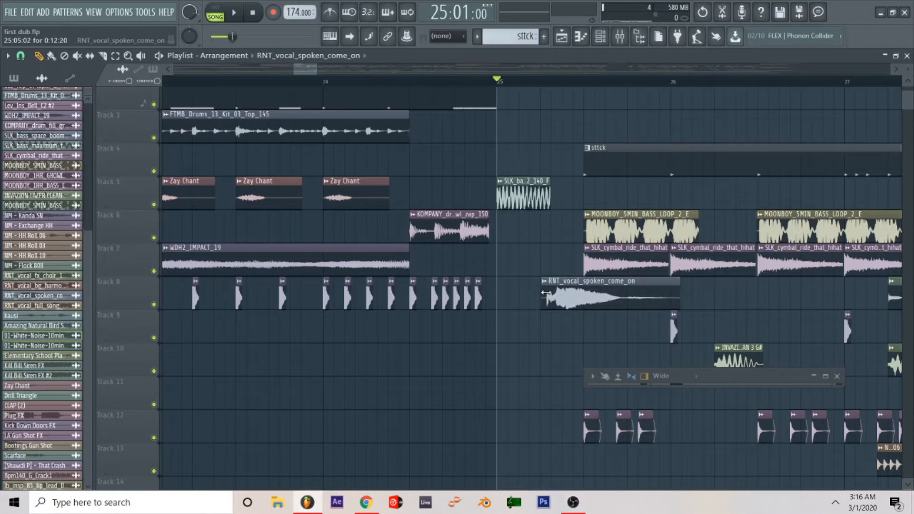
scroll(546, 293, up, 2)
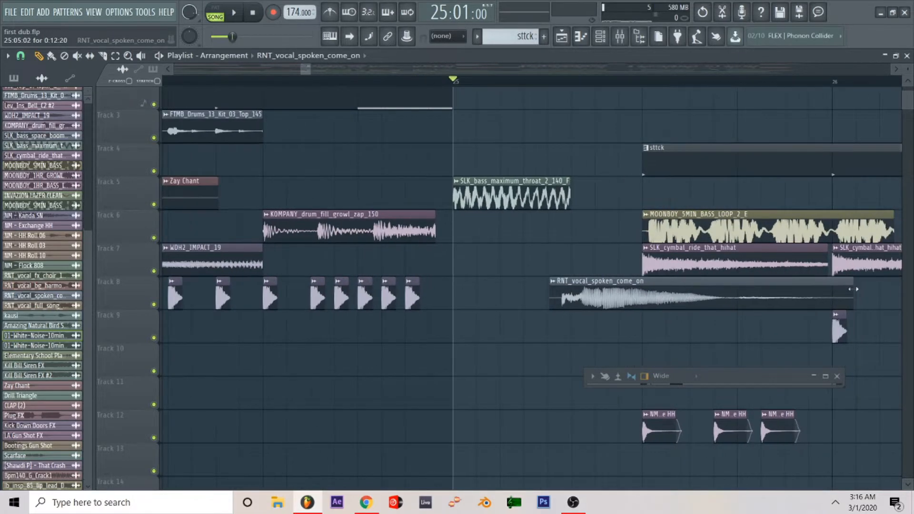
drag(852, 289, 762, 284)
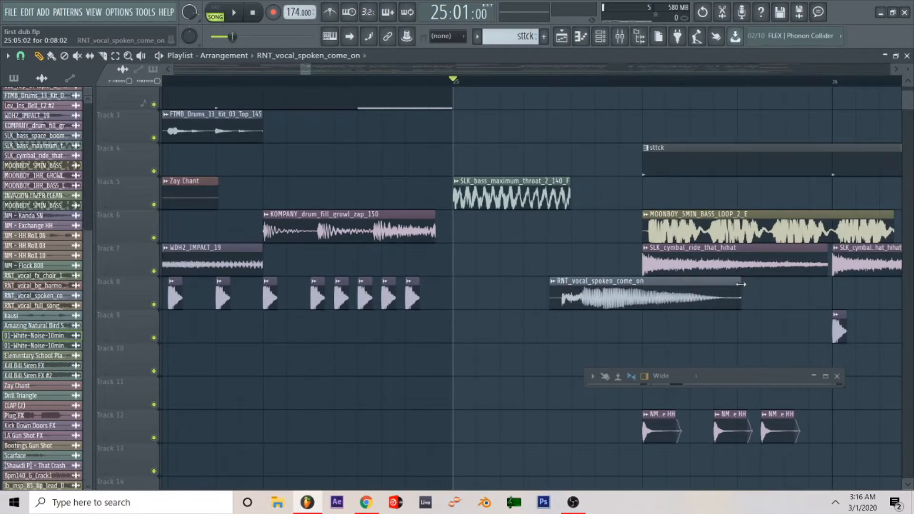
scroll(717, 295, up, 1)
scroll(714, 298, down, 1)
- Play back the transition around bar 25 with the trimmed vocal clip
scroll(556, 353, down, 3)
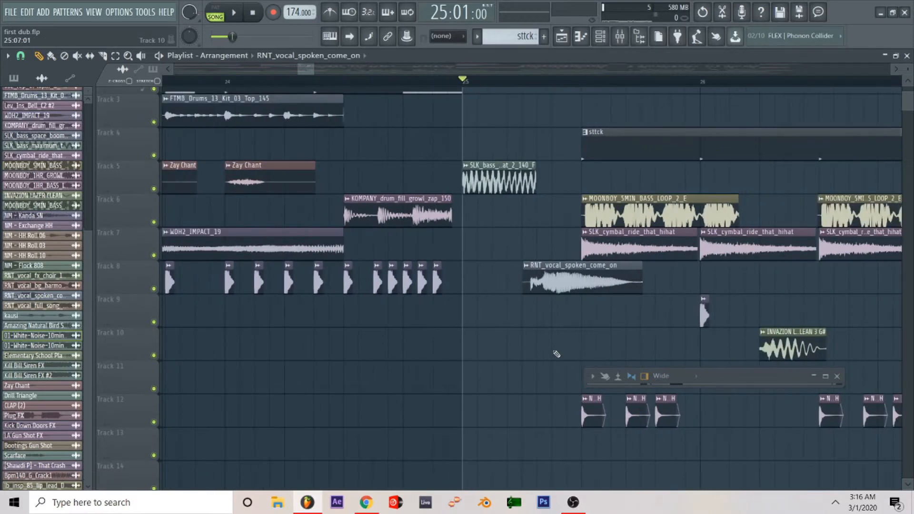
scroll(532, 303, down, 2)
scroll(532, 304, up, 3)
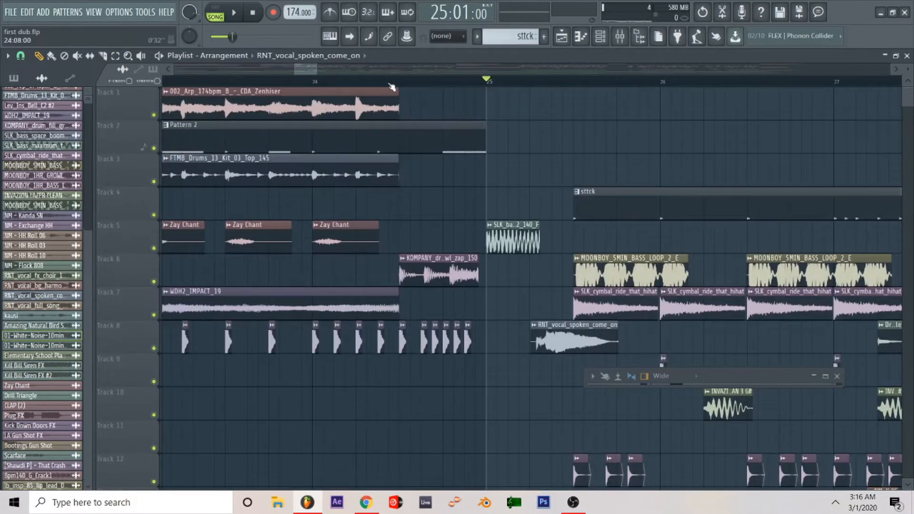
key(space)
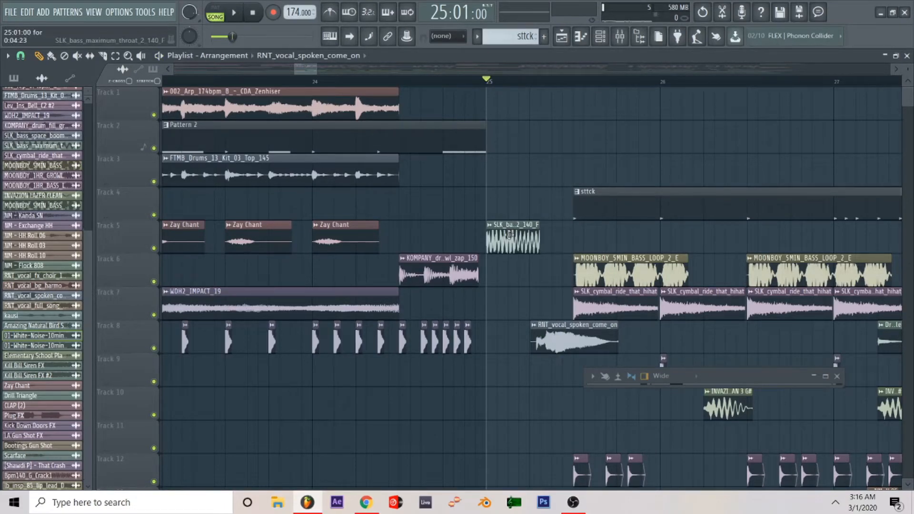
- Examine the layers of the drop from bar 25 across all the playlist tracks, down to the background ambience
scroll(509, 234, down, 3)
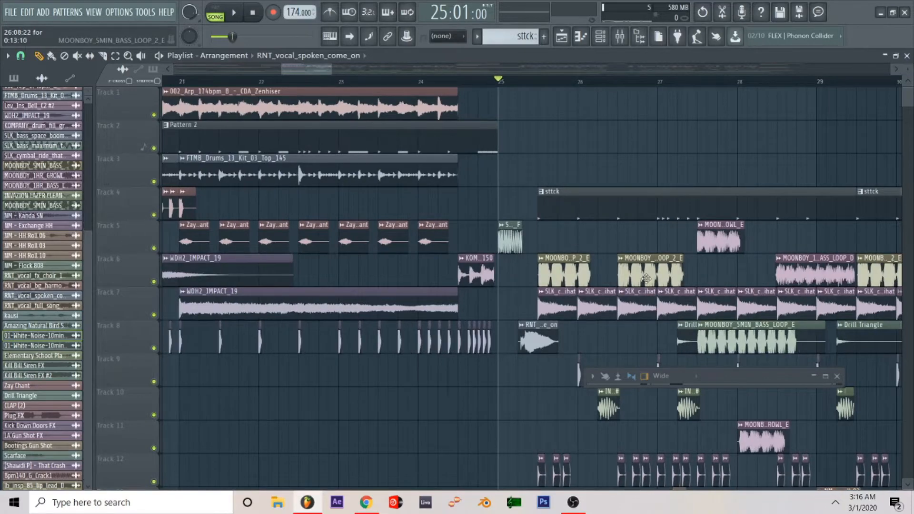
scroll(643, 263, down, 3)
scroll(643, 262, down, 8)
scroll(643, 262, right, 3)
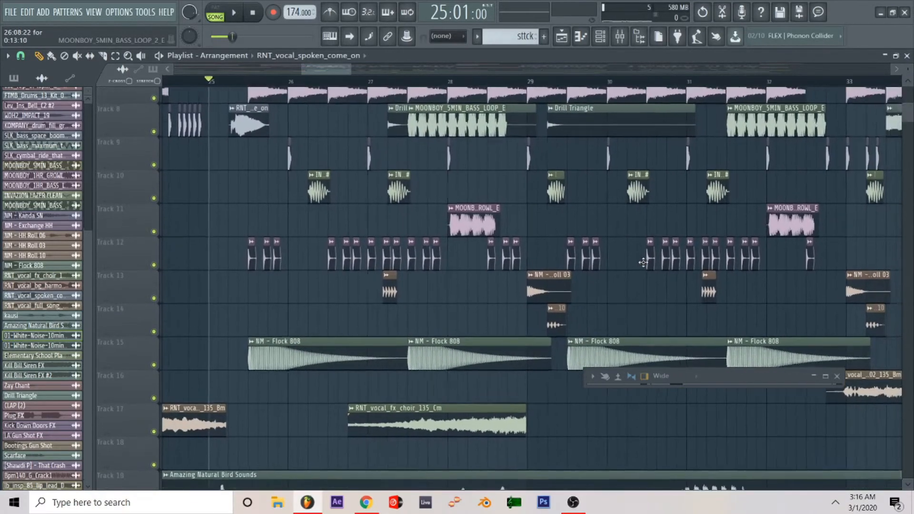
scroll(643, 263, down, 4)
scroll(643, 263, down, 5)
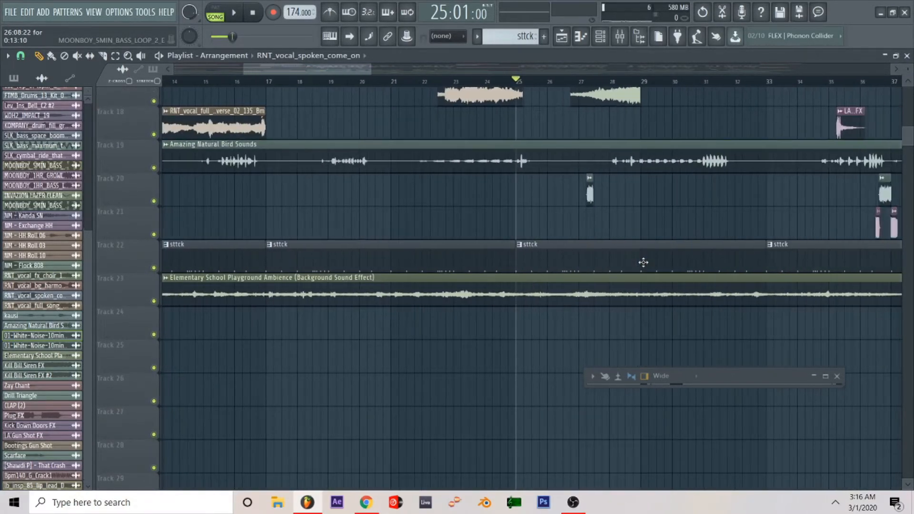
scroll(643, 263, up, 14)
scroll(618, 266, right, 4)
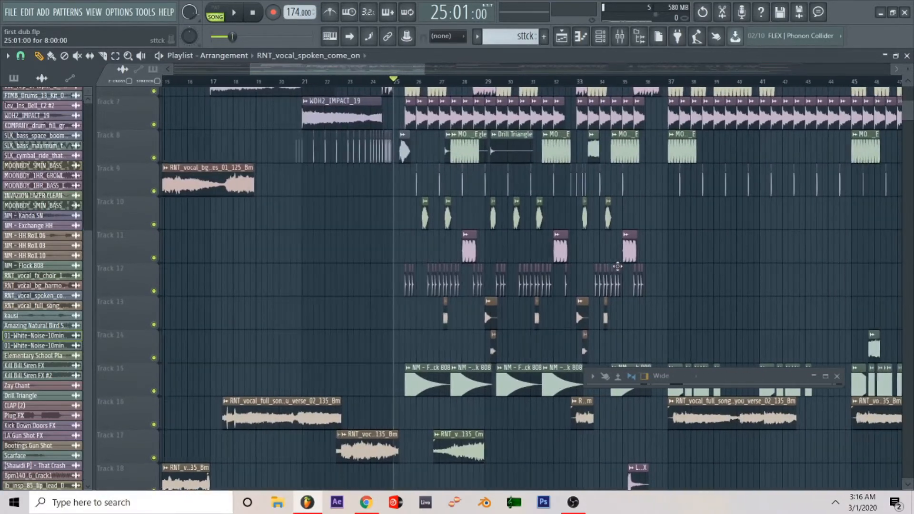
scroll(617, 266, up, 5)
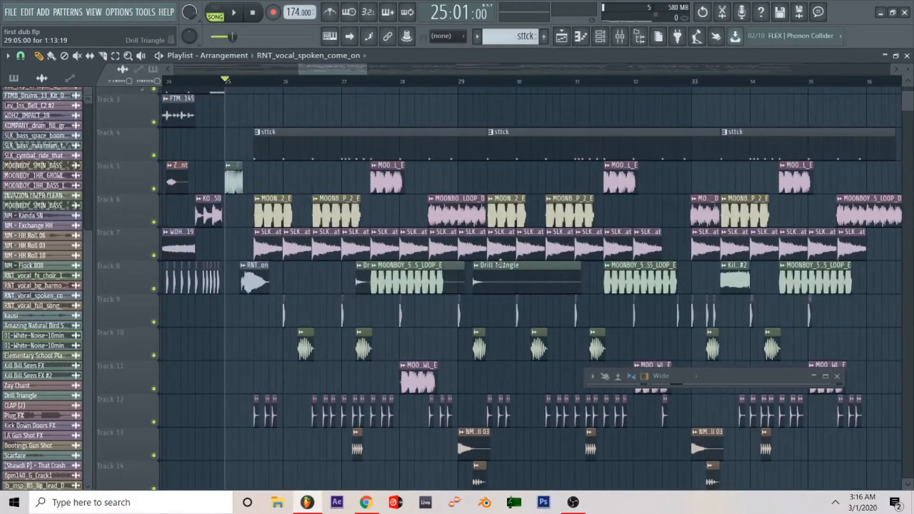
scroll(372, 215, left, 1)
- Solo Track 5 and briefly audition its bass clips from bar 25
right_click(154, 189)
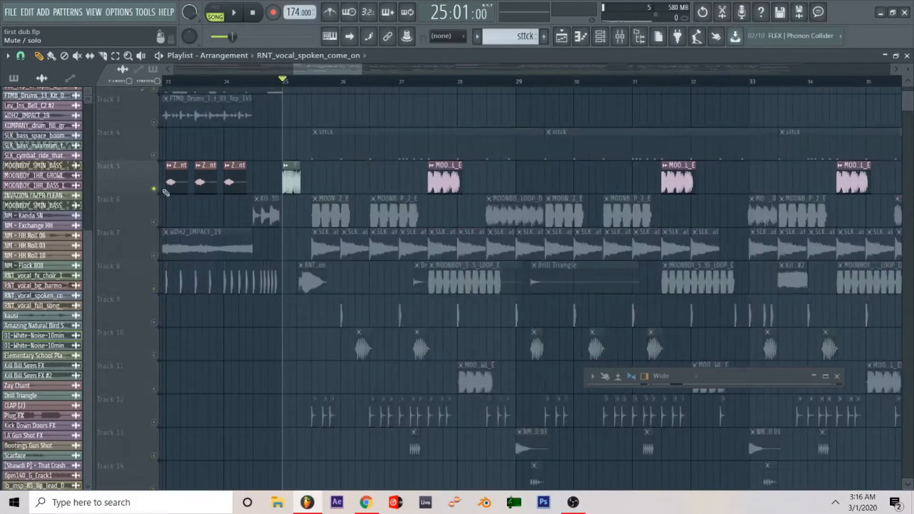
key(space)
key(space)
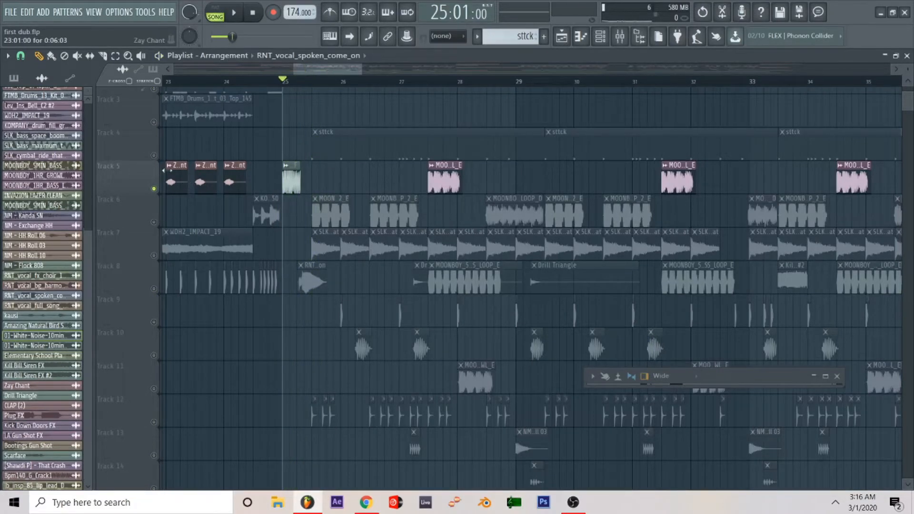
- Solo Track 4 and audition its sttck pattern clips from bar 25
right_click(154, 156)
key(space)
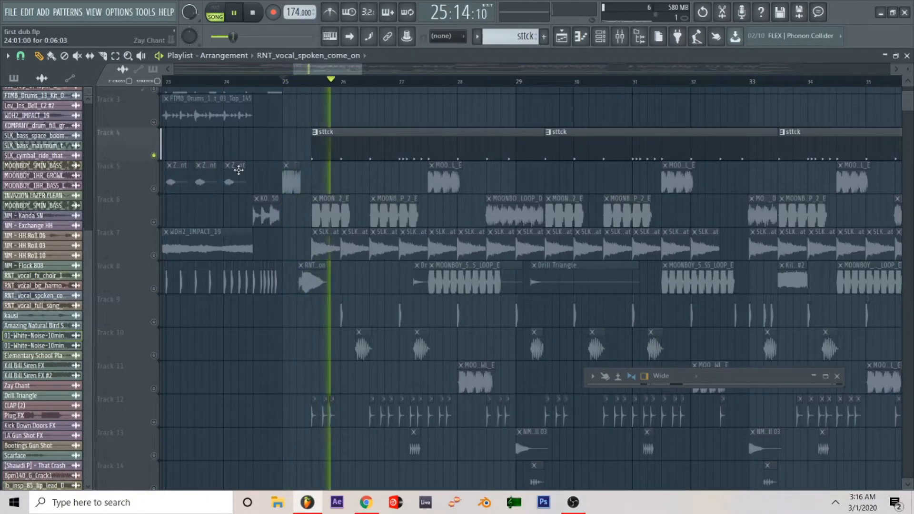
scroll(384, 136, up, 2)
scroll(383, 136, down, 4)
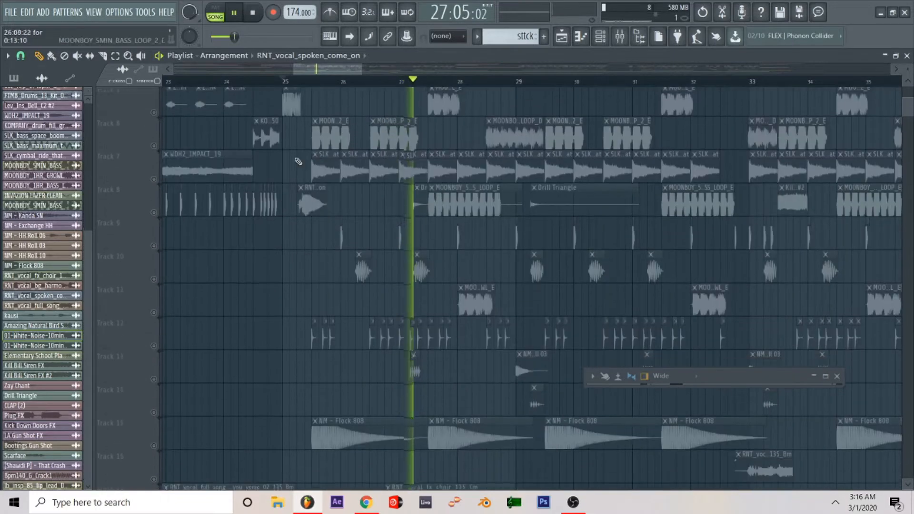
scroll(162, 190, up, 3)
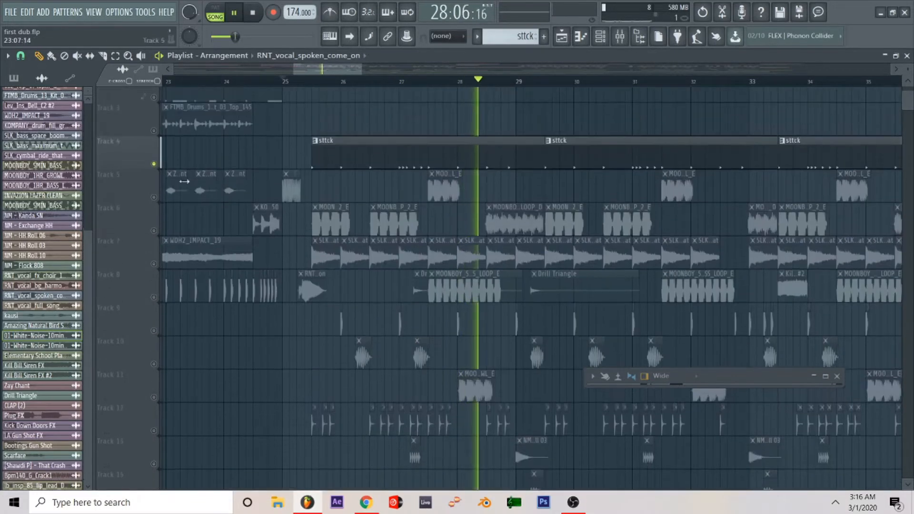
- Solo Track 6, audition its MOONBOY bass loops from bar 25, then stop
right_click(153, 230)
key(space)
key(space)
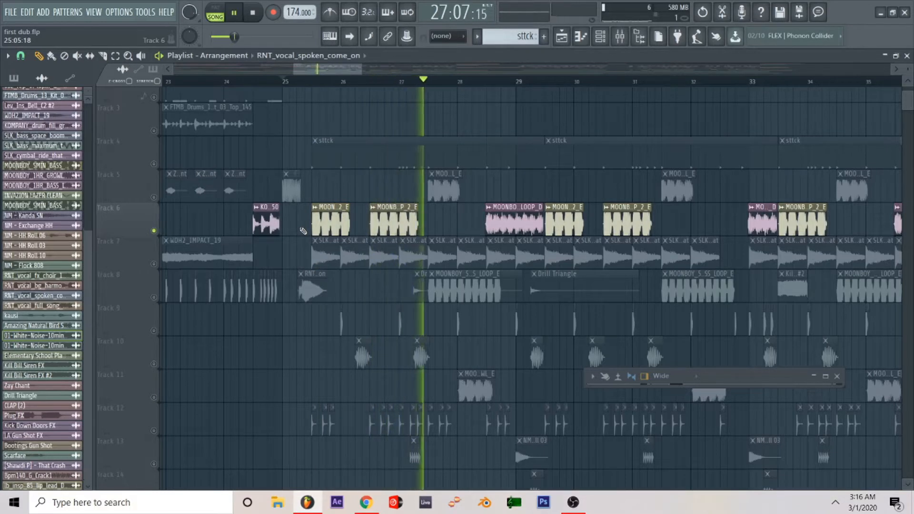
key(space)
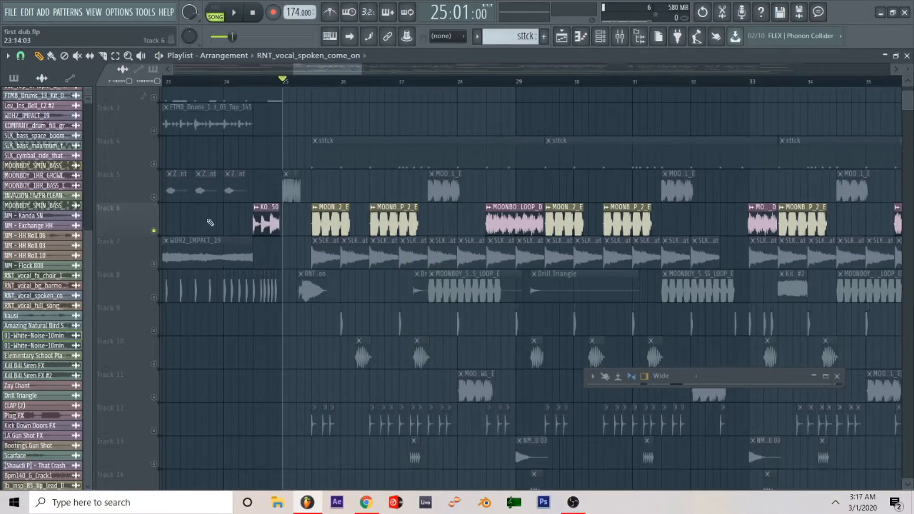
- Unmute Tracks 7 and 8 alongside the soloed Track 6 and play the three layers together from bar 25
click(161, 264)
scroll(300, 324, down, 1)
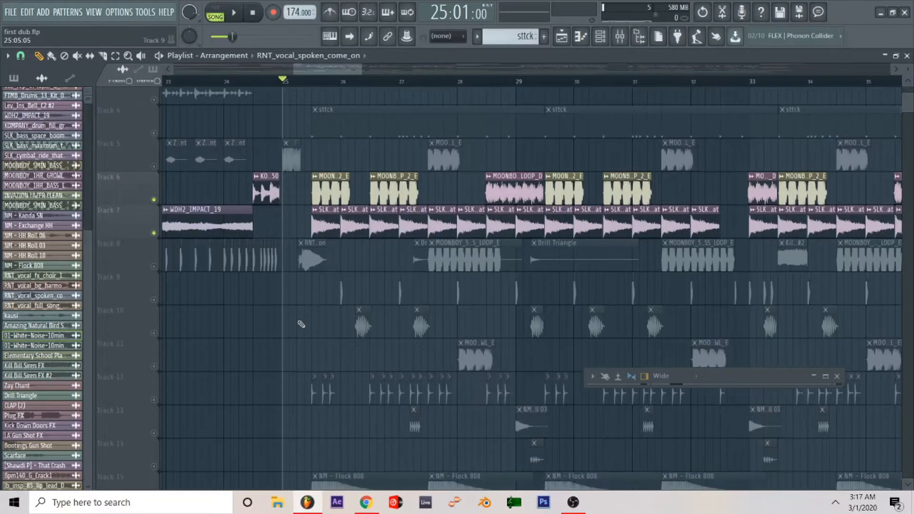
click(155, 268)
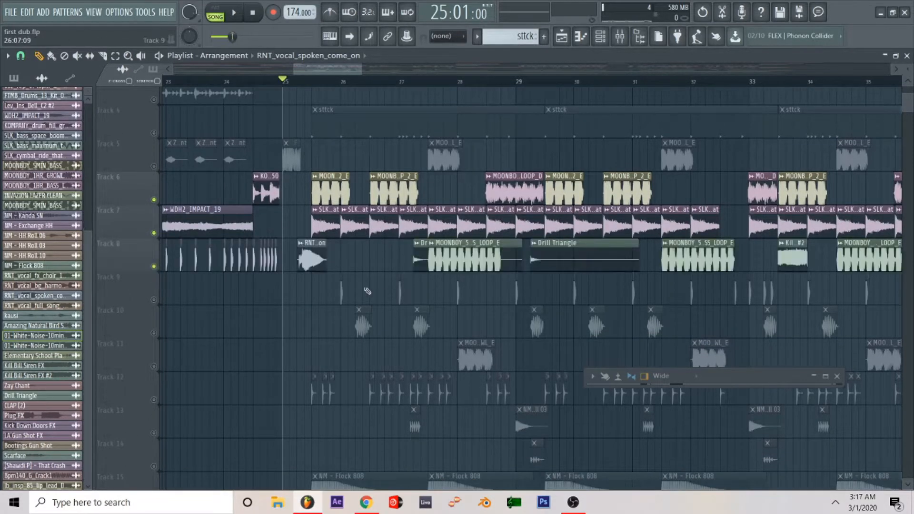
key(space)
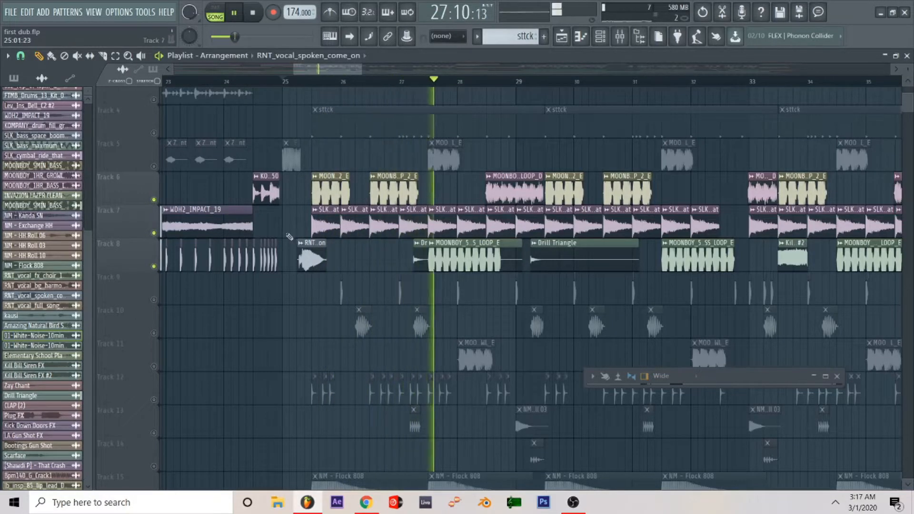
- Solo Track 7 during playback to hear its SLK cymbal ride clips, then restore all tracks and stop
ctrl+click(154, 232)
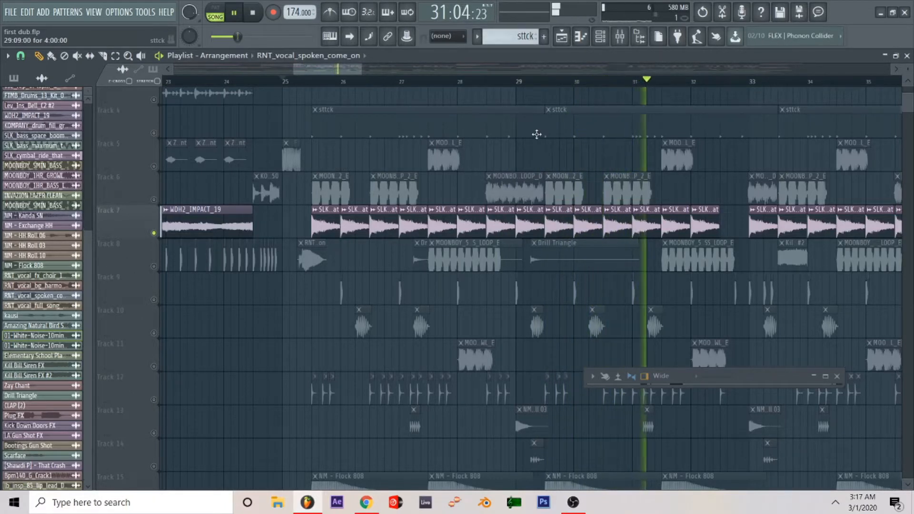
right_click(154, 233)
key(space)
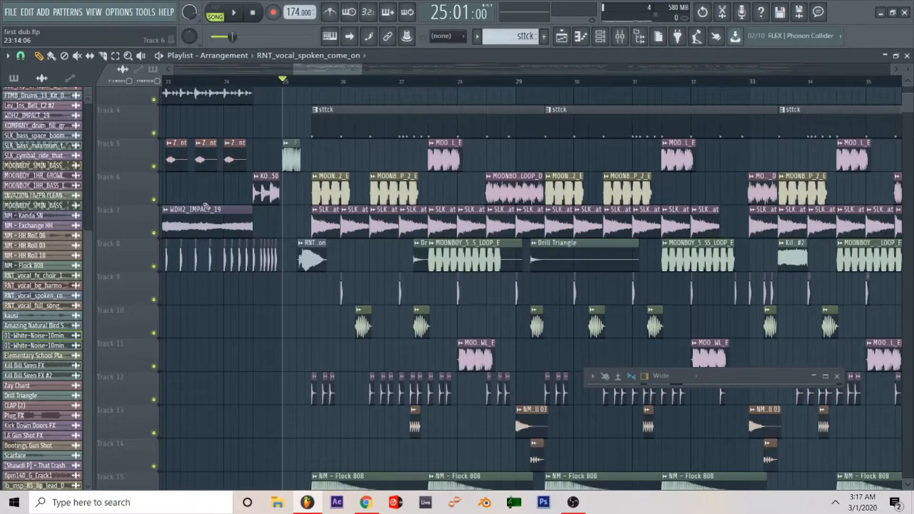
- Solo Track 6 and unmute Tracks 7, 4, 5 and 8 alongside it
right_click(153, 199)
click(153, 233)
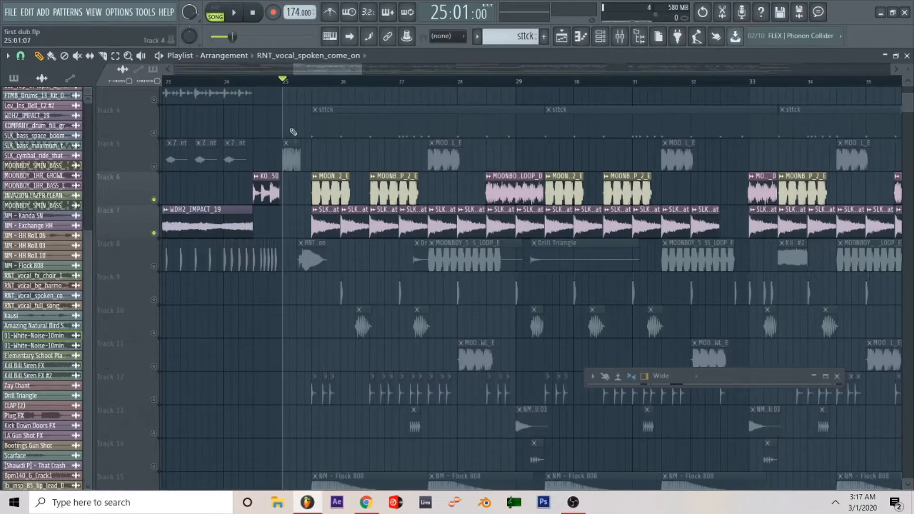
click(154, 133)
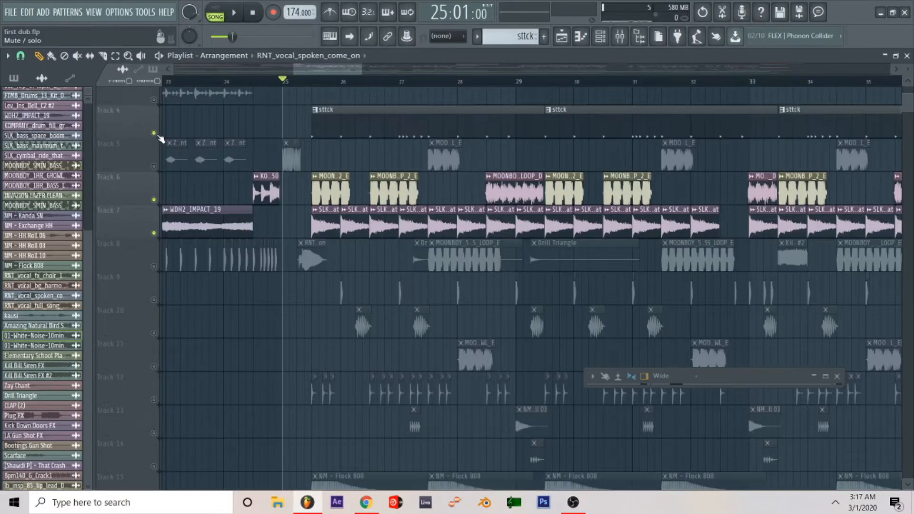
click(154, 166)
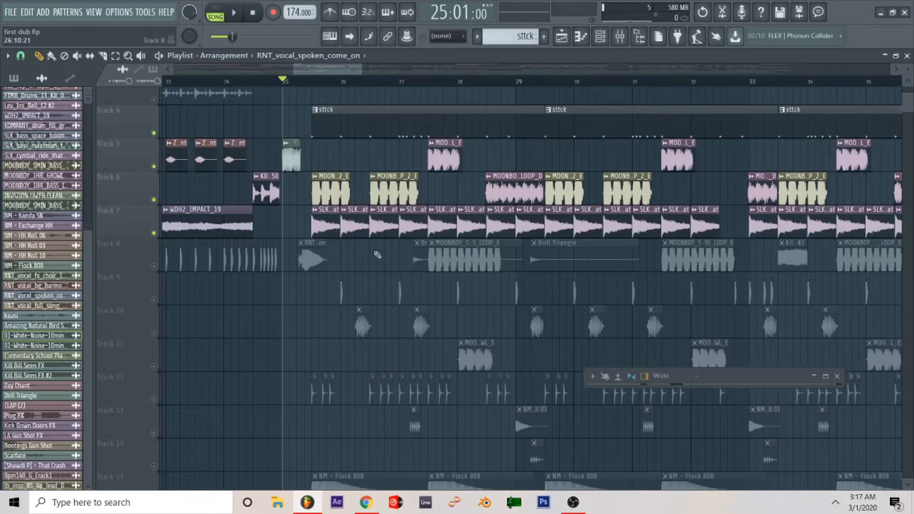
click(153, 267)
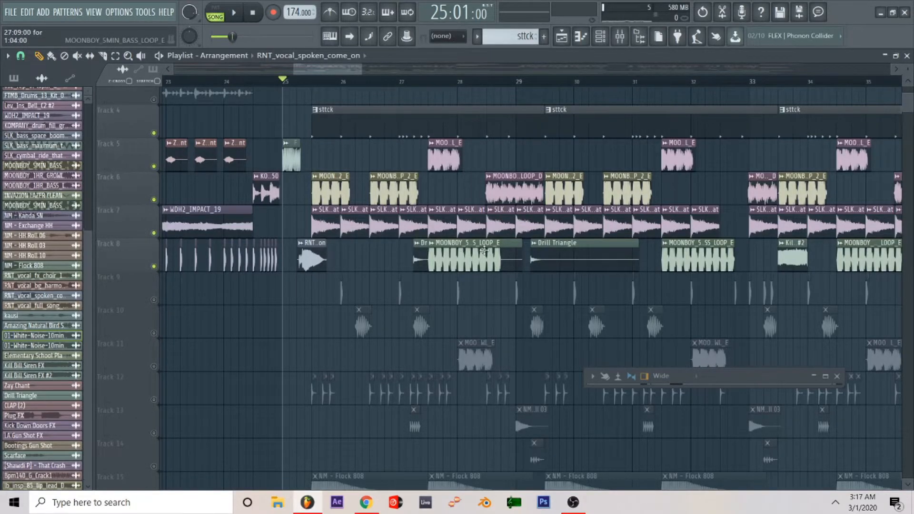
- Audition Tracks 4 to 8 together from bar 25, then stop
scroll(483, 250, up, 3)
scroll(453, 251, down, 3)
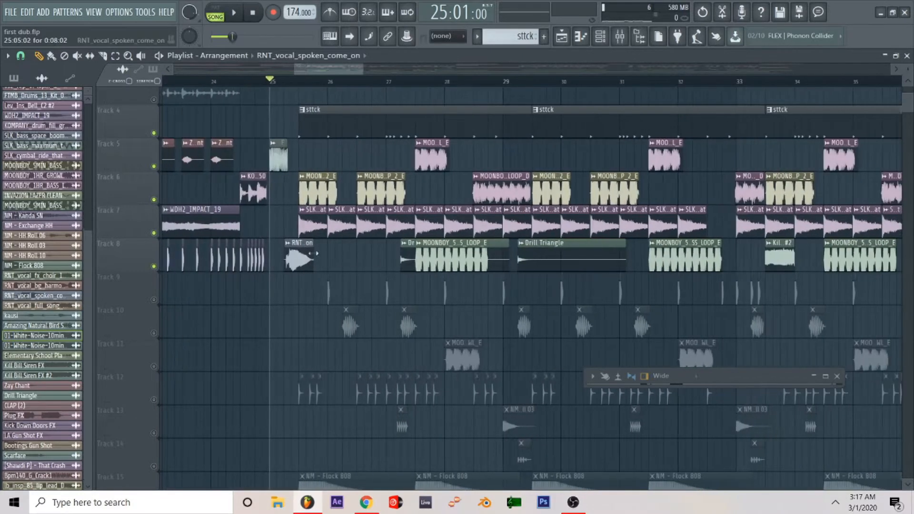
key(space)
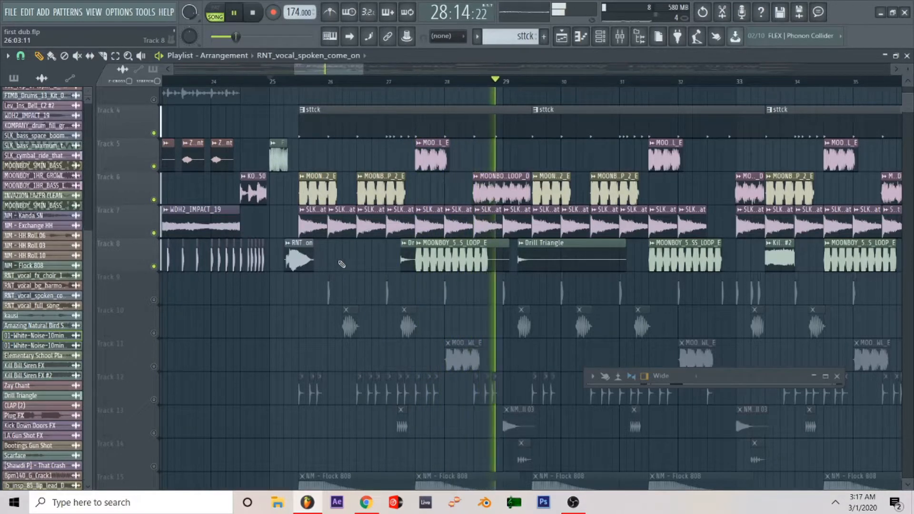
key(space)
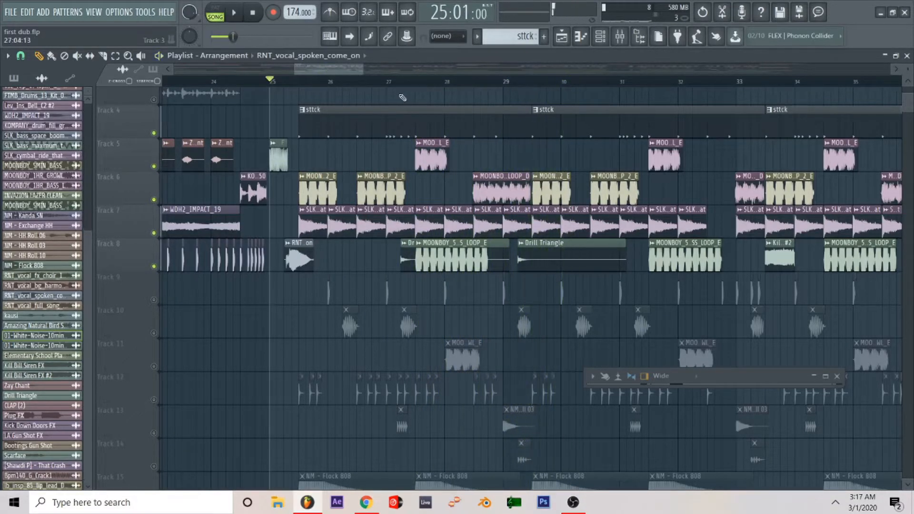
- Replay the section around Track 8's first MOONBOY bass loop, starting from 27:05 and again from 26:11
click(401, 81)
key(space)
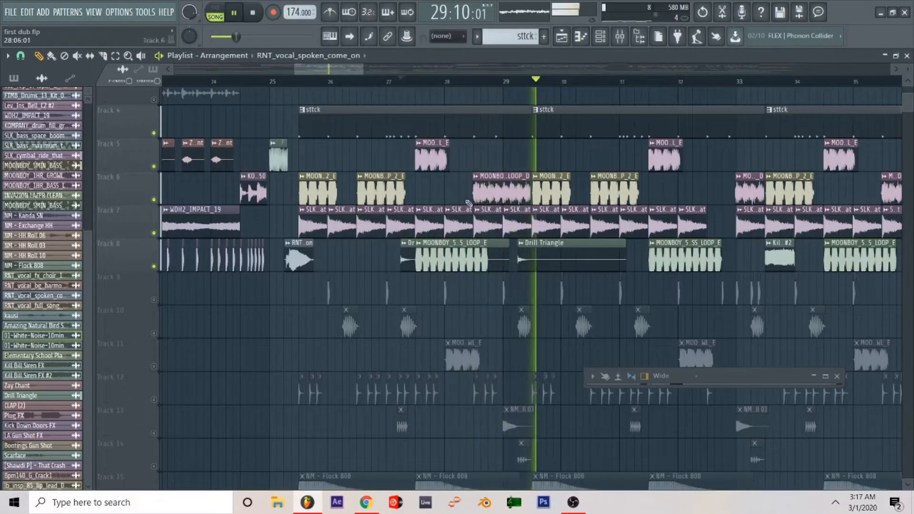
key(space)
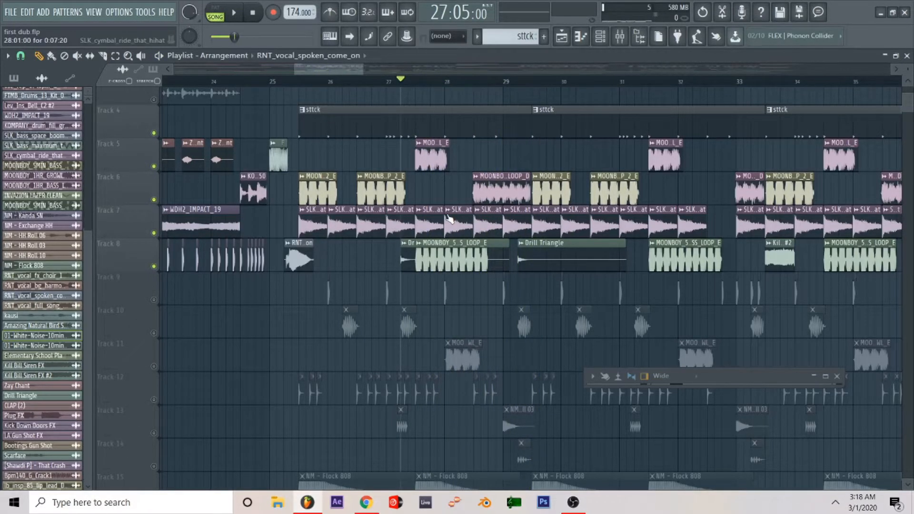
scroll(449, 219, down, 1)
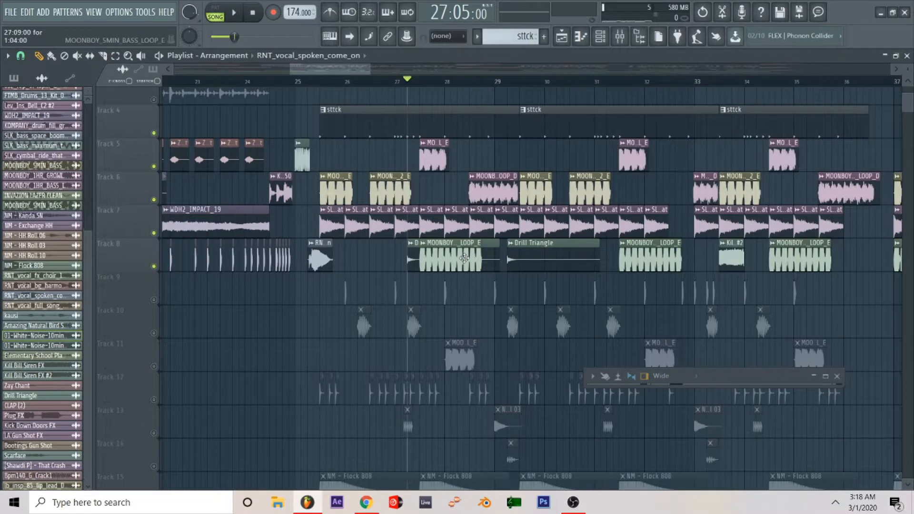
click(377, 80)
key(space)
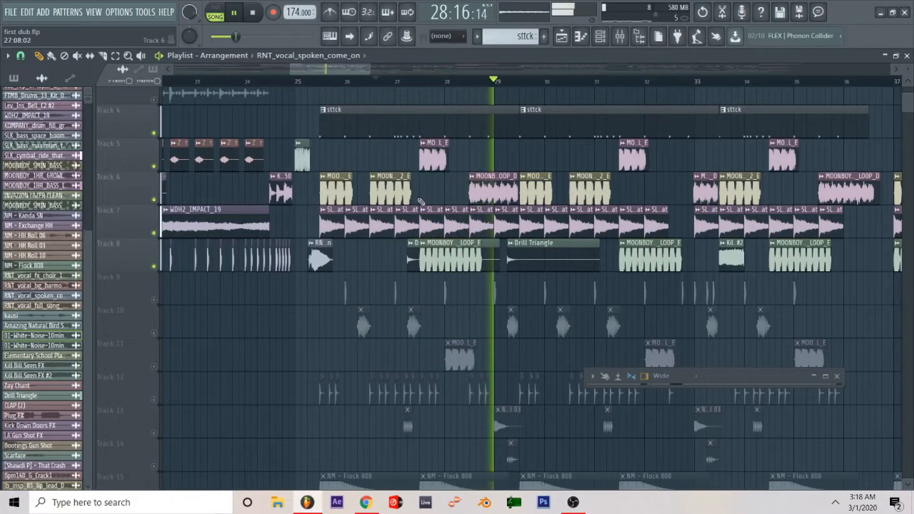
key(space)
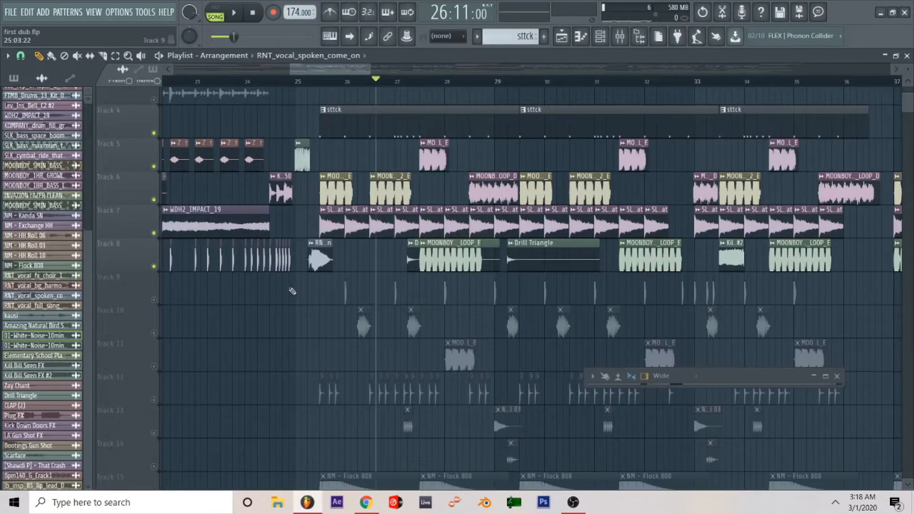
- Unmute Tracks 9 and 10 and audition the layered drop from 25:13, including the INVAZION LAZER clips
click(331, 77)
key(space)
scroll(321, 265, down, 2)
key(space)
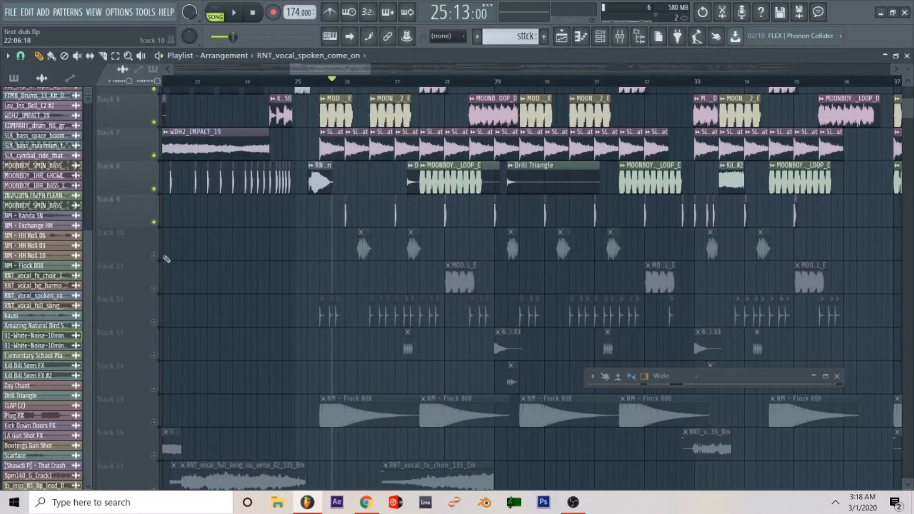
scroll(357, 269, up, 1)
scroll(357, 269, up, 3)
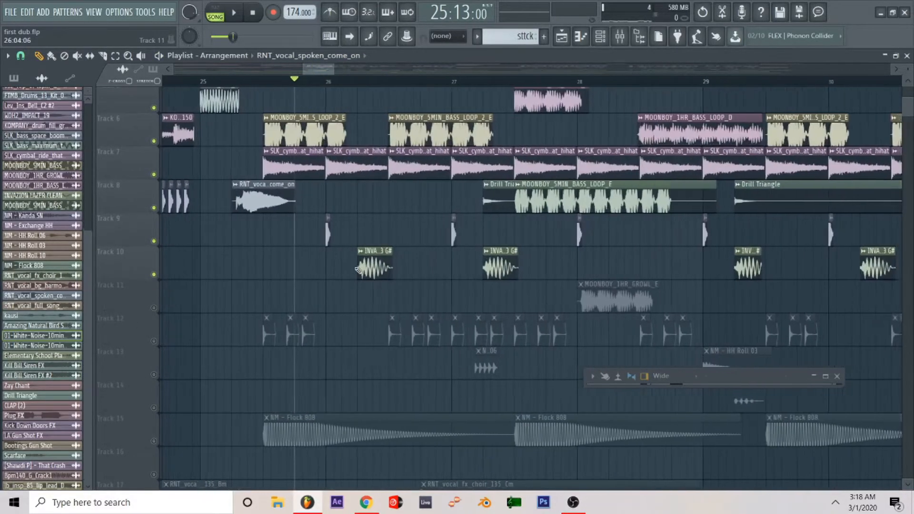
key(space)
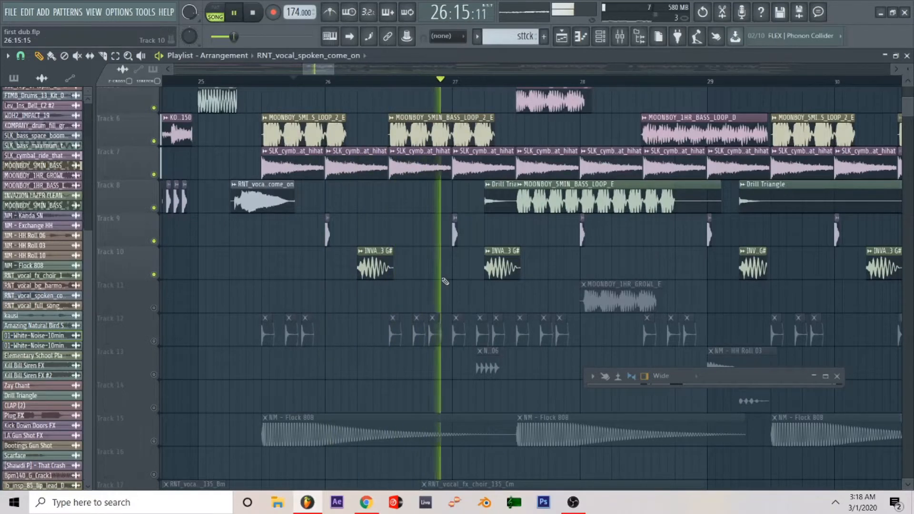
scroll(445, 281, down, 2)
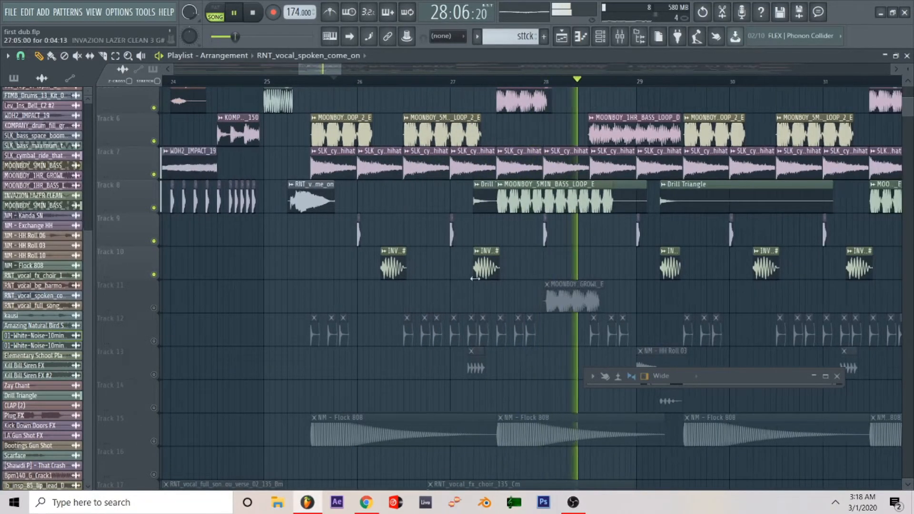
key(space)
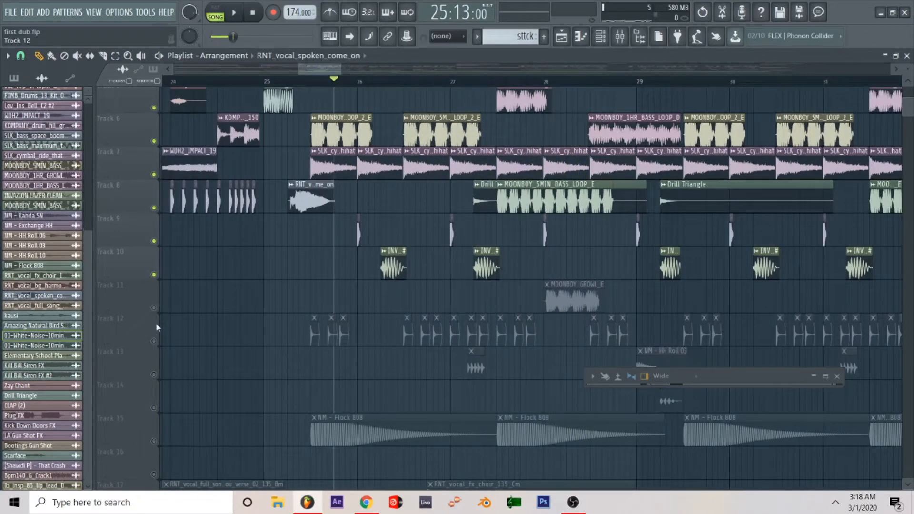
- Unmute Track 12 and audition its short hits with the other layers from 25:08
click(153, 341)
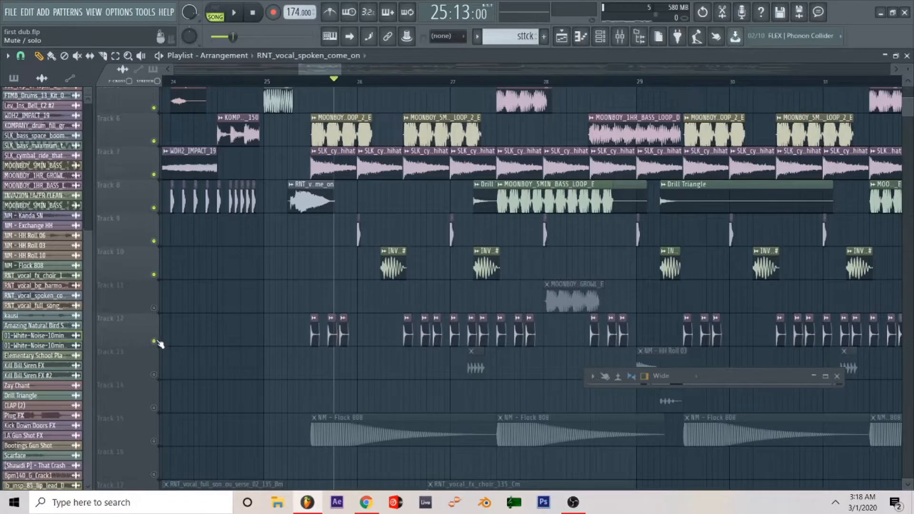
click(308, 84)
key(space)
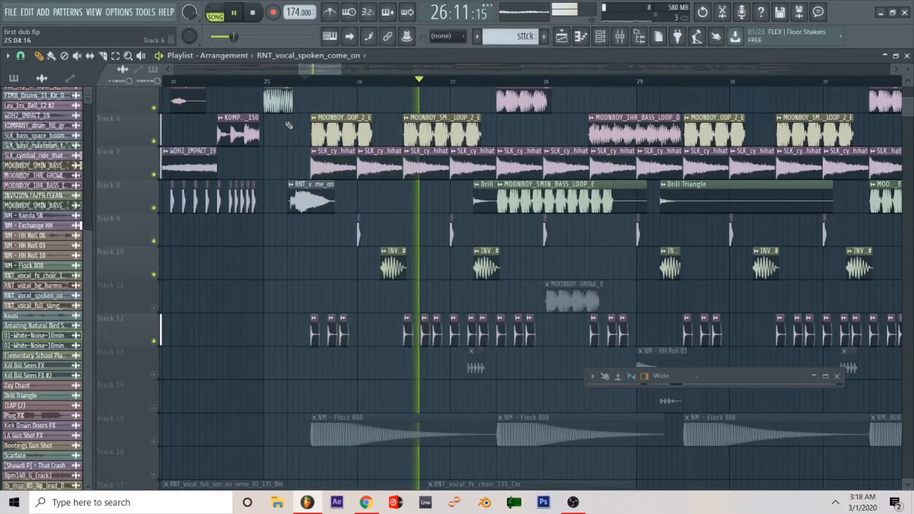
key(space)
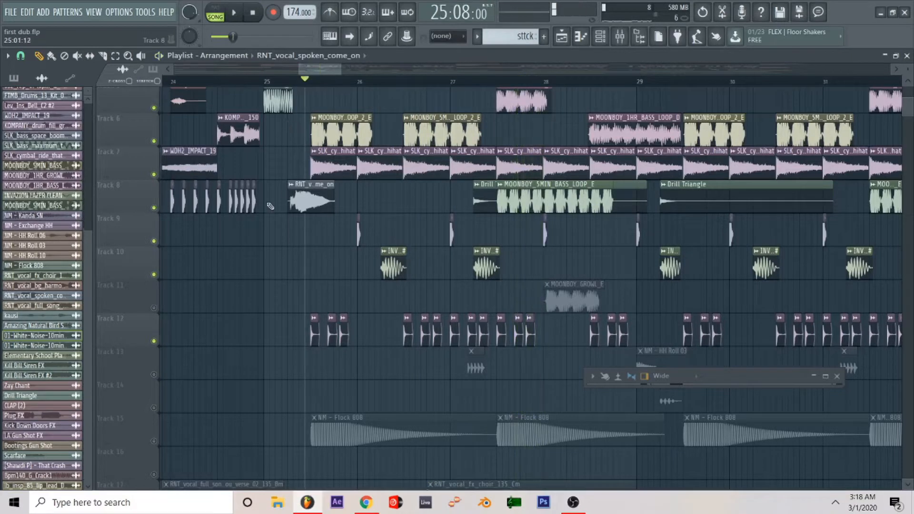
- Unmute Track 13's hi-hat rolls and Track 11's MOONBOY growl, then play the layers from bar 25 and stop
click(154, 375)
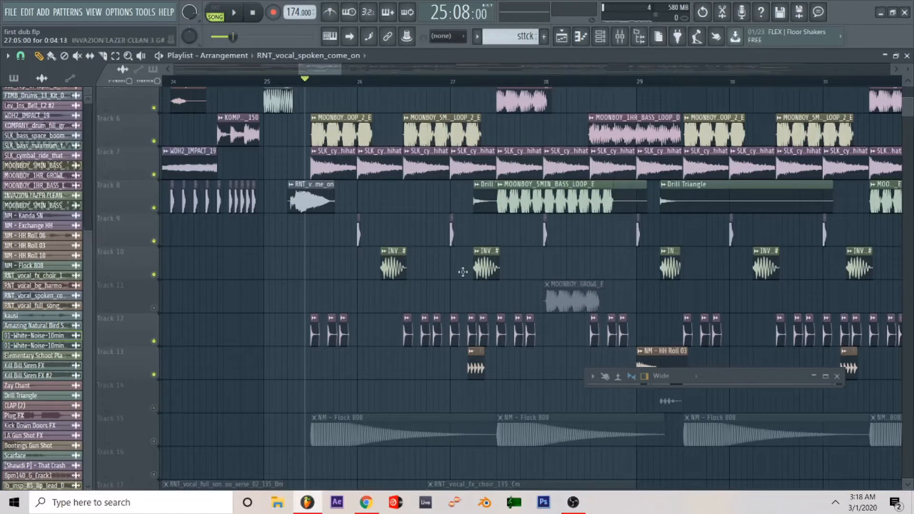
click(154, 308)
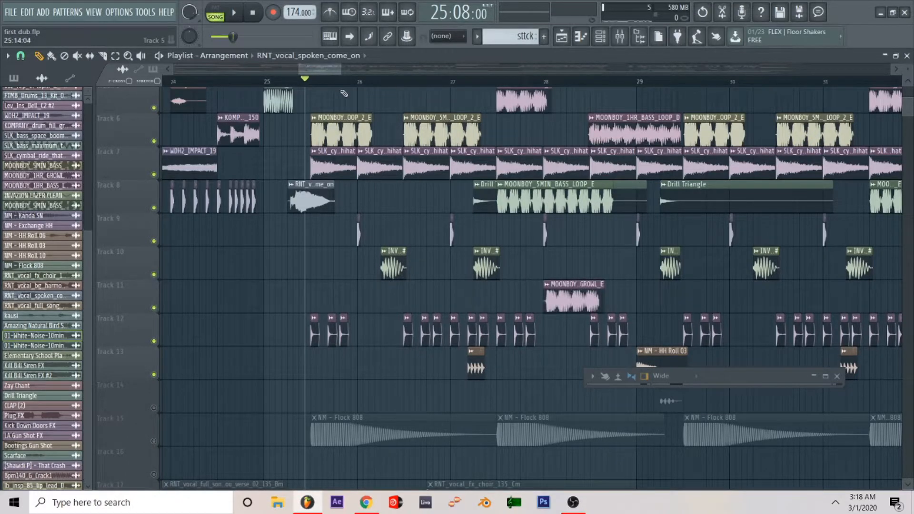
click(265, 82)
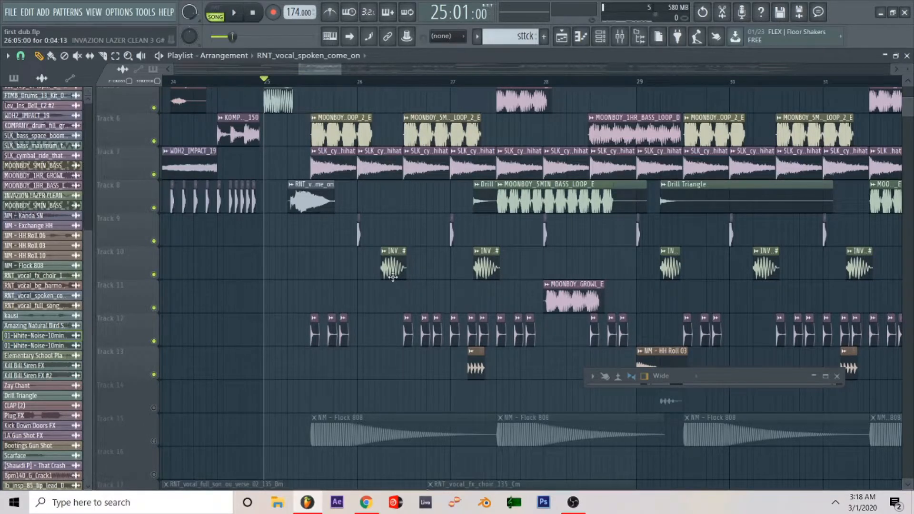
key(space)
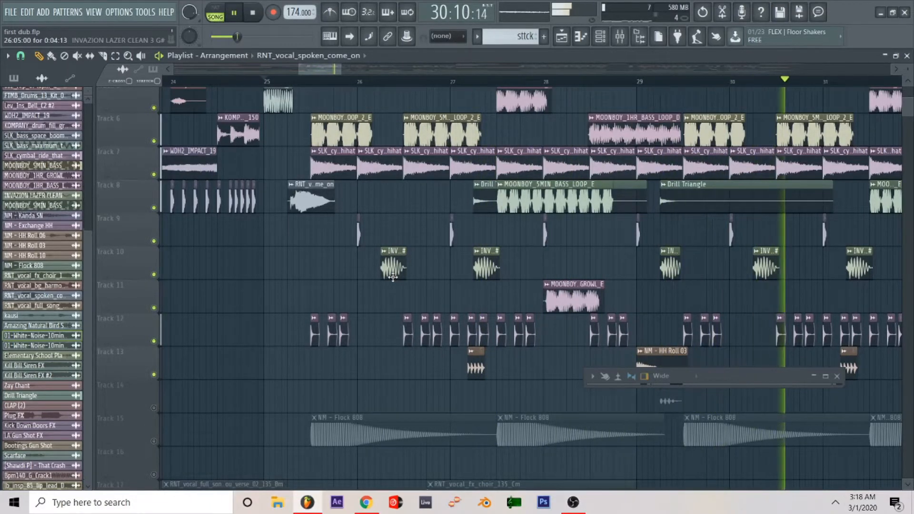
scroll(393, 277, up, 4)
scroll(392, 277, down, 9)
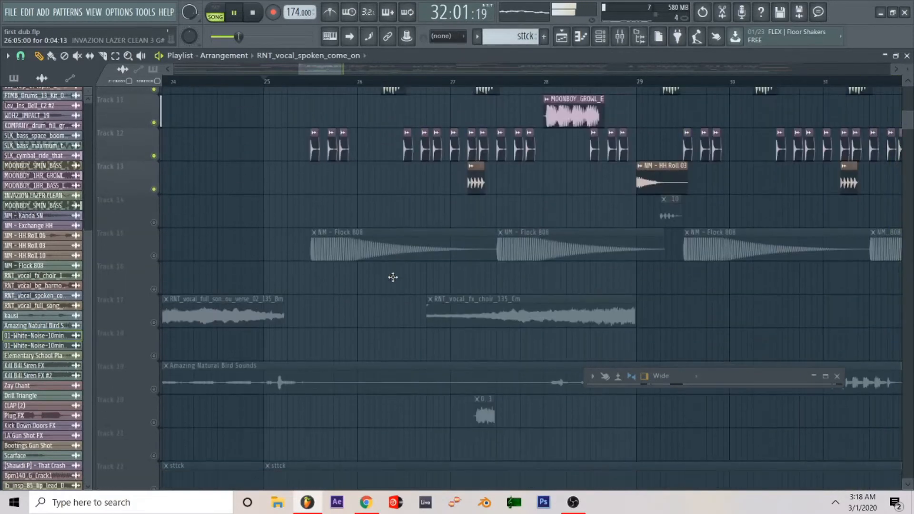
scroll(392, 277, down, 1)
key(space)
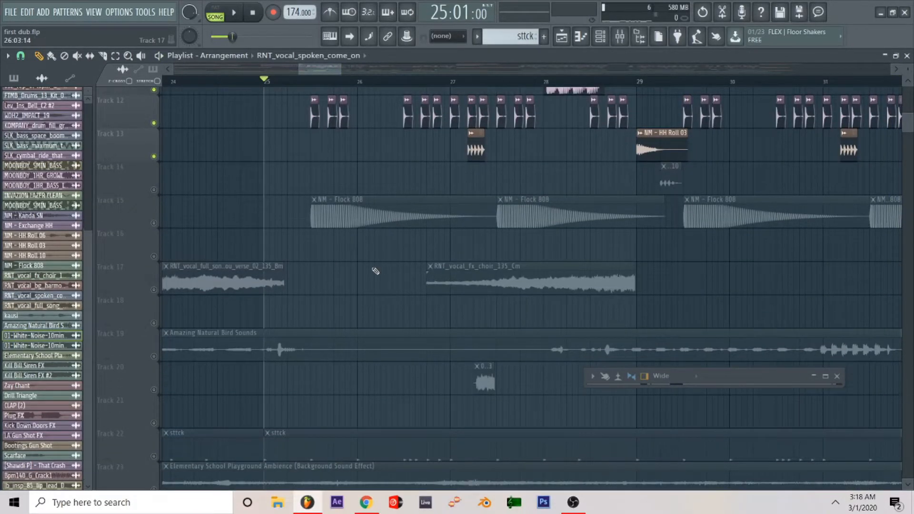
- Solo Track 15 to single out its NM - Flock 808 clips, then restore all tracks
right_click(159, 224)
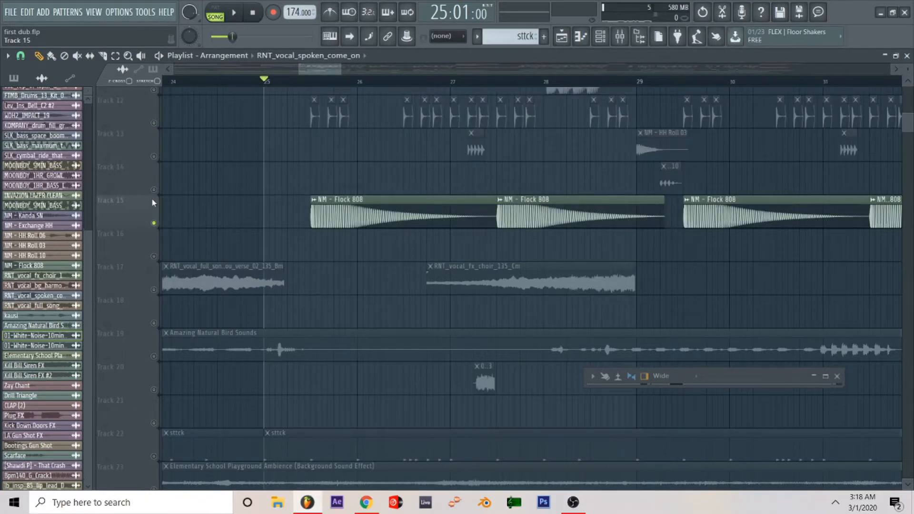
scroll(153, 203, up, 2)
scroll(254, 230, down, 2)
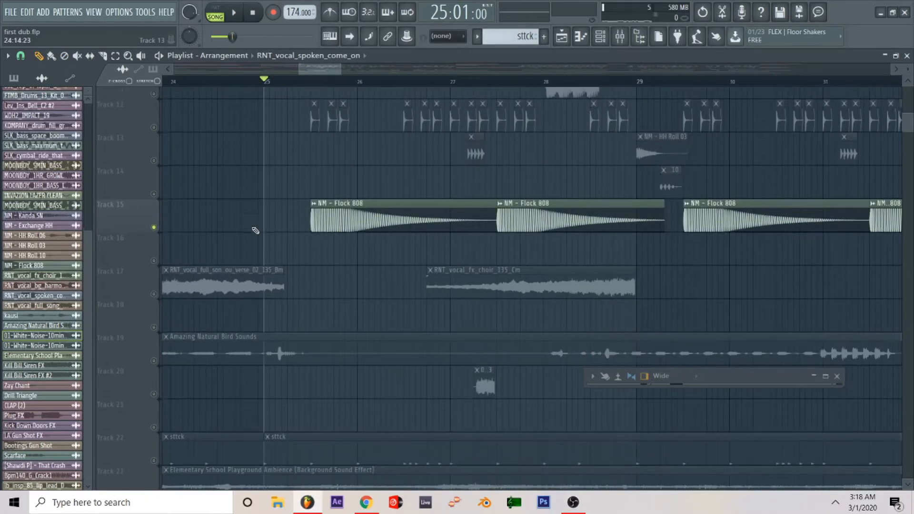
right_click(159, 231)
scroll(334, 153, up, 7)
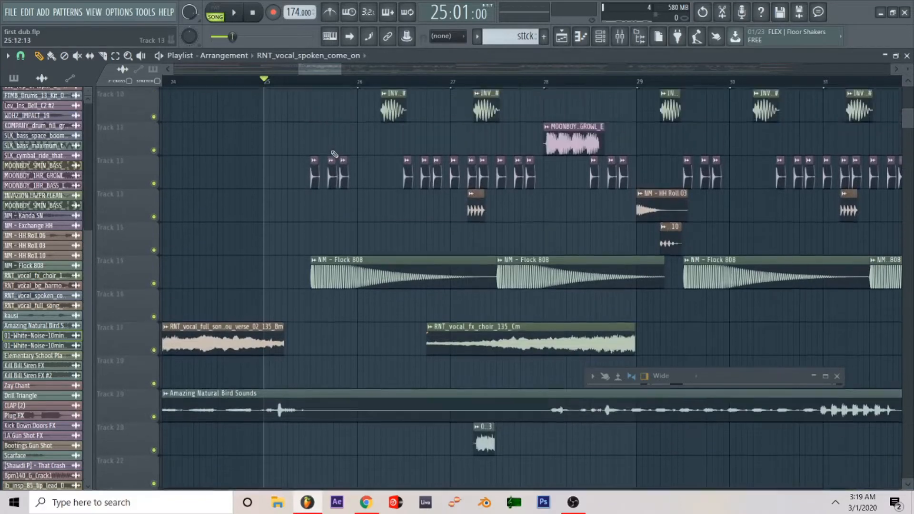
scroll(334, 153, down, 7)
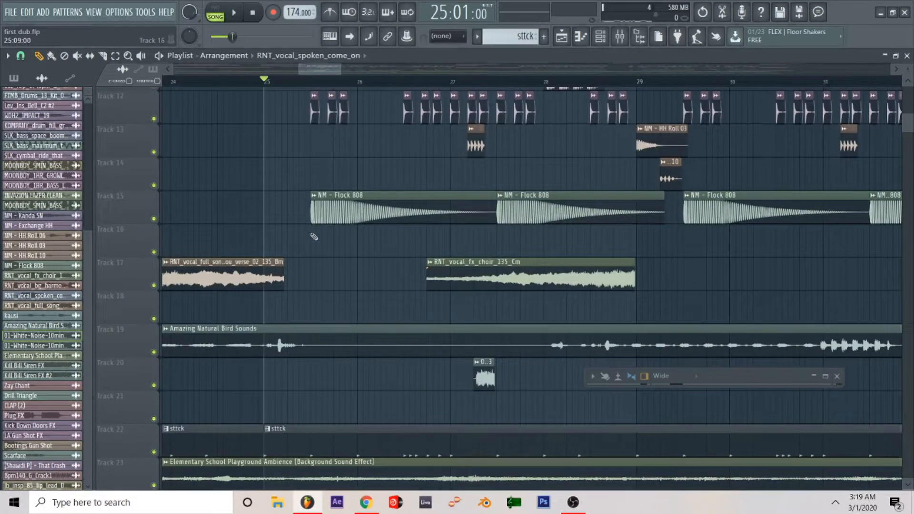
- Play the full drop twice from bar 25 with all tracks active, stop, and bring the lower tracks into view
key(space)
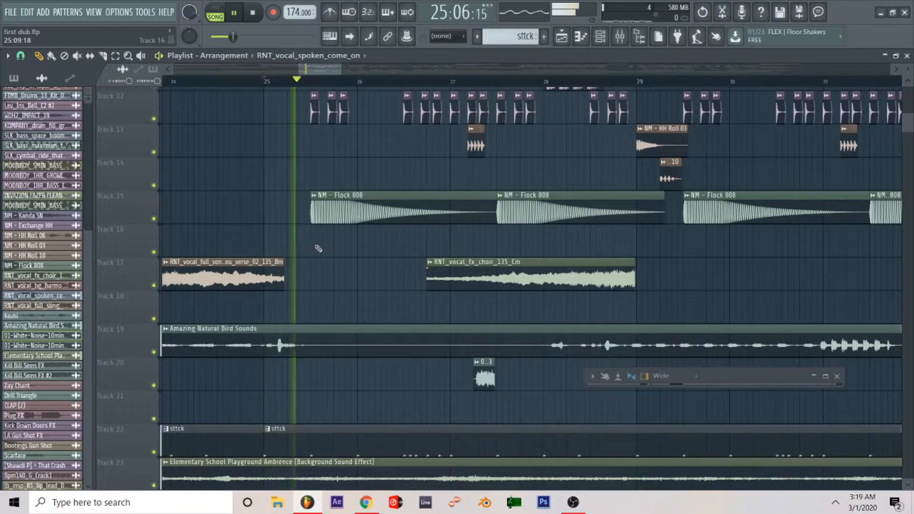
key(space)
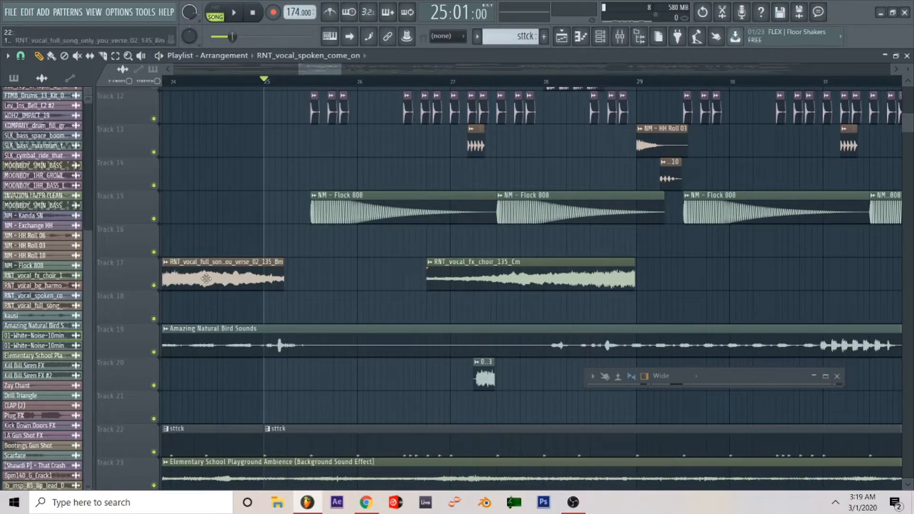
key(space)
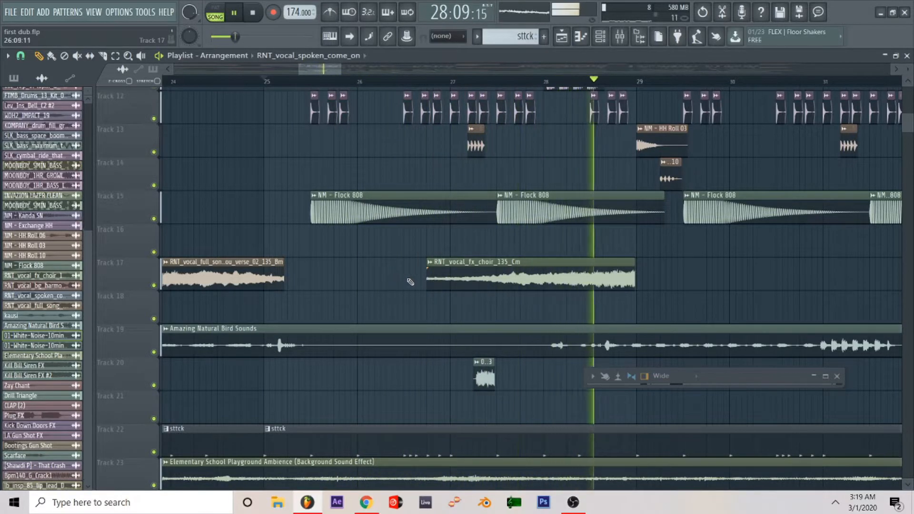
key(space)
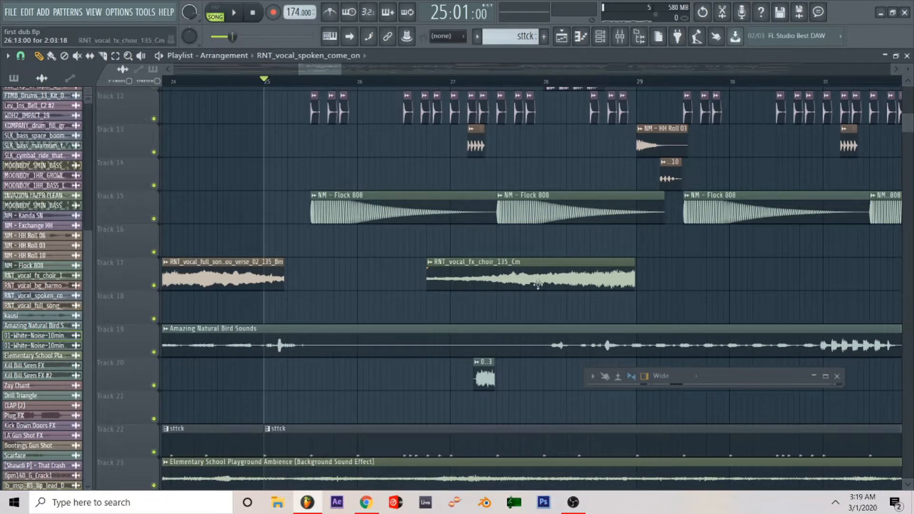
scroll(312, 159, down, 2)
scroll(368, 269, down, 3)
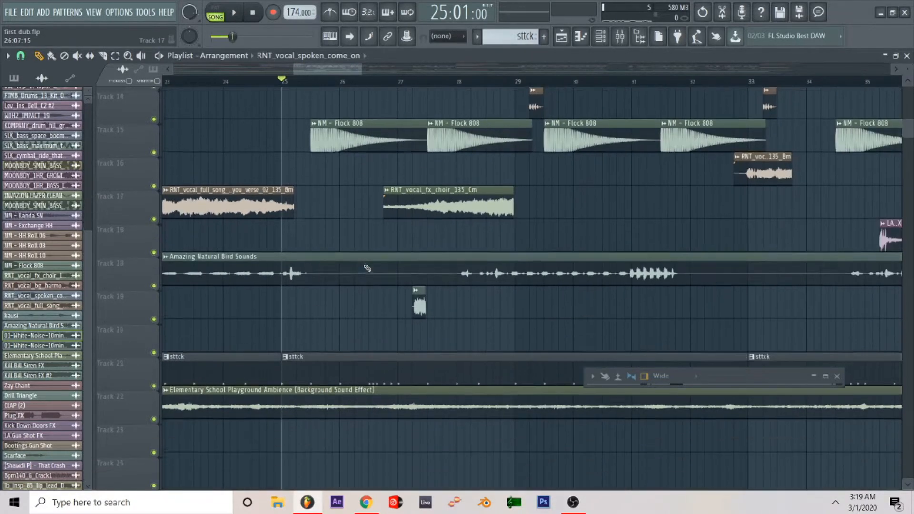
- Play the opening of the drop briefly from bar 25 with the lower tracks in view, then stop
scroll(378, 218, up, 2)
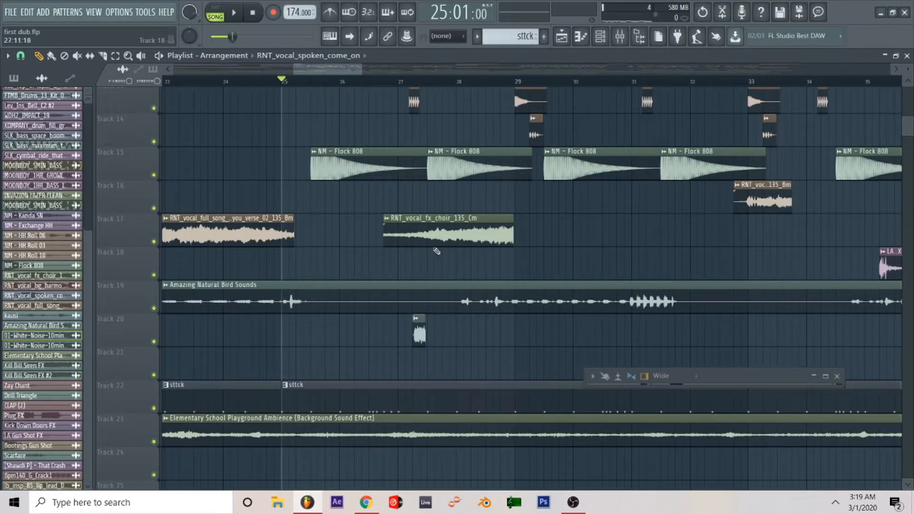
scroll(315, 234, up, 3)
key(space)
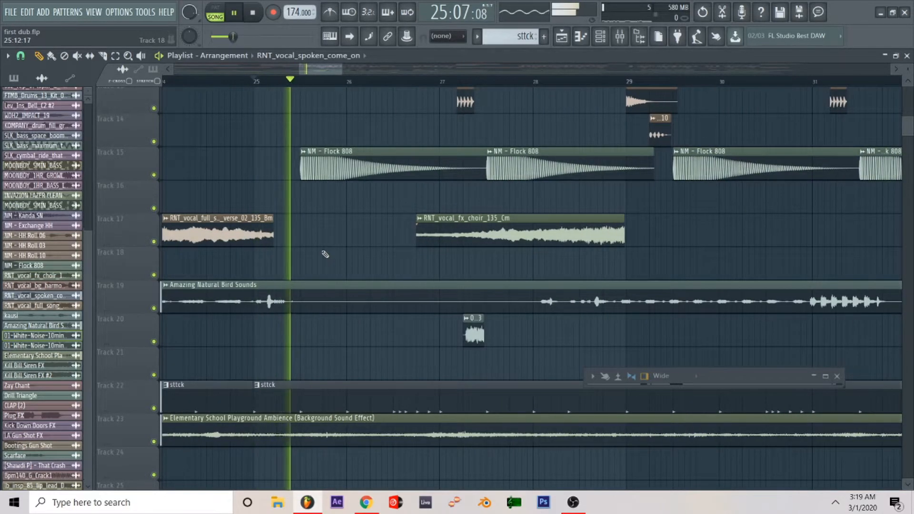
key(space)
- Replay the drop from bar 25 with Tracks 9 to 20 in view, then stop playback
scroll(319, 228, up, 10)
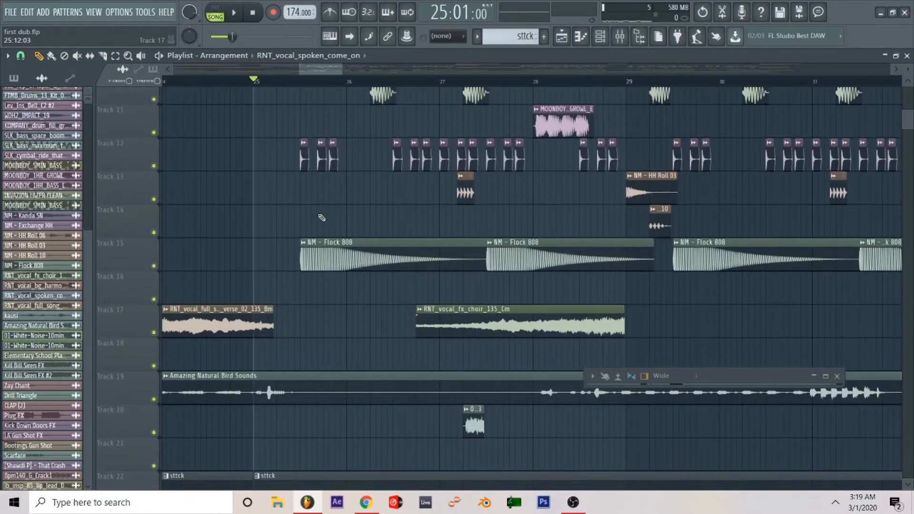
scroll(317, 200, down, 5)
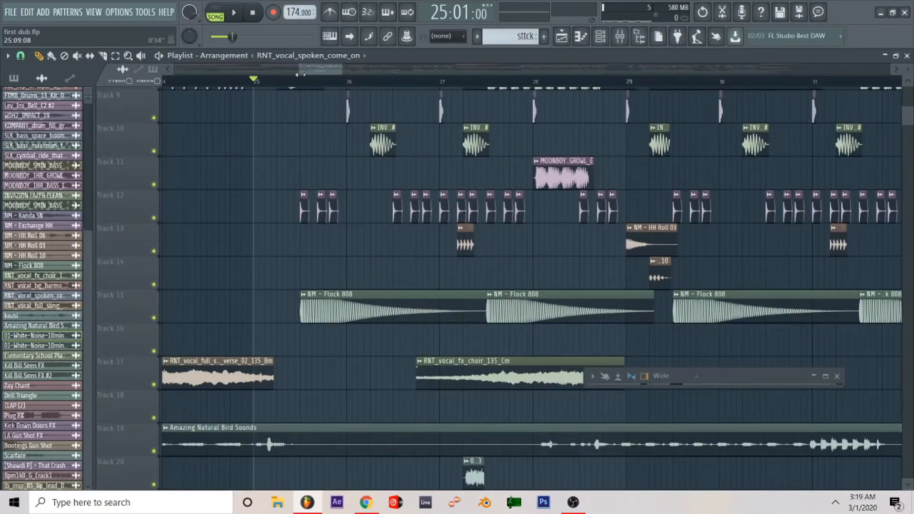
key(space)
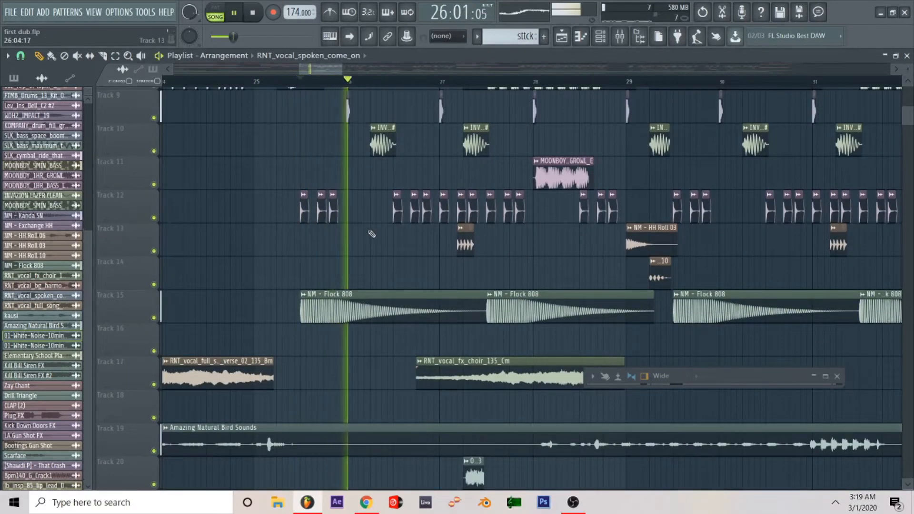
key(space)
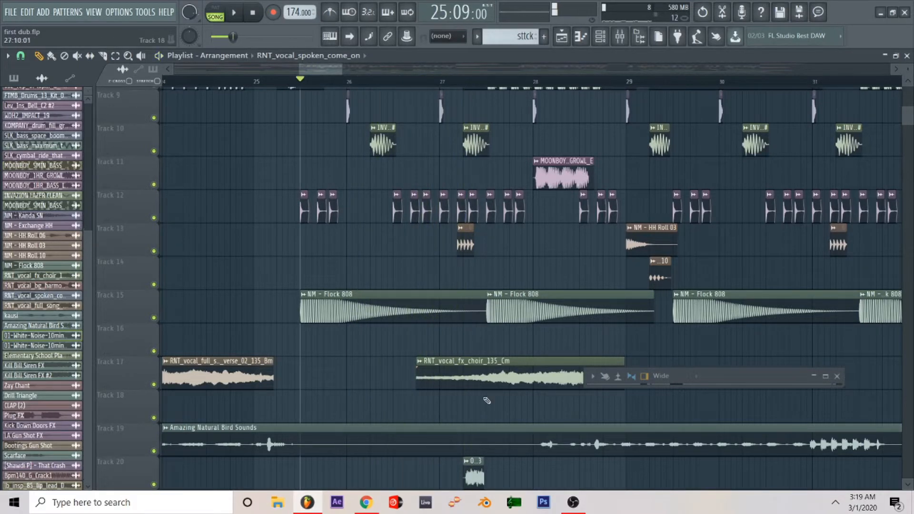
- Play the drop from 25:09 past the NM - HH Roll 03 clip at bar 29, then stop
scroll(371, 388, right, 3)
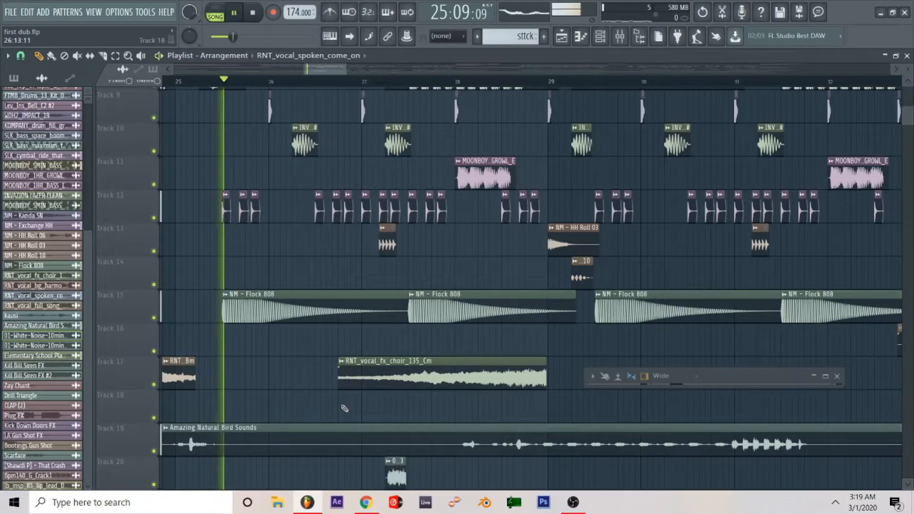
key(space)
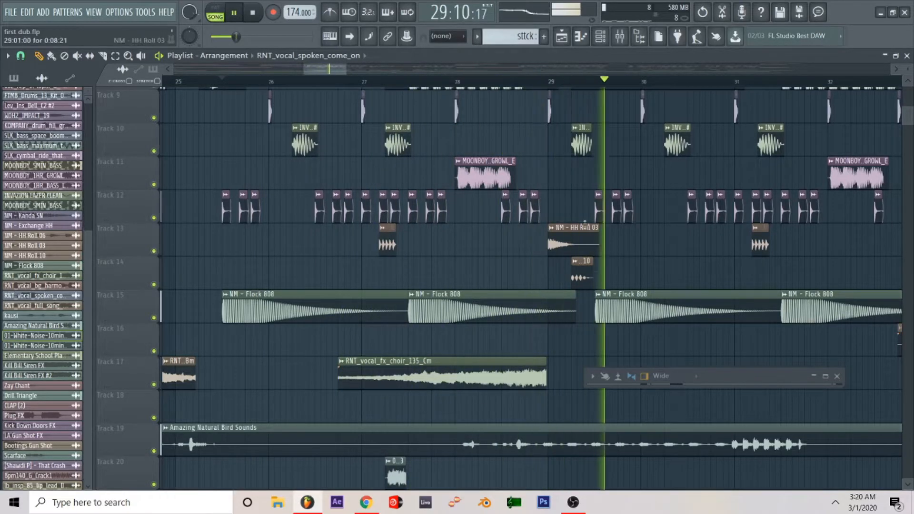
scroll(586, 266, up, 2)
scroll(586, 229, down, 2)
key(space)
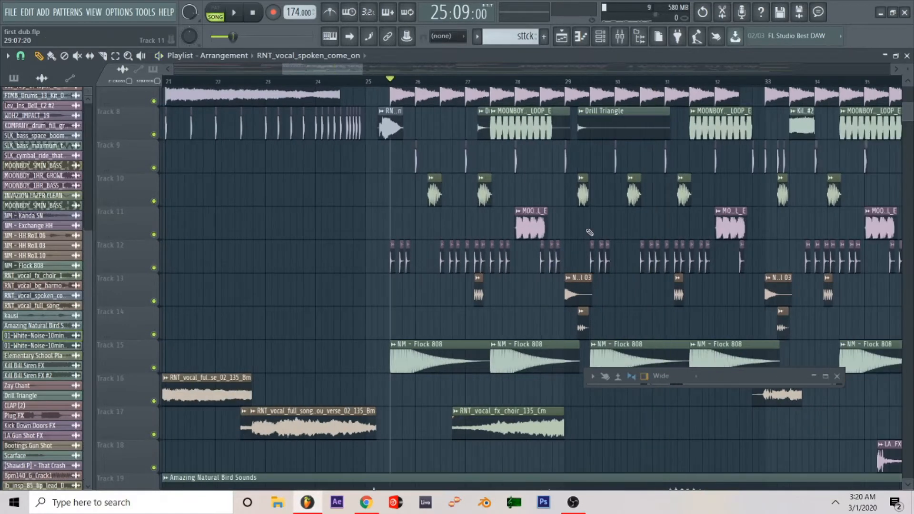
- Replay from 25:09 into bar 28 to hear the RNT_vocal_fx_choir clip on Track 17, then stop
scroll(539, 280, down, 4)
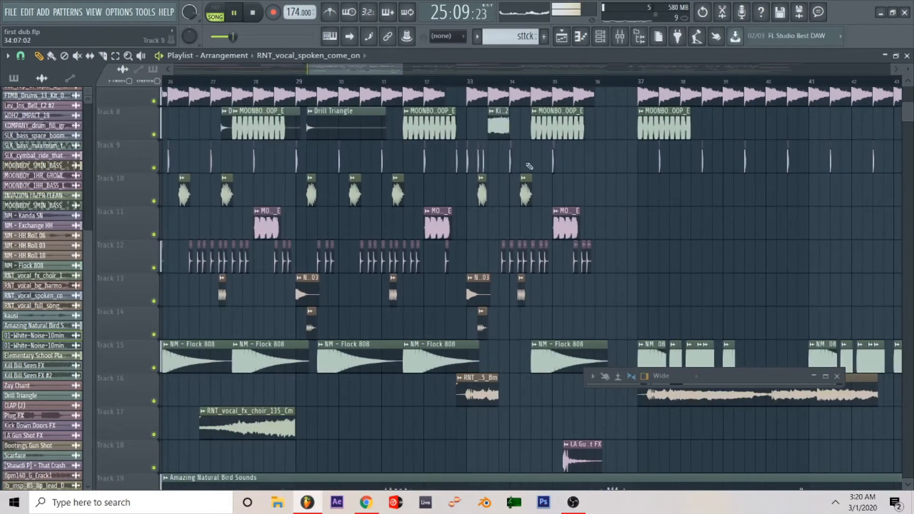
scroll(526, 153, down, 2)
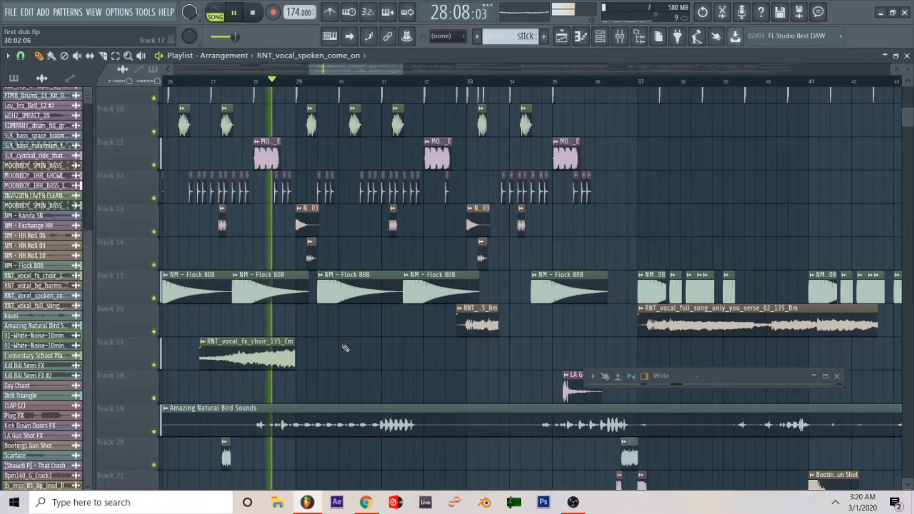
key(space)
scroll(394, 262, up, 4)
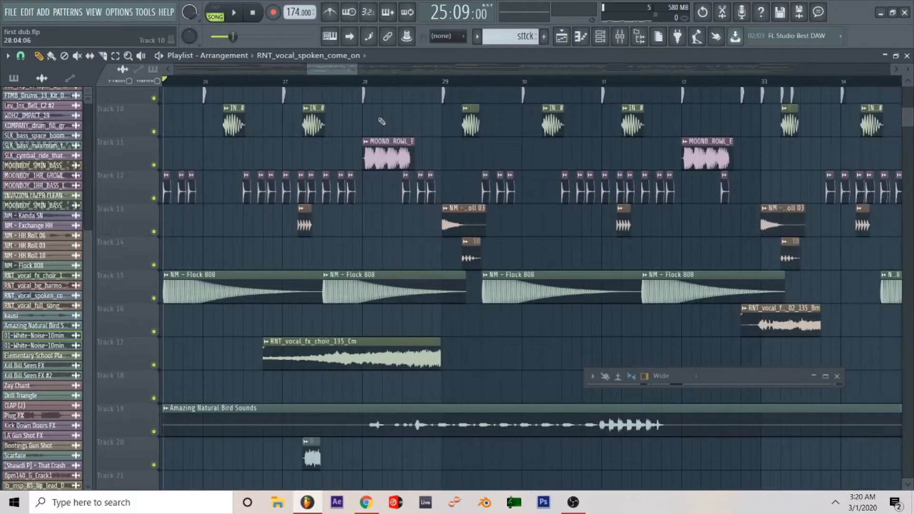
- Play from 25:09 into the section at bar 37, following the clips on Tracks 8 to 23
scroll(384, 186, down, 5)
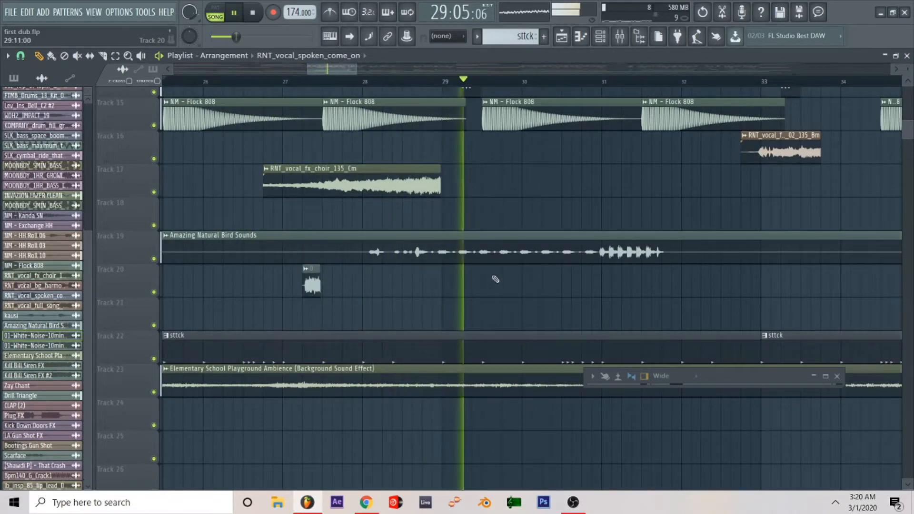
scroll(493, 279, up, 4)
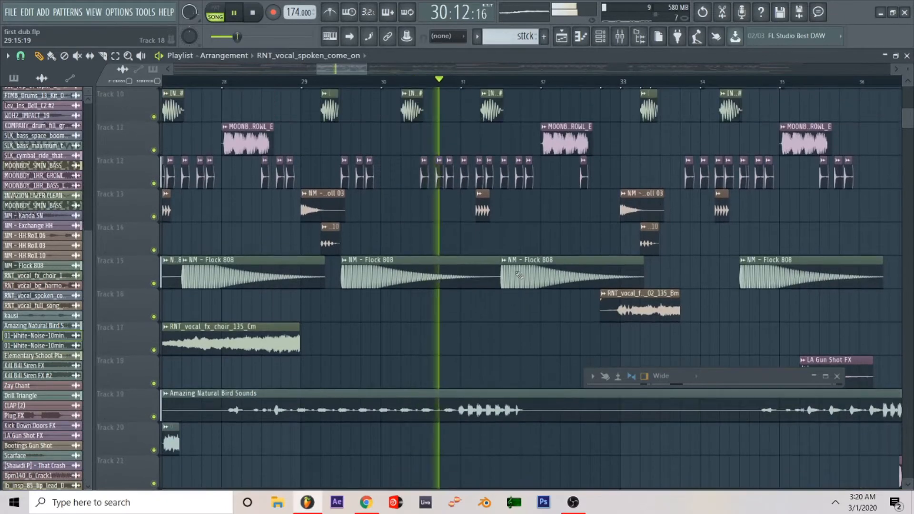
scroll(438, 191, up, 3)
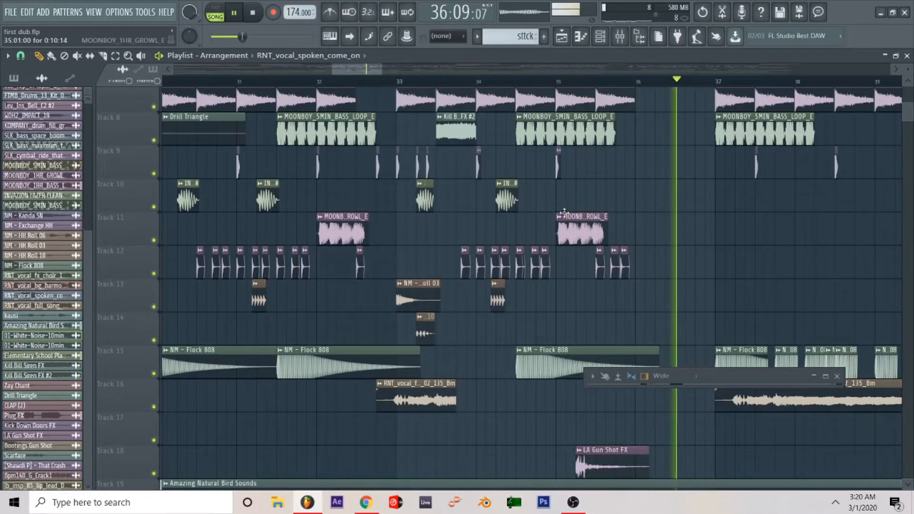
scroll(656, 262, down, 4)
scroll(655, 262, down, 2)
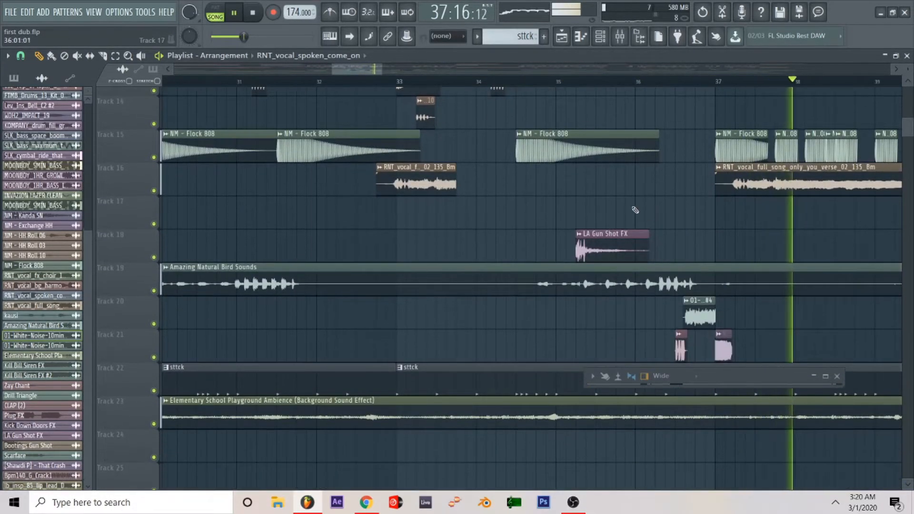
scroll(506, 197, down, 6)
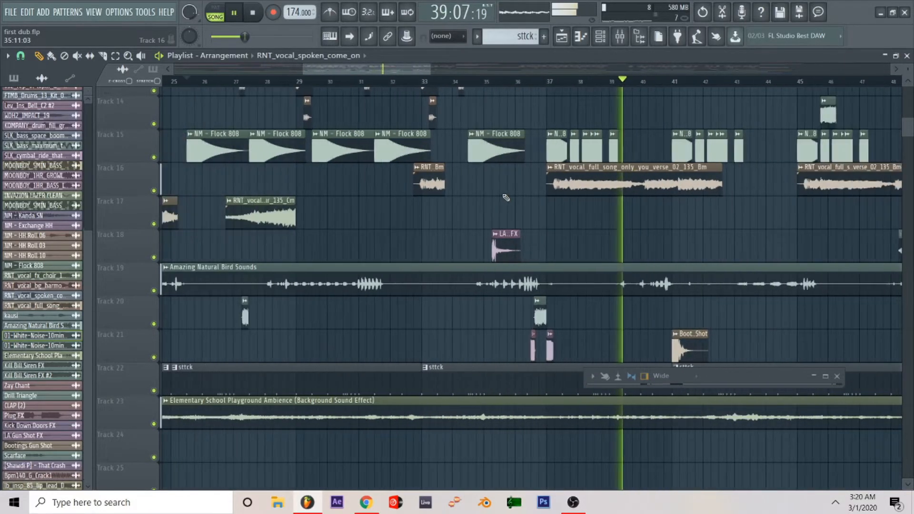
- Continue playback past bar 45, following the vocal and NM - Flock 808 clips, then stop
scroll(506, 198, up, 3)
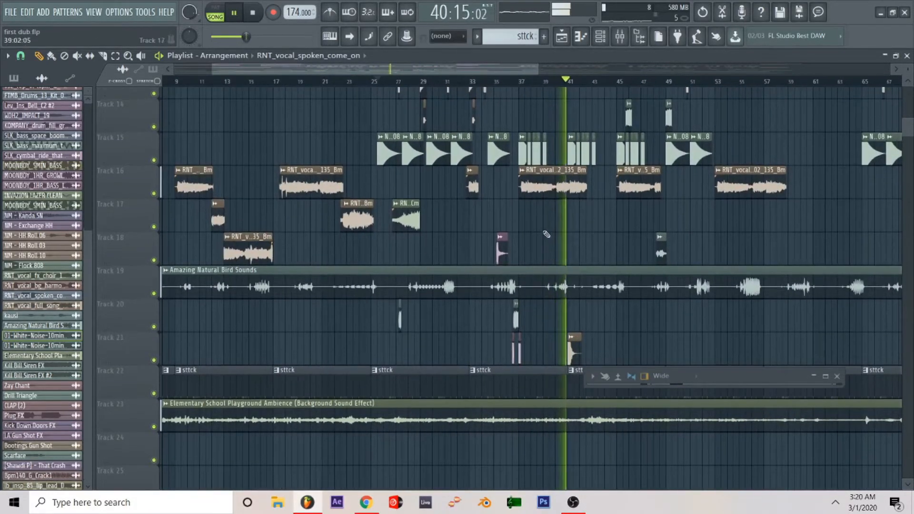
scroll(551, 246, right, 5)
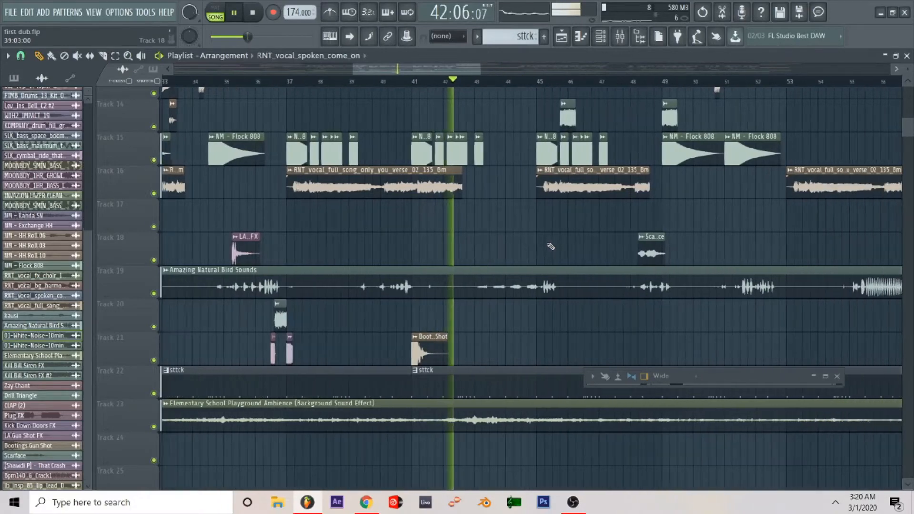
scroll(551, 246, up, 1)
scroll(551, 246, down, 8)
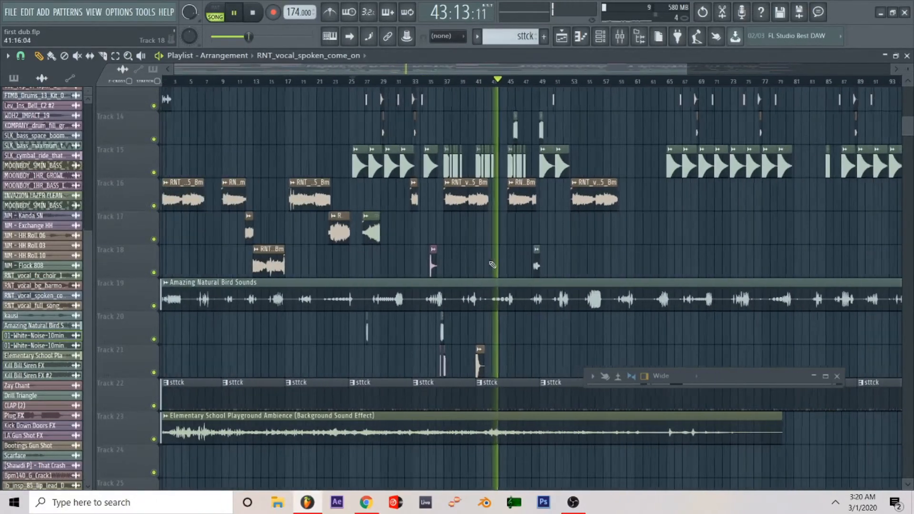
scroll(491, 264, up, 3)
scroll(491, 265, up, 2)
scroll(490, 264, up, 8)
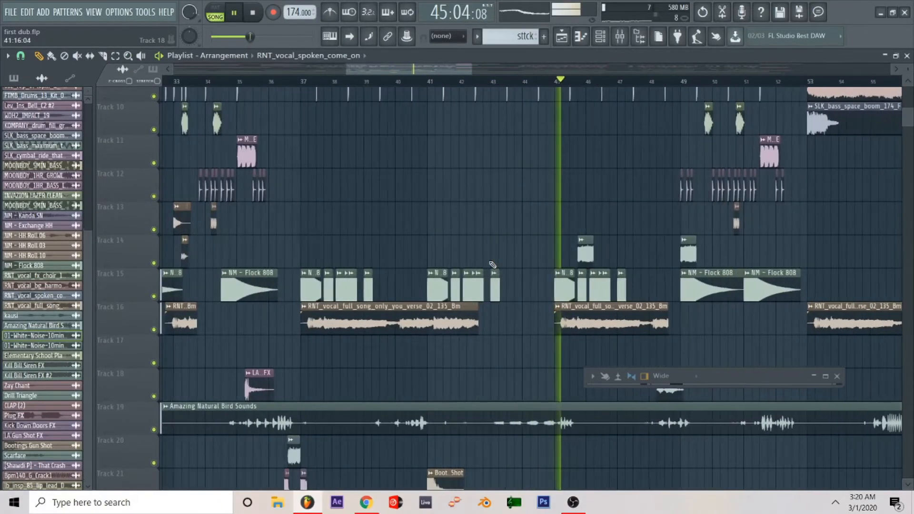
scroll(404, 261, down, 3)
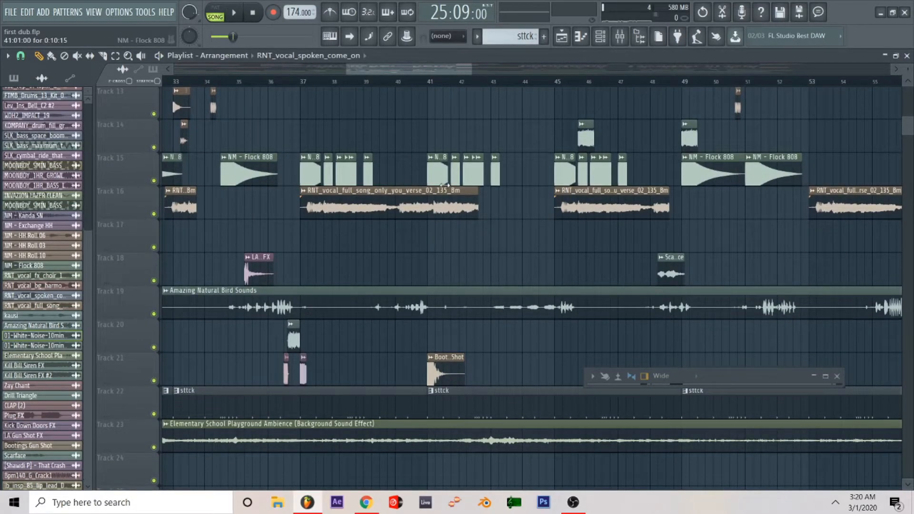
- Examine the Plug FX, 01-White-Noise-10min #4 and Kick Down Doors FX clips around bar 37, with playback starting at 36:09
scroll(338, 234, up, 4)
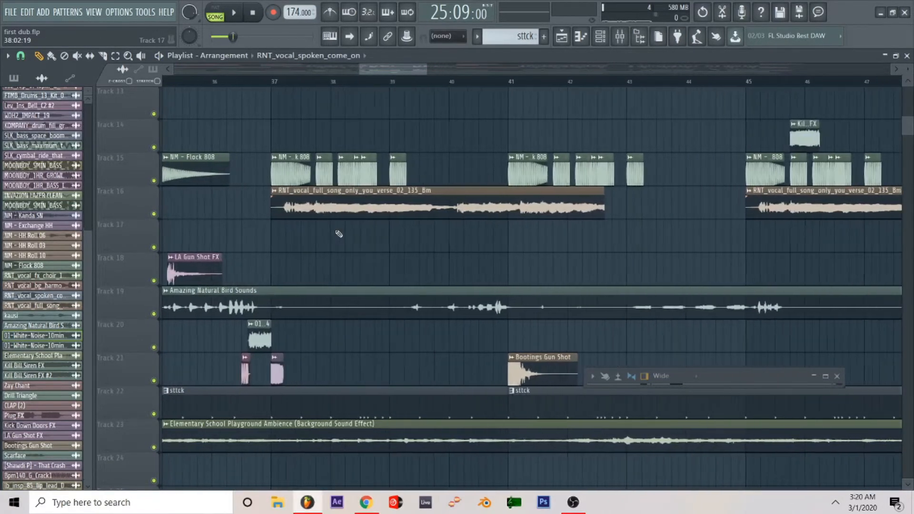
scroll(339, 234, down, 3)
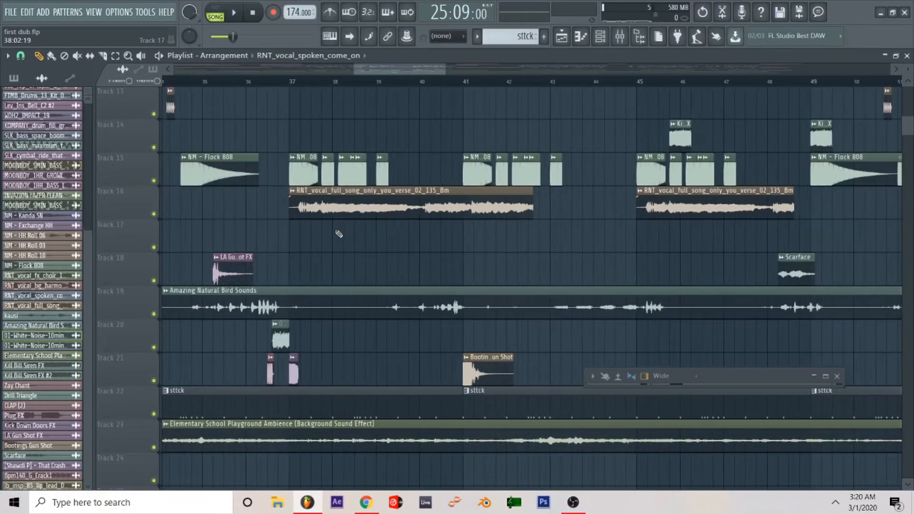
scroll(384, 236, up, 1)
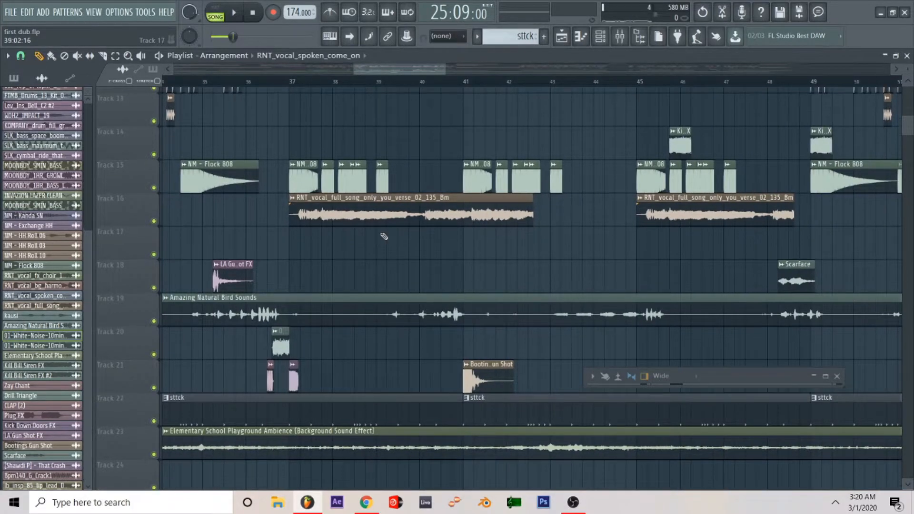
scroll(333, 364, up, 5)
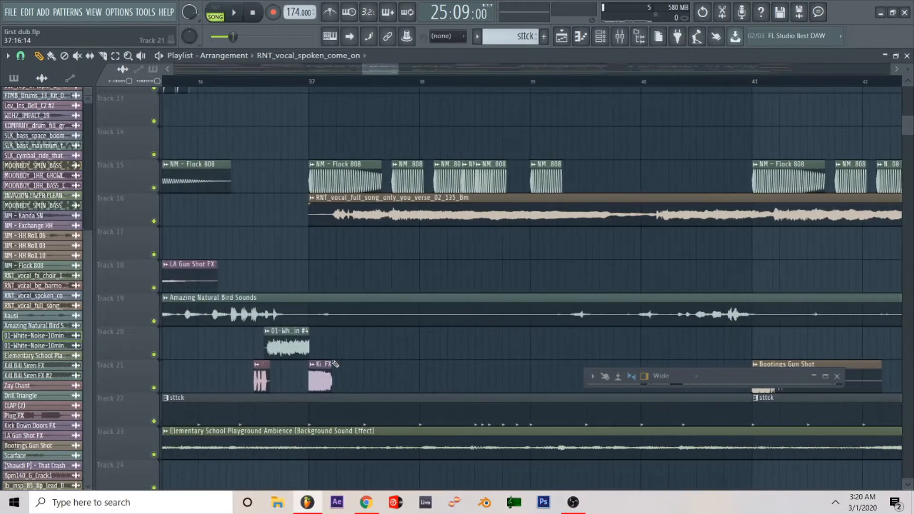
scroll(334, 364, up, 5)
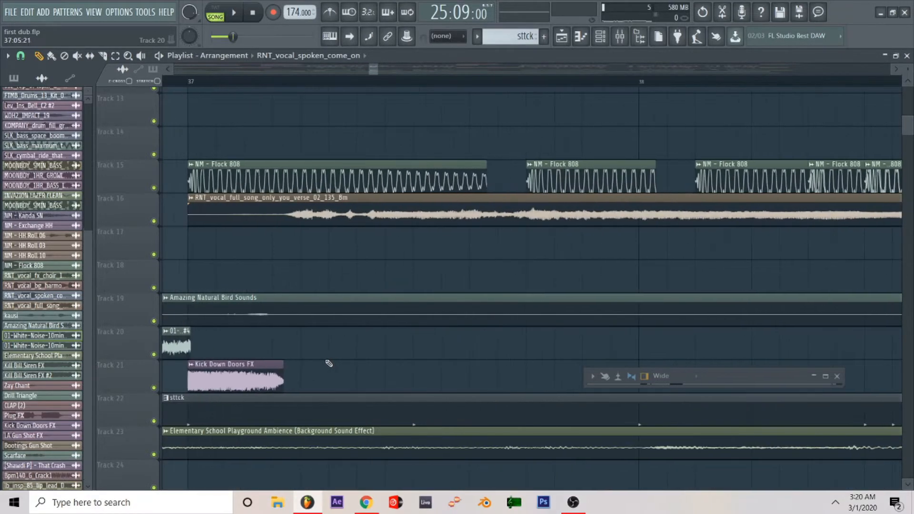
scroll(436, 378, left, 3)
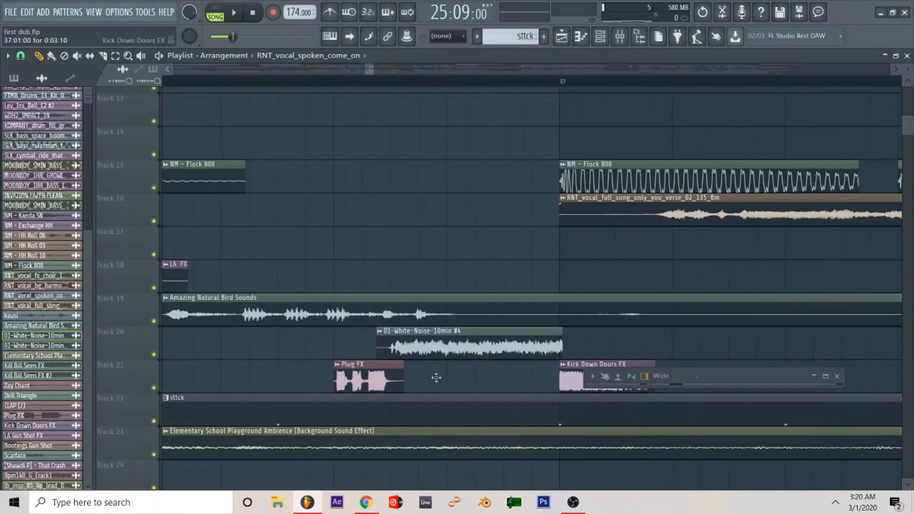
scroll(449, 385, right, 2)
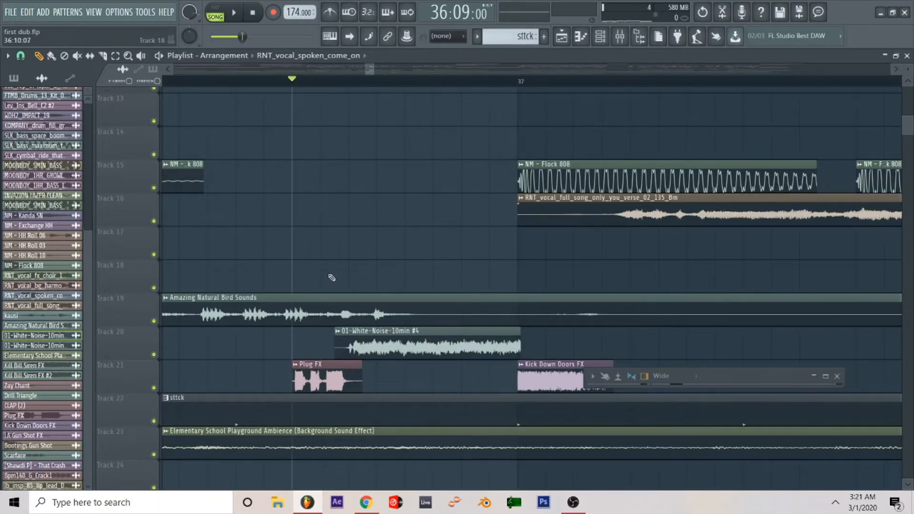
- Bring Tracks 6 to 16 around bar 37 into view and audition the transition, with playback starting at 35:05
ctrl+scroll(332, 278, down, 4)
scroll(332, 278, up, 4)
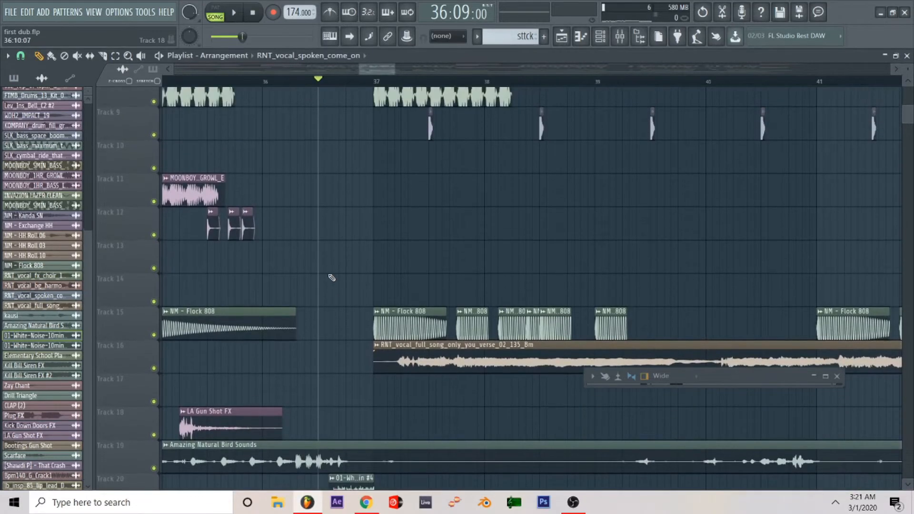
scroll(331, 277, up, 3)
ctrl+scroll(331, 277, down, 2)
key(space)
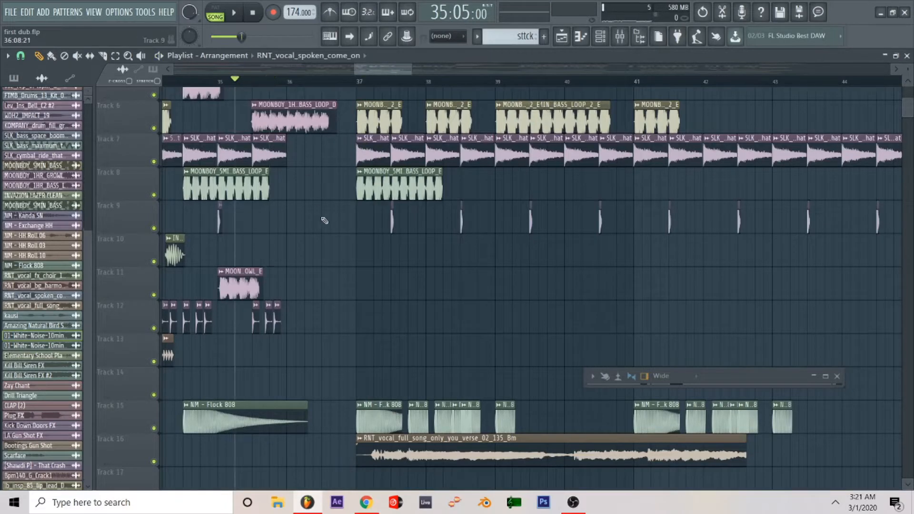
- Play the bass loop and cymbal section from bar 37, check the lower FX tracks, and replay the section
ctrl+scroll(324, 220, up, 4)
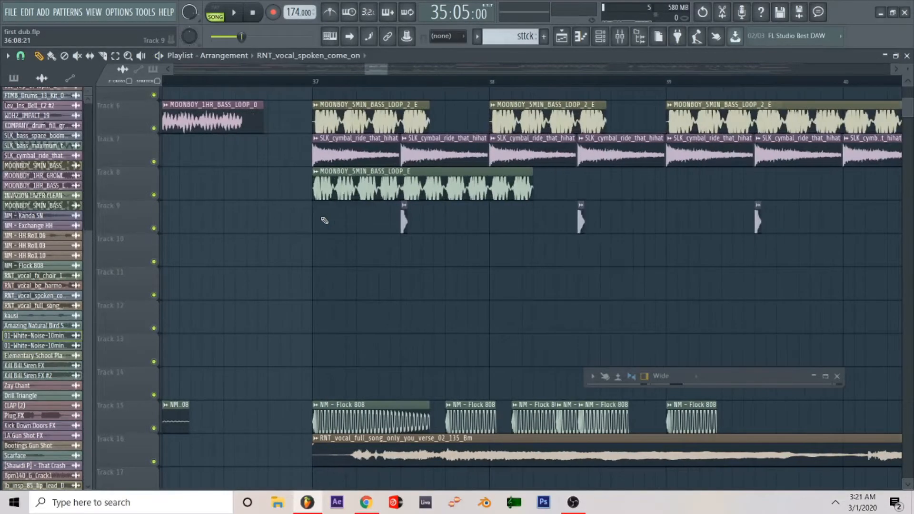
ctrl+scroll(324, 220, down, 2)
key(space)
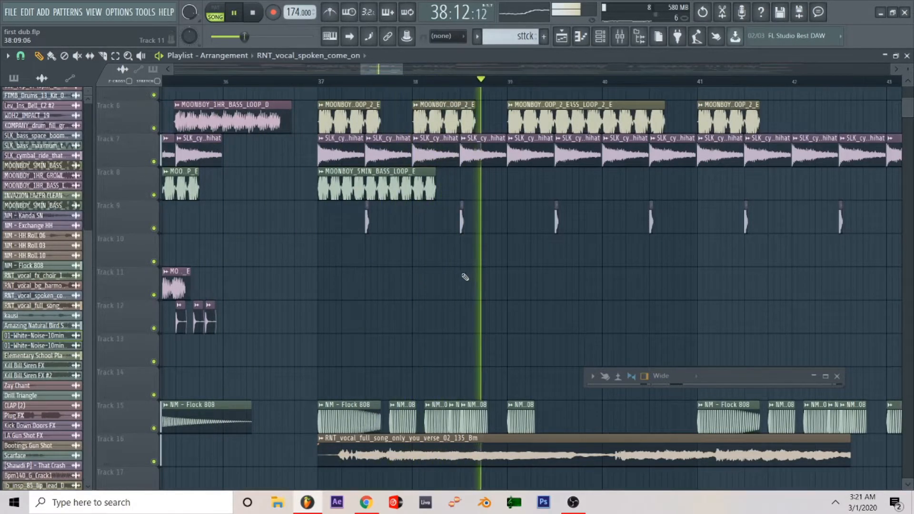
scroll(471, 285, down, 6)
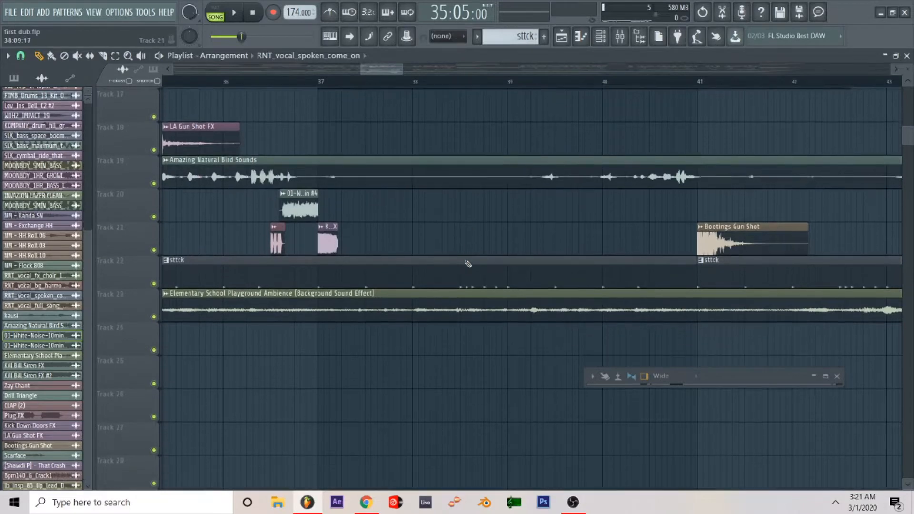
scroll(468, 263, up, 7)
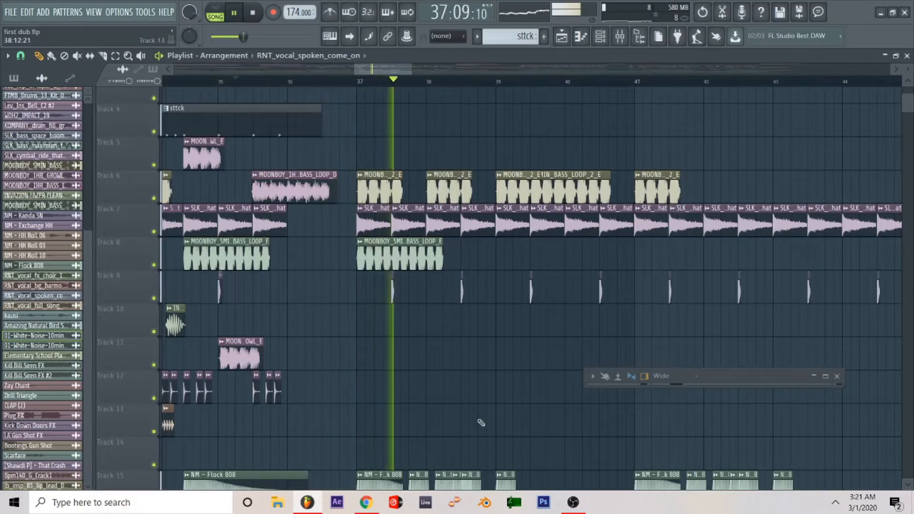
- Follow playback from bar 37 to bar 47, checking the vocal, NM - Flock 808 and bass loop clips
scroll(480, 423, down, 2)
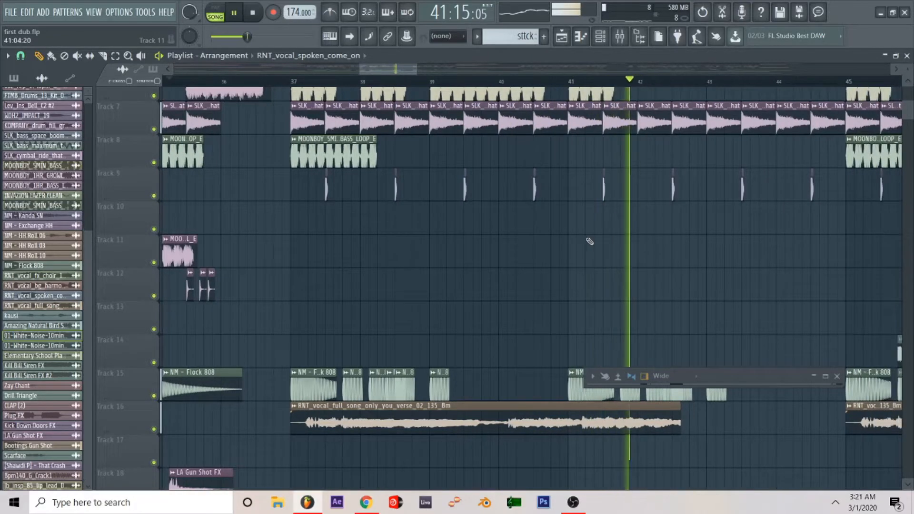
scroll(581, 285, down, 2)
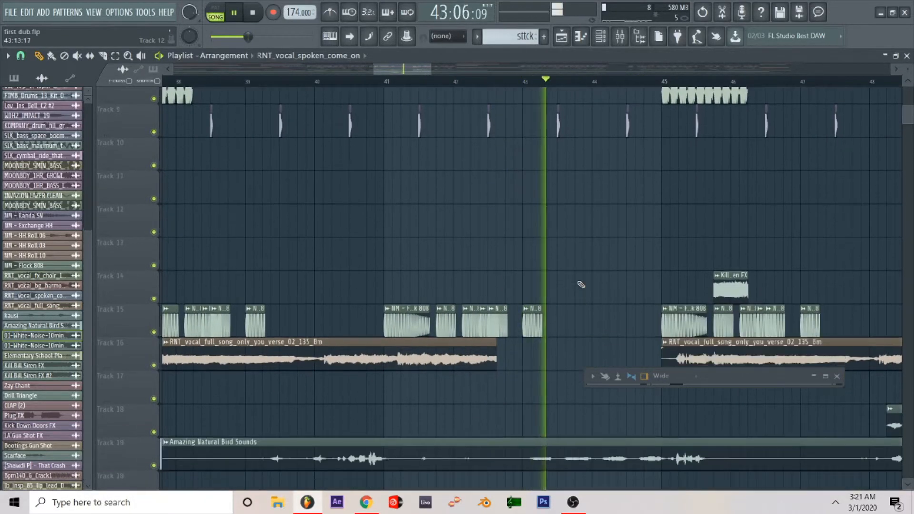
scroll(581, 284, up, 2)
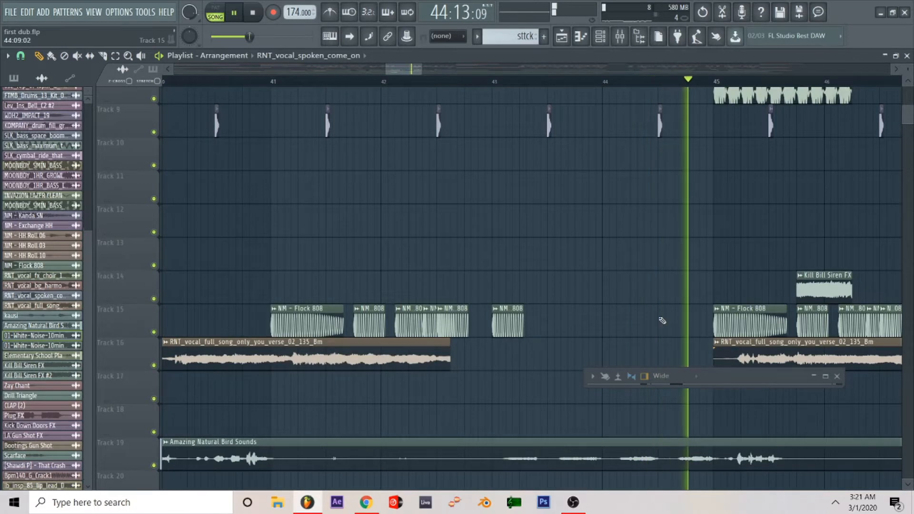
scroll(635, 256, down, 2)
scroll(636, 255, up, 3)
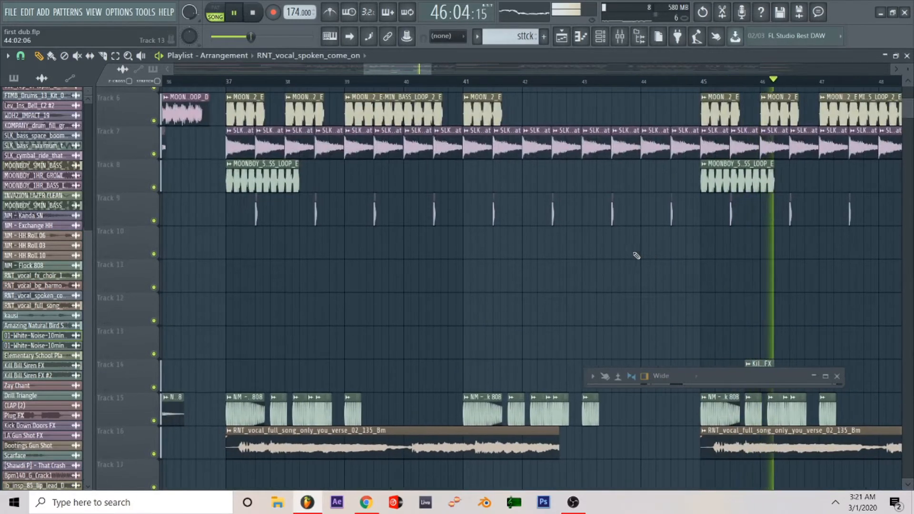
scroll(648, 269, down, 1)
scroll(580, 316, down, 4)
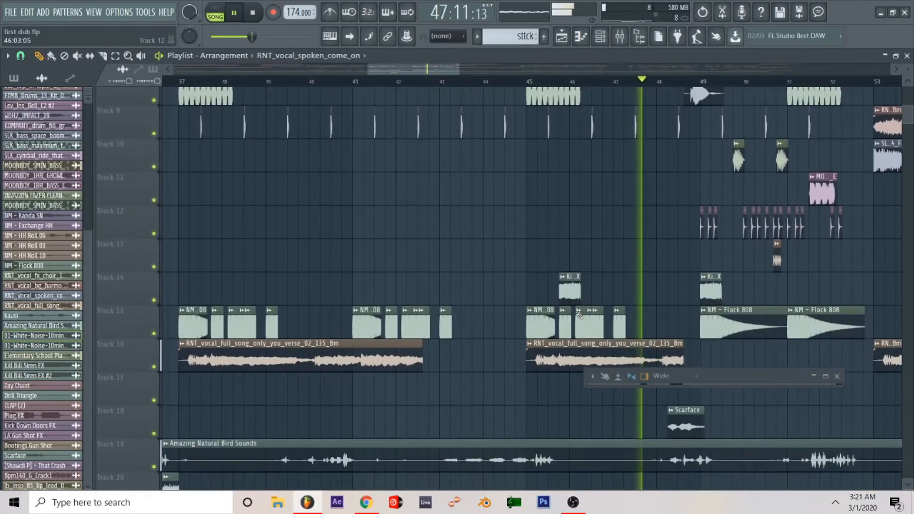
- Follow playback from bar 49 into the RNT_vocal_bg_harmonies section at bar 53, checking the lower tracks, and stop
scroll(586, 370, down, 1)
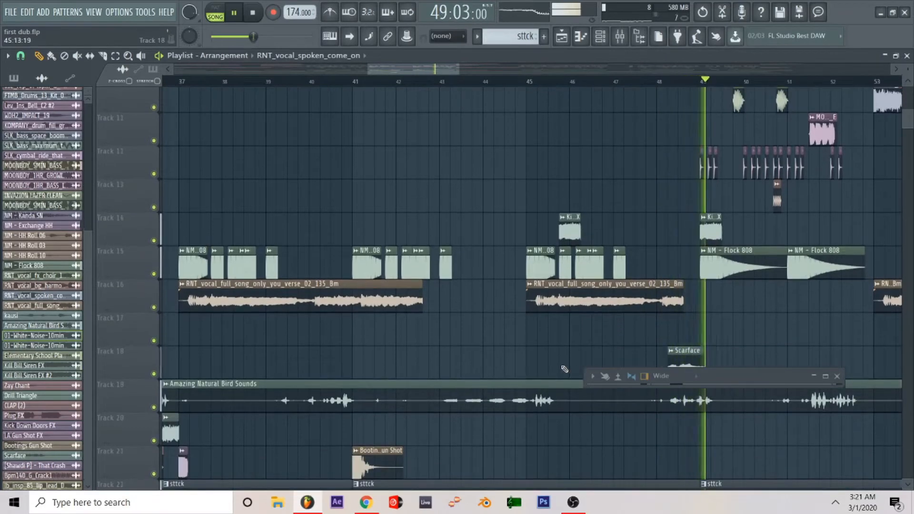
scroll(566, 370, down, 2)
scroll(638, 349, up, 1)
scroll(638, 349, down, 2)
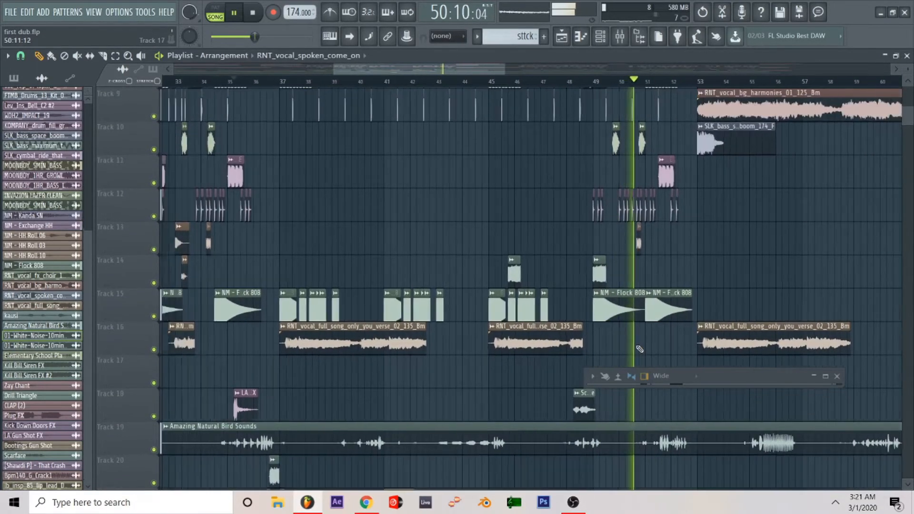
scroll(760, 259, down, 2)
scroll(609, 272, up, 5)
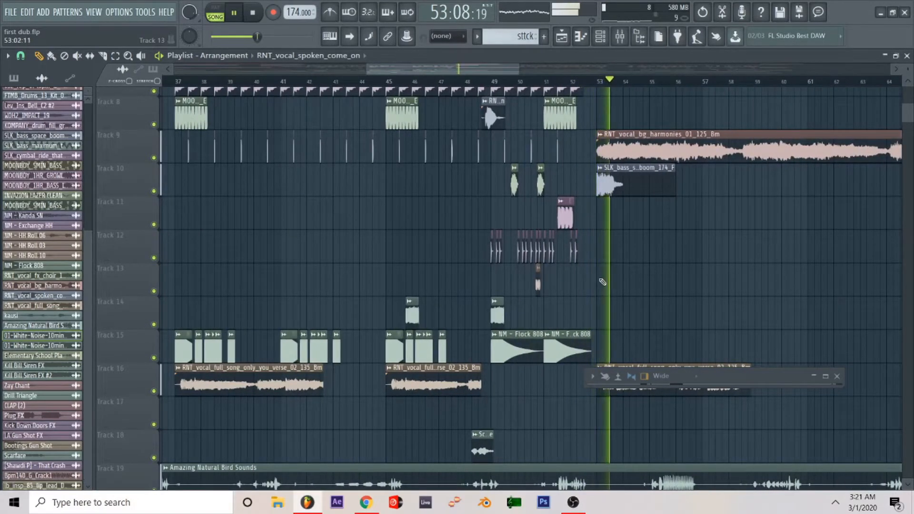
key(space)
- Audition the gap between bars 43 and 45 using a time selection, with playback starting at 42:13, and clear the selection
scroll(601, 282, down, 3)
scroll(316, 393, left, 3)
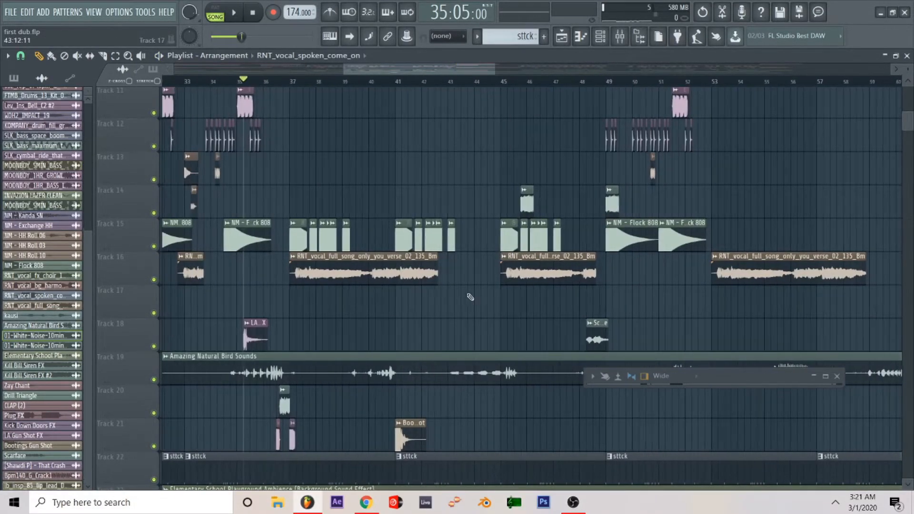
click(442, 82)
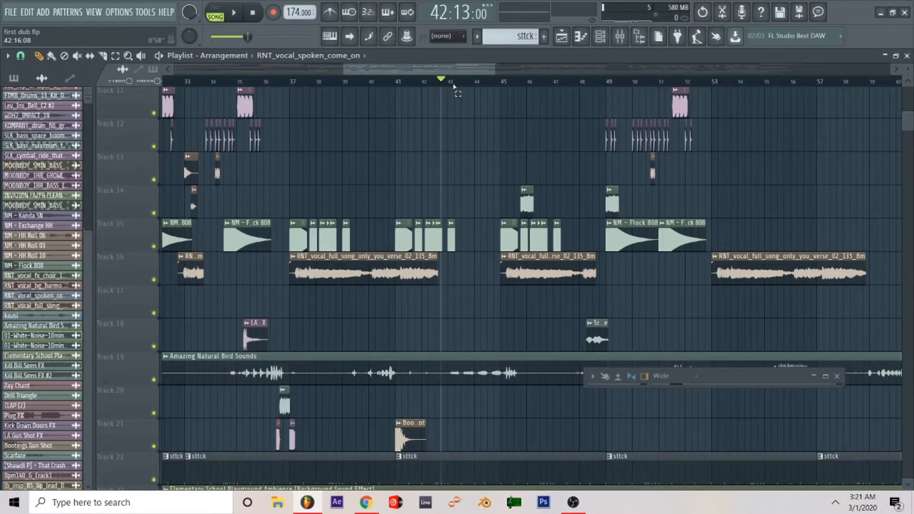
drag(454, 85, 488, 94)
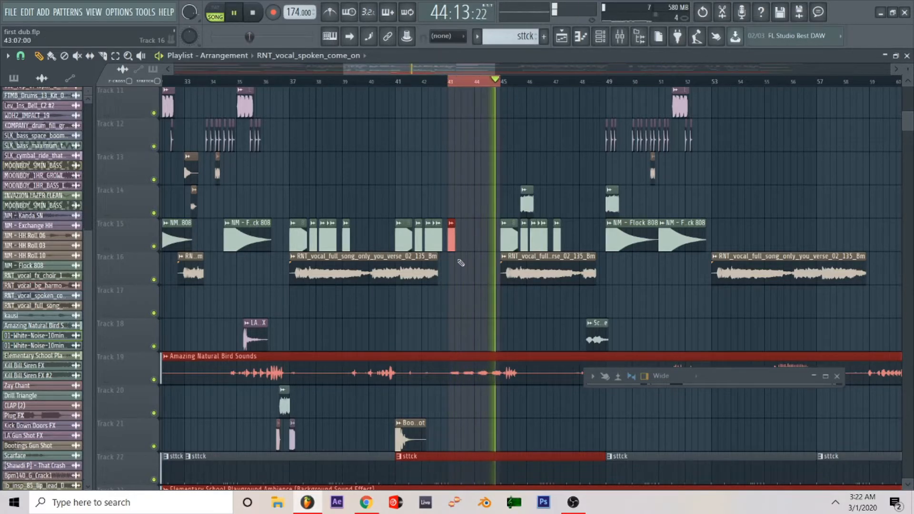
ctrl+click(470, 167)
- Examine the tracks around bars 43 to 45 and audition the vocal and Scarface clips leading up to bar 49
scroll(469, 167, up, 3)
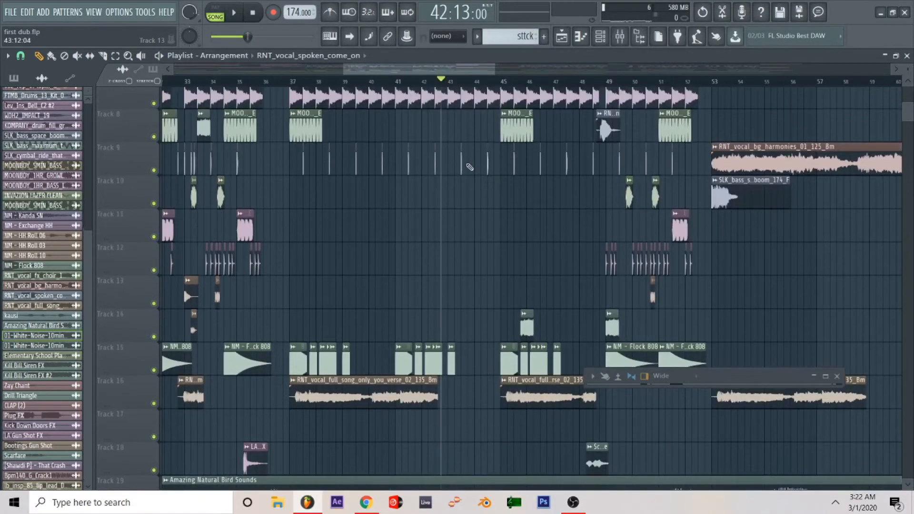
scroll(469, 167, up, 4)
scroll(461, 229, down, 3)
scroll(452, 255, down, 1)
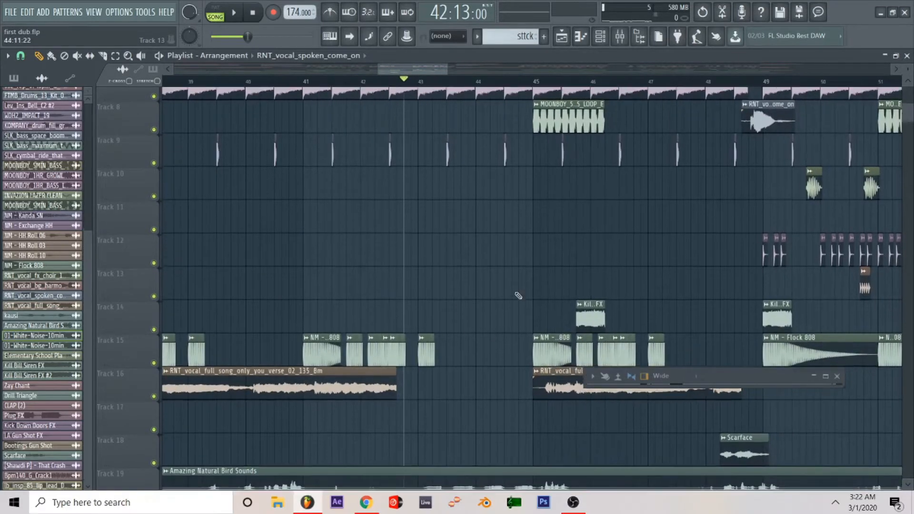
scroll(526, 319, up, 3)
scroll(499, 355, down, 5)
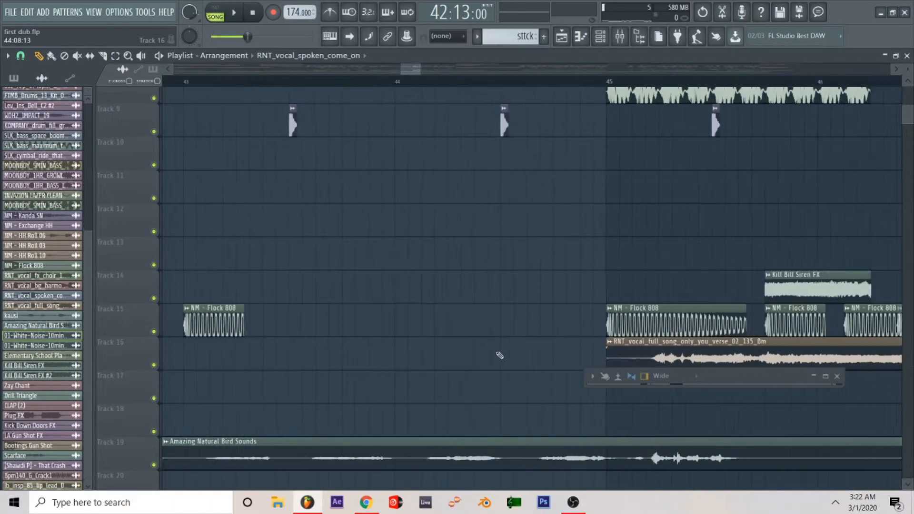
scroll(499, 355, down, 3)
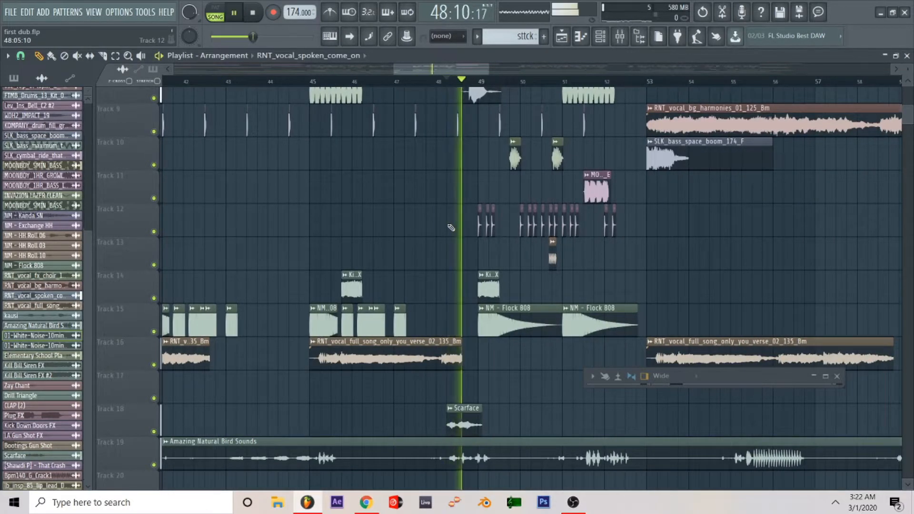
key(space)
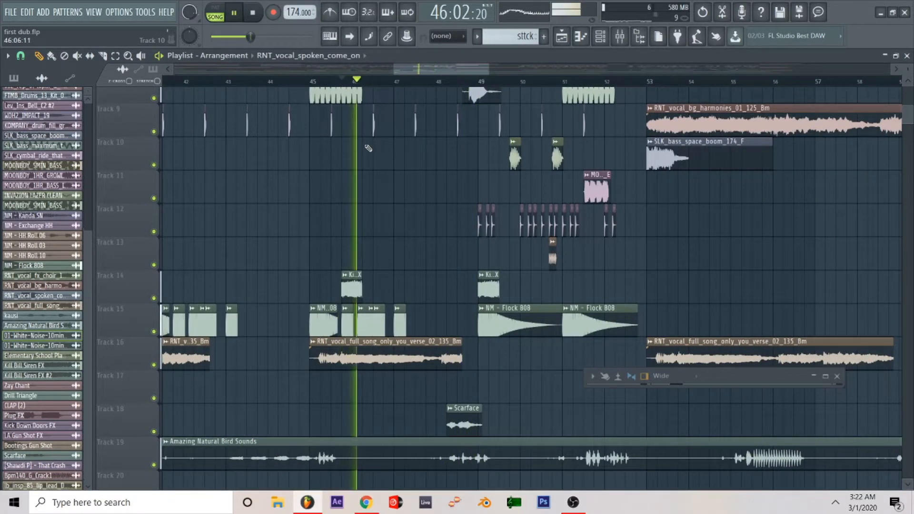
- Audition the Kill Bill Siren FX clip and the passage up to bar 50, with playback starting at 45:13
key(space)
scroll(386, 197, up, 4)
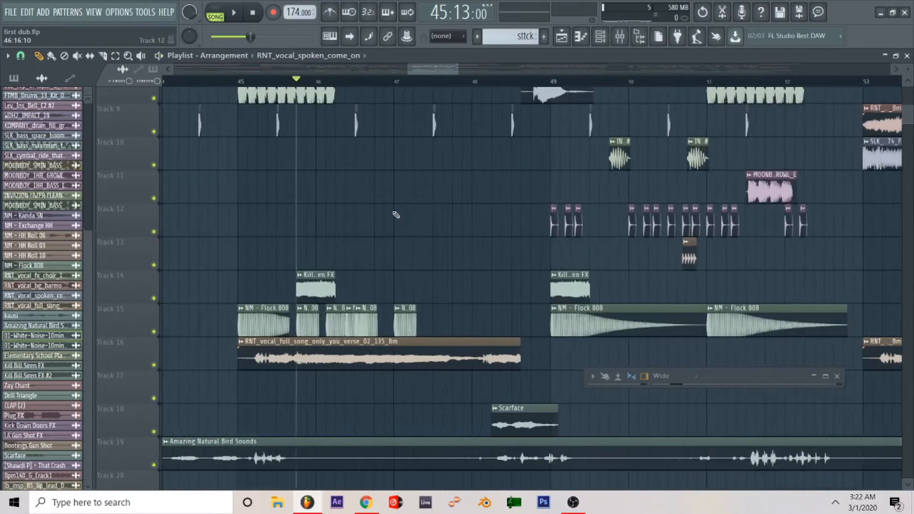
key(space)
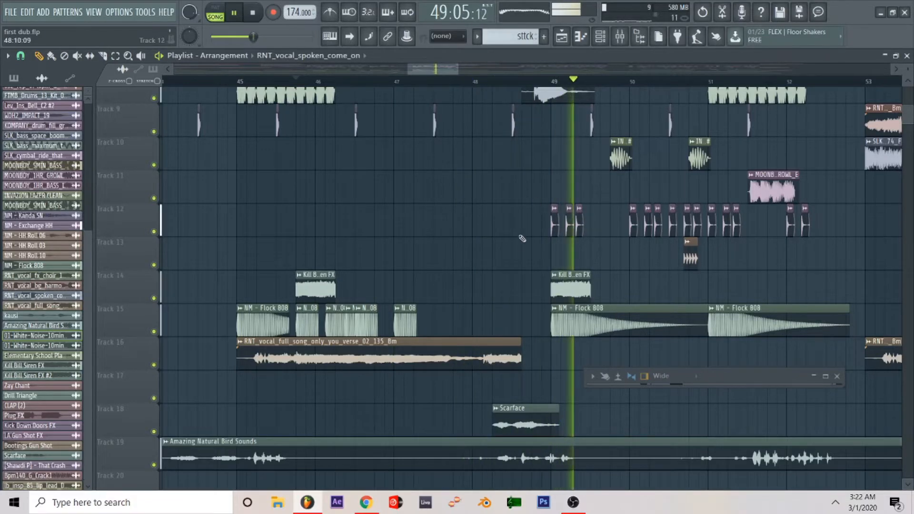
scroll(517, 245, down, 2)
scroll(519, 246, down, 2)
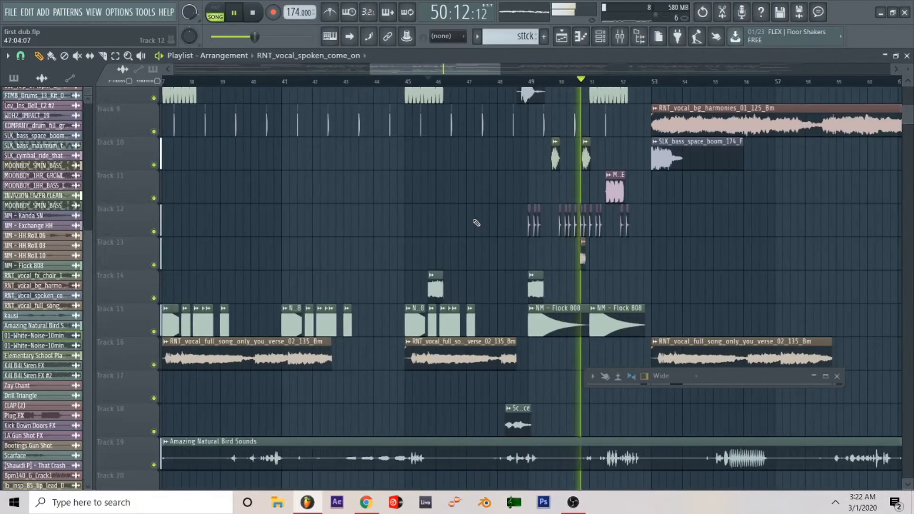
scroll(476, 222, down, 3)
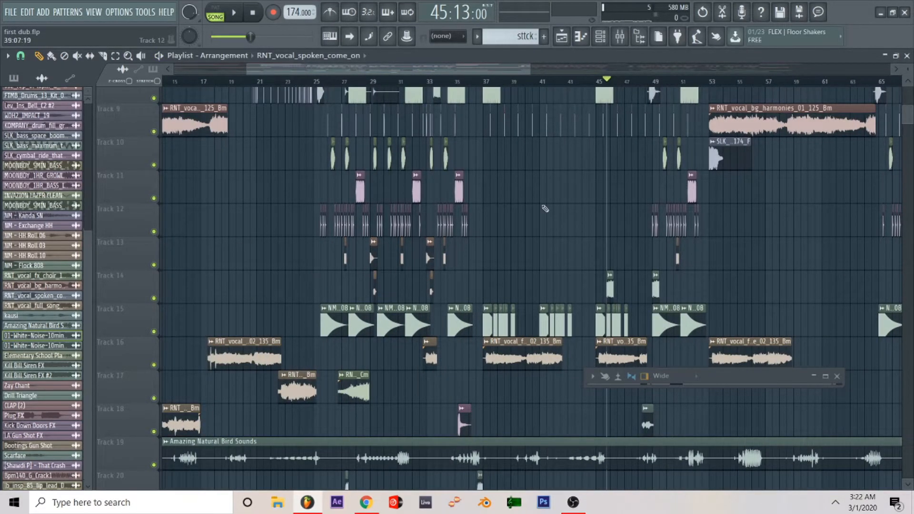
scroll(601, 208, up, 4)
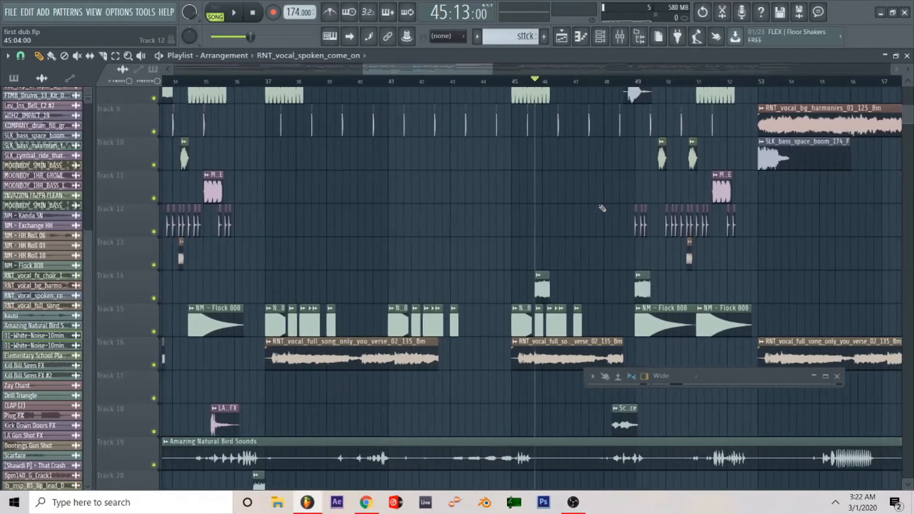
- Replay from 45:13 through bar 53, checking the growl, bass loop and drum clips on Tracks 5 to 15
key(space)
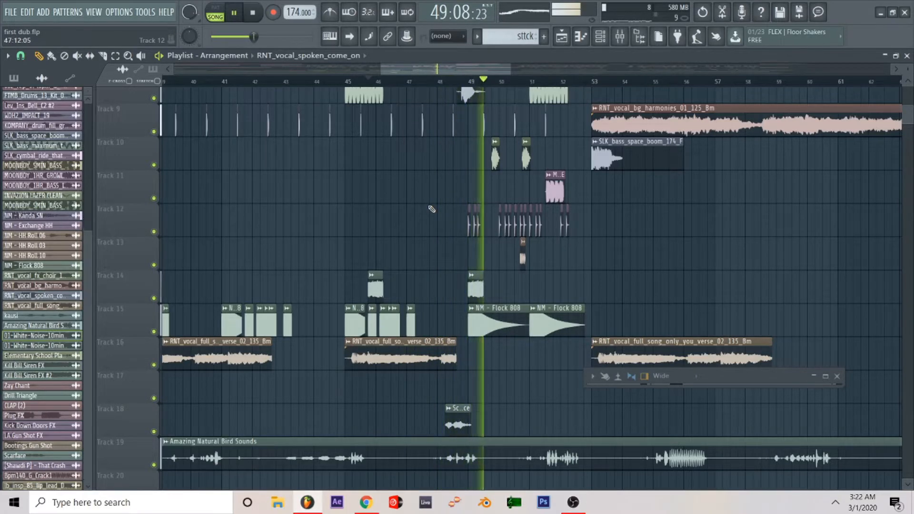
scroll(431, 208, up, 4)
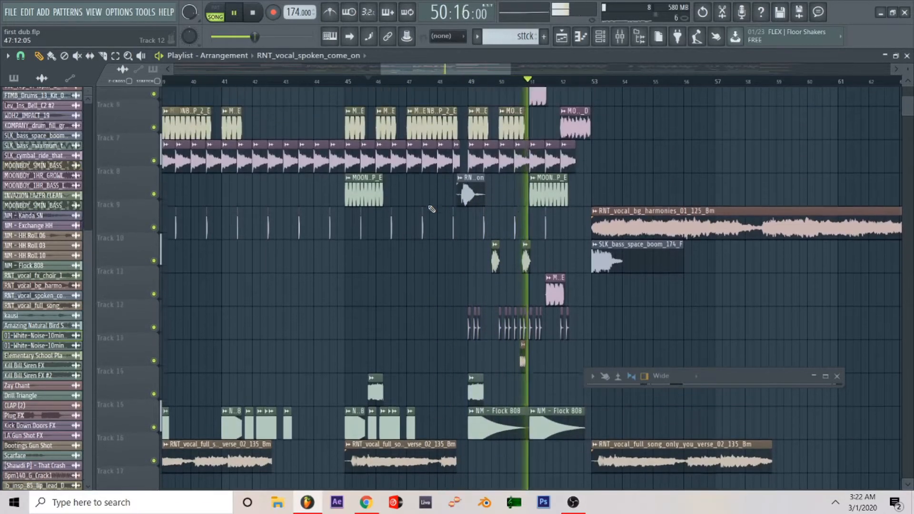
scroll(431, 208, up, 3)
scroll(460, 312, right, 4)
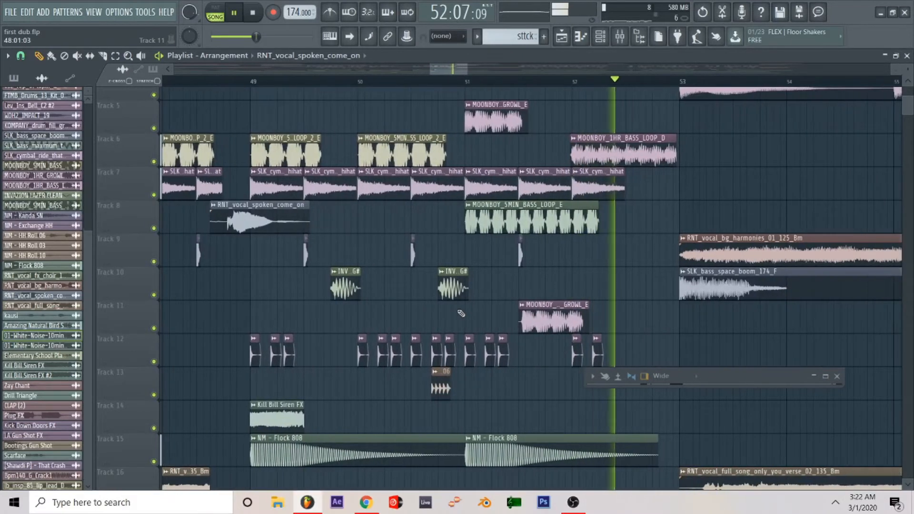
scroll(526, 289, down, 3)
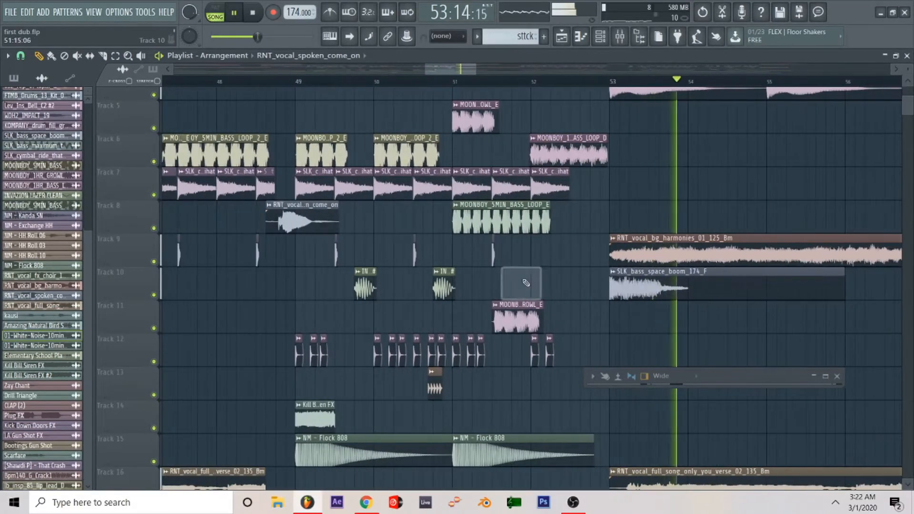
scroll(532, 289, right, 1)
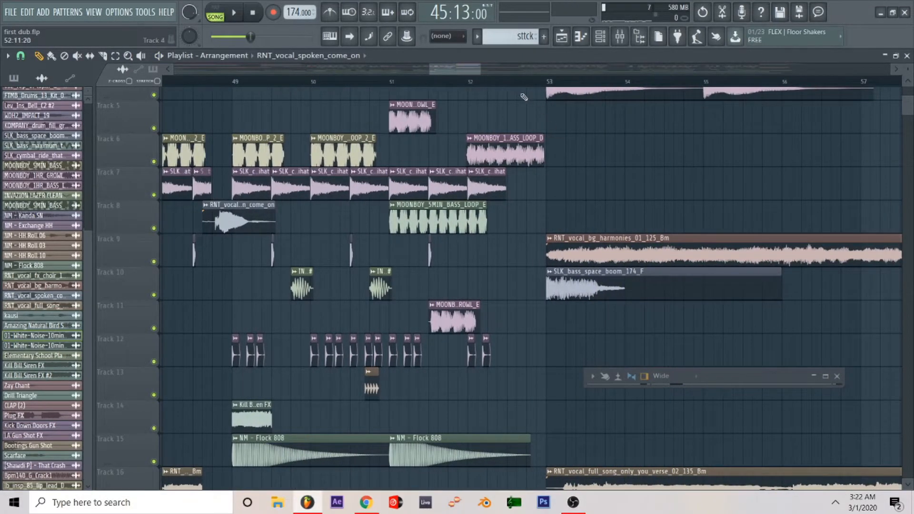
- Play the vocal harmonies breakdown from 52:11, following it into the second drop at bar 65
key(space)
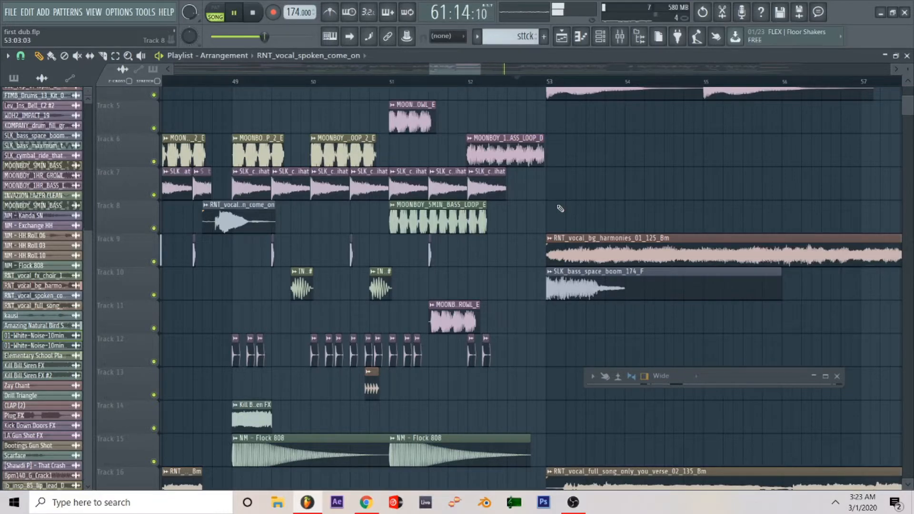
scroll(560, 208, right, 4)
scroll(561, 208, down, 5)
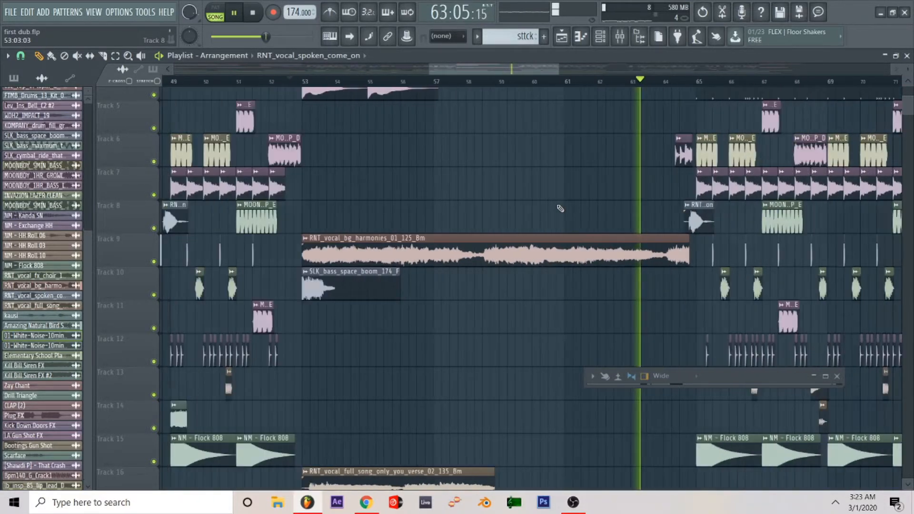
scroll(620, 257, up, 3)
scroll(620, 257, up, 3)
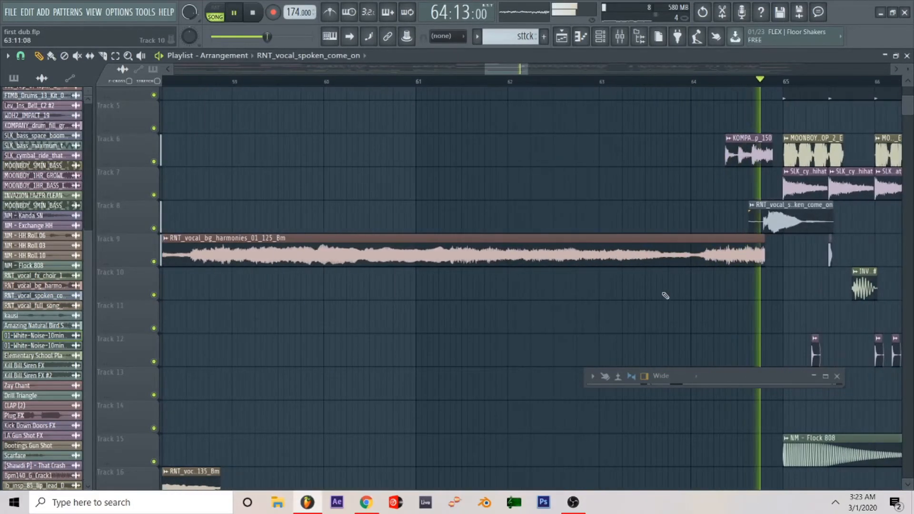
scroll(696, 309, down, 5)
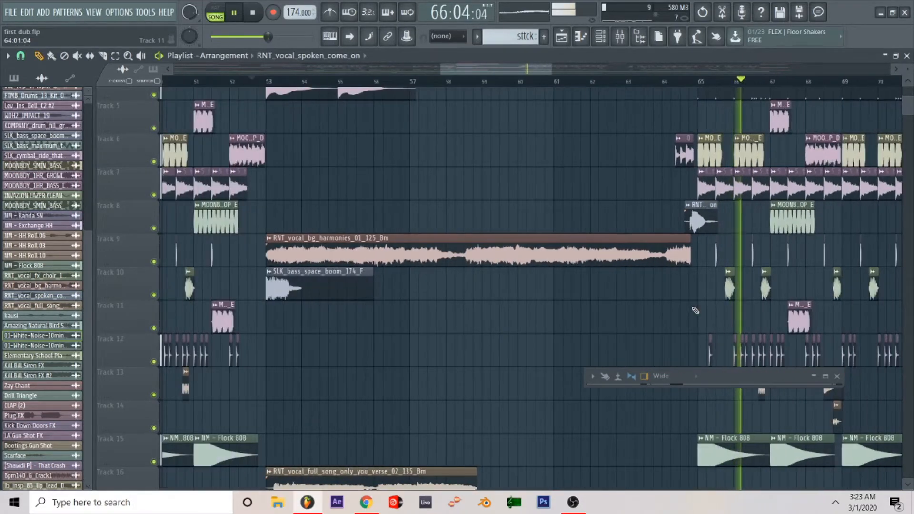
- Follow the second drop from bar 67 to bar 70 across Tracks 4 to 15, stop playback, and return to the breakdown at bar 53
scroll(667, 319, right, 5)
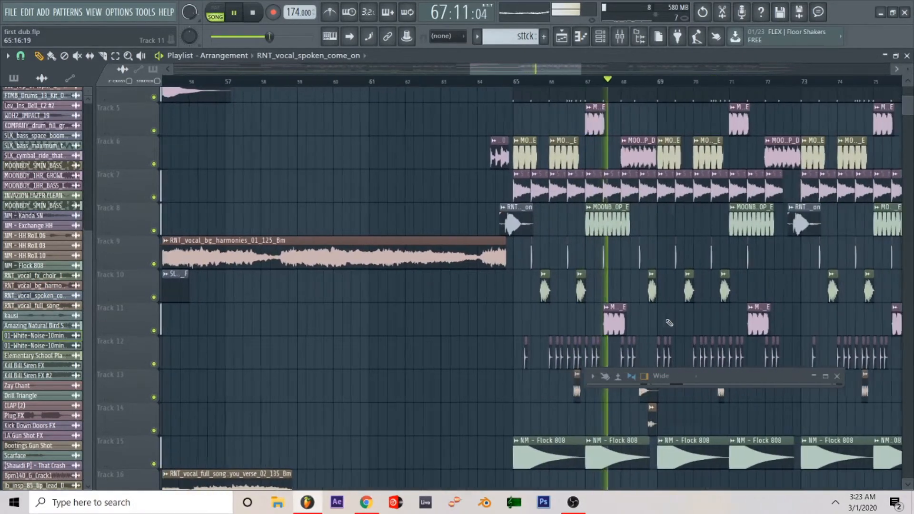
scroll(596, 322, up, 3)
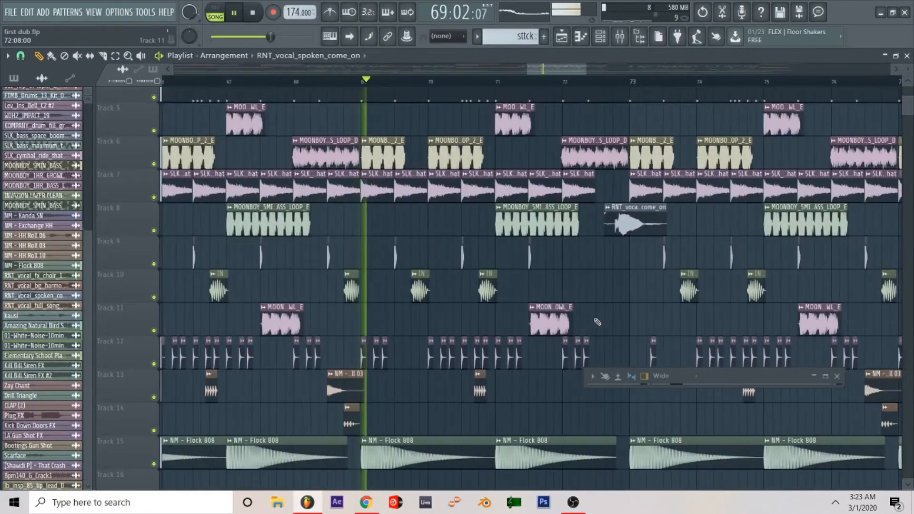
scroll(596, 321, down, 2)
scroll(597, 322, up, 5)
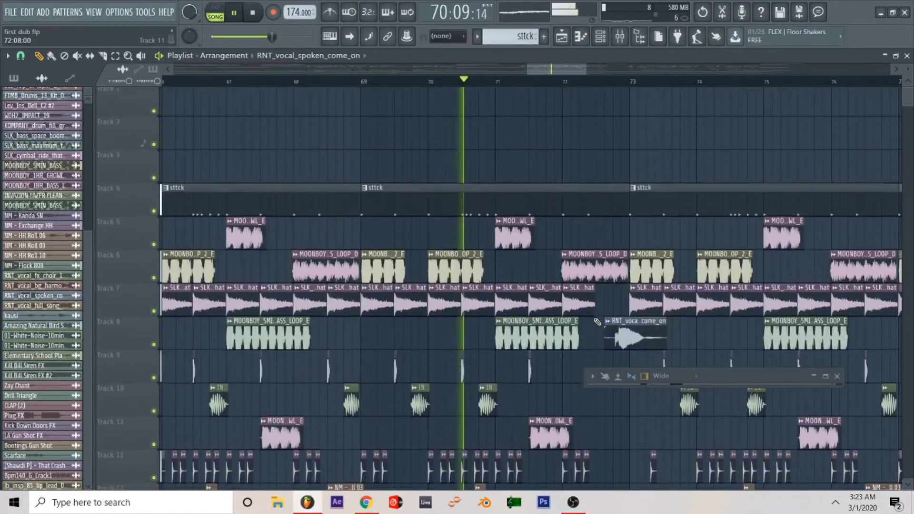
scroll(597, 322, down, 4)
scroll(597, 321, down, 2)
key(space)
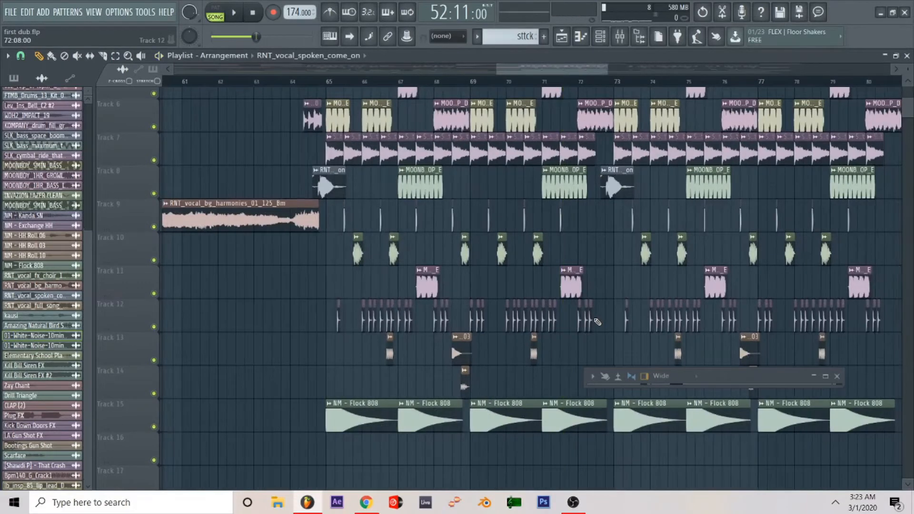
scroll(312, 303, down, 2)
scroll(310, 303, left, 5)
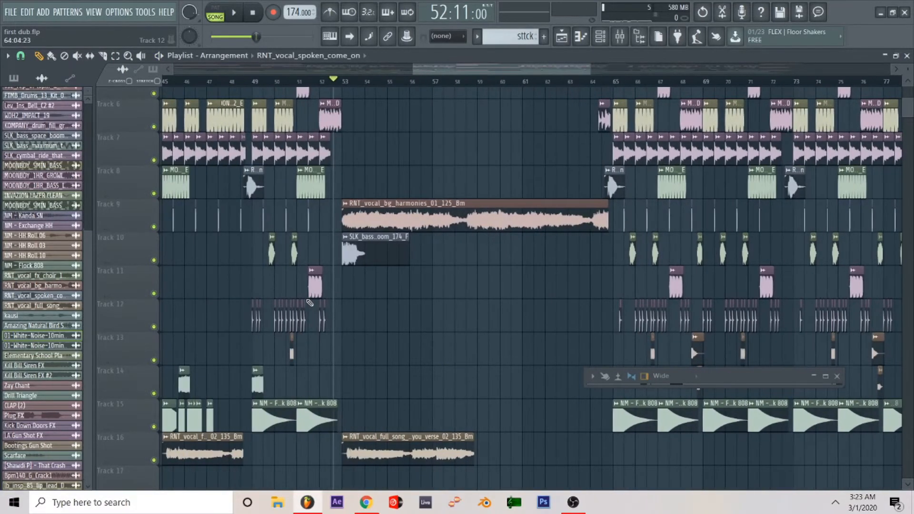
- Examine the breakdown clips between bar 53 and the second drop at bar 65, including the vocal harmonies and space boom
scroll(311, 303, up, 3)
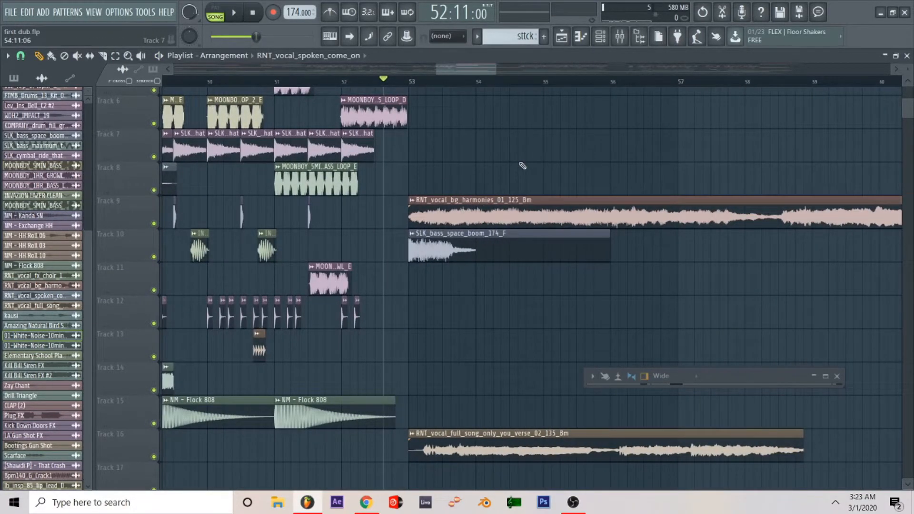
scroll(509, 234, left, 1)
scroll(542, 235, right, 6)
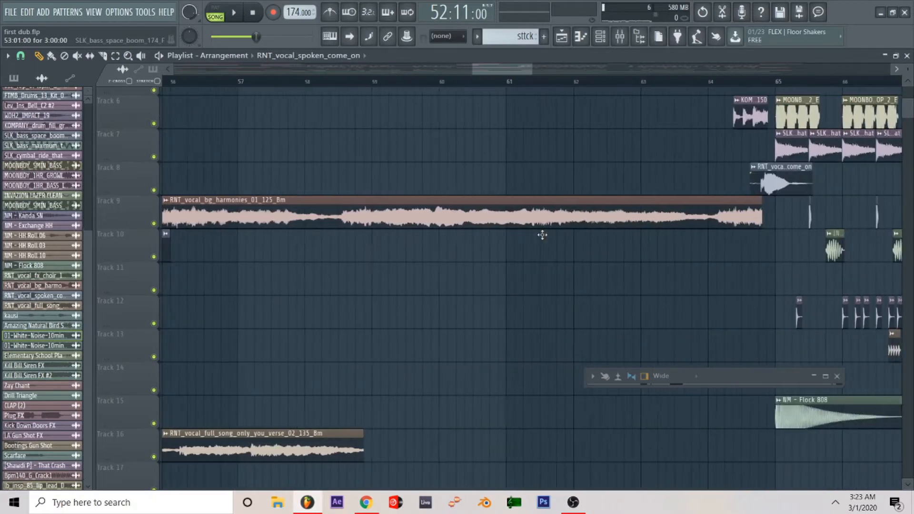
scroll(542, 235, right, 2)
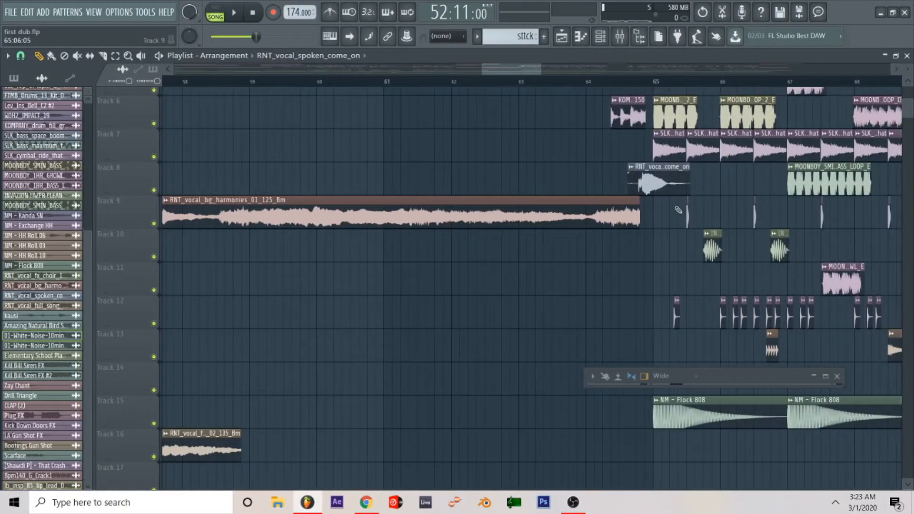
scroll(669, 245, left, 8)
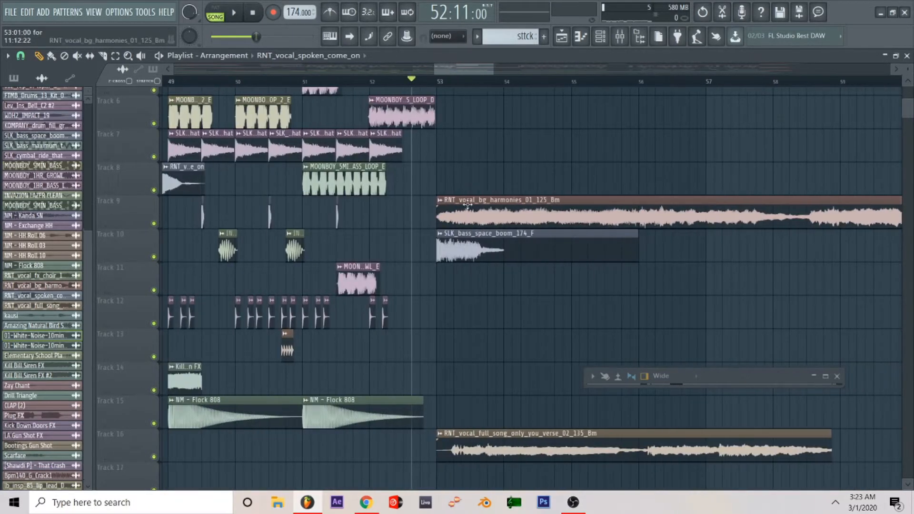
scroll(436, 204, up, 3)
scroll(436, 204, up, 5)
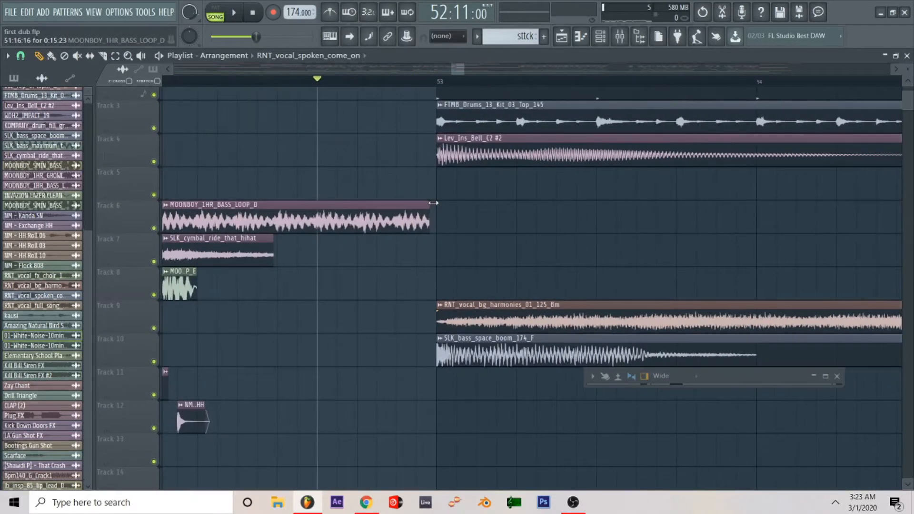
scroll(433, 203, down, 6)
scroll(432, 181, up, 2)
- Audition the lead-in to bar 53 in short passes from 52:11, checking the arp, Pattern 1, drum and bell clips on Tracks 1 to 4
key(space)
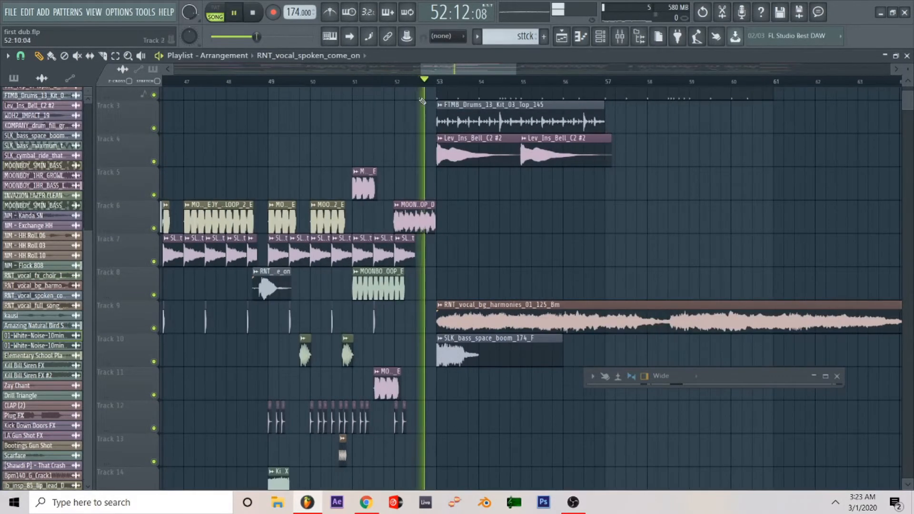
key(space)
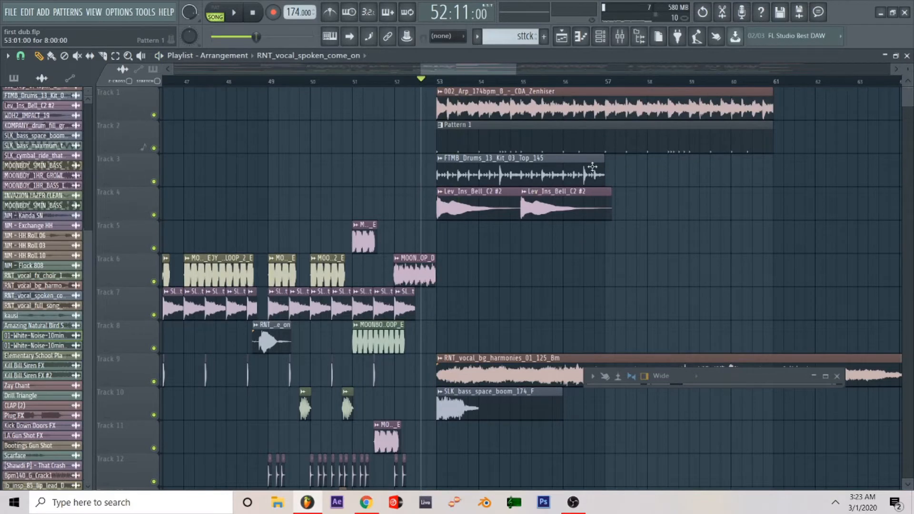
scroll(591, 166, down, 2)
scroll(515, 410, right, 2)
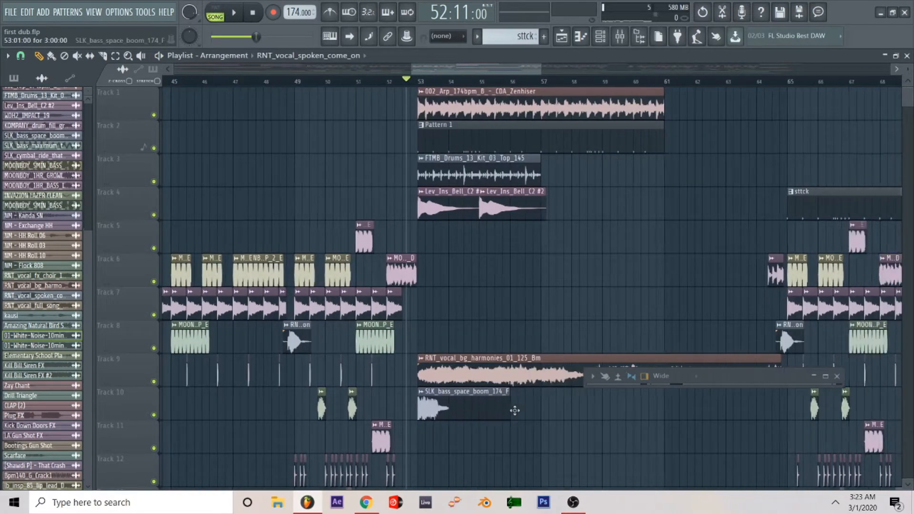
key(space)
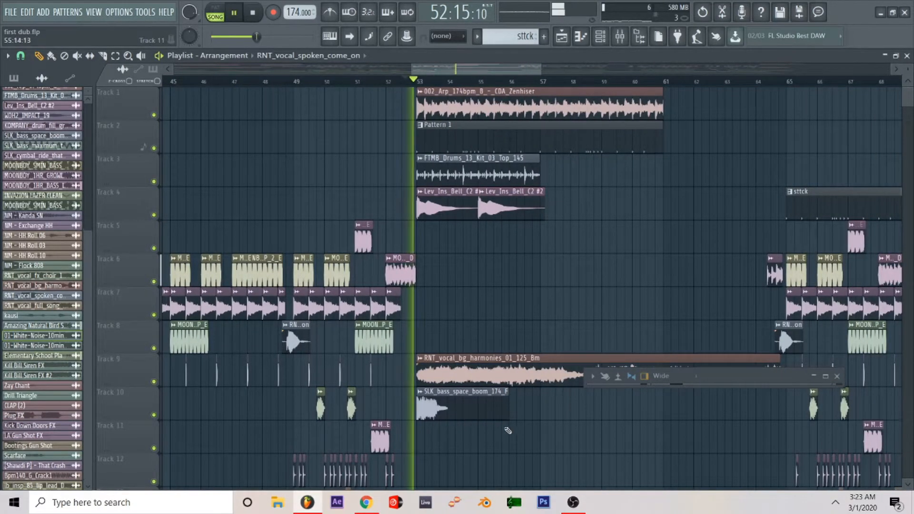
key(space)
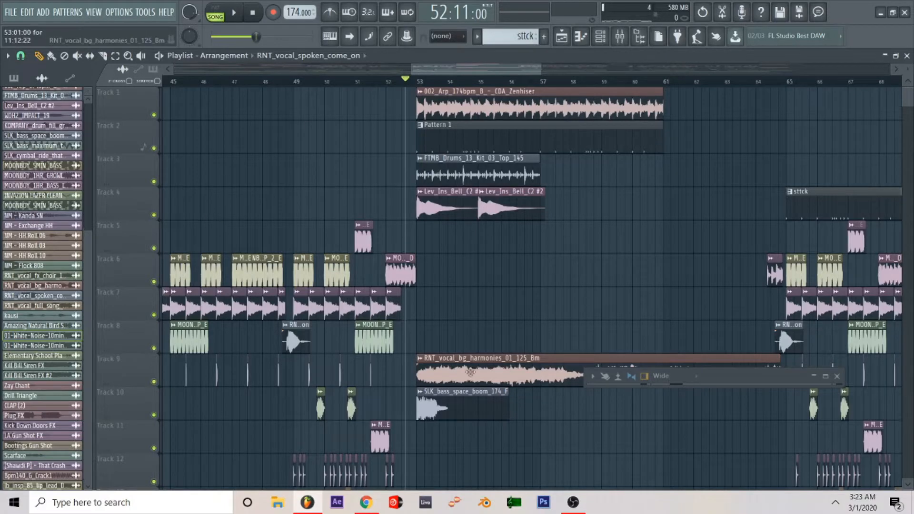
- Play from 52:11 into the opening of the breakdown at bar 53 and stop playback
scroll(537, 245, right, 3)
key(space)
scroll(537, 244, right, 3)
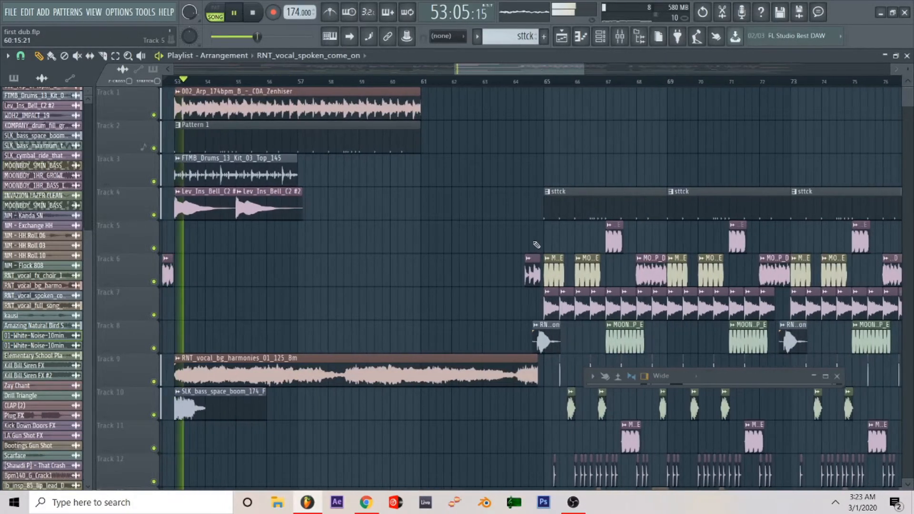
key(space)
- Audition the end of the vocal harmonies breakdown from 60:13, and replay it from bar 60 toward the second drop at bar 65
click(413, 81)
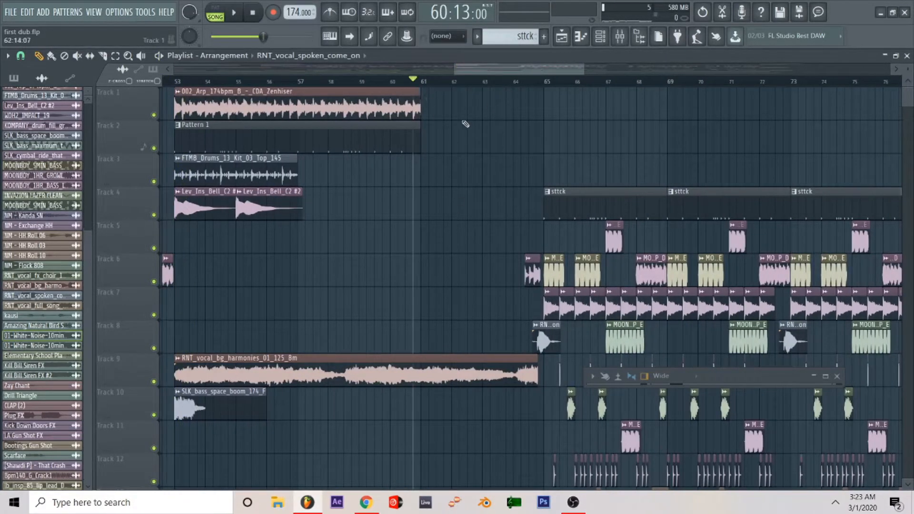
key(space)
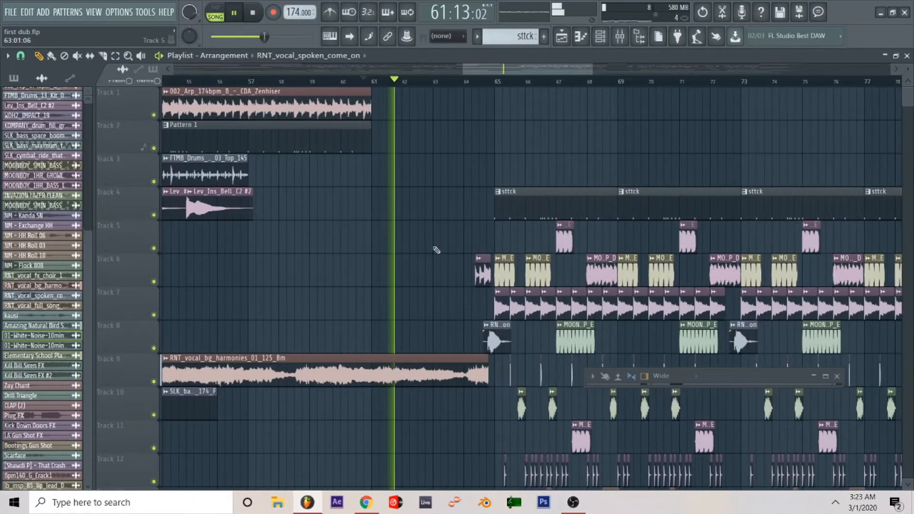
scroll(429, 253, down, 1)
scroll(429, 253, down, 1)
key(space)
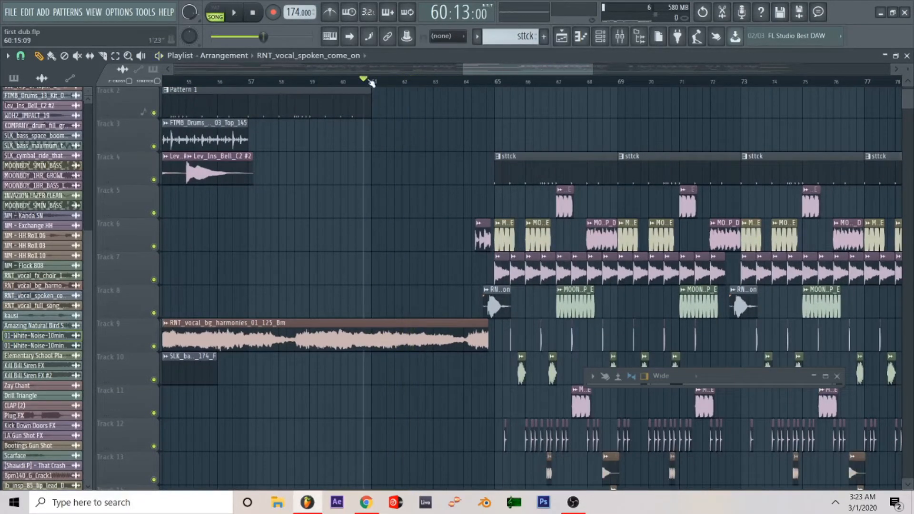
click(359, 81)
key(space)
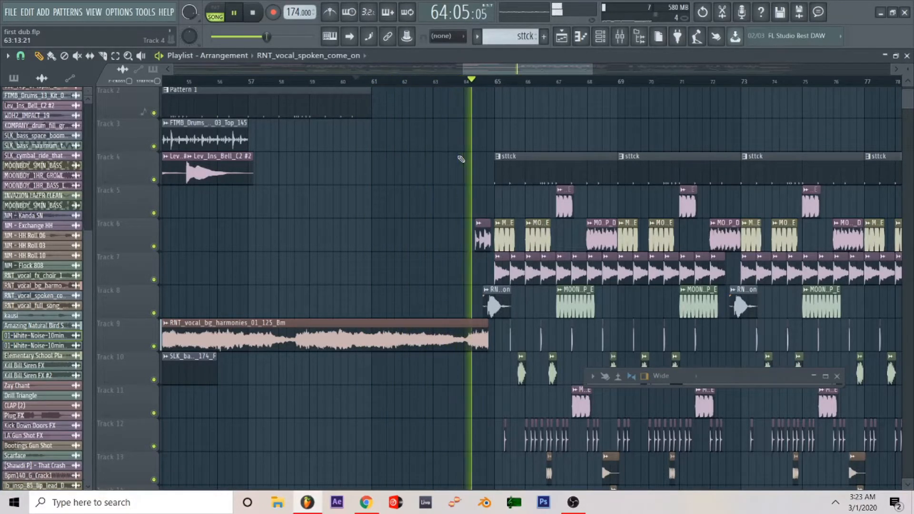
- Stop playback, replay the section before the drop from around bar 59, and stop it again
key(space)
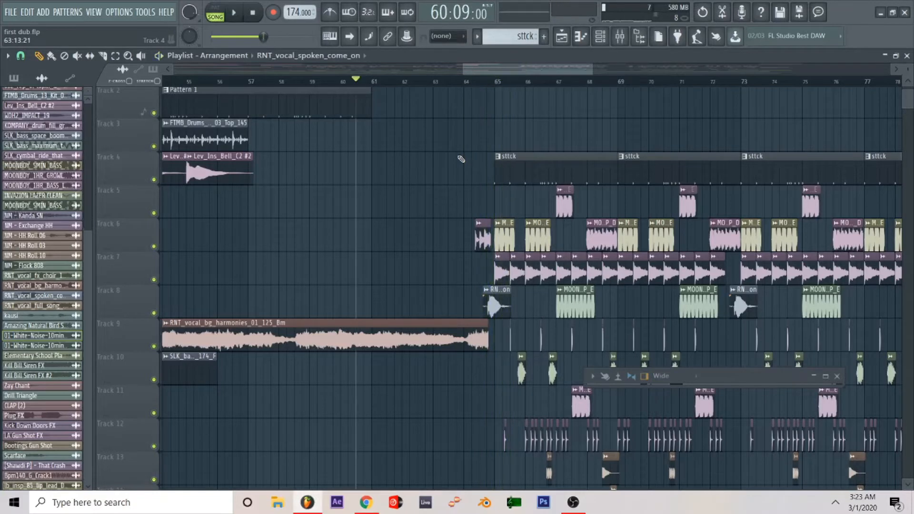
click(333, 83)
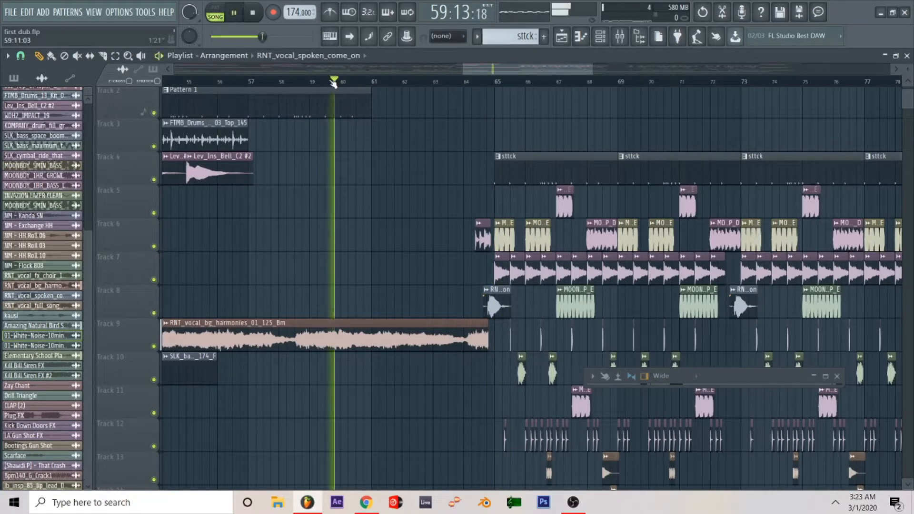
drag(333, 82, 321, 82)
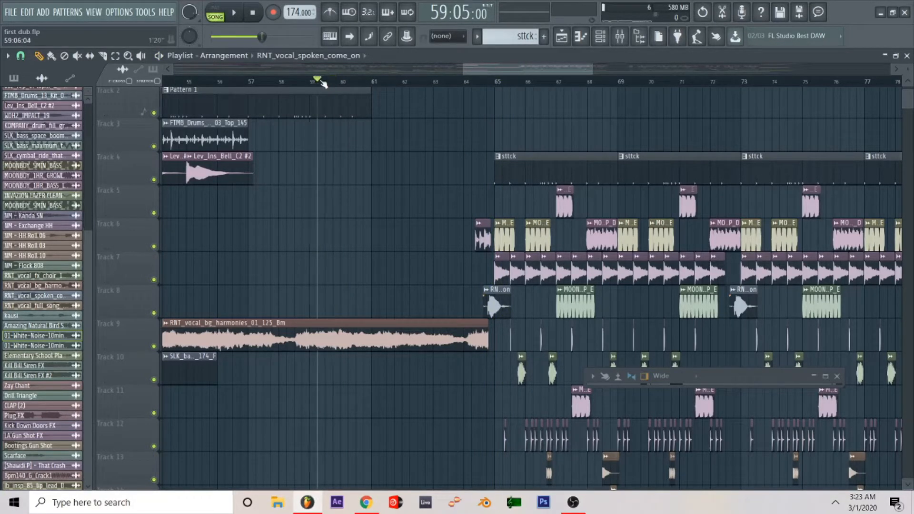
- Move the playhead to bar 60 and play the transition into the drop at bar 65
click(349, 83)
scroll(374, 183, up, 5)
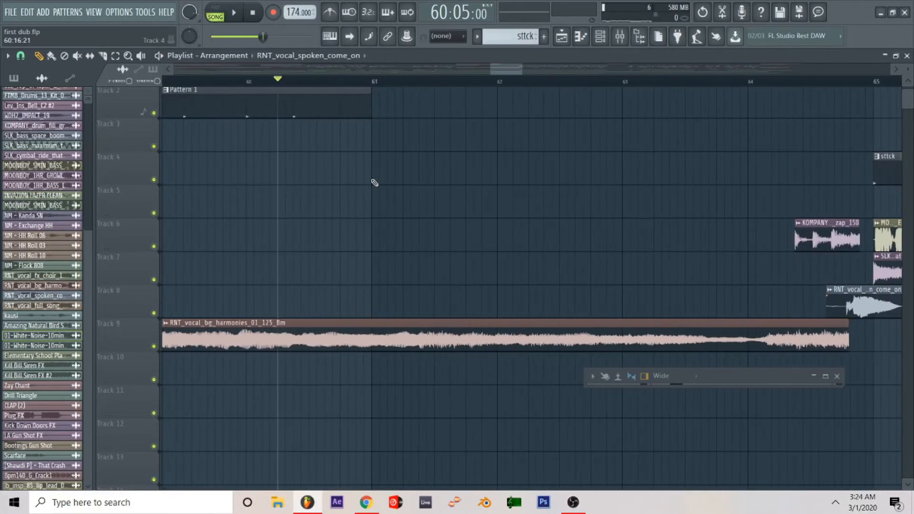
scroll(358, 208, right, 5)
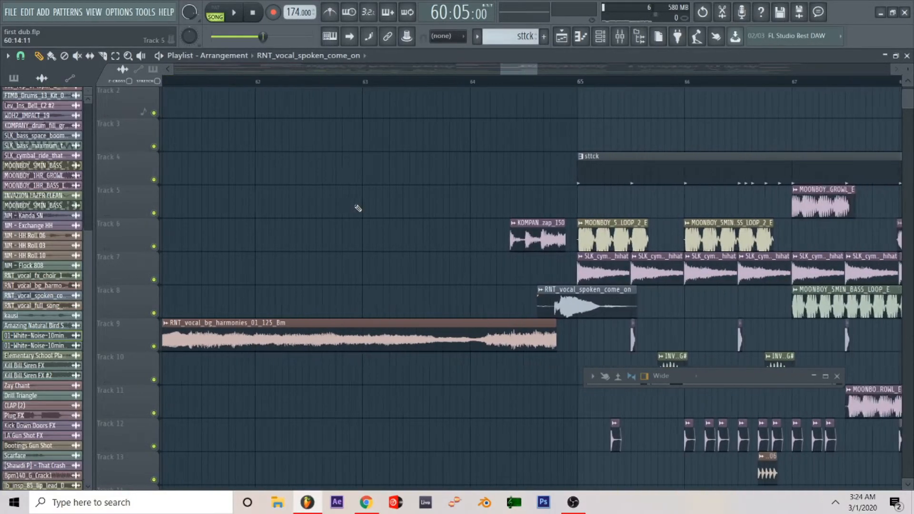
scroll(358, 208, up, 2)
scroll(358, 208, right, 3)
scroll(357, 208, down, 2)
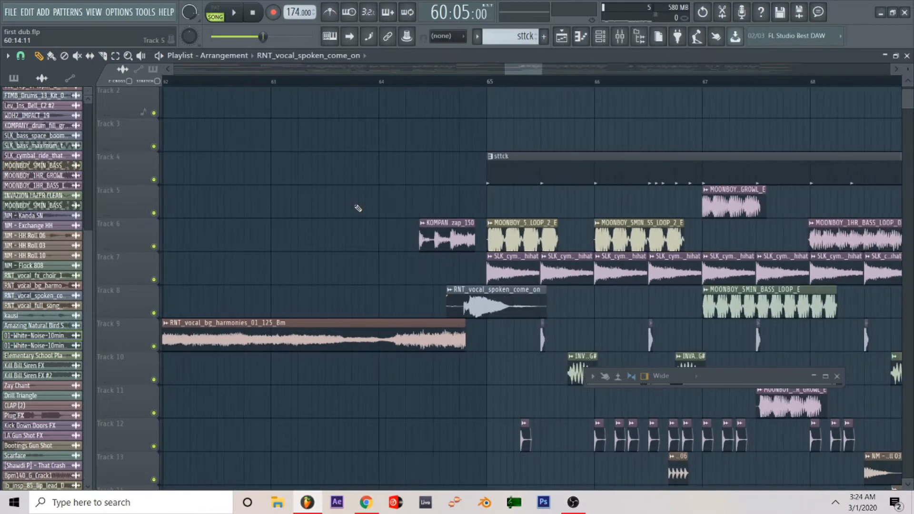
scroll(237, 169, down, 2)
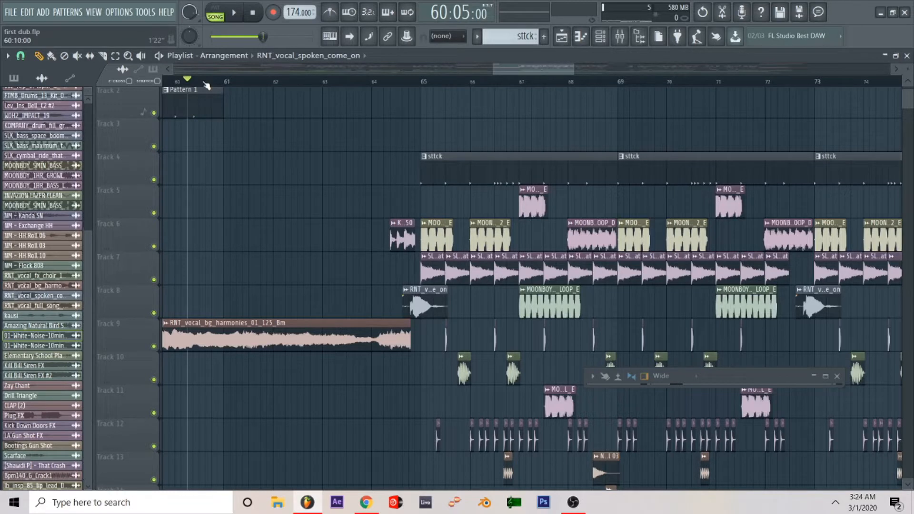
key(space)
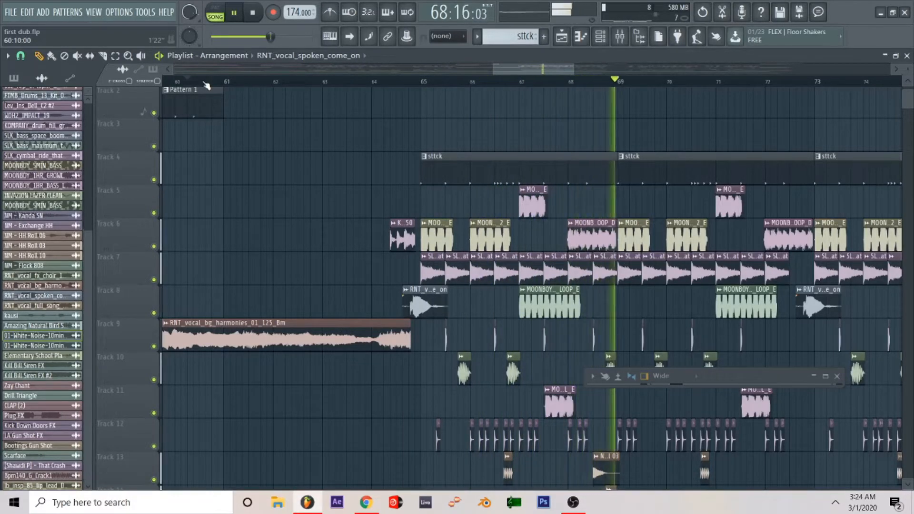
- Examine the arrangement's clips across all tracks while the drop from bar 65 to bar 85 plays
drag(208, 71, 209, 64)
scroll(407, 314, down, 8)
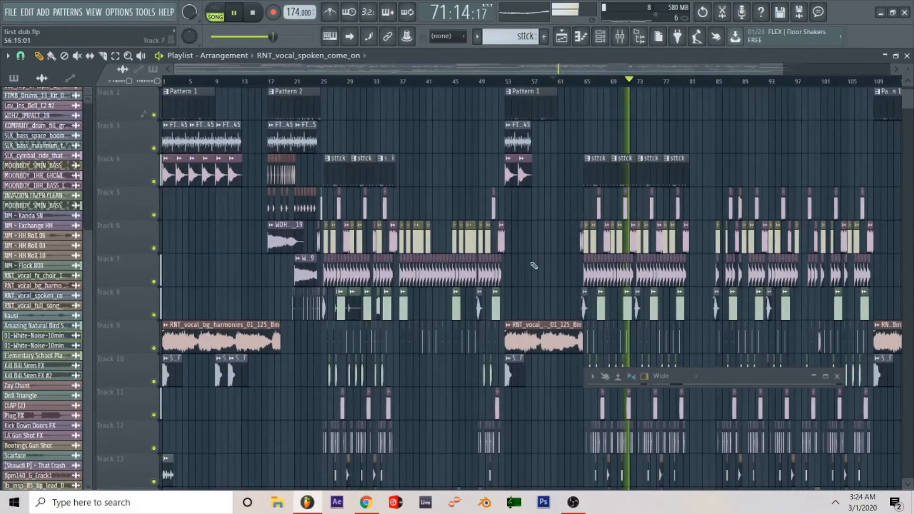
scroll(387, 253, up, 8)
scroll(382, 312, down, 6)
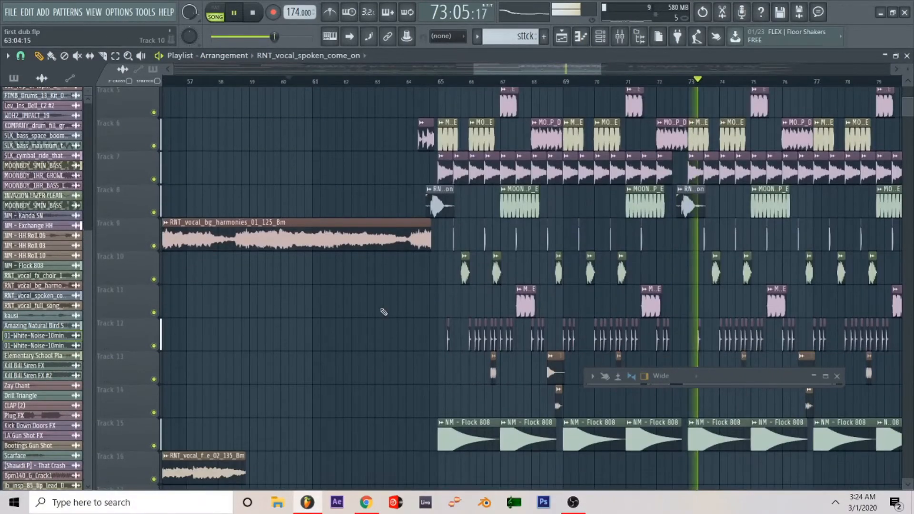
scroll(486, 419, down, 3)
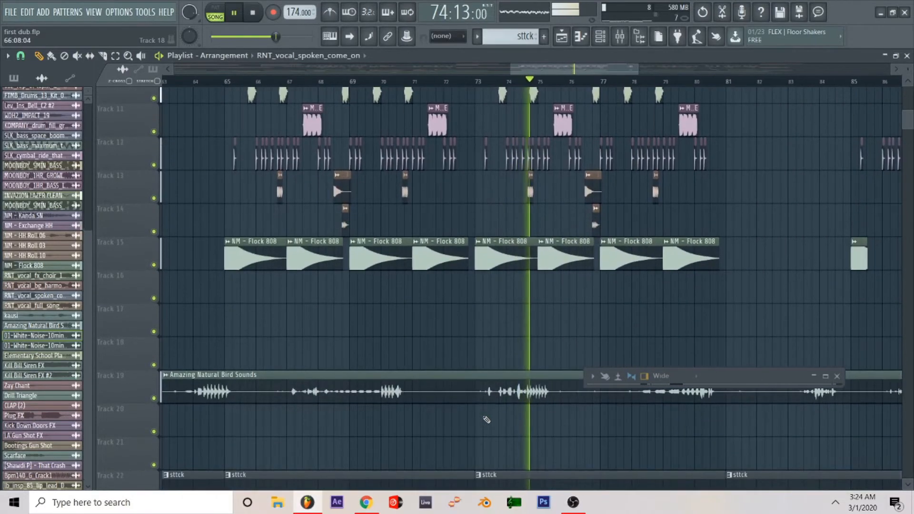
scroll(569, 257, up, 3)
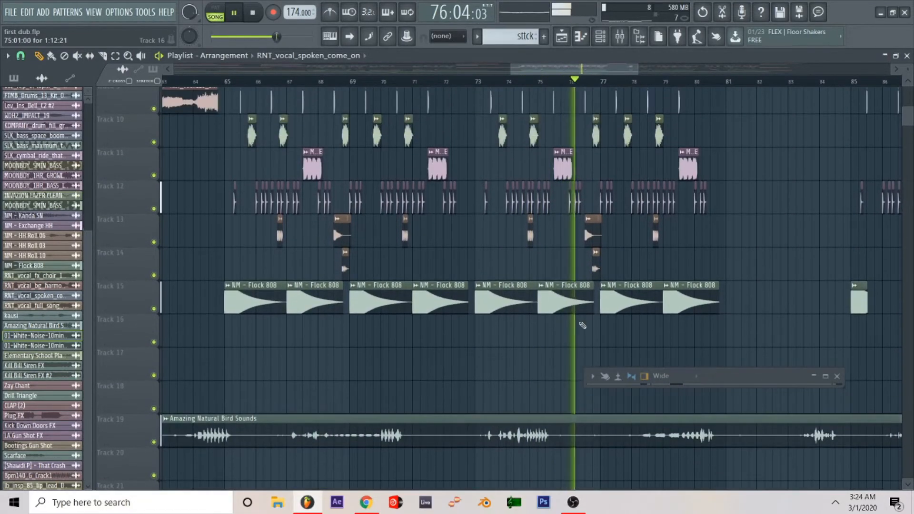
scroll(583, 331, up, 4)
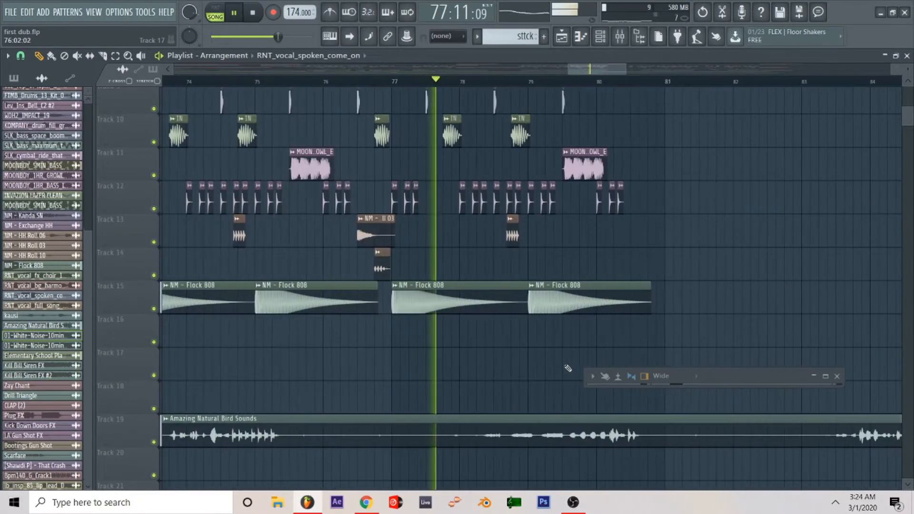
scroll(547, 373, down, 5)
scroll(524, 379, up, 4)
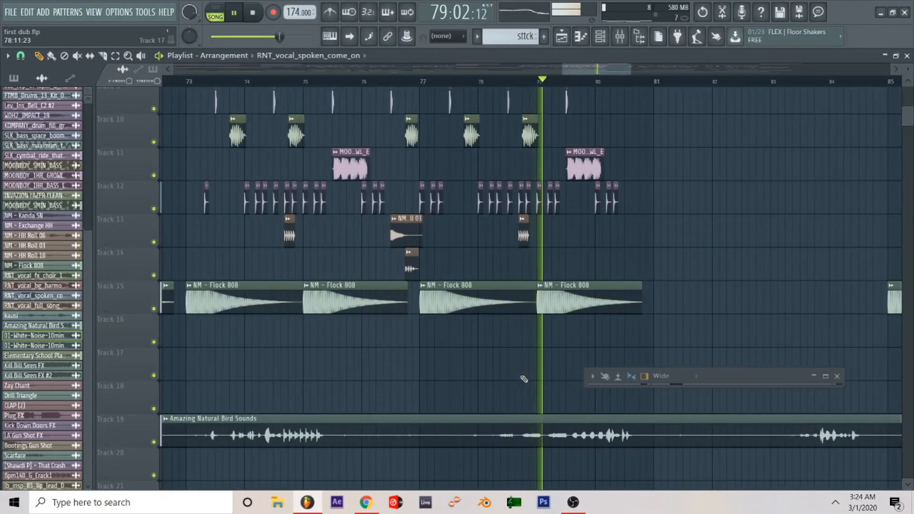
scroll(510, 383, down, 6)
scroll(562, 360, up, 5)
scroll(563, 360, up, 2)
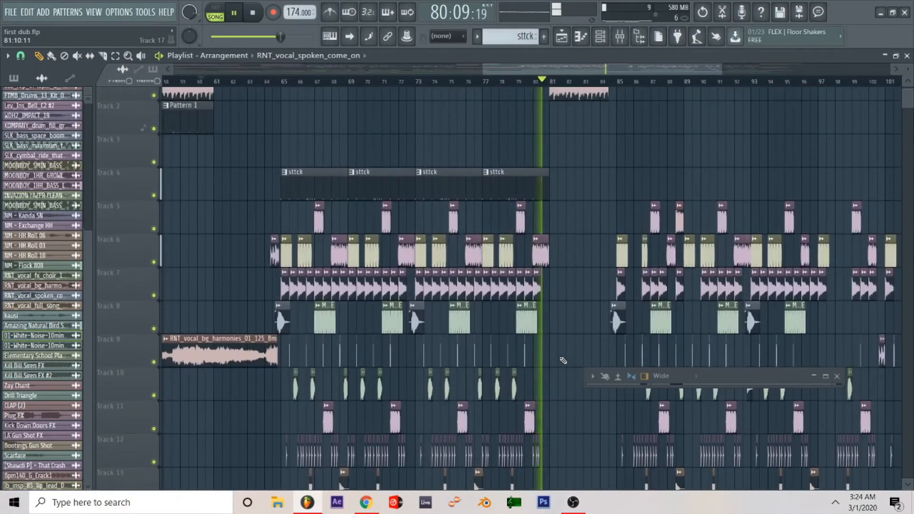
scroll(563, 360, up, 4)
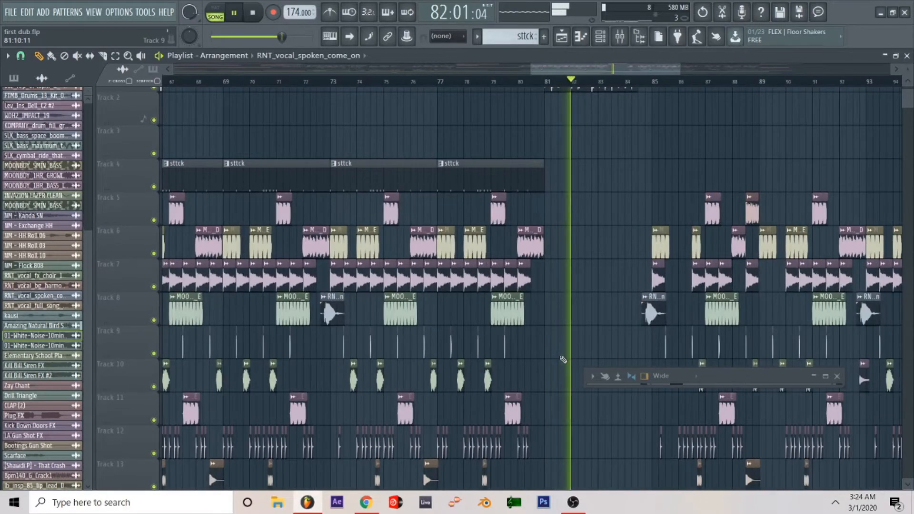
scroll(619, 169, up, 1)
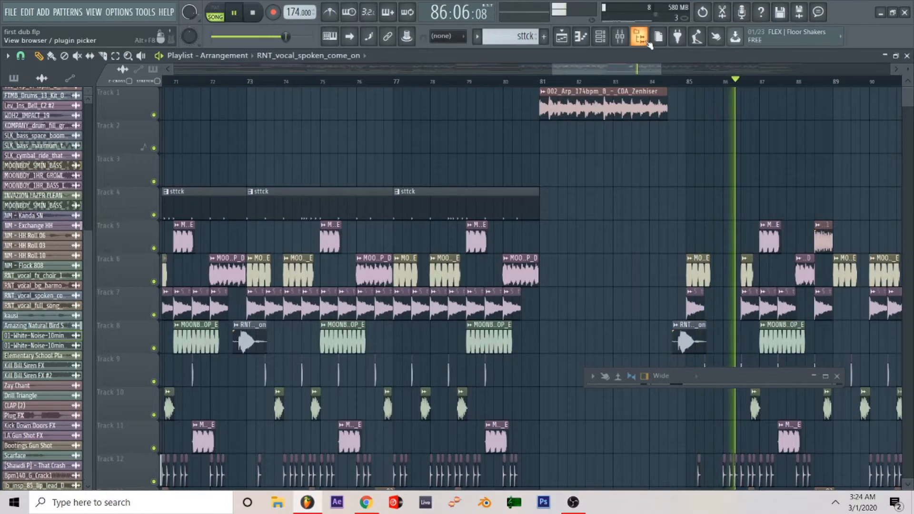
- Stop playback and set the playhead to bar 81, at the start of the arp clip on Track 1
click(639, 36)
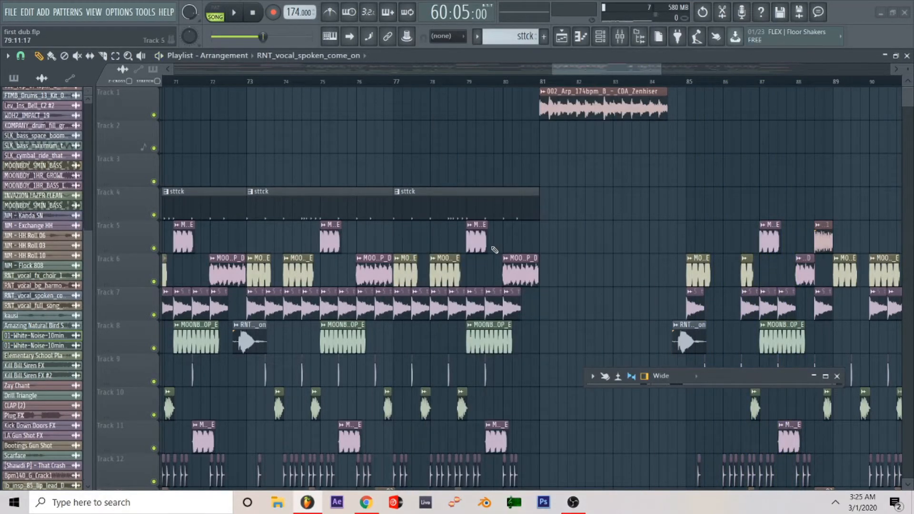
scroll(492, 247, down, 2)
scroll(494, 250, down, 2)
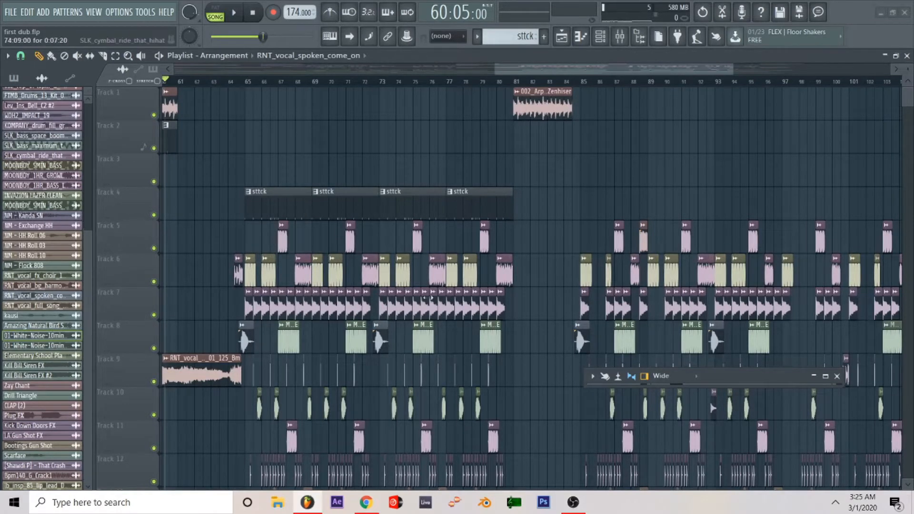
click(523, 82)
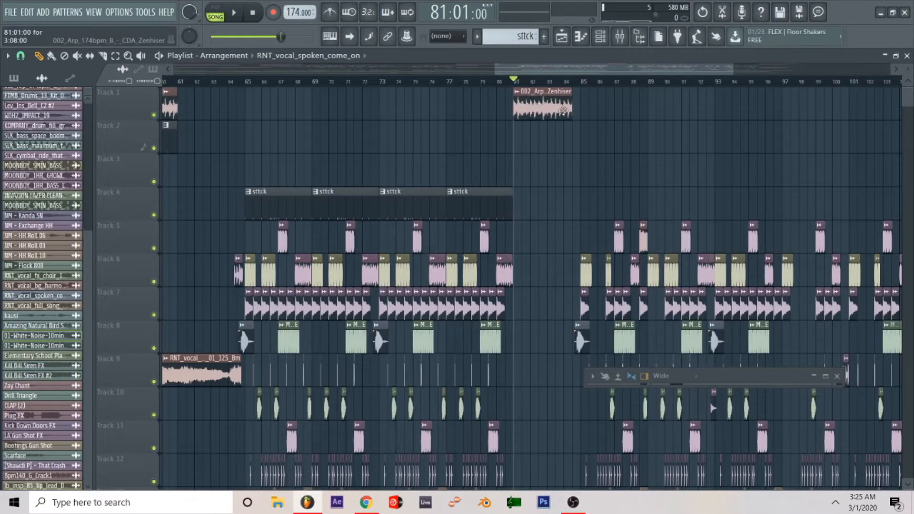
- Examine the gap between bars 81 and 85 and the clips around it on the lower tracks
scroll(494, 128, up, 3)
scroll(549, 222, down, 1)
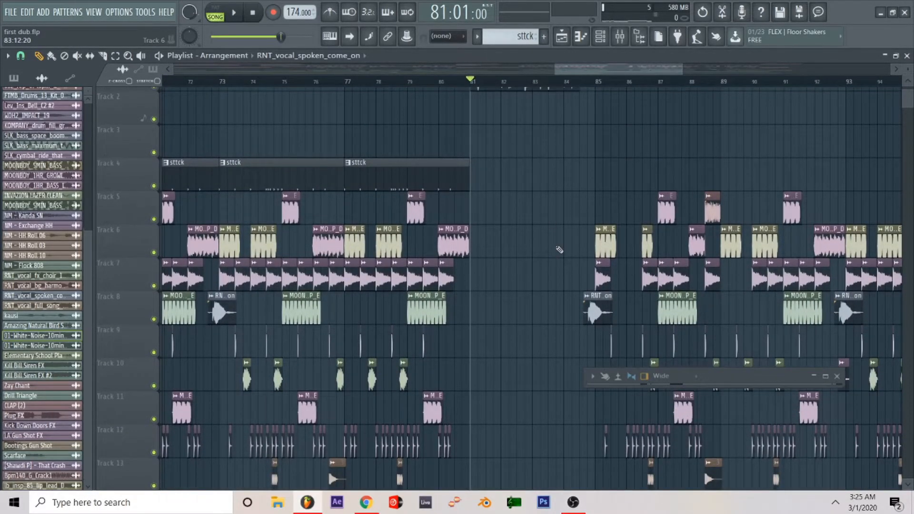
scroll(542, 284, down, 2)
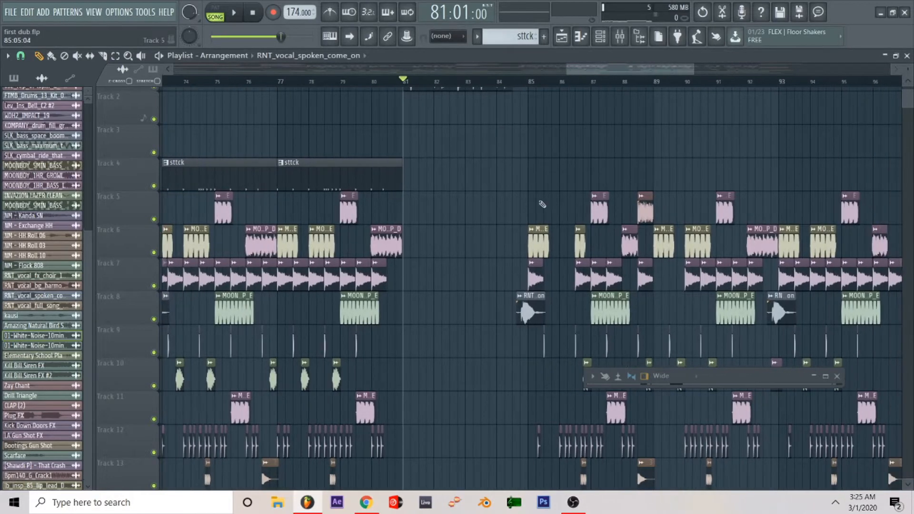
scroll(557, 318, down, 2)
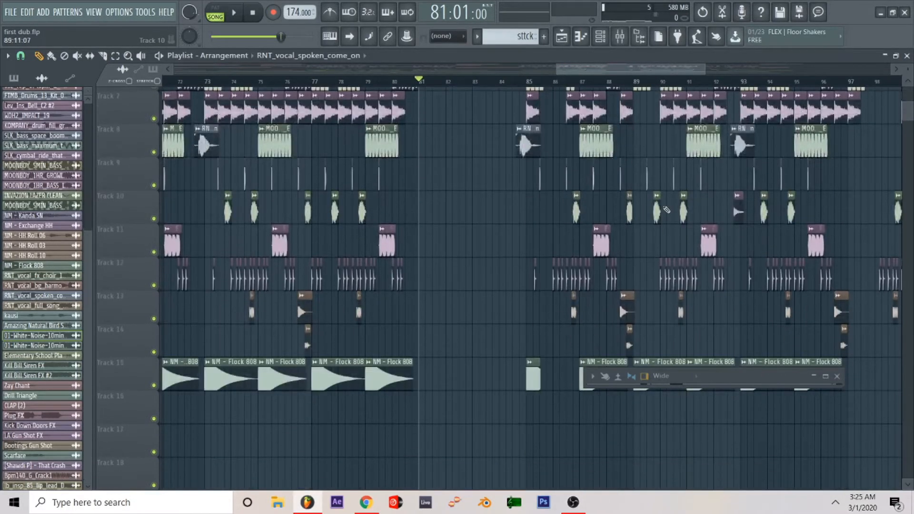
scroll(562, 295, up, 1)
scroll(542, 319, up, 2)
scroll(542, 319, up, 3)
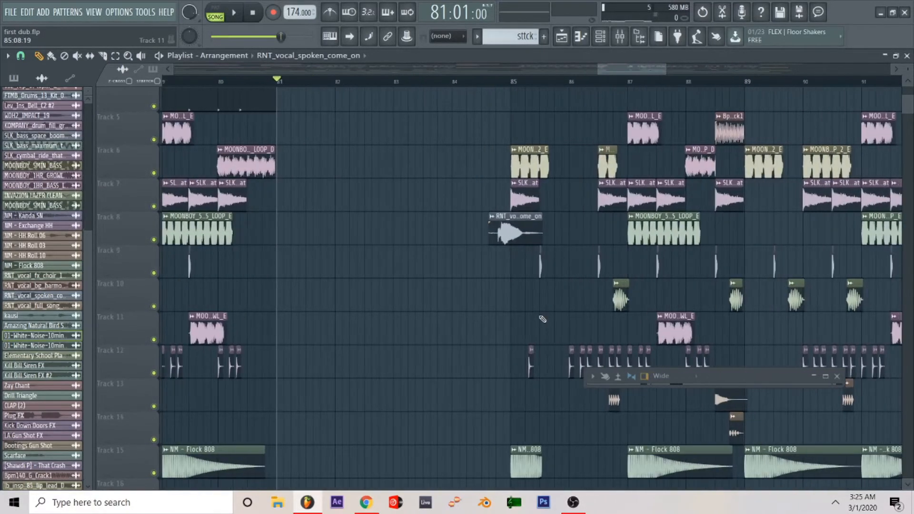
scroll(542, 318, down, 1)
scroll(542, 312, down, 5)
scroll(545, 295, up, 4)
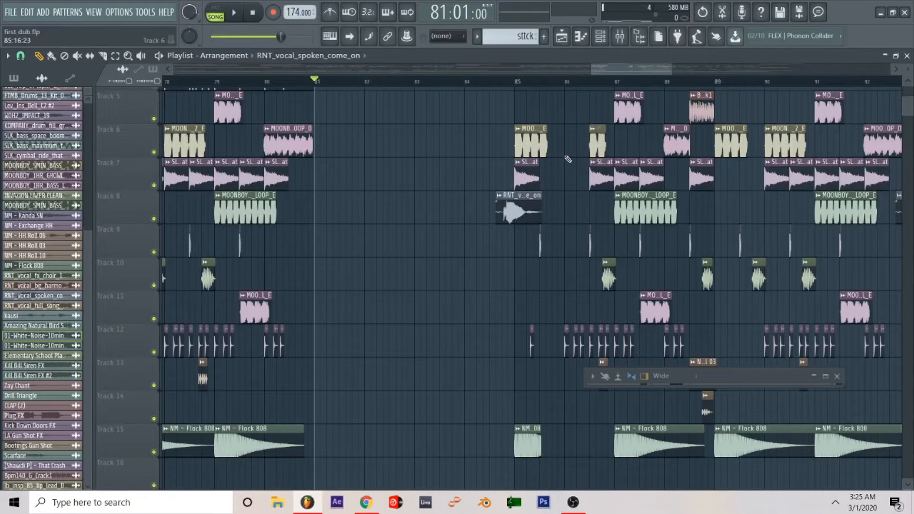
scroll(568, 159, down, 2)
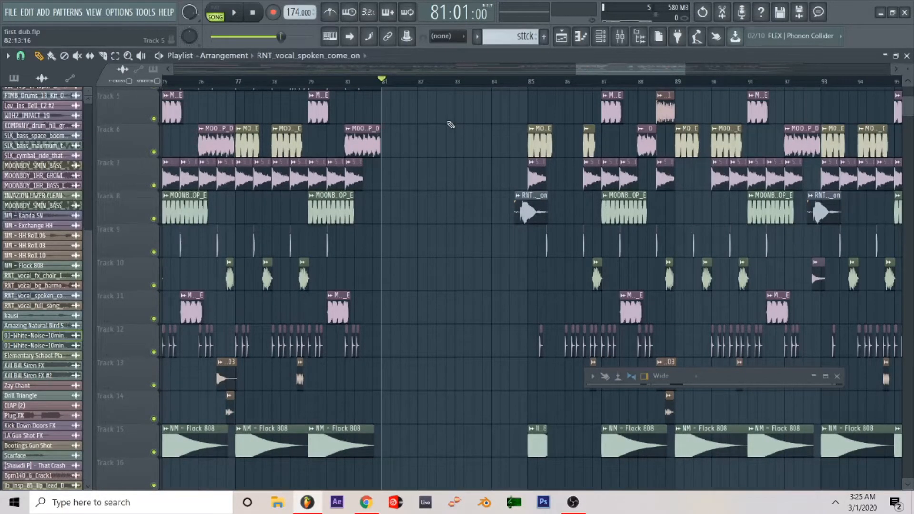
scroll(473, 158, up, 2)
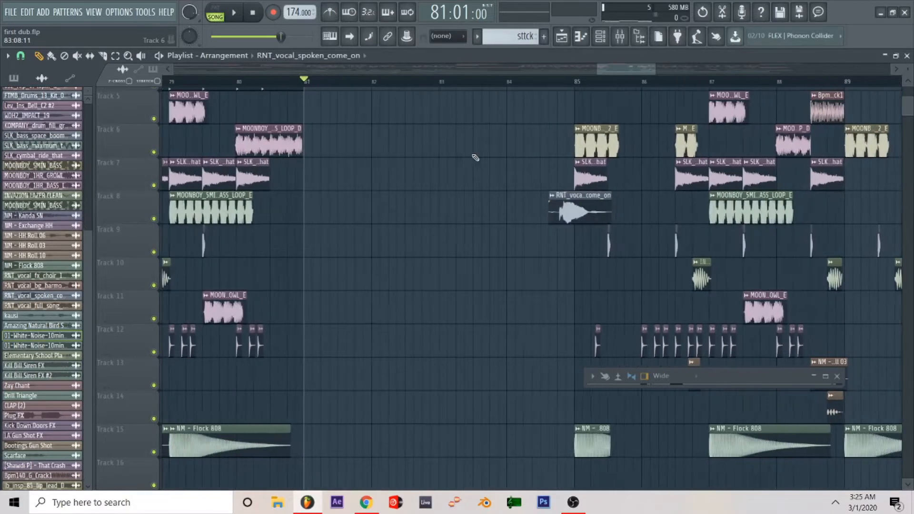
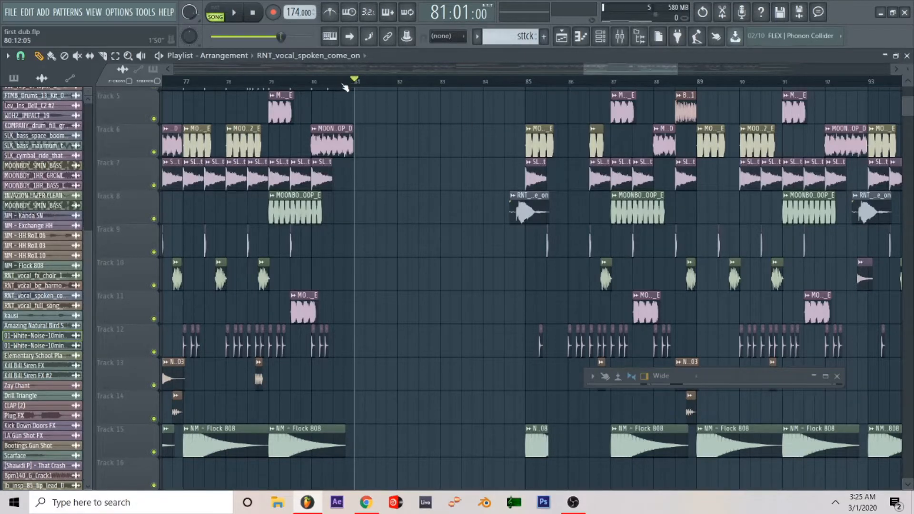
- Set the playhead to 80:09:00, then open the browser and look through its sample list
click(338, 82)
scroll(410, 265, up, 4)
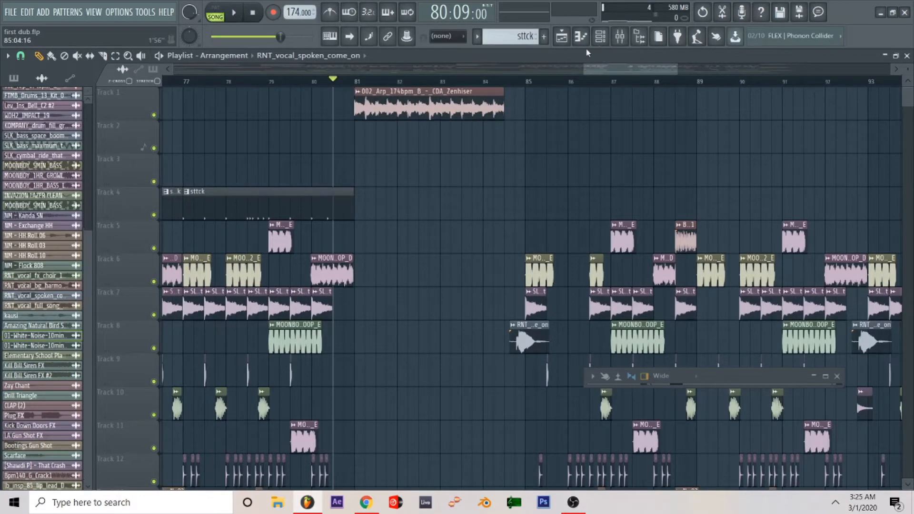
click(639, 37)
scroll(601, 200, down, 6)
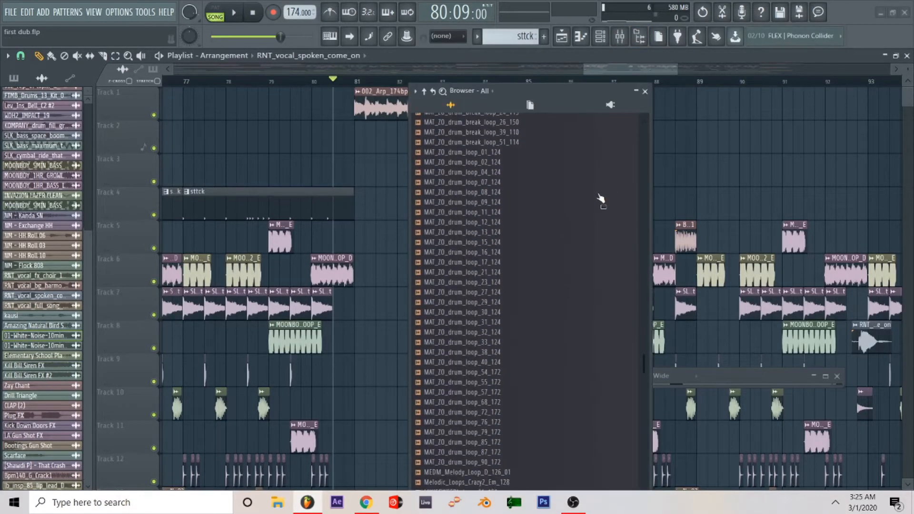
scroll(507, 289, down, 20)
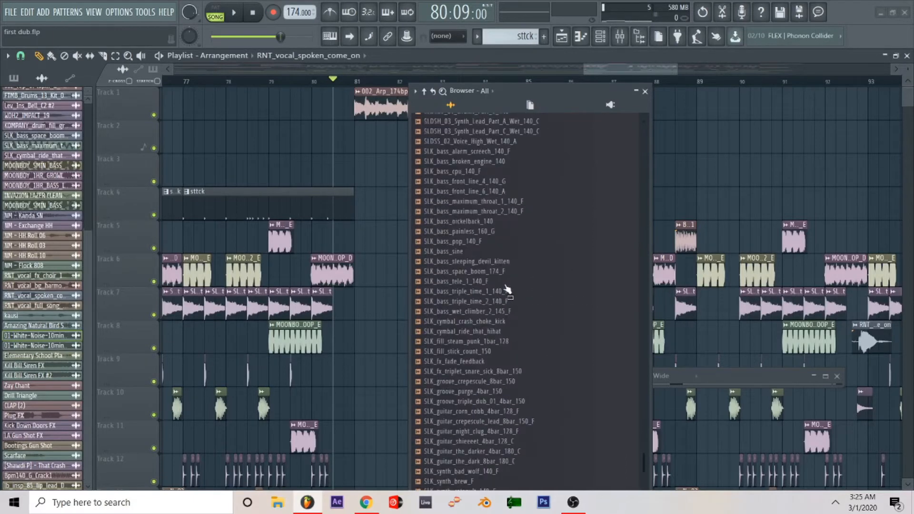
scroll(506, 288, down, 20)
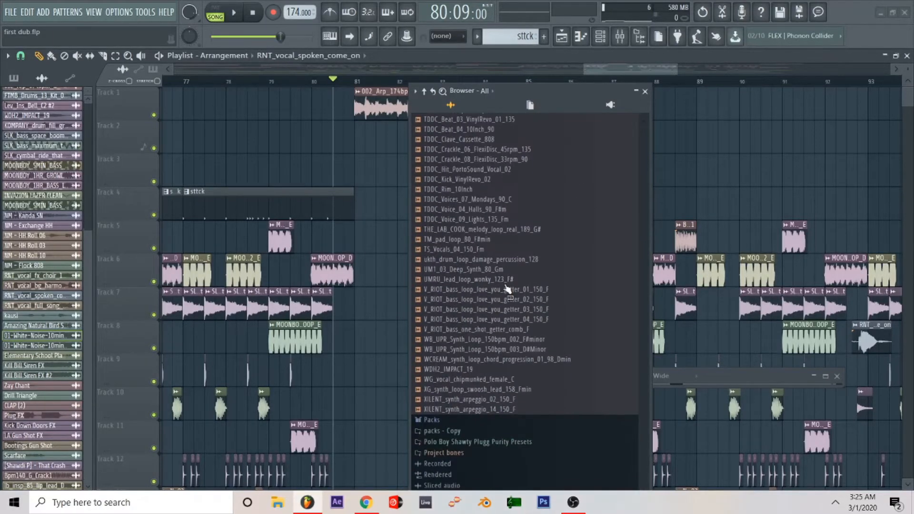
scroll(507, 289, up, 10)
- Look through the drum kit folders in Kauser's Gucci Bag > In my Bag Kit > Living Large Drum Pack 2019 for suitable samples
click(466, 296)
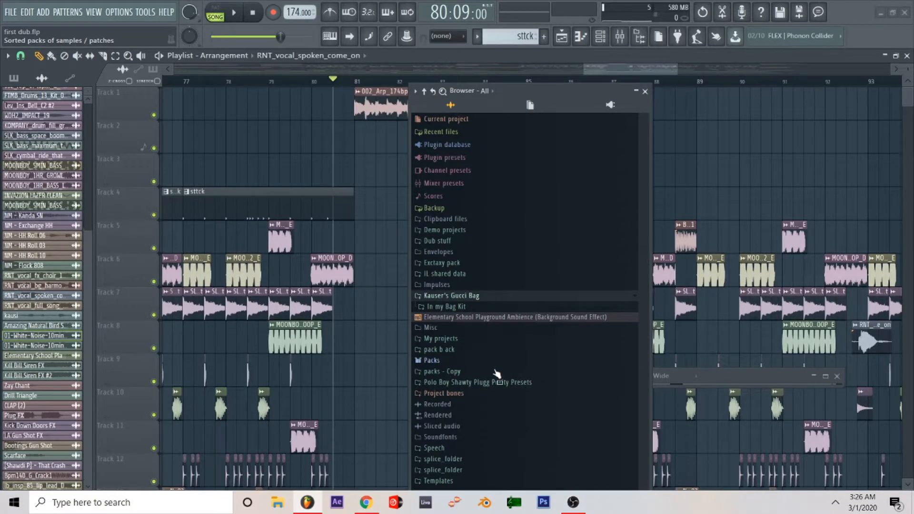
click(468, 307)
scroll(517, 347, down, 2)
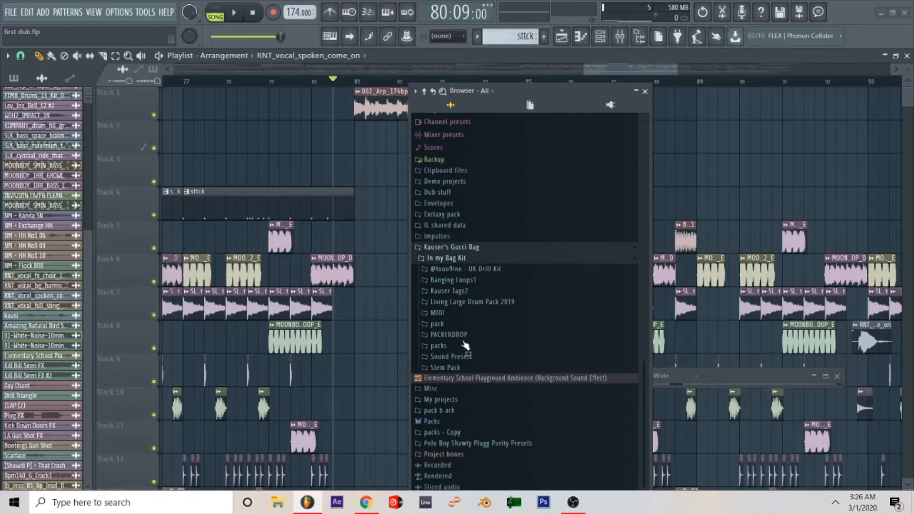
click(468, 307)
scroll(498, 342, down, 10)
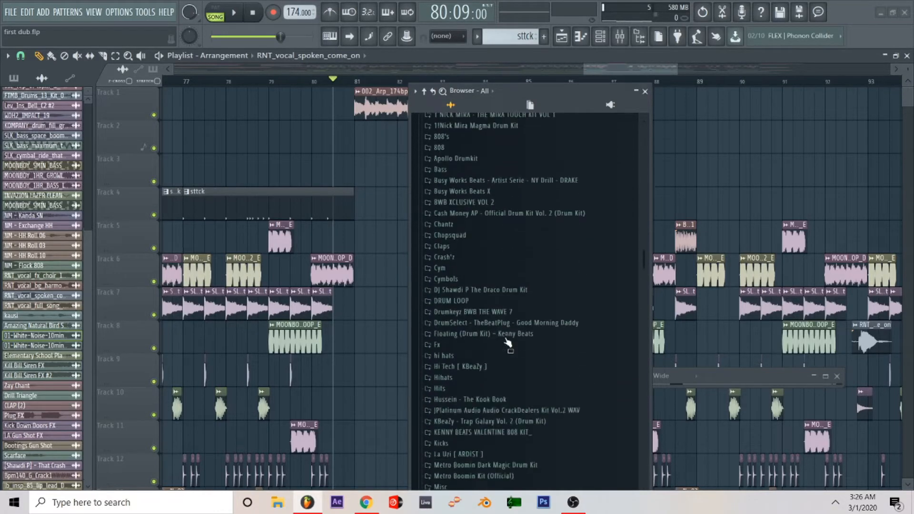
scroll(507, 343, down, 15)
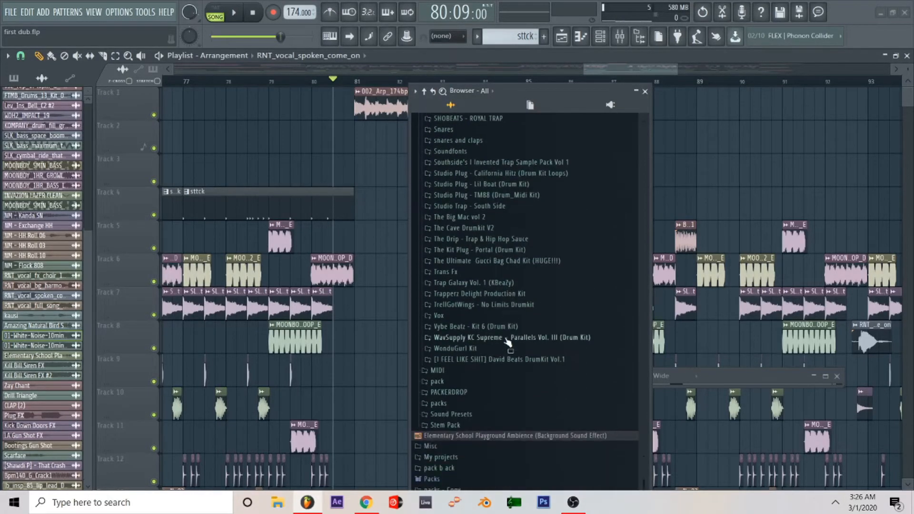
scroll(474, 353, down, 1)
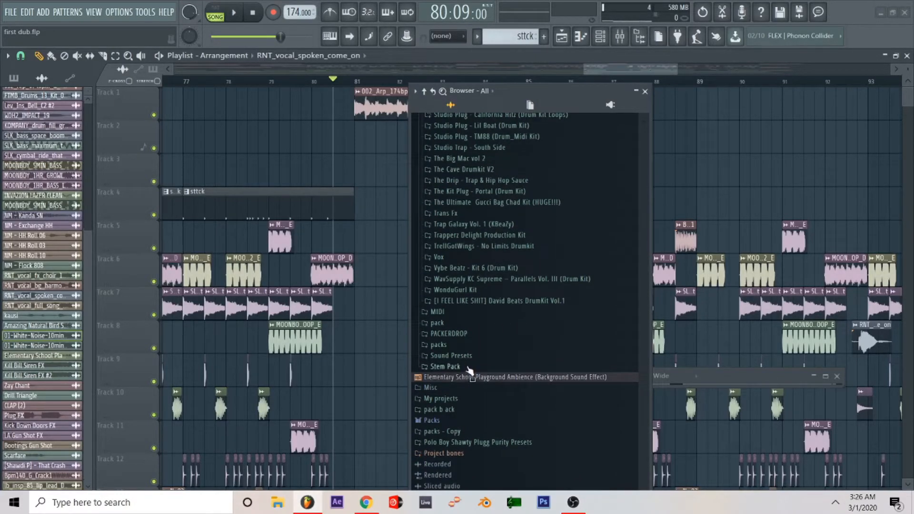
scroll(470, 362, up, 3)
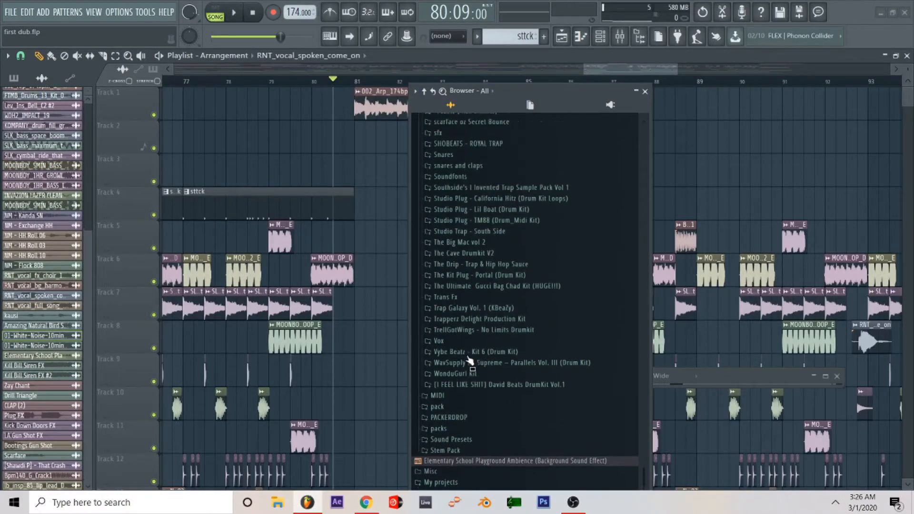
- Open the [I FEEL LIKE SHIT] David Beats DrumKit Vol.1 folder and preview the loops in its Samples subfolder
click(468, 386)
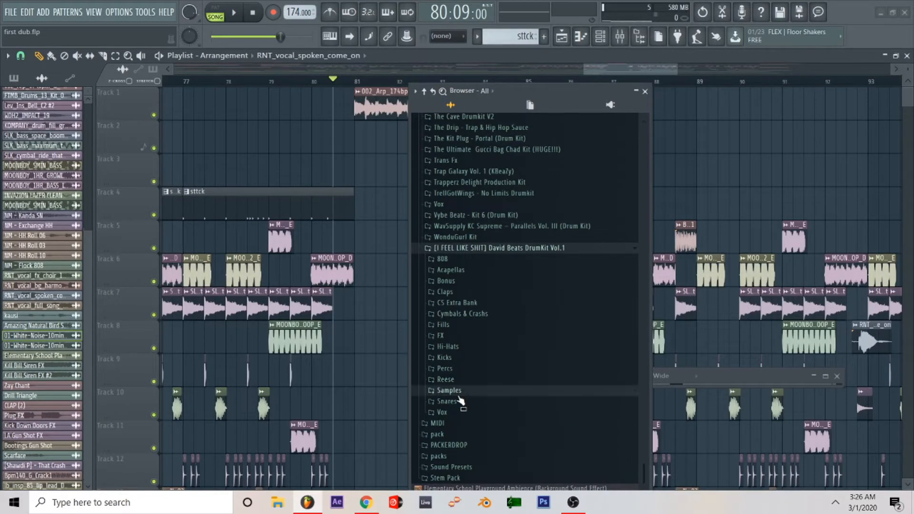
click(460, 395)
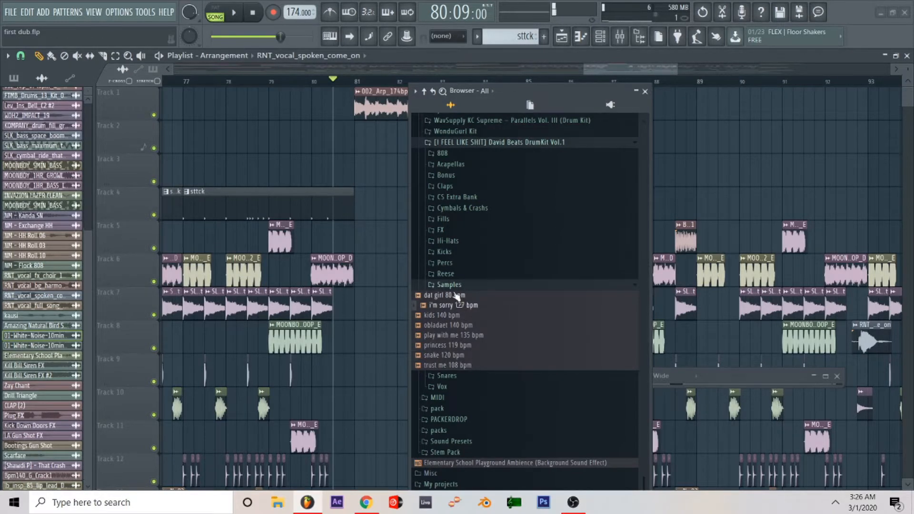
scroll(463, 291, up, 1)
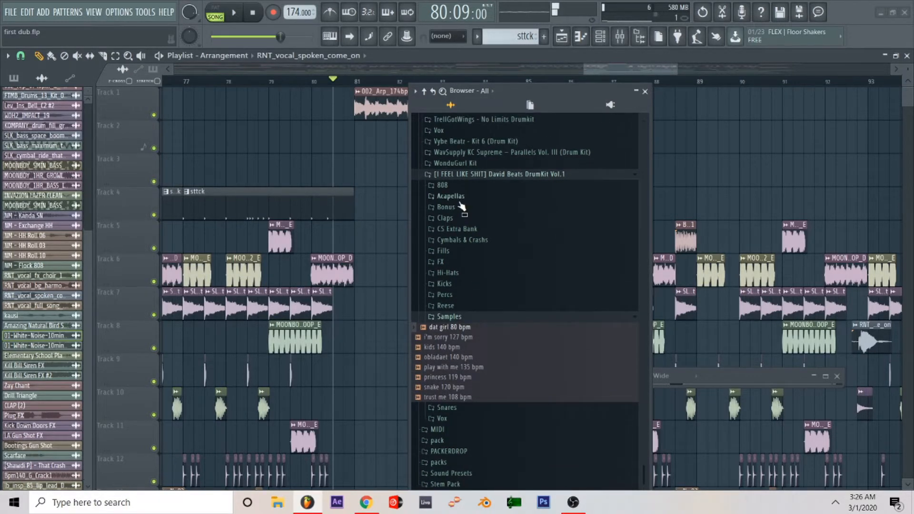
- Add db acapella 2 [DEAD WRONG] from the kit's Acapellas folder to Track 2 at bar 81, then close the browser
click(457, 198)
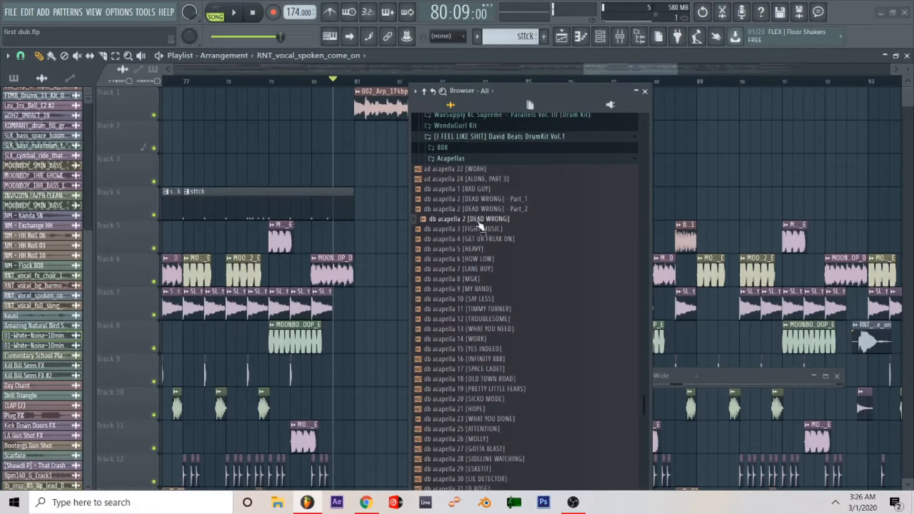
drag(480, 221, 360, 145)
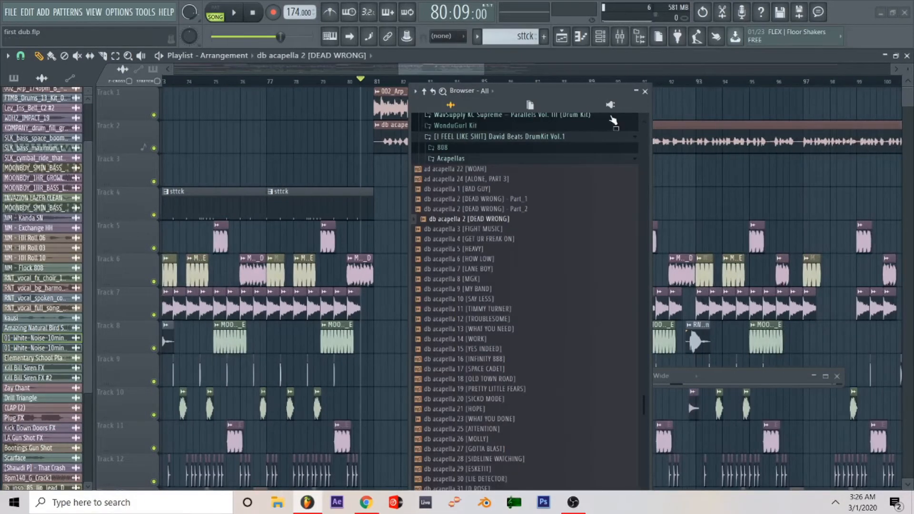
click(645, 92)
- Shorten the acapella clip on Track 2 from its end to a length of 6:02:00
scroll(465, 238, down, 4)
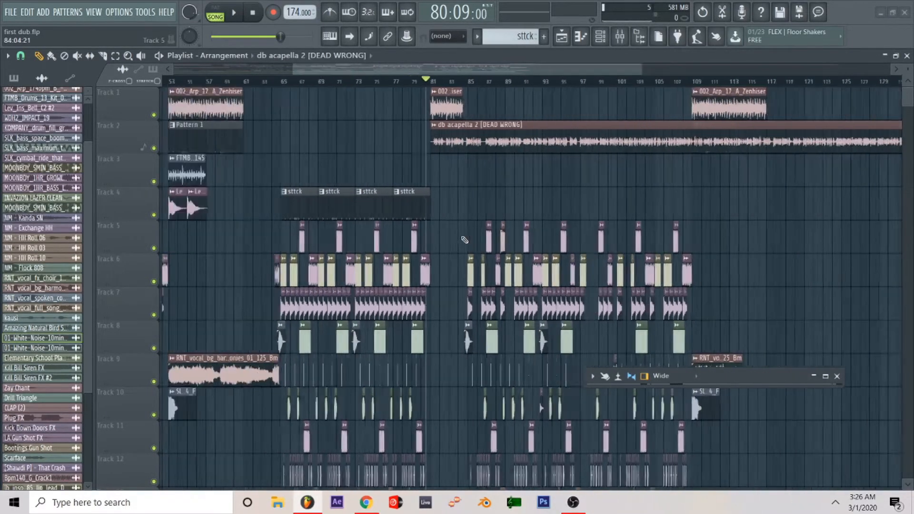
scroll(739, 217, down, 5)
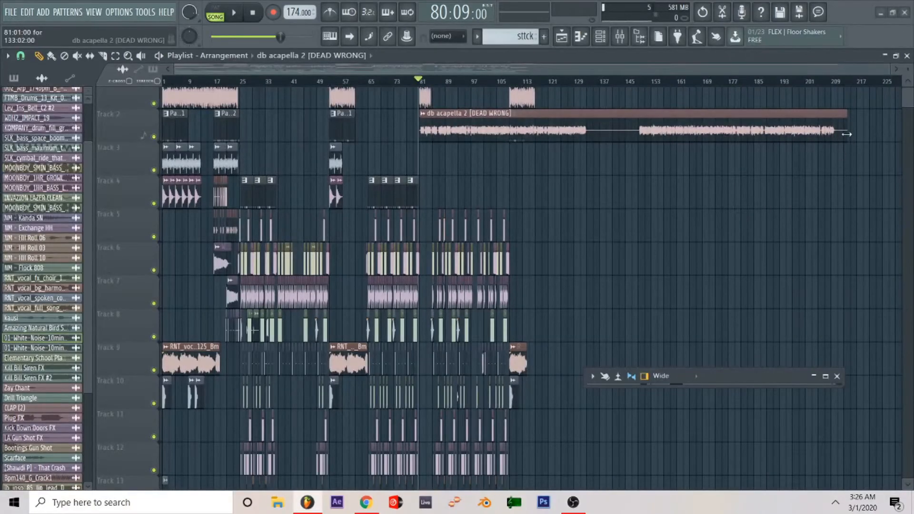
drag(846, 135, 437, 139)
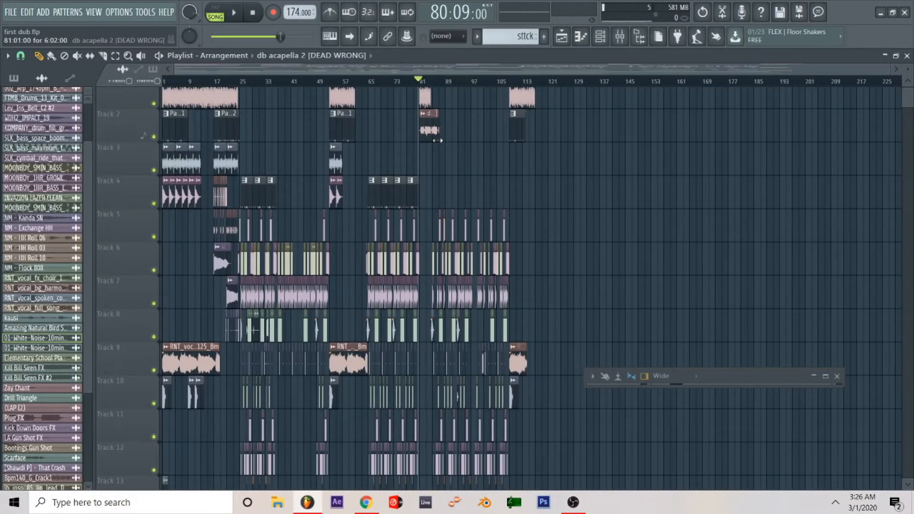
scroll(439, 157, up, 5)
scroll(443, 183, down, 3)
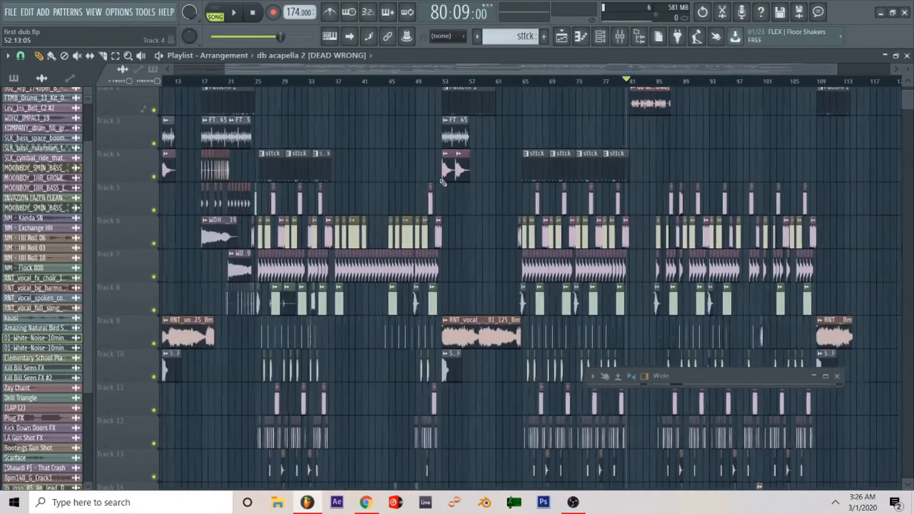
- Trim the silent start of the acapella clip and place its beginning at 81:01:07
scroll(635, 144, up, 3)
scroll(635, 144, up, 3)
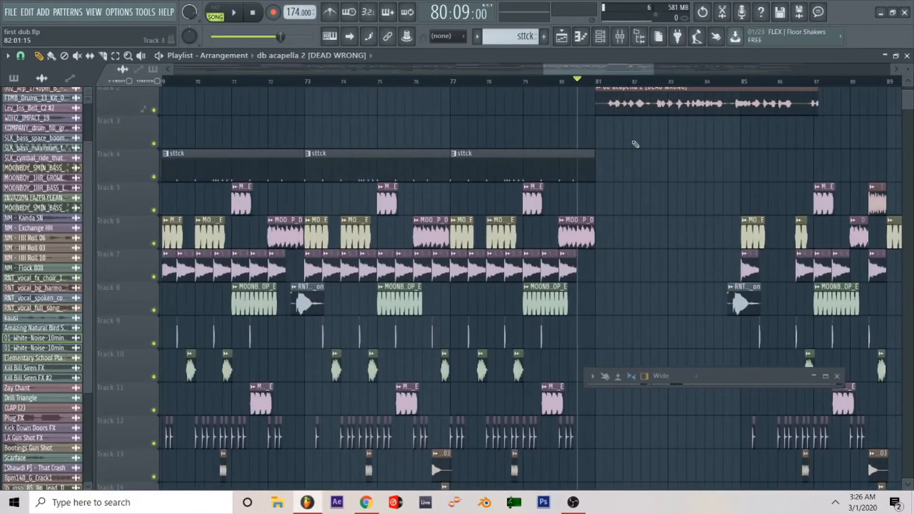
scroll(636, 144, up, 1)
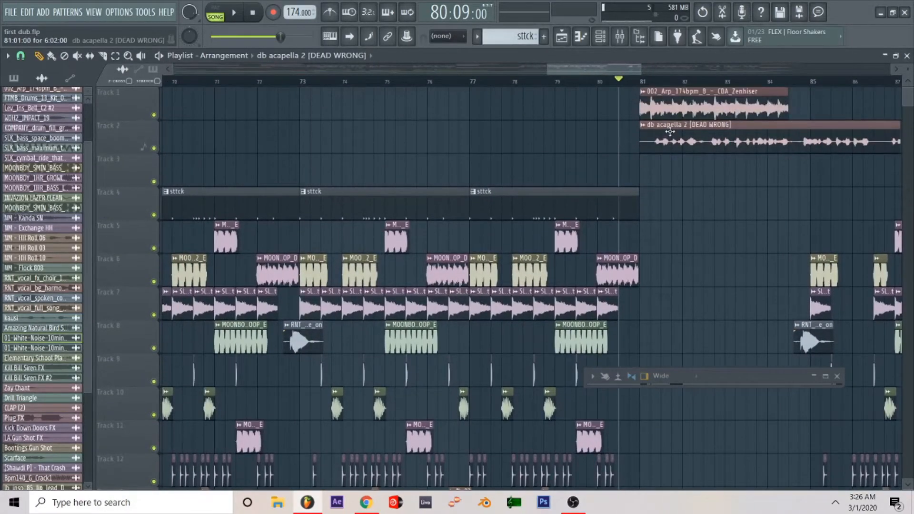
click(654, 128)
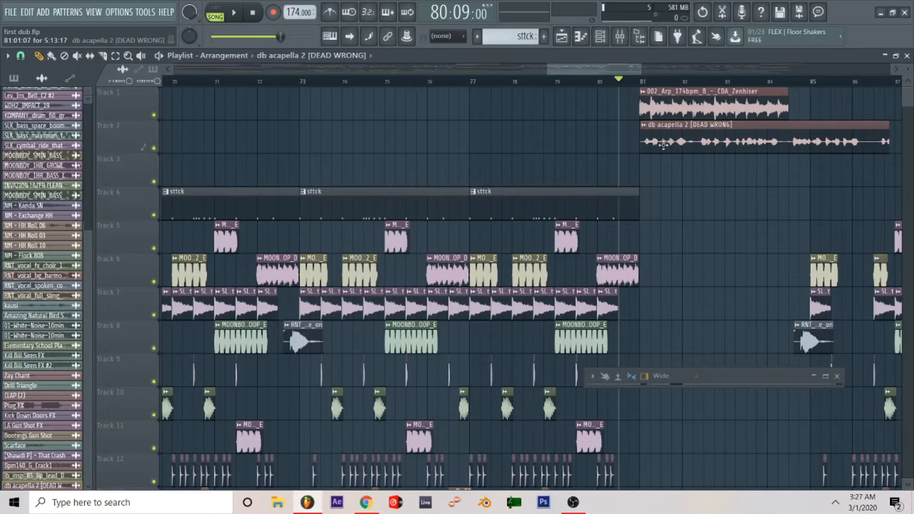
scroll(663, 144, up, 4)
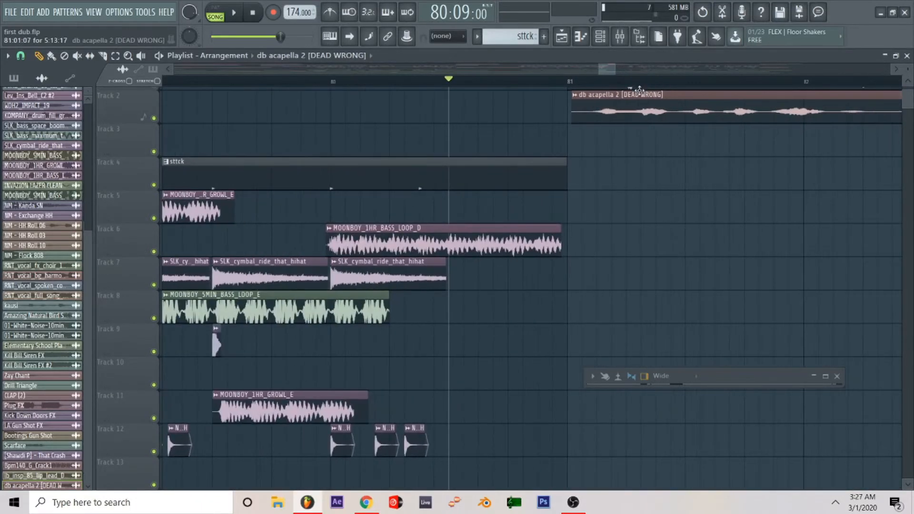
- Shift the acapella clip to start at 80:16:07, play it back, and shorten it to 3:07:17
key(space)
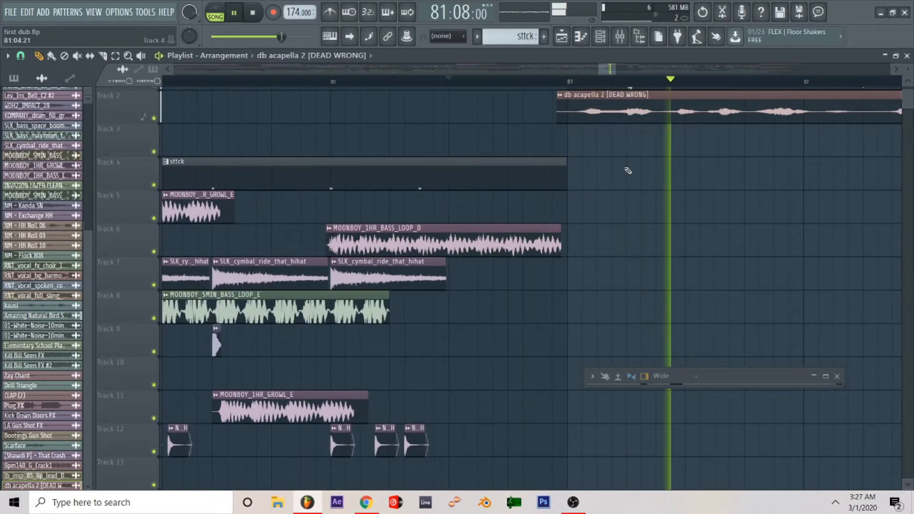
scroll(627, 170, down, 4)
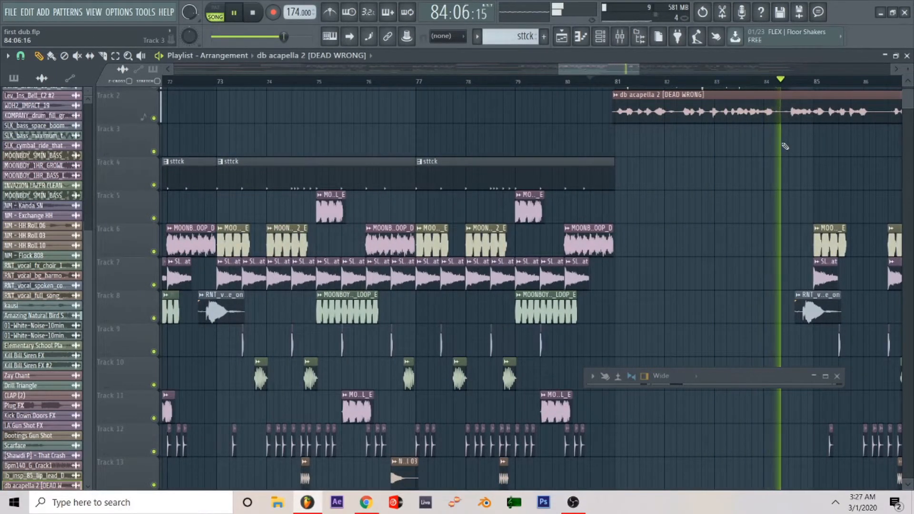
drag(793, 106, 678, 106)
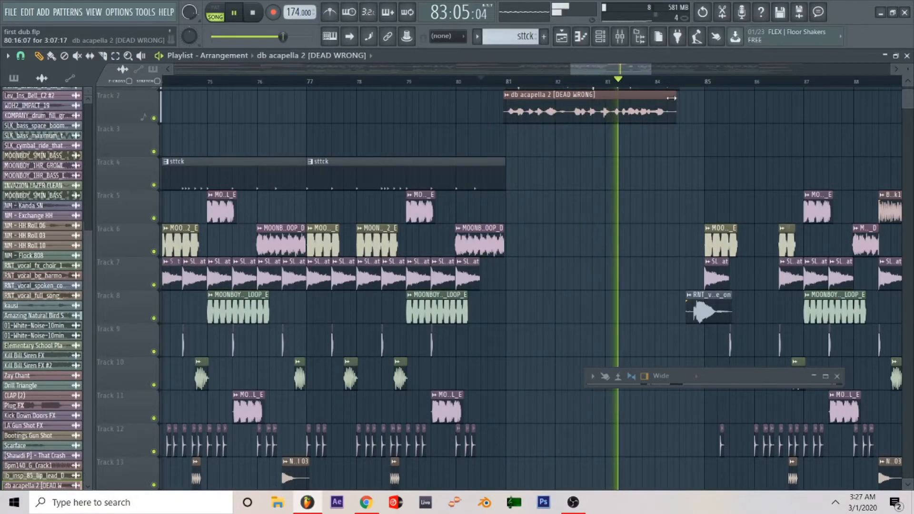
- Cut the acapella clip back to just past bar 82 and try time-stretching that phrase across the gap during playback
drag(674, 94, 570, 94)
key(space)
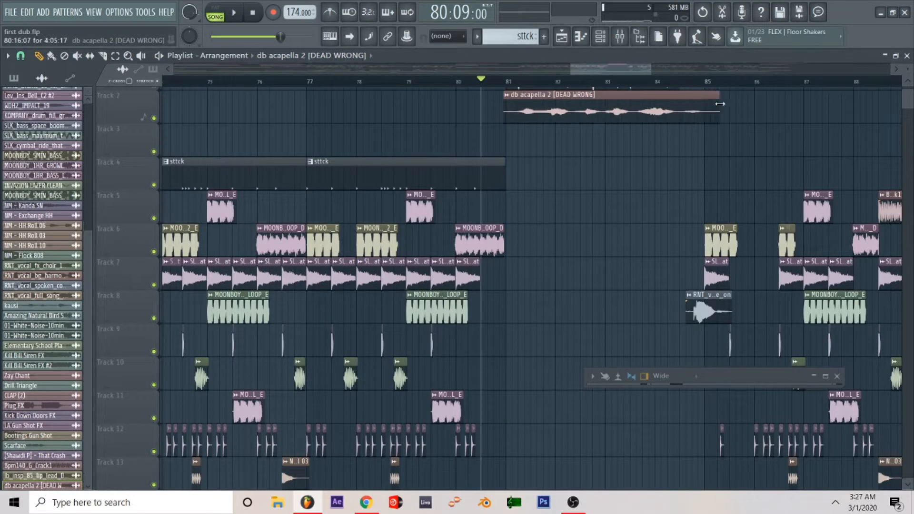
key(space)
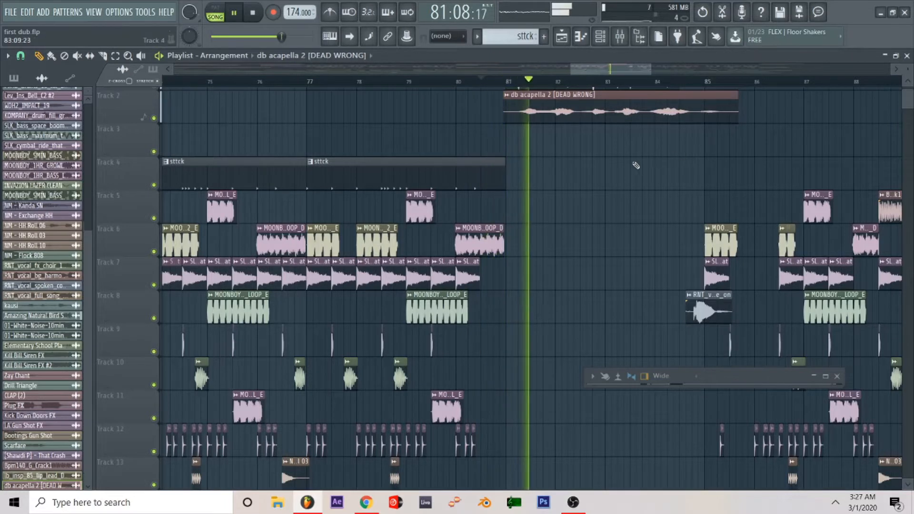
- Try stretching the acapella phrase to 4:07:17 and 3:13:17, and check the timing by playing from bar 79
drag(738, 110, 723, 111)
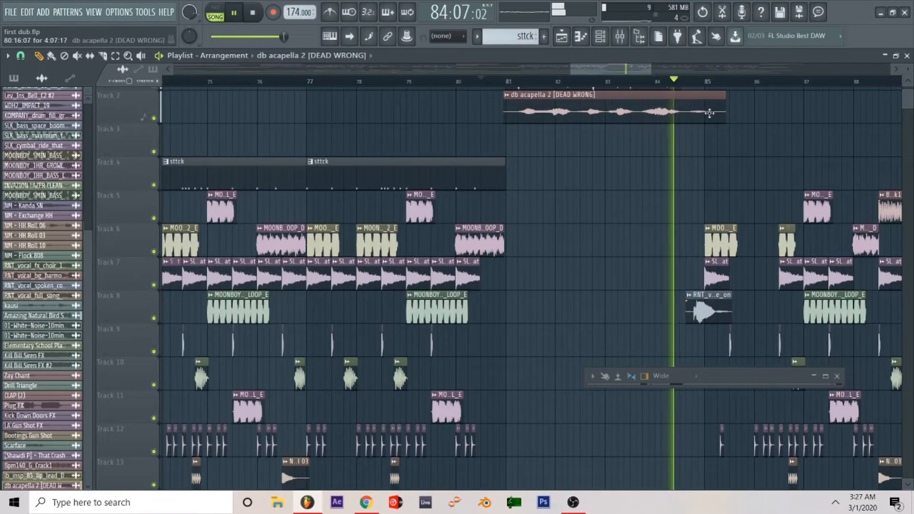
drag(721, 106, 689, 111)
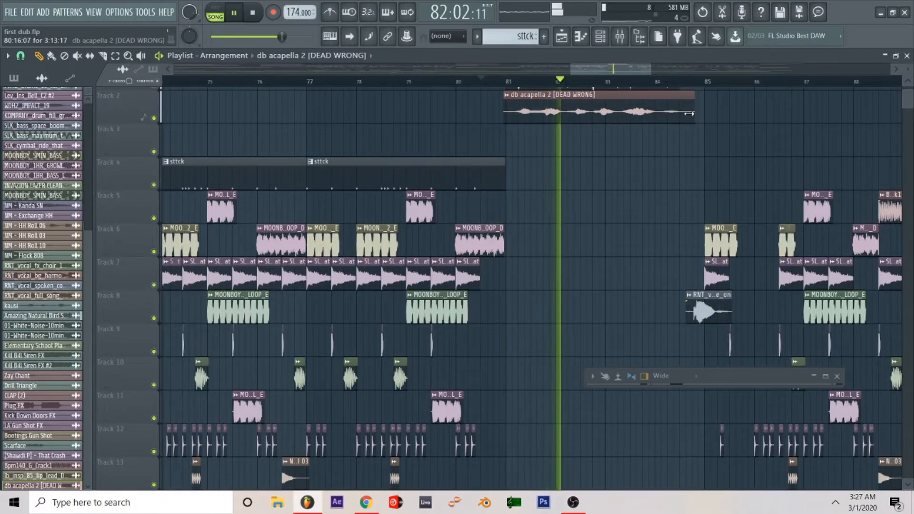
scroll(688, 113, up, 1)
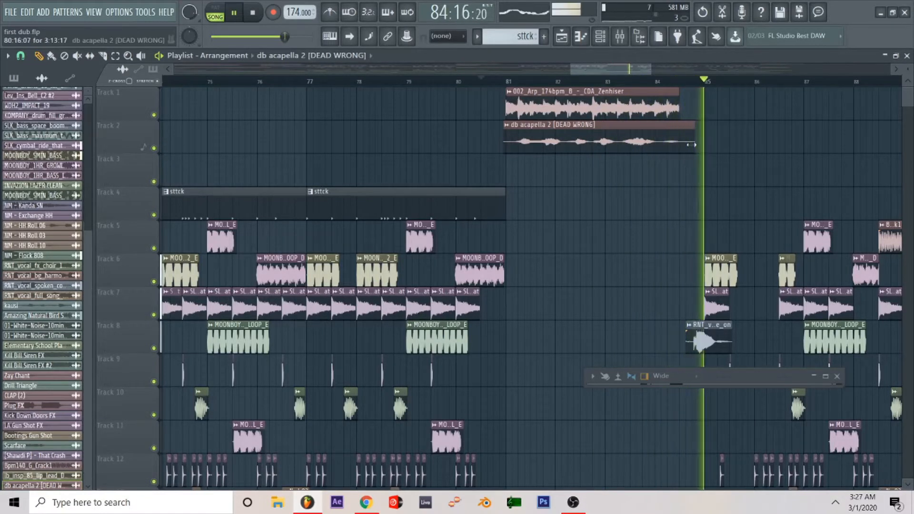
click(407, 82)
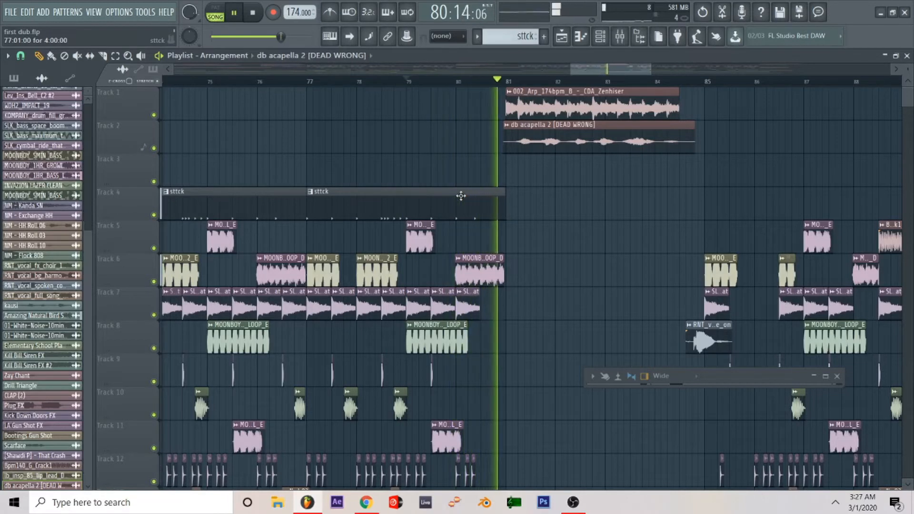
key(space)
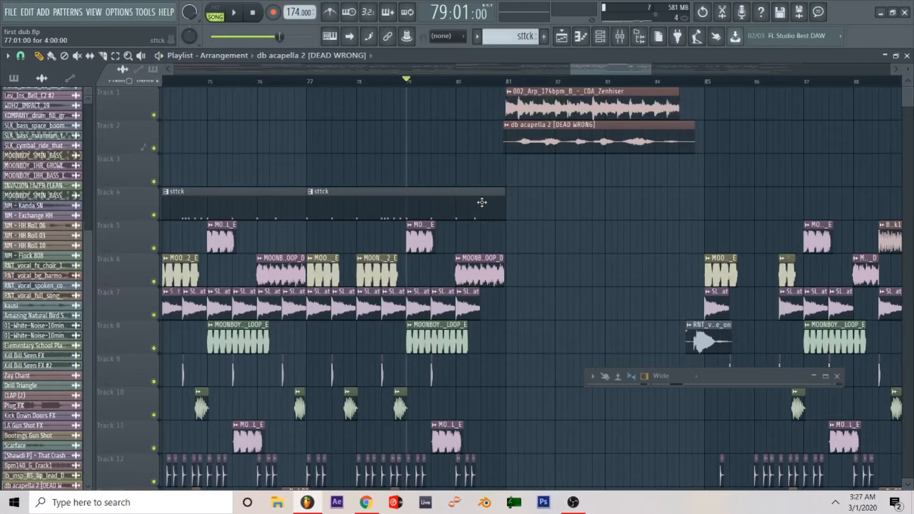
- Try the acapella phrase at lengths of 2:02:17 and 1:05:17, play it, and stretch it to 3:05:17
key(ctrl+z)
drag(708, 131, 616, 135)
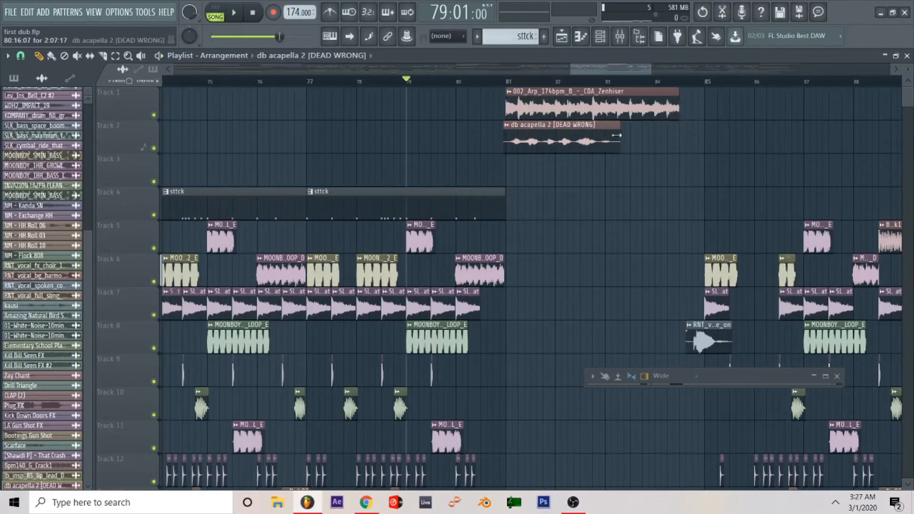
drag(556, 133, 569, 132)
key(space)
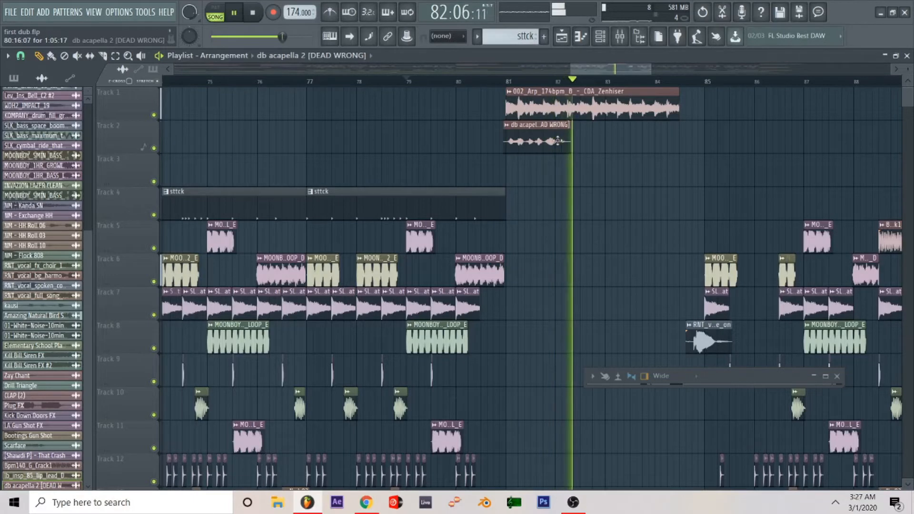
drag(569, 135, 664, 131)
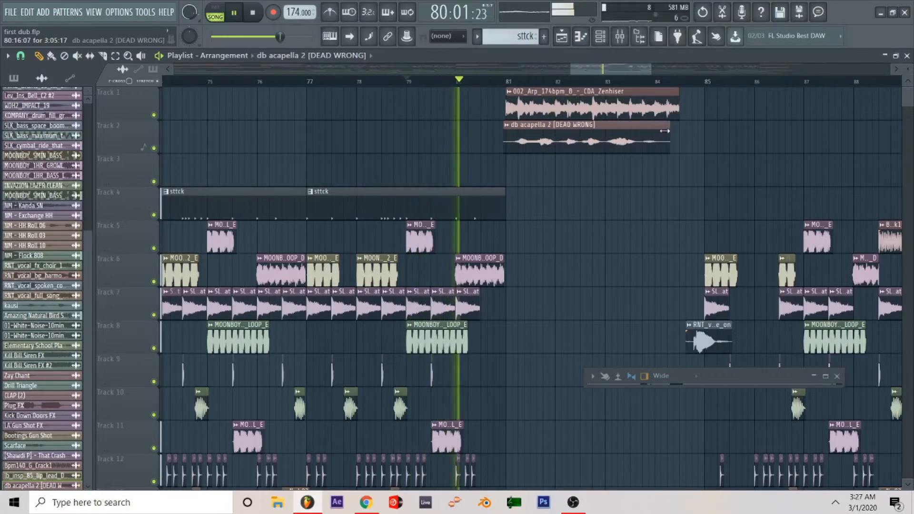
- Undo the acapella's stretch, extend the clip to the arp clip's end near bar 84.5, and play from just before bar 81
key(ctrl+z)
key(space)
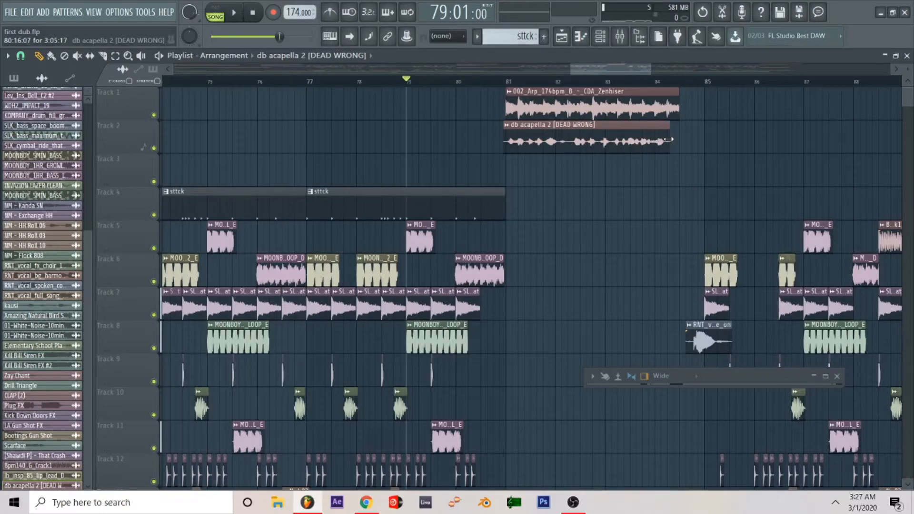
key(space)
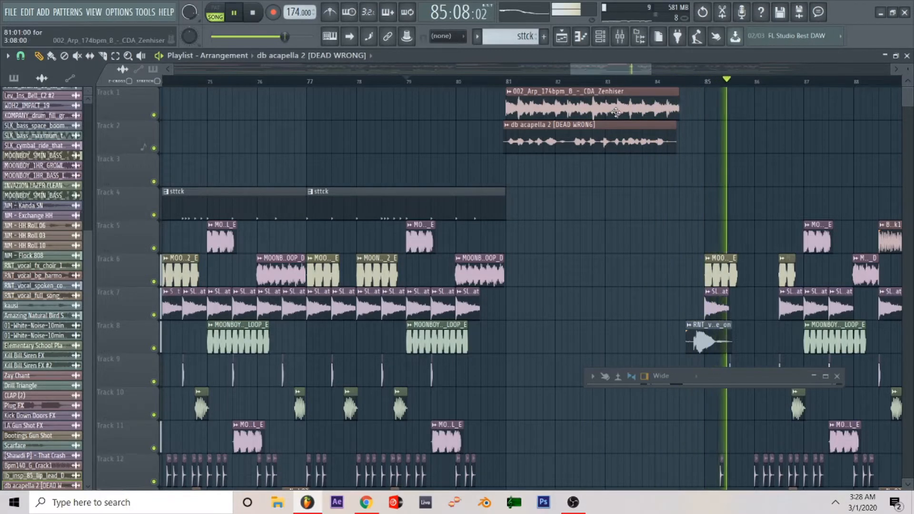
click(503, 81)
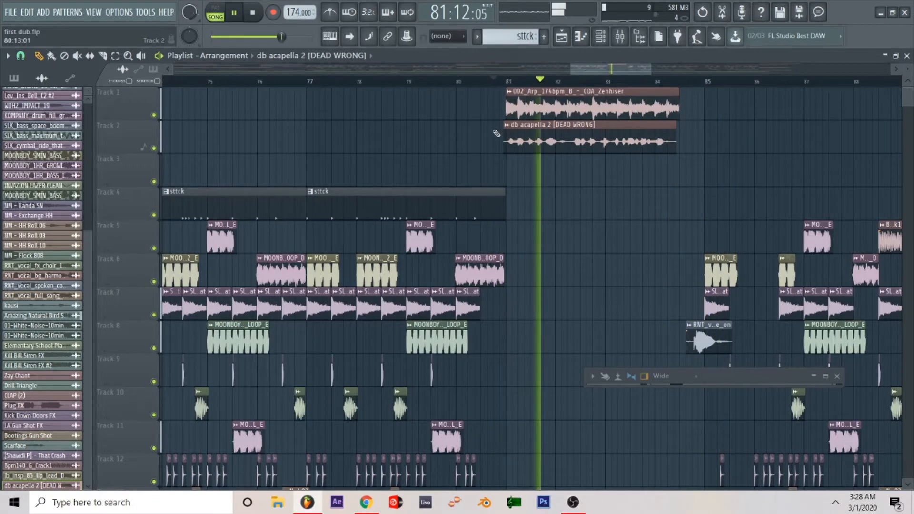
- Open the acapella's sampler settings and lower its time-stretching pitch shift while playing through the gap
scroll(492, 133, up, 1)
key(space)
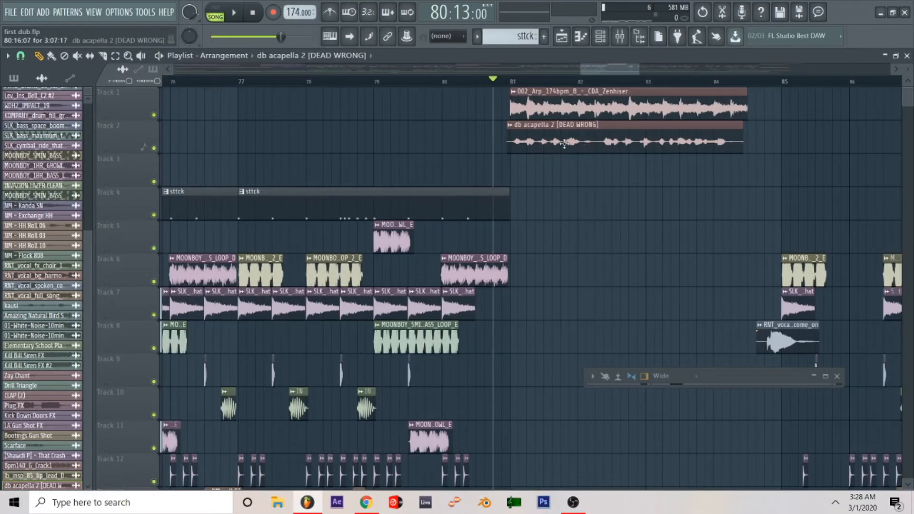
double_click(563, 143)
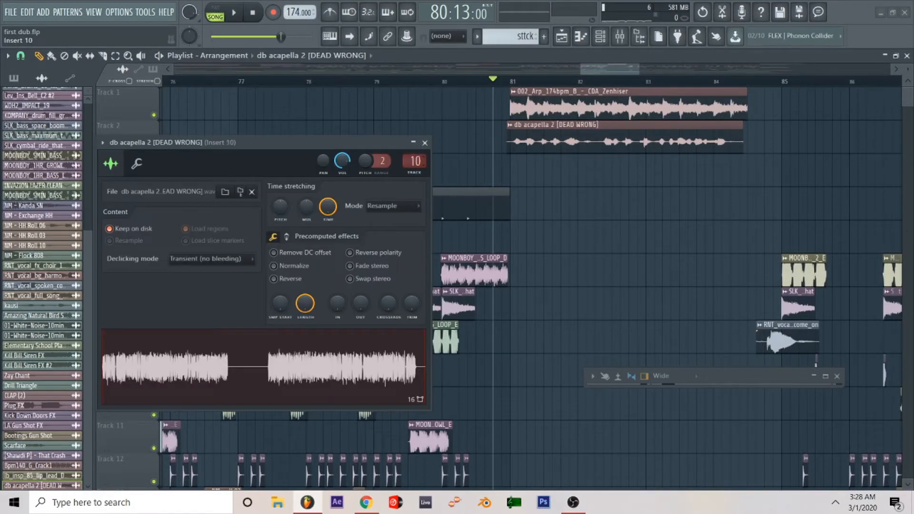
click(137, 165)
key(space)
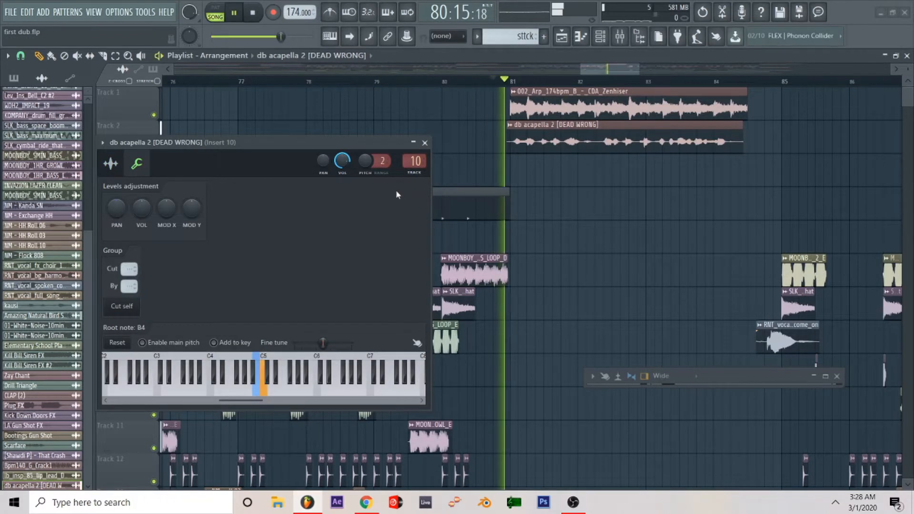
click(110, 164)
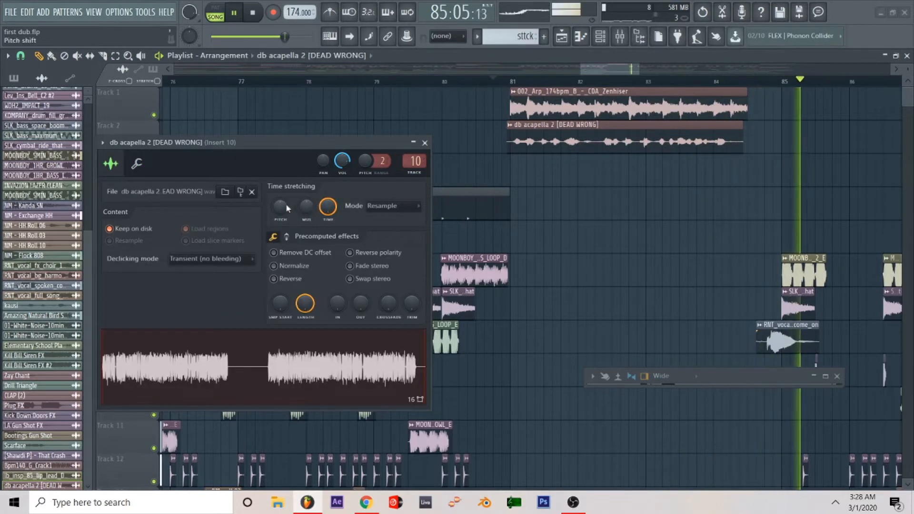
key(space)
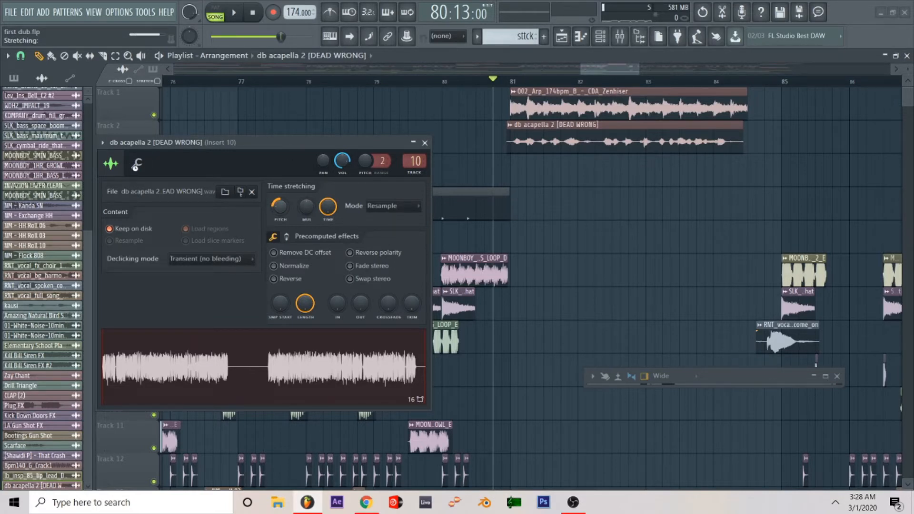
- Enable Add to key for the acapella sample and play it from just before bar 81
click(136, 165)
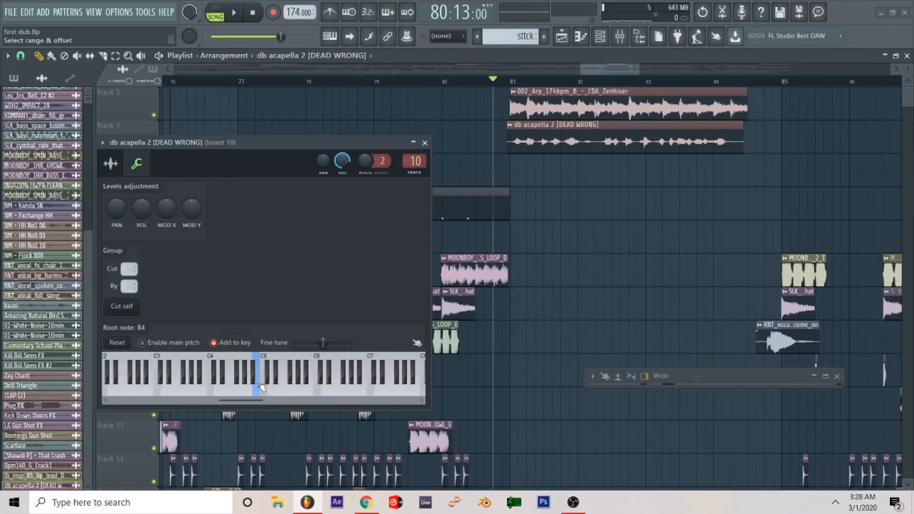
key(space)
click(424, 142)
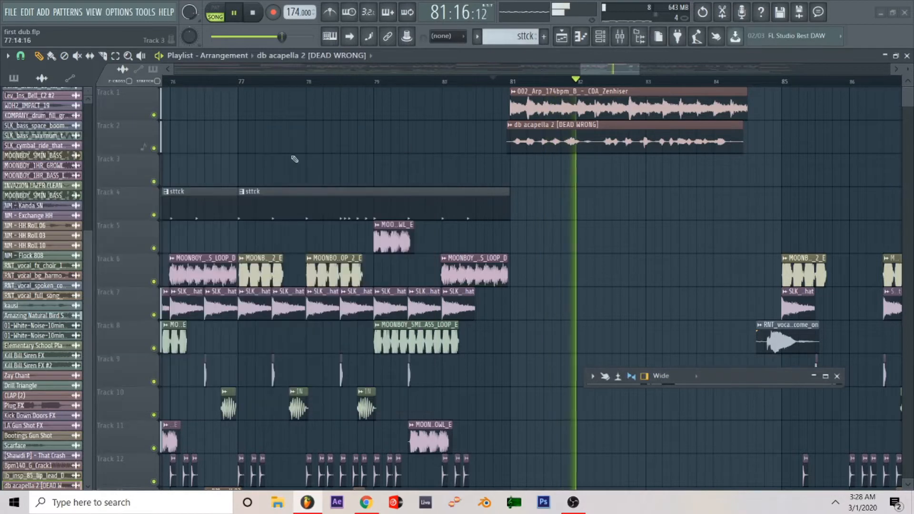
- Raise the acapella's time-stretching pitch shift partway back up and check it by playing through the gap
double_click(565, 129)
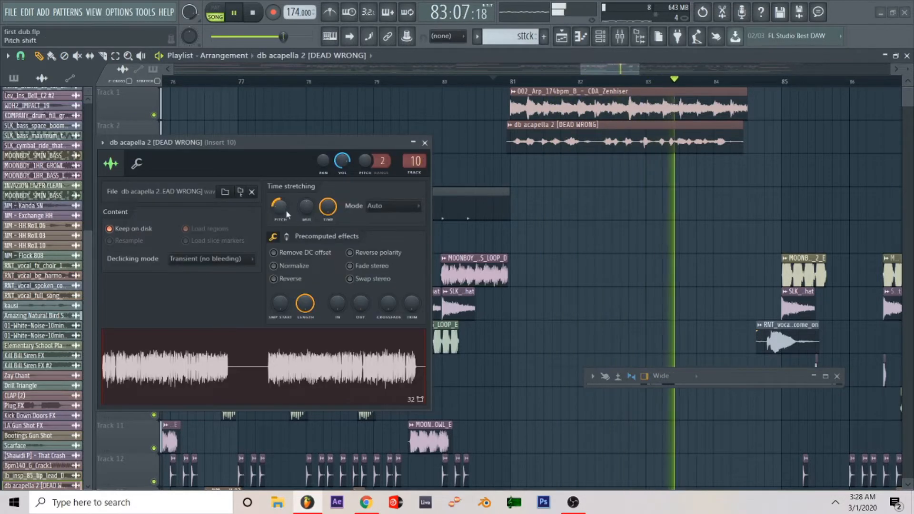
drag(283, 210, 283, 195)
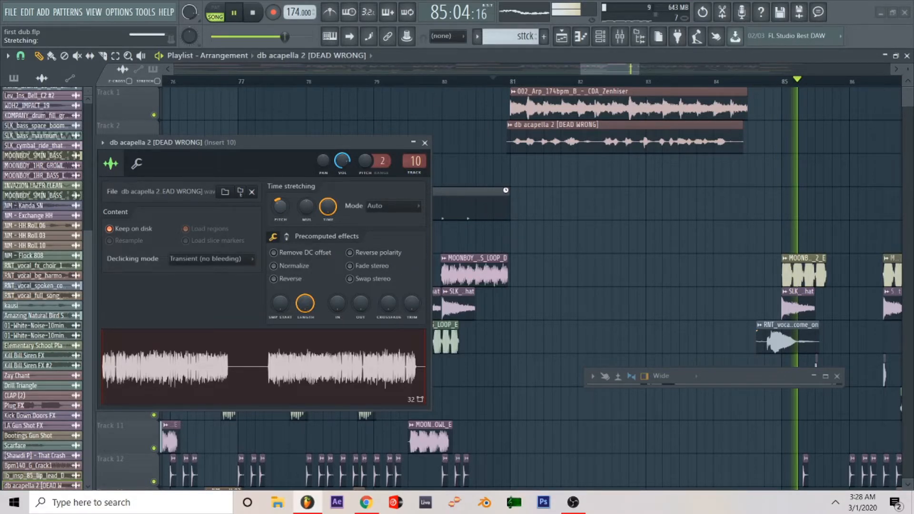
key(space)
key(space)
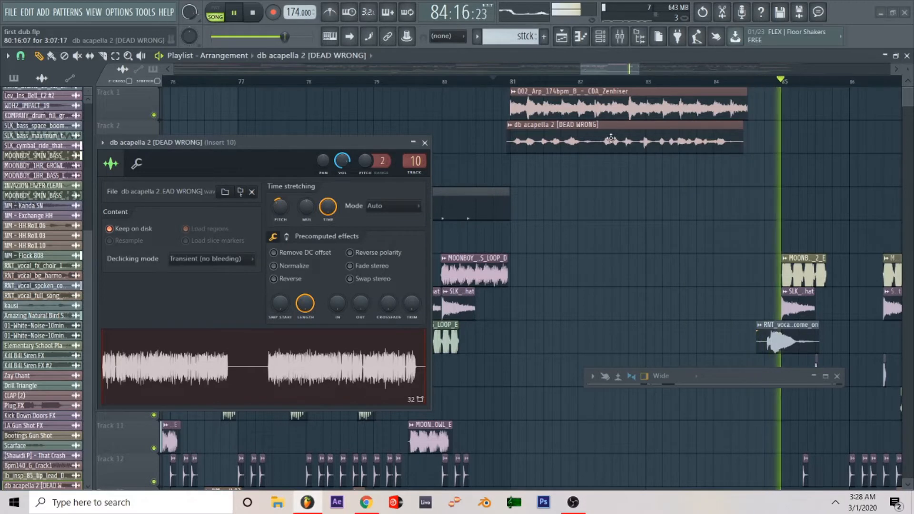
key(space)
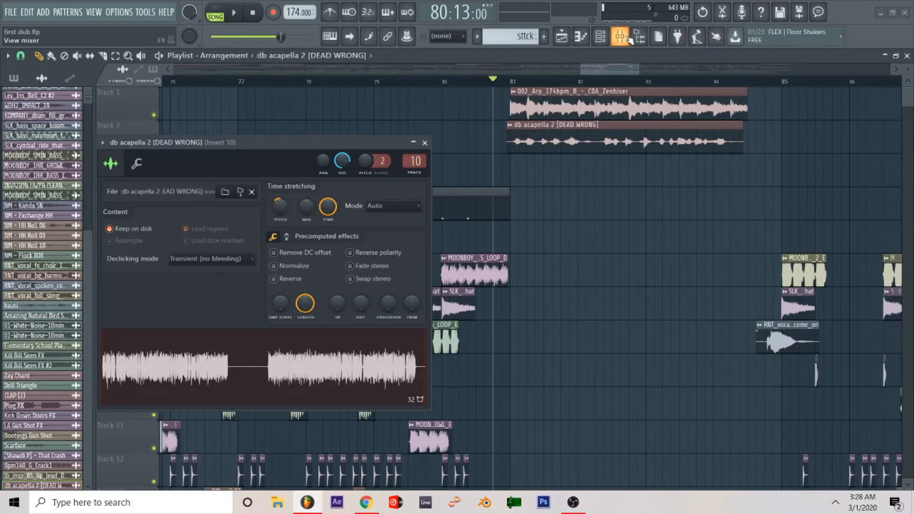
- Route the acapella to mixer track 34 and show that insert in the full mixer
click(825, 377)
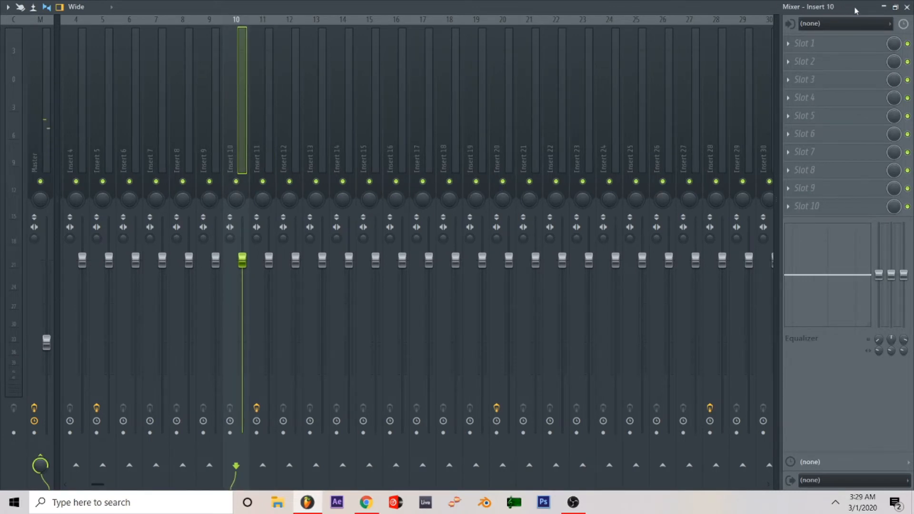
click(884, 7)
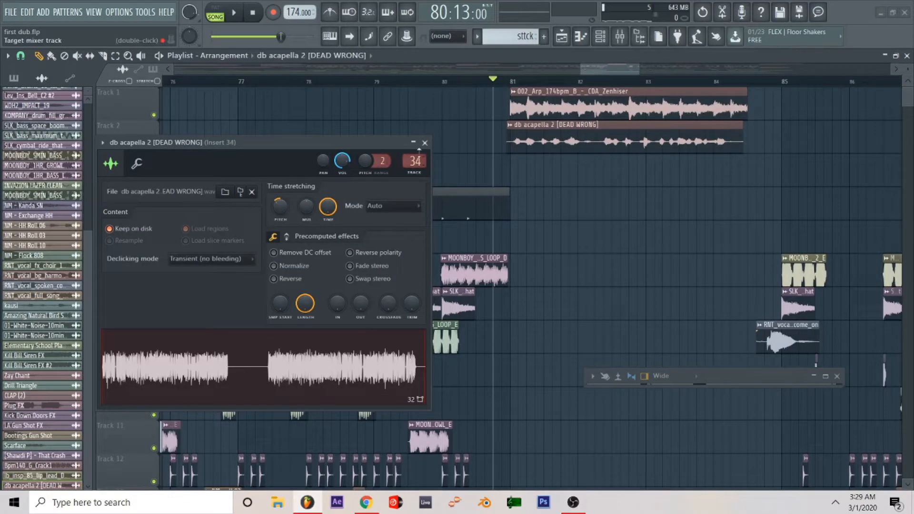
click(425, 143)
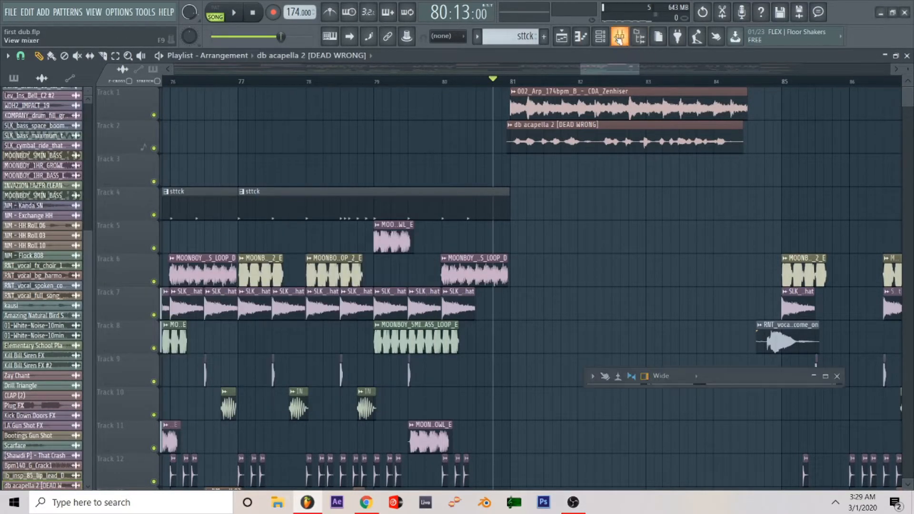
click(827, 376)
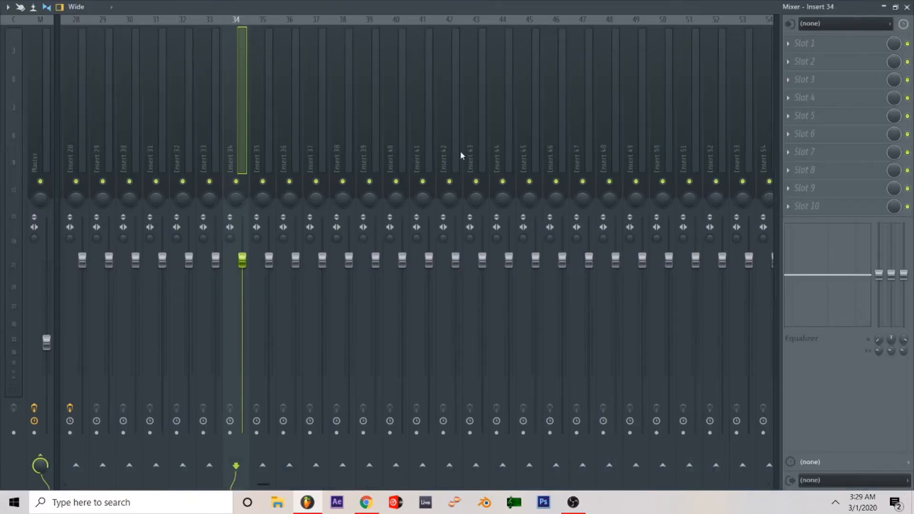
- Load Gross Beat in slot 4 of Insert 34 with the Nick Mira - Flux bank and choose its Repeats time pattern
click(828, 103)
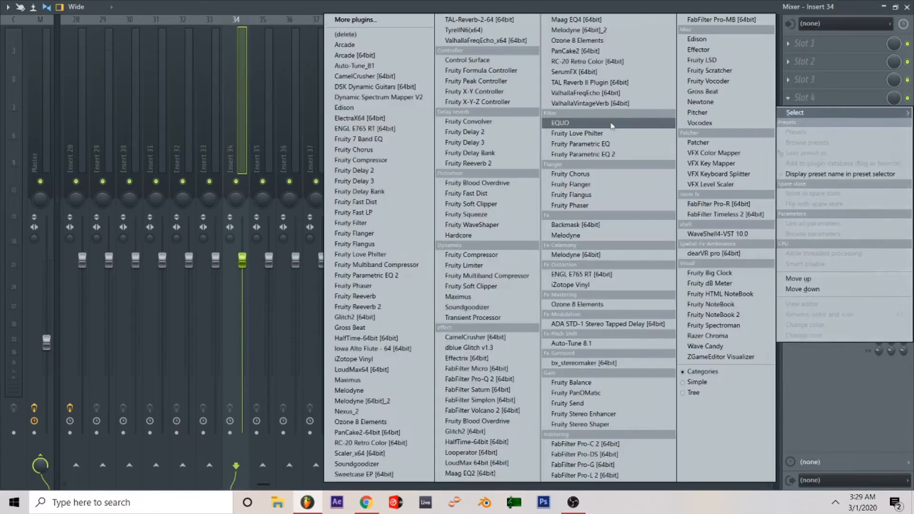
click(379, 328)
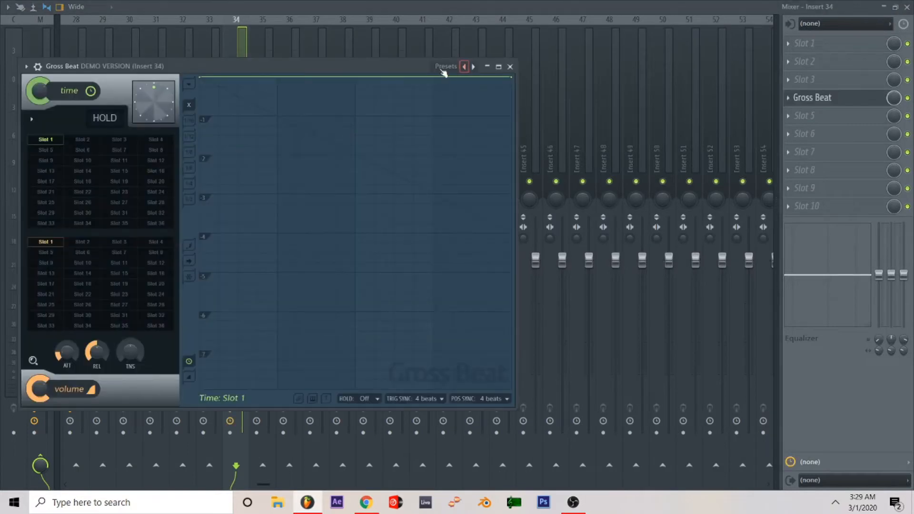
click(443, 69)
click(485, 109)
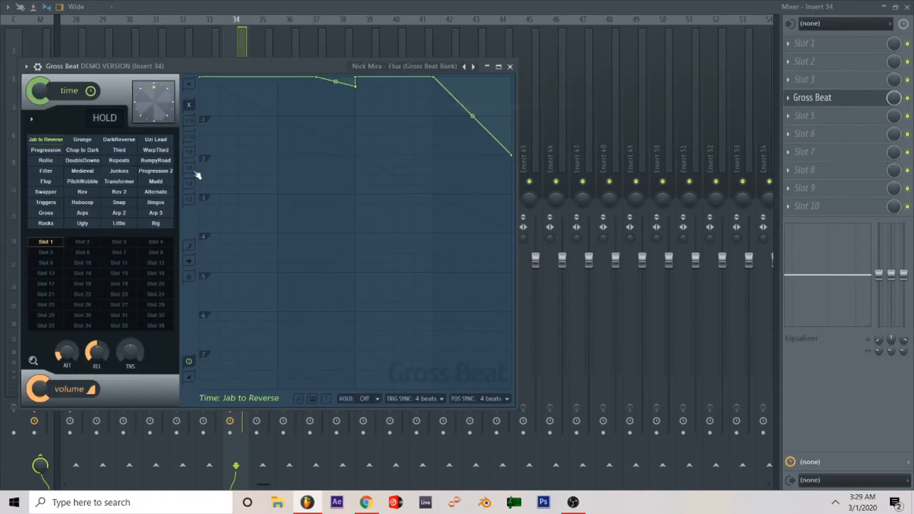
click(125, 164)
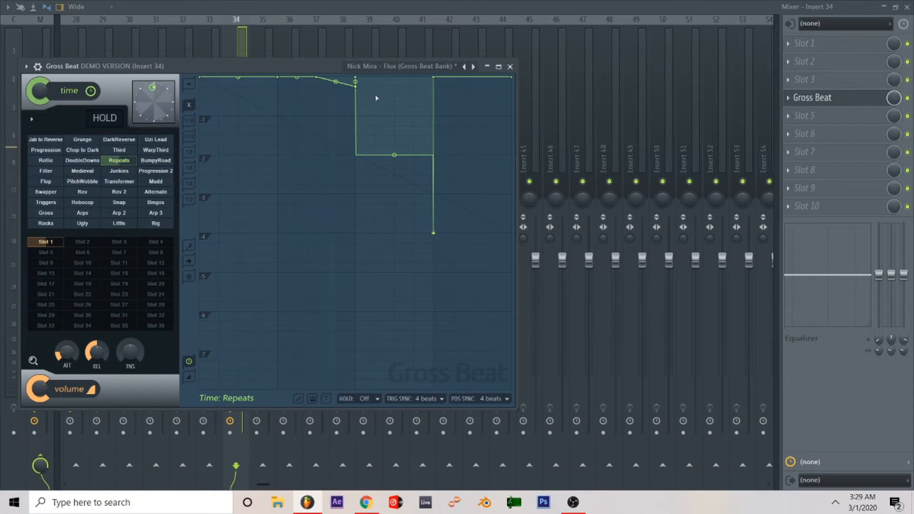
click(510, 66)
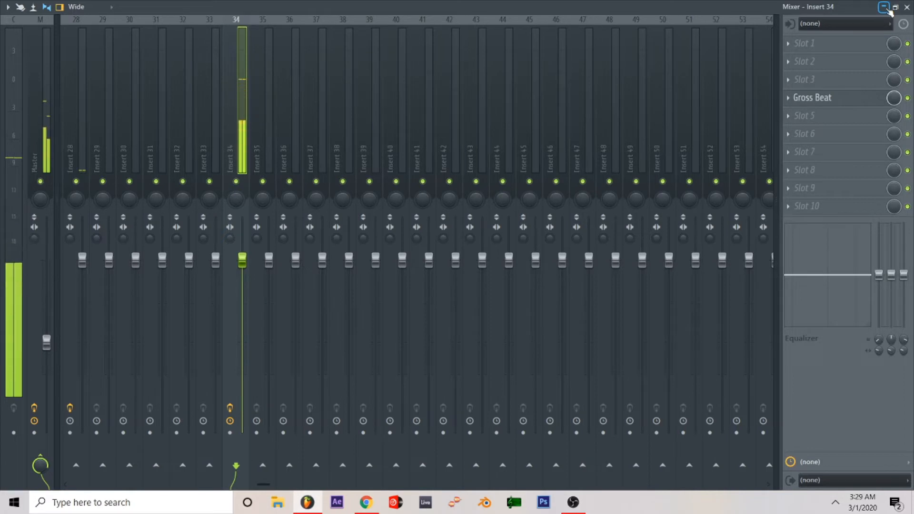
- Try HalfTime-64bit in slot 5 of Insert 34 with a 1/2 loop during playback
click(838, 115)
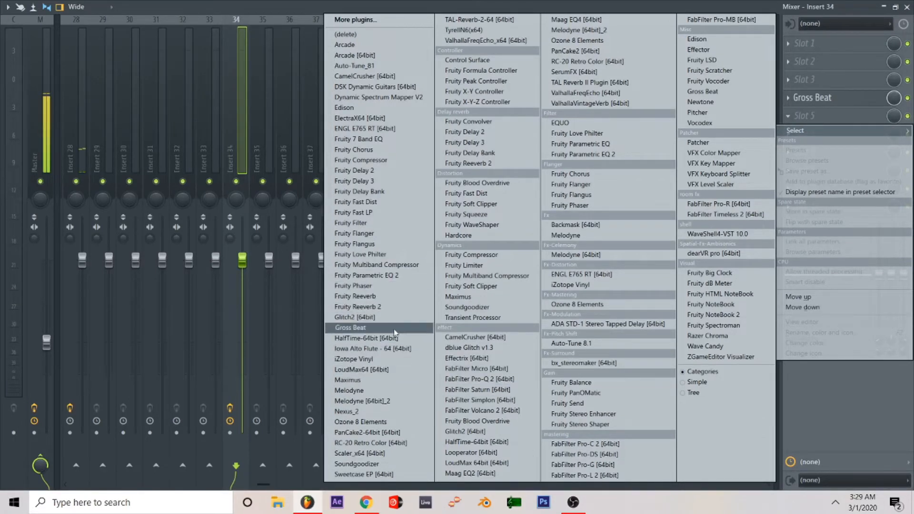
click(403, 338)
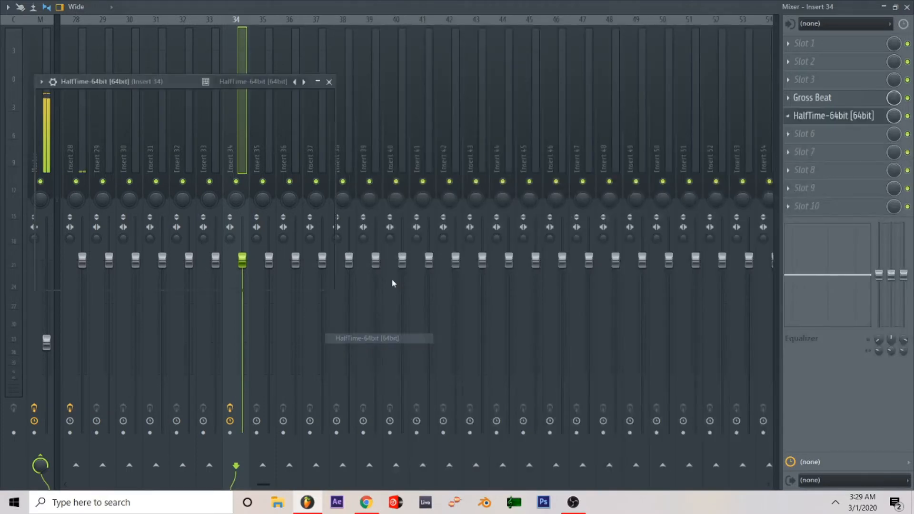
key(space)
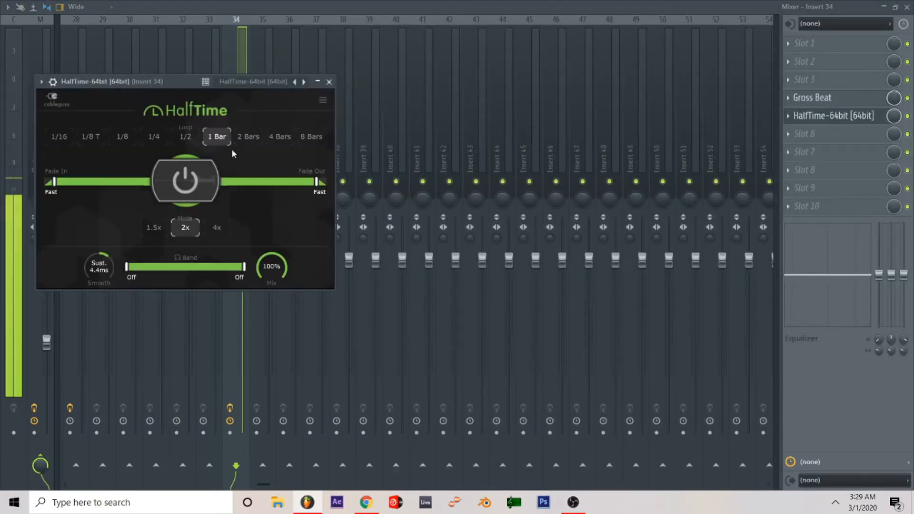
click(186, 137)
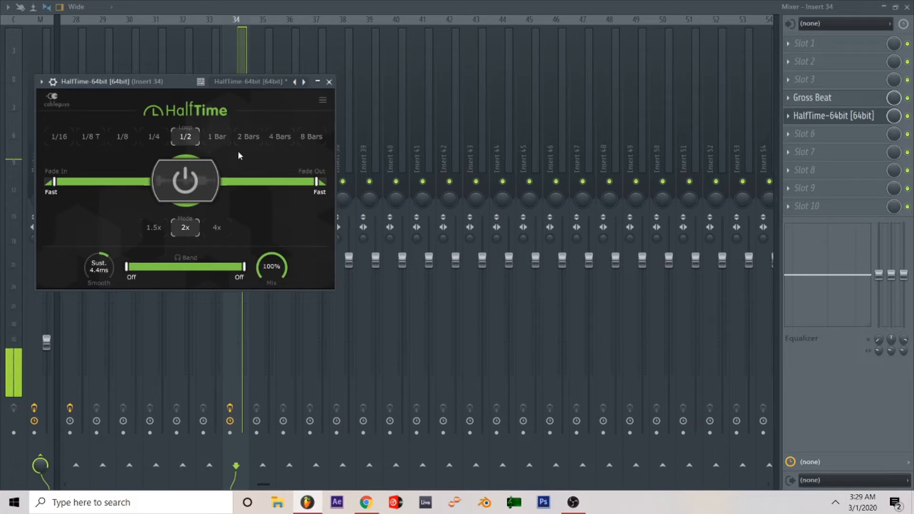
click(329, 82)
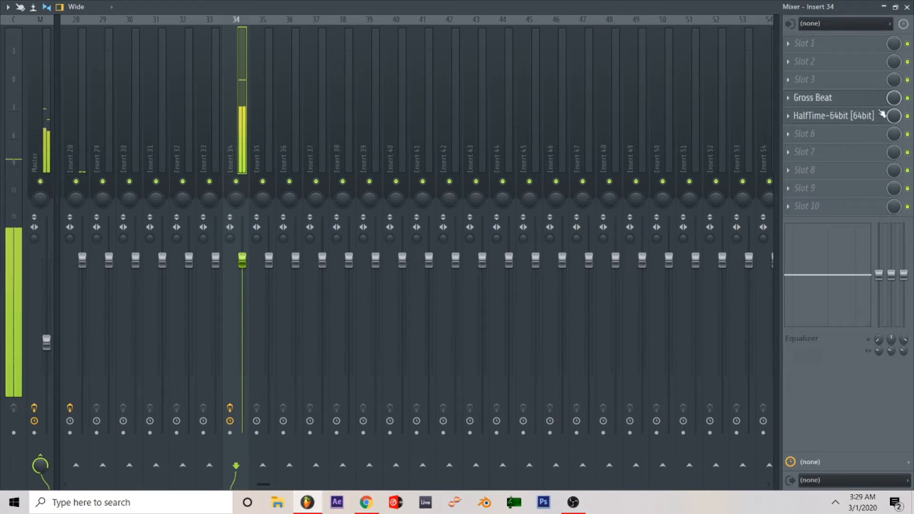
- Try HalfTime with its mix at 3%, then at 50%, and play the acapella
click(850, 115)
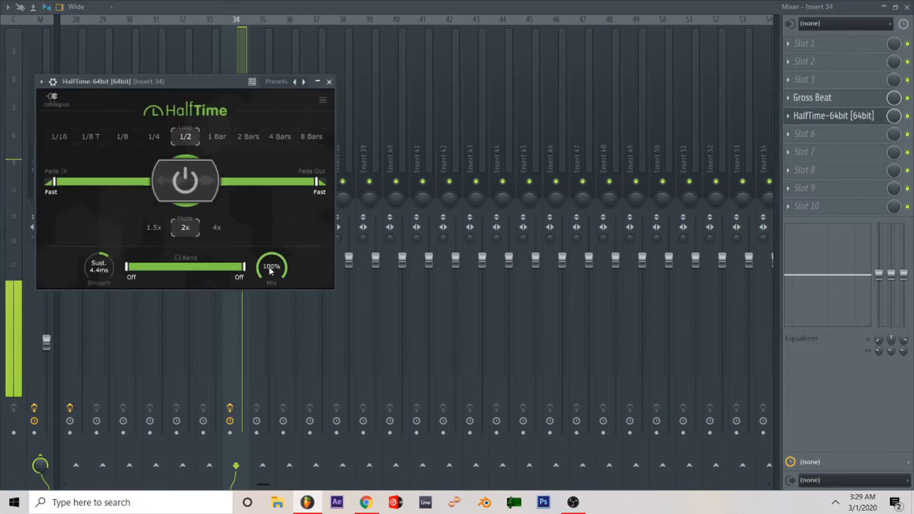
drag(270, 265, 270, 272)
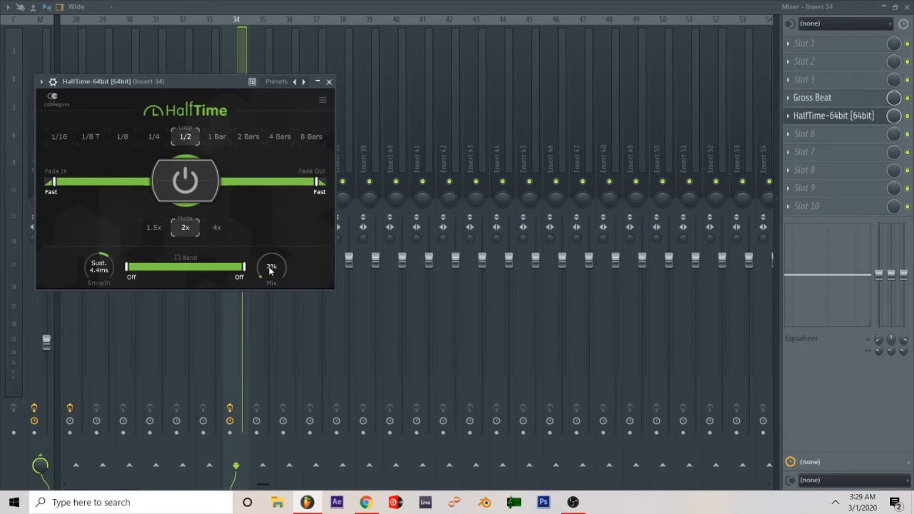
click(401, 3)
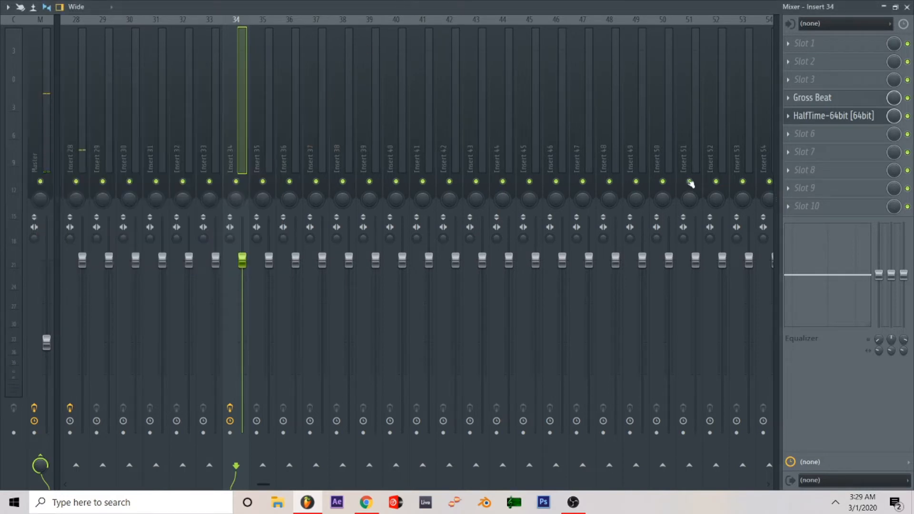
click(870, 115)
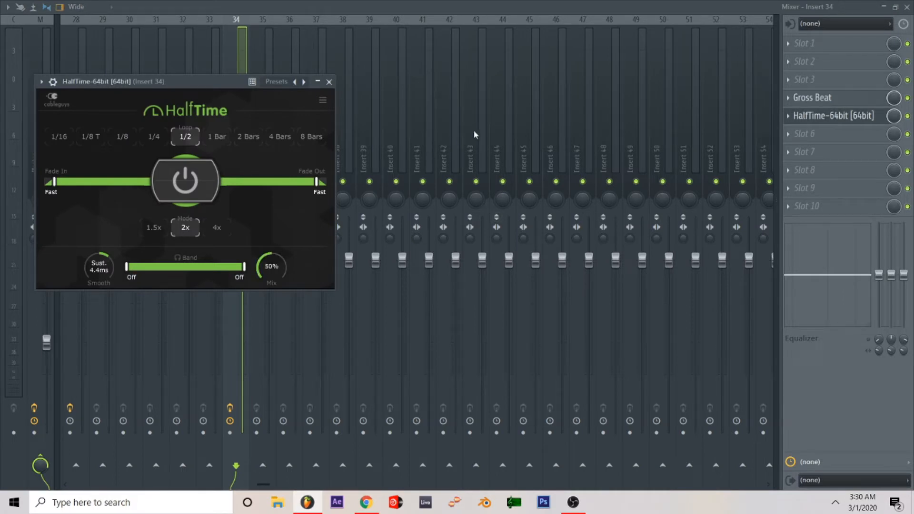
click(455, 9)
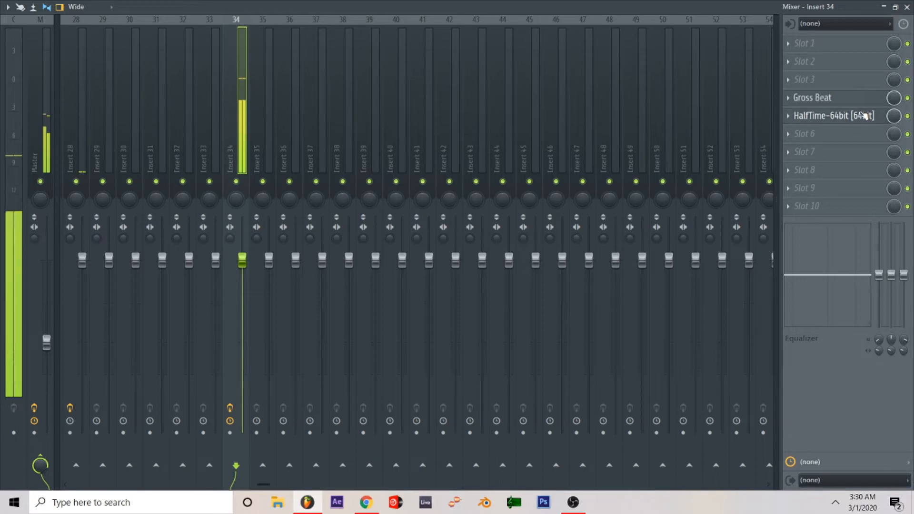
- Replace HalfTime in slot 5 with Fruity Flangus, close the mixer and stop playback
click(790, 117)
mouse_move(809, 131)
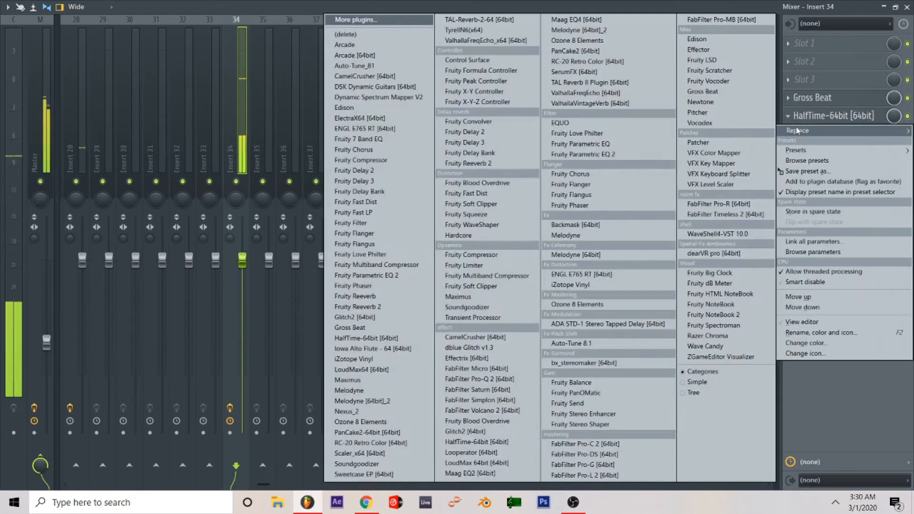
click(383, 244)
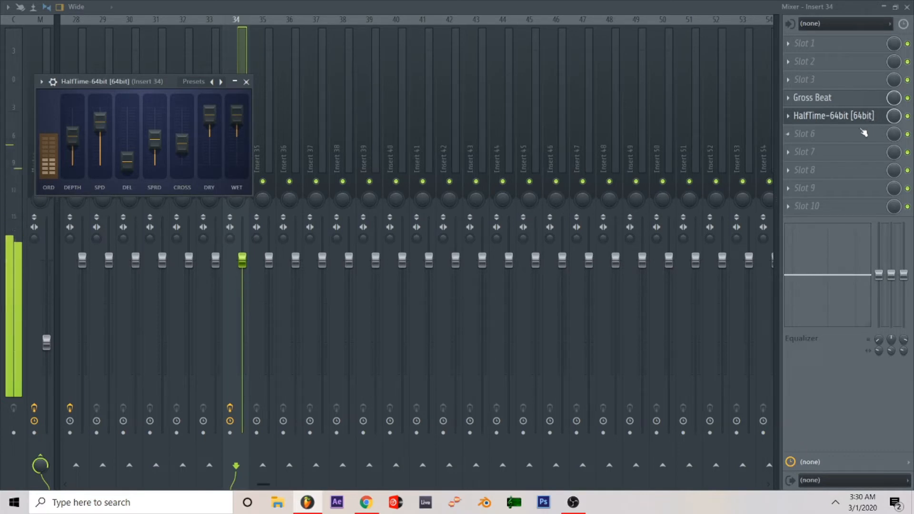
click(906, 7)
key(space)
- Look over the arrangement around and after the gap, including the lower tracks from bar 85 onward
scroll(526, 278, down, 8)
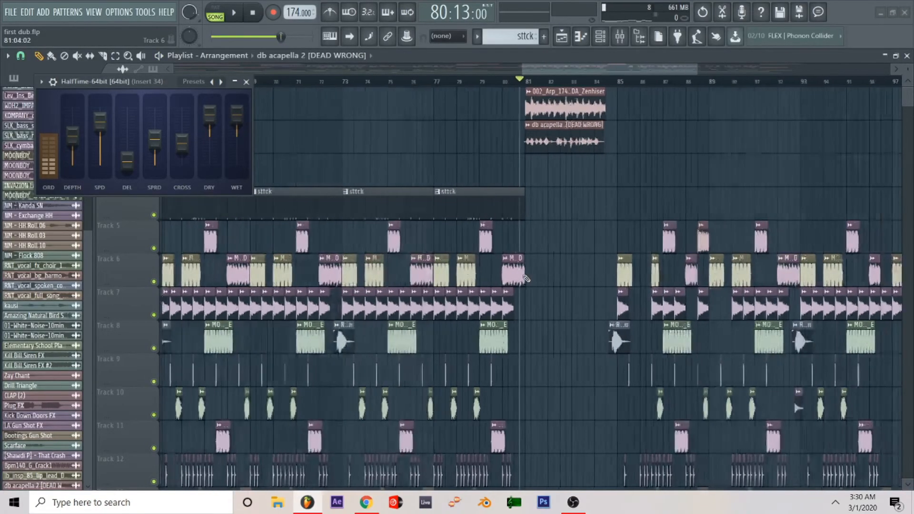
scroll(526, 278, down, 2)
scroll(790, 121, up, 4)
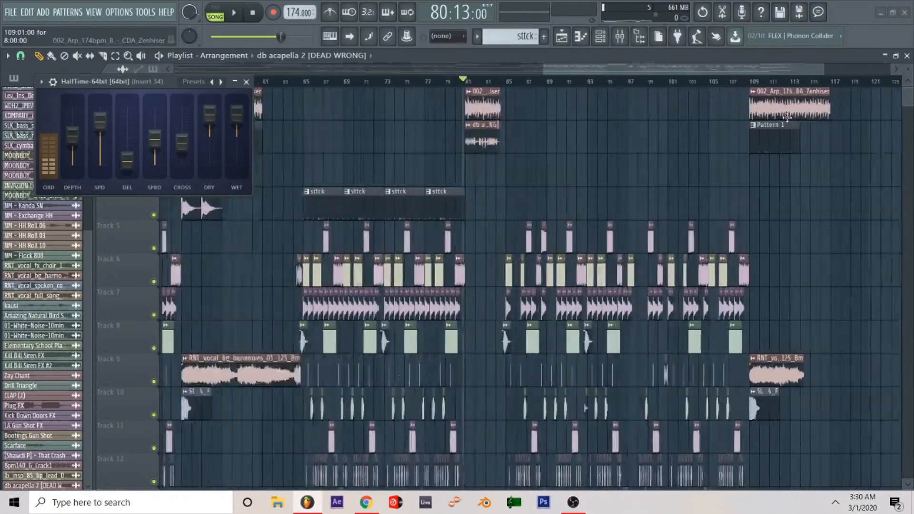
scroll(540, 233, down, 3)
scroll(540, 233, down, 3)
scroll(523, 197, up, 4)
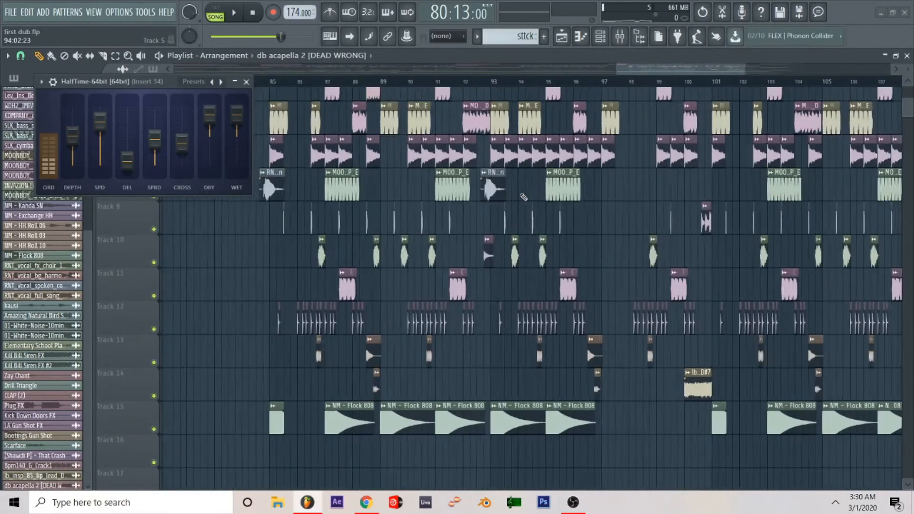
- Play the arrangement from about bar 79 into the acapella section at bar 81 and look over the surrounding bars
scroll(422, 197, down, 2)
scroll(420, 194, up, 5)
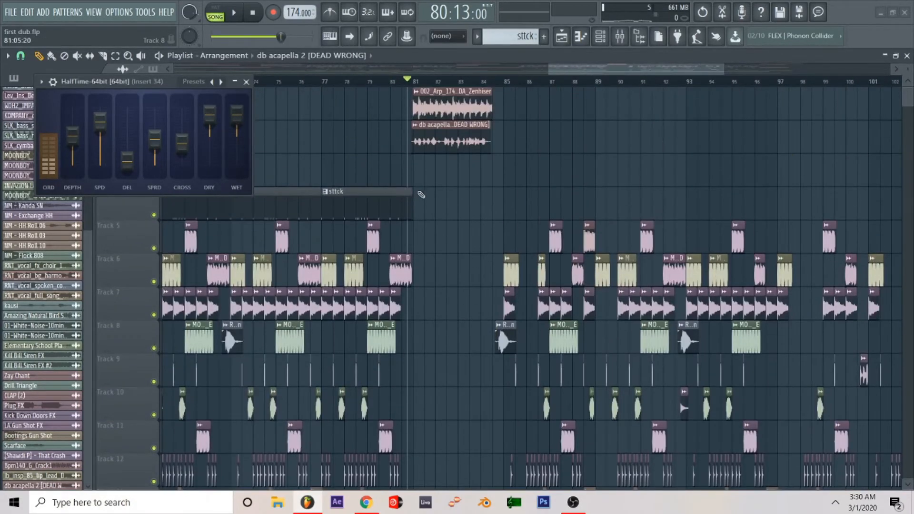
click(383, 89)
key(space)
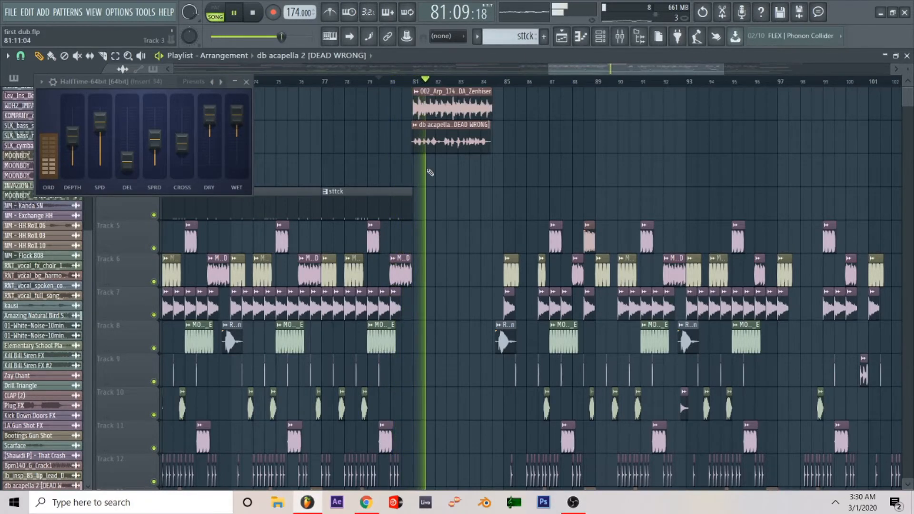
scroll(448, 177, down, 2)
key(space)
scroll(449, 177, down, 8)
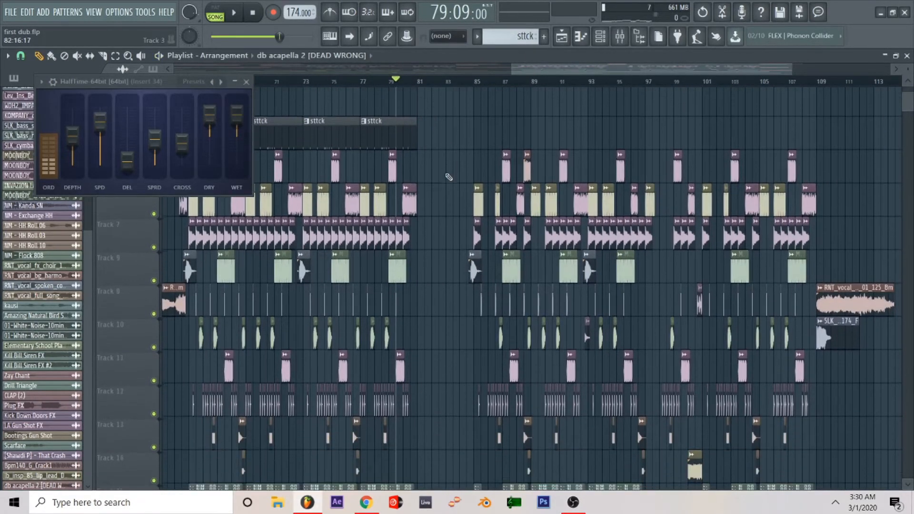
scroll(449, 177, up, 8)
scroll(447, 176, up, 1)
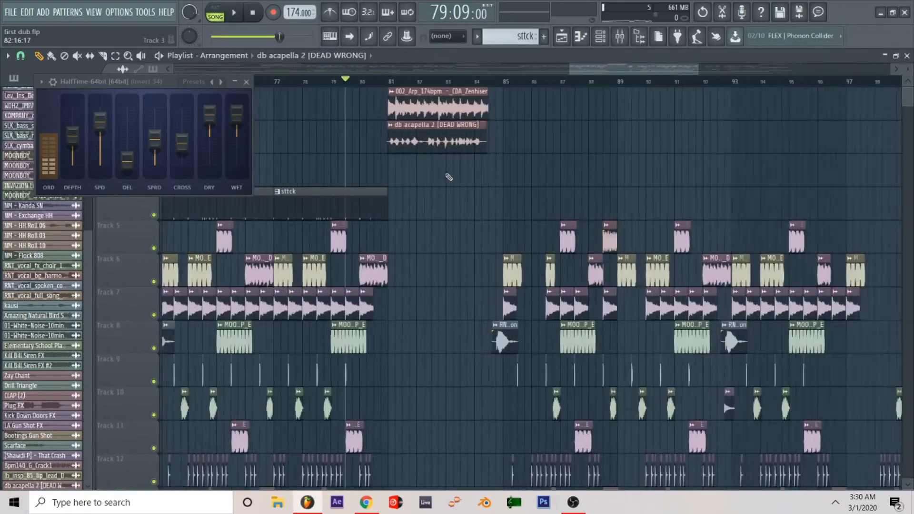
key(space)
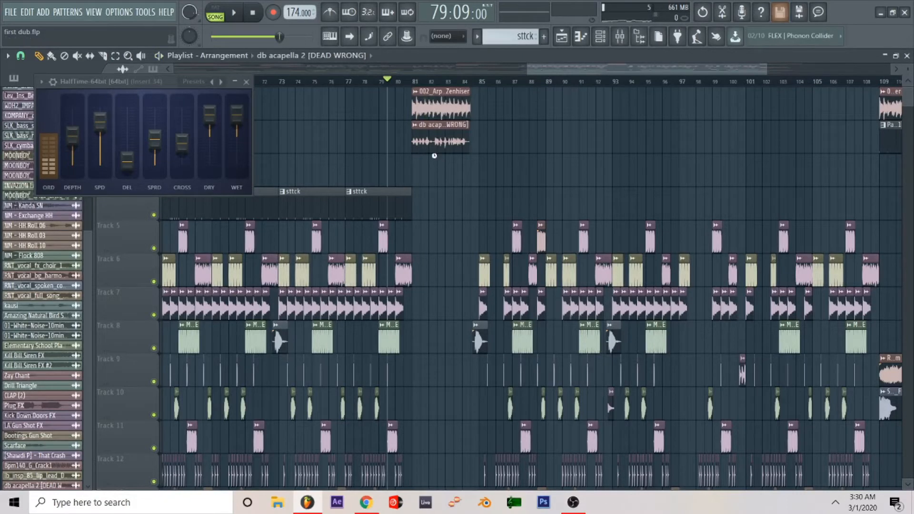
- Delete the db acapella 2 [DEAD WRONG] clip at bar 81 on Track 2 and compare the gap with the breakdown at bar 53
scroll(434, 156, down, 2)
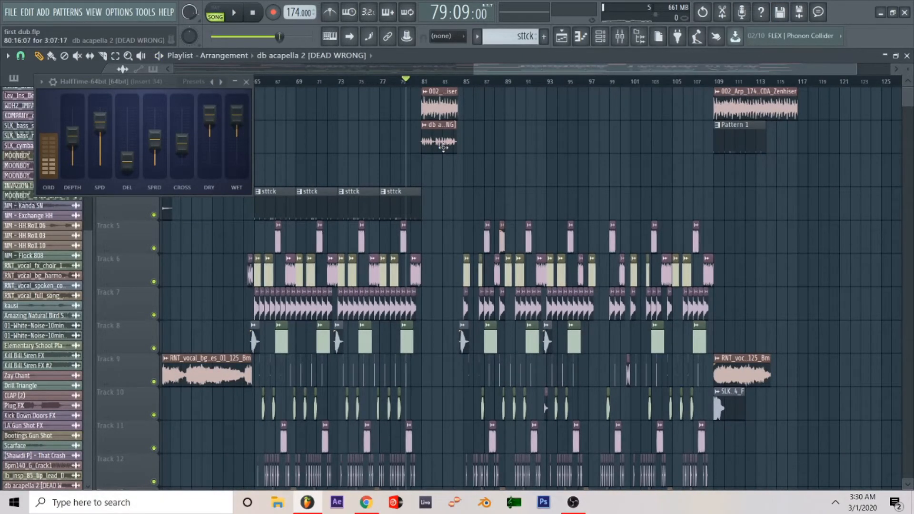
scroll(447, 151, down, 3)
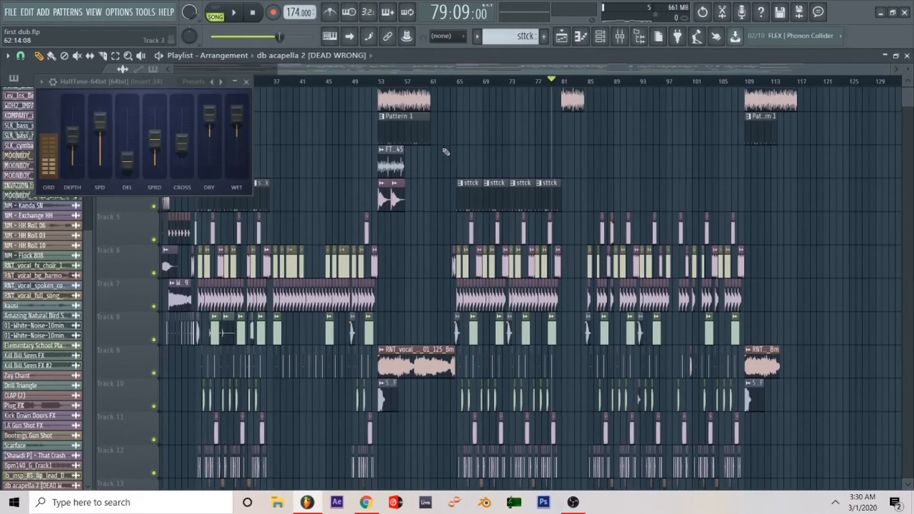
scroll(446, 152, up, 5)
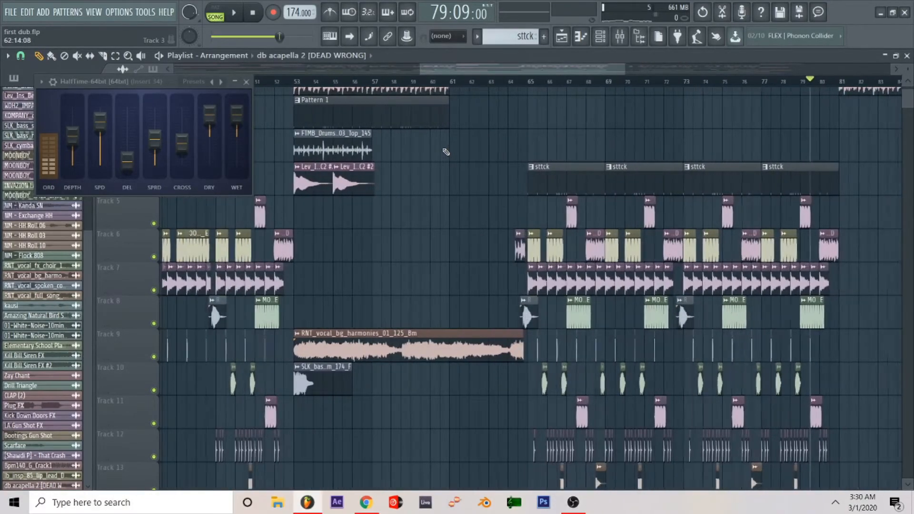
scroll(446, 152, down, 3)
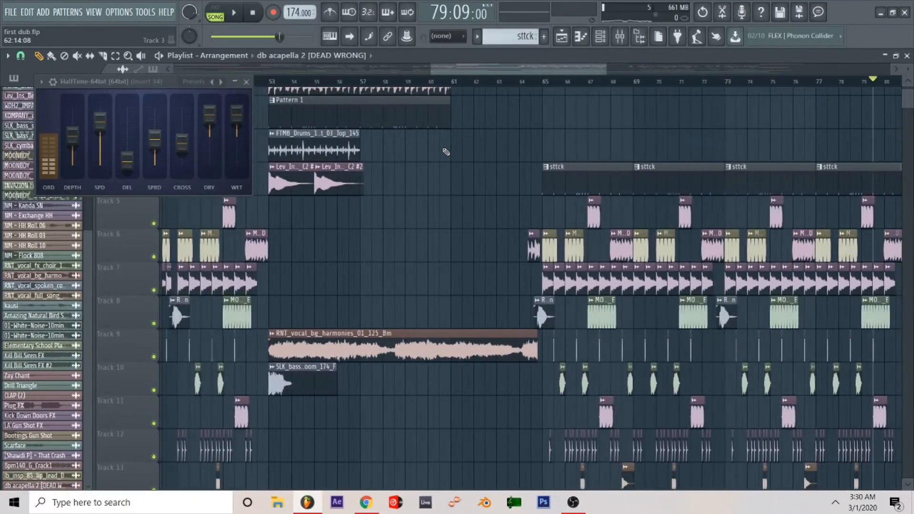
scroll(759, 128, right, 2)
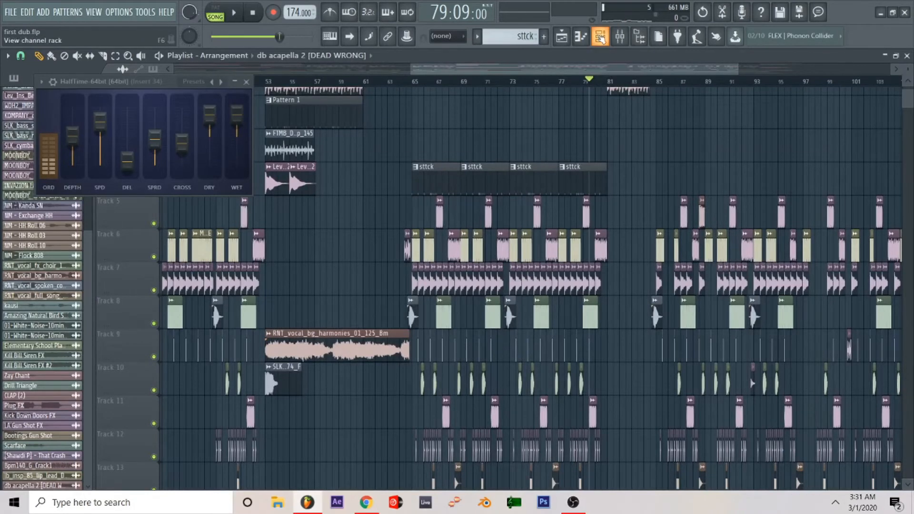
- Open the sample browser and look through the Living Large Drum Pack 2019 folders, including the Nick Mira Touch Kit
click(600, 37)
click(620, 37)
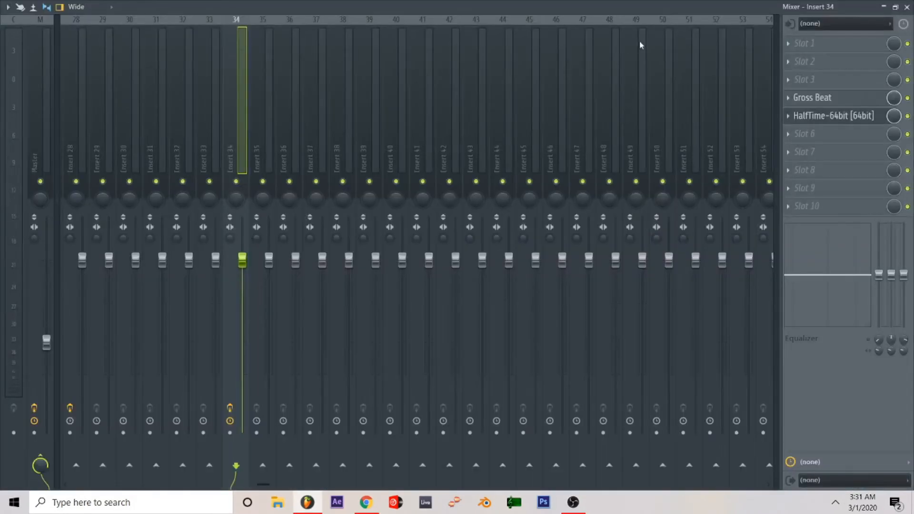
click(884, 6)
click(639, 37)
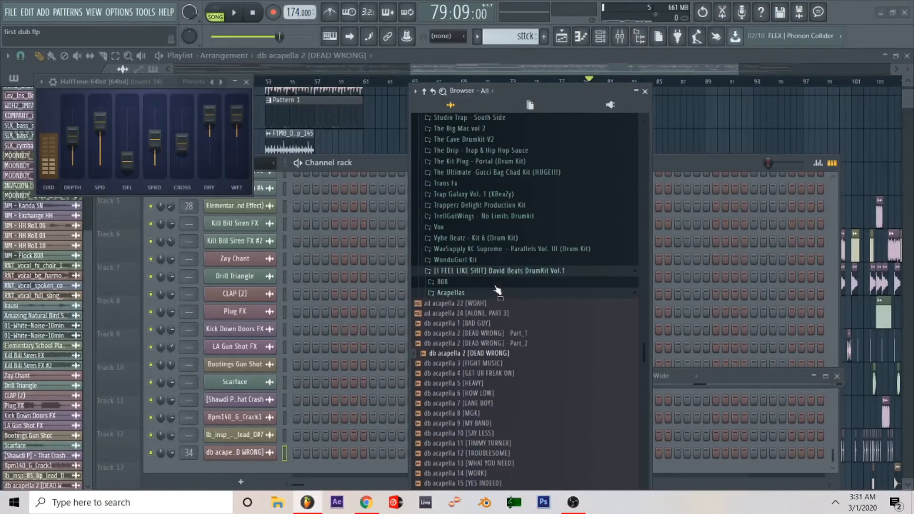
scroll(496, 290, up, 1)
click(447, 329)
scroll(490, 295, up, 15)
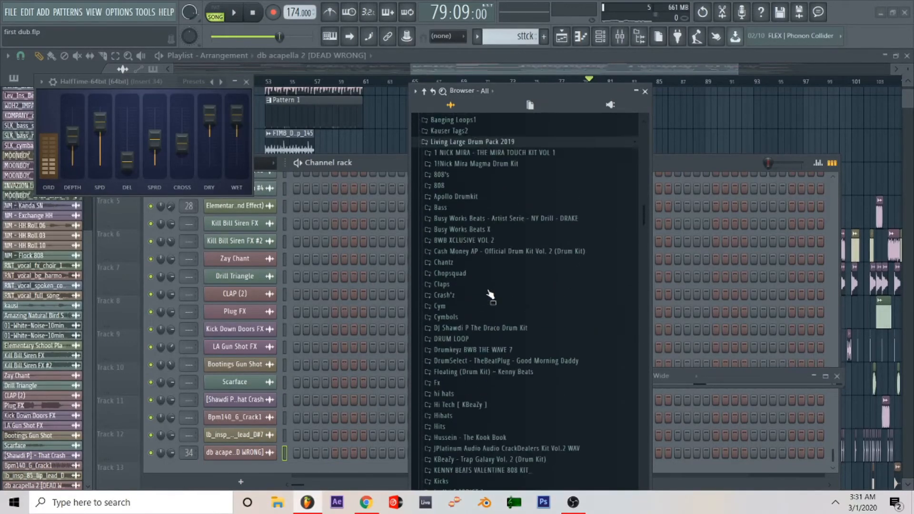
click(452, 285)
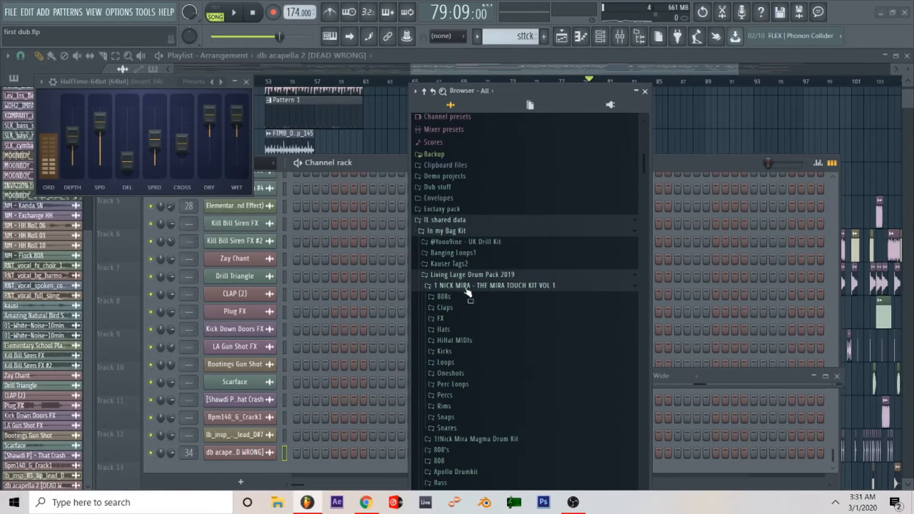
scroll(469, 319, down, 6)
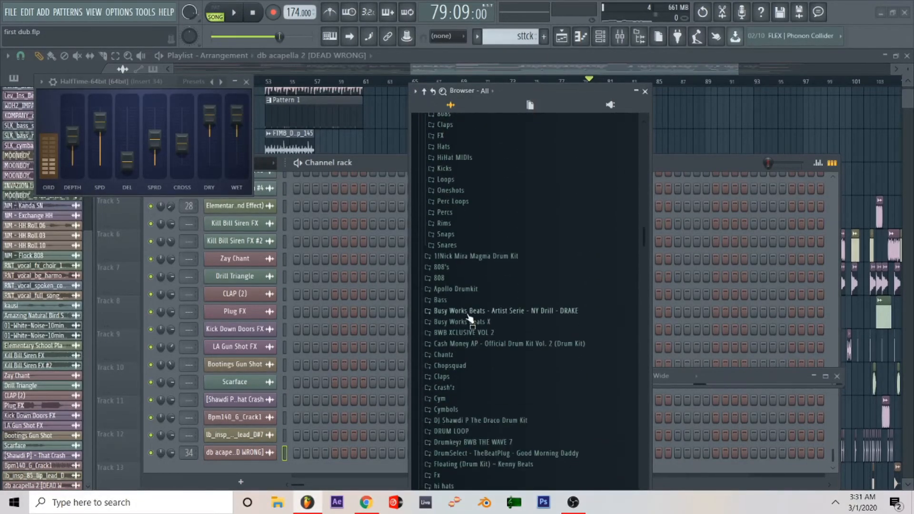
scroll(471, 321, up, 5)
scroll(457, 214, up, 3)
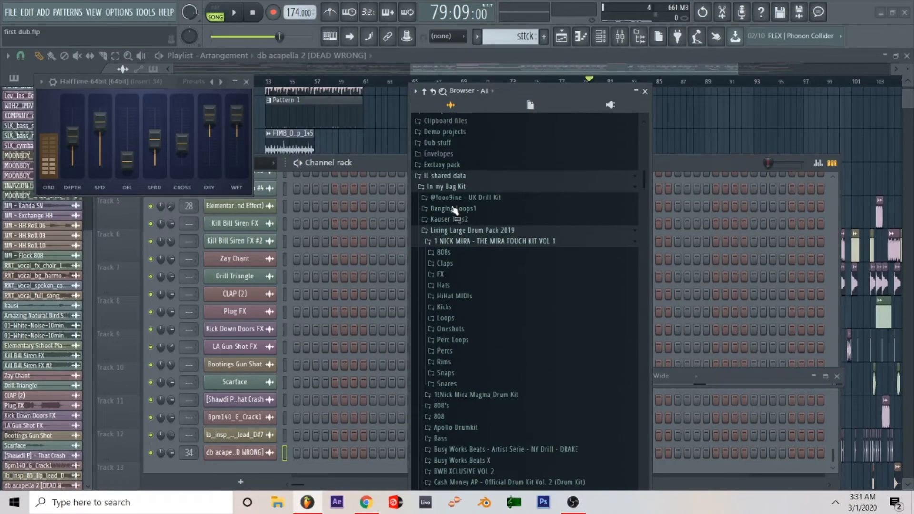
- Look through the UK Drill Kit subfolders in the sample browser and collapse the kit again
click(460, 223)
scroll(452, 241, down, 1)
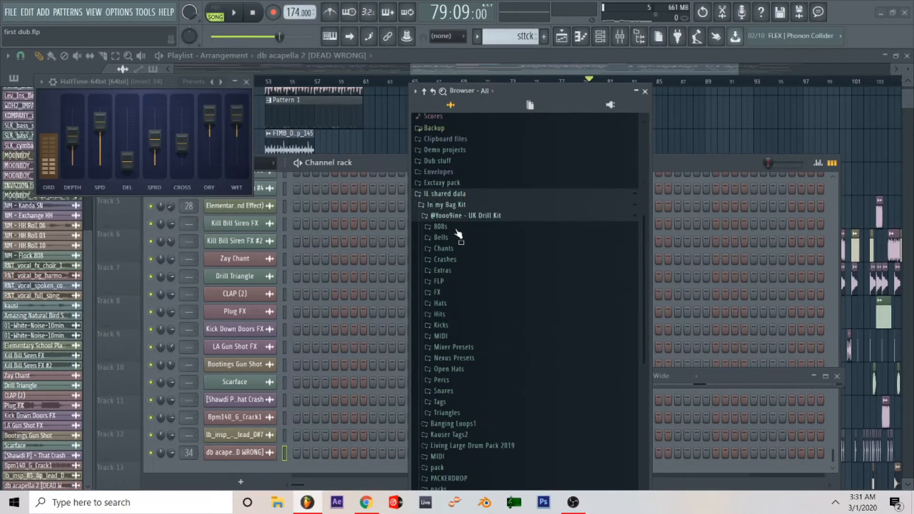
click(459, 218)
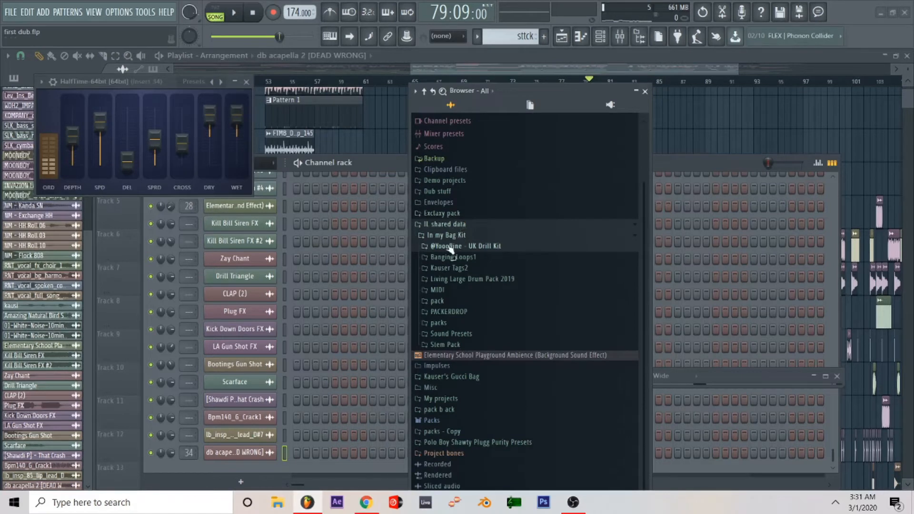
scroll(449, 247, up, 3)
- Add the Scarface sample from the recent files to Track 2, close the browser and position the clip at bar 81
click(439, 131)
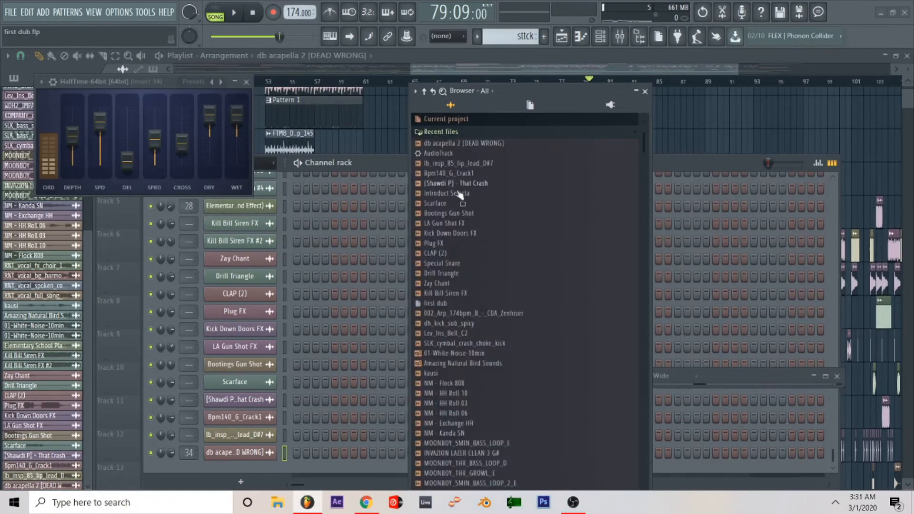
scroll(459, 198, down, 1)
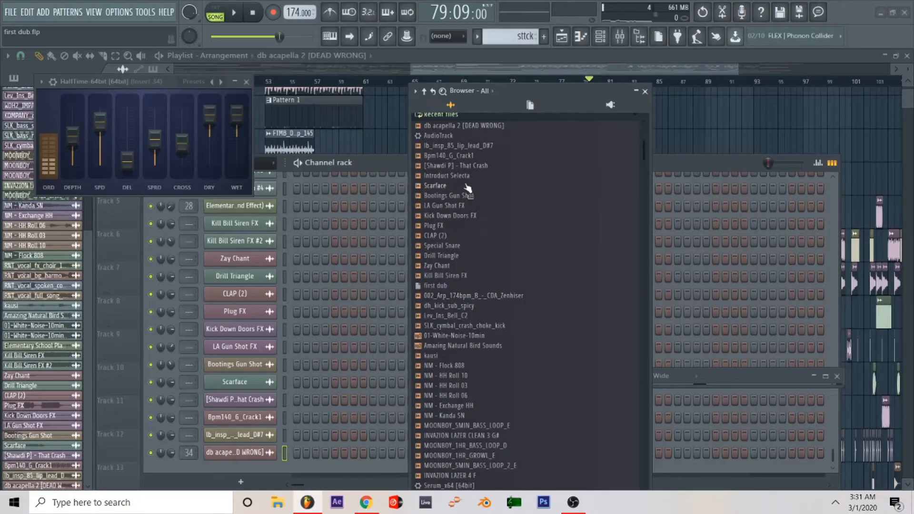
drag(445, 193, 721, 103)
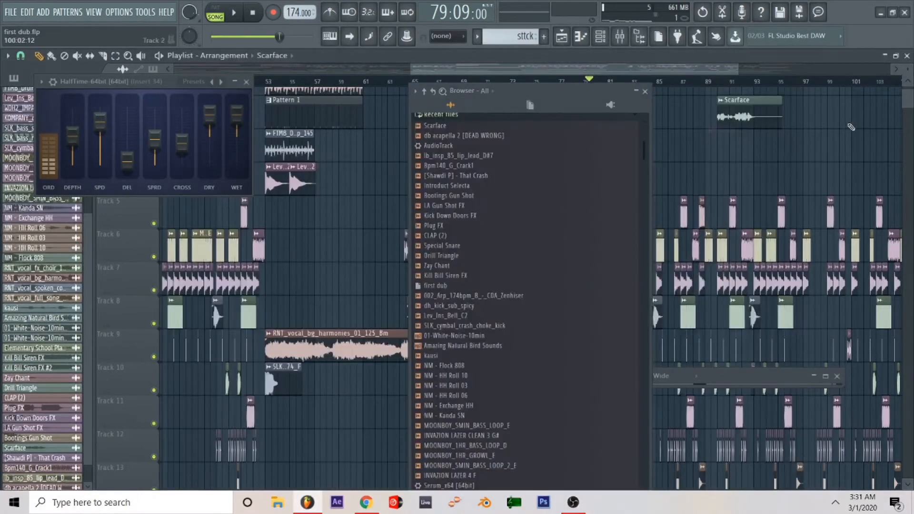
click(645, 92)
scroll(643, 158, up, 5)
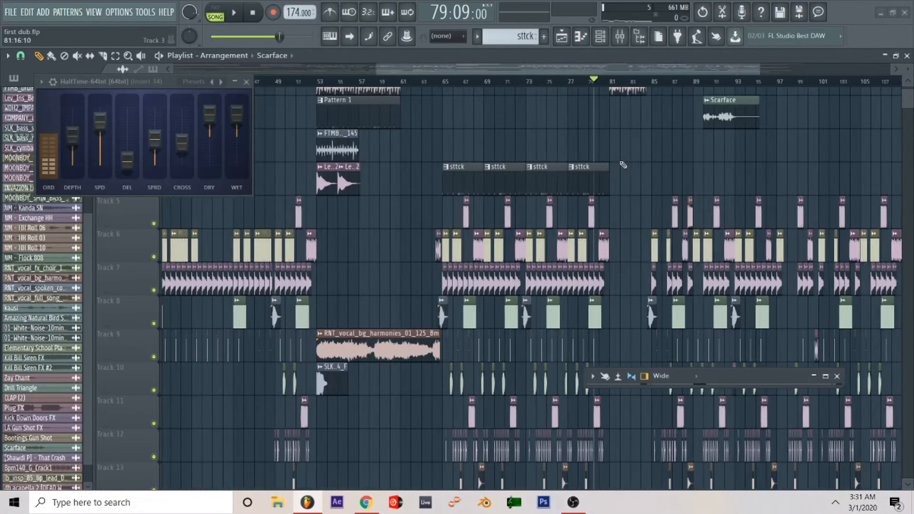
drag(841, 125, 591, 124)
- Audition the Scarface clip in the gap, shift it to start at 81:09 and trim its silent tail before bar 85
key(space)
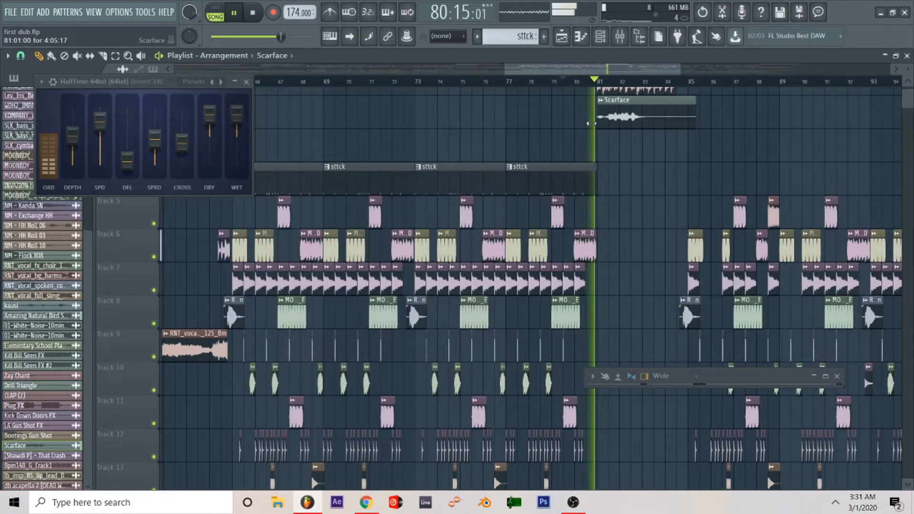
click(589, 85)
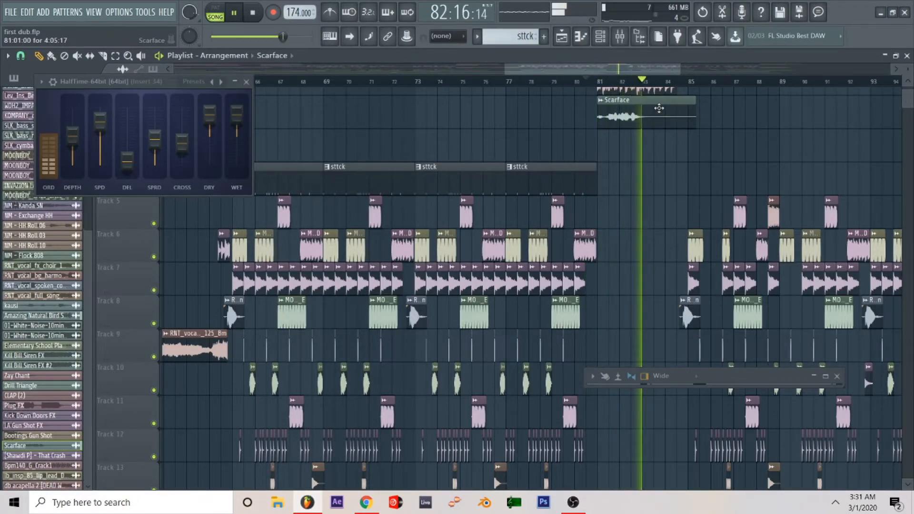
mouse_move(660, 109)
mouse_down()
mouse_move(682, 109)
mouse_move(594, 124)
mouse_up()
key(space)
key(space)
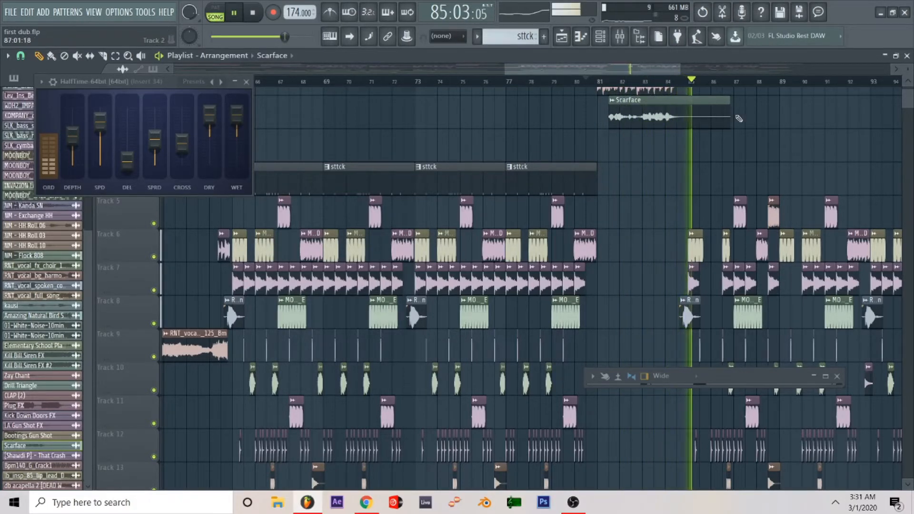
drag(735, 119, 684, 118)
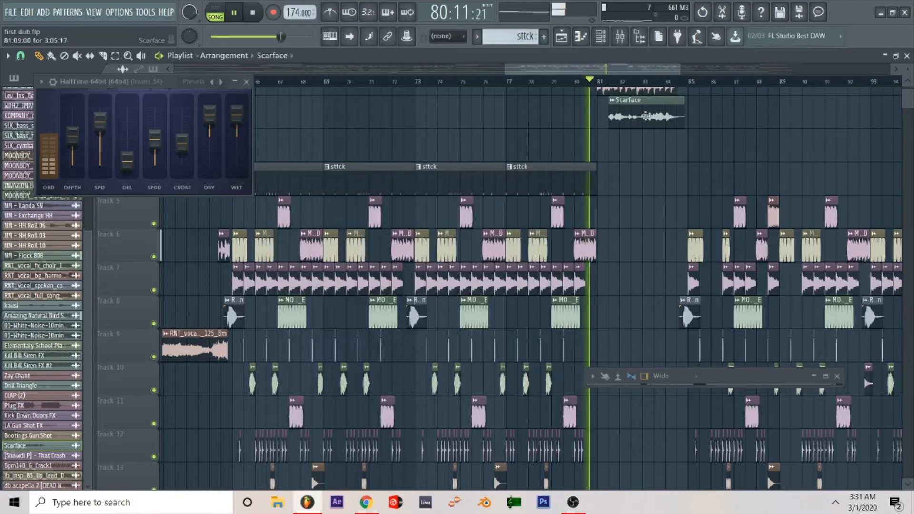
- Open the Scarface channel settings, make the clip at bar 81 unique and stop playback
double_click(634, 116)
click(612, 100)
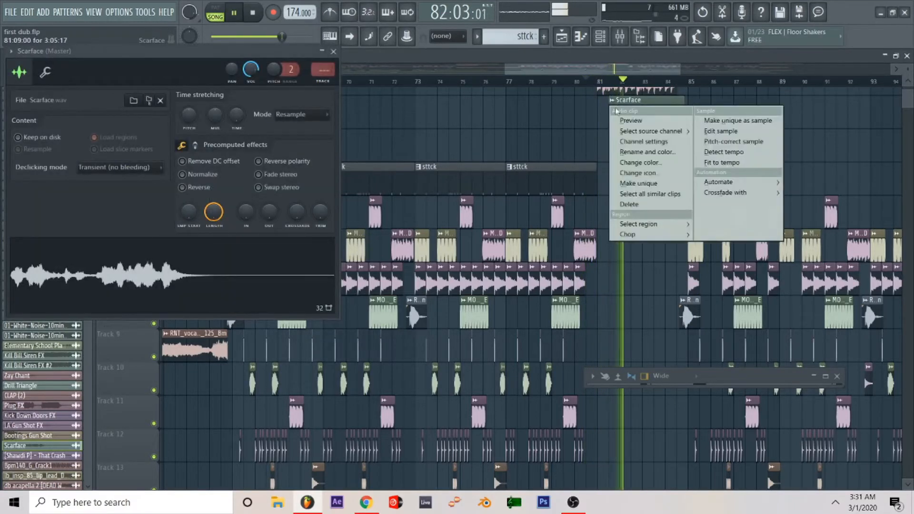
click(637, 183)
key(space)
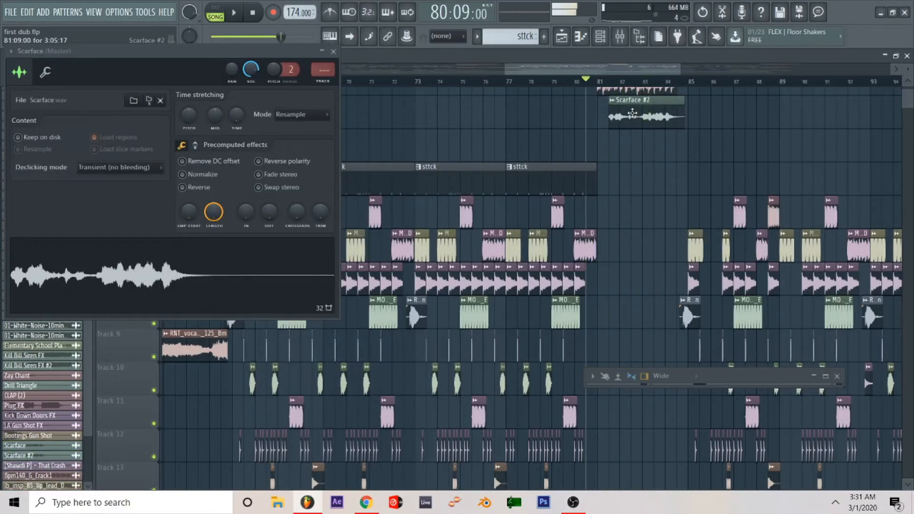
- Try routing the Scarface channel to mixer Inserts 32, 34 and 37 while playing the clip
drag(322, 71, 322, 51)
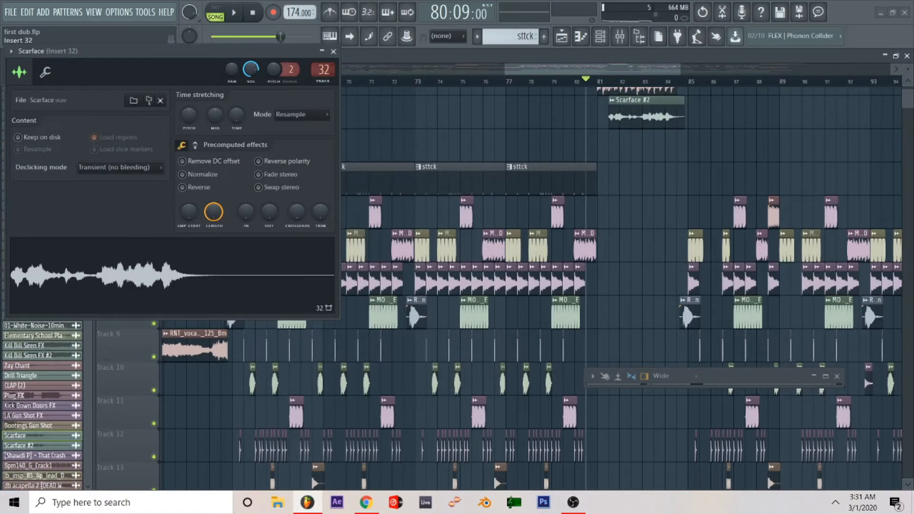
key(space)
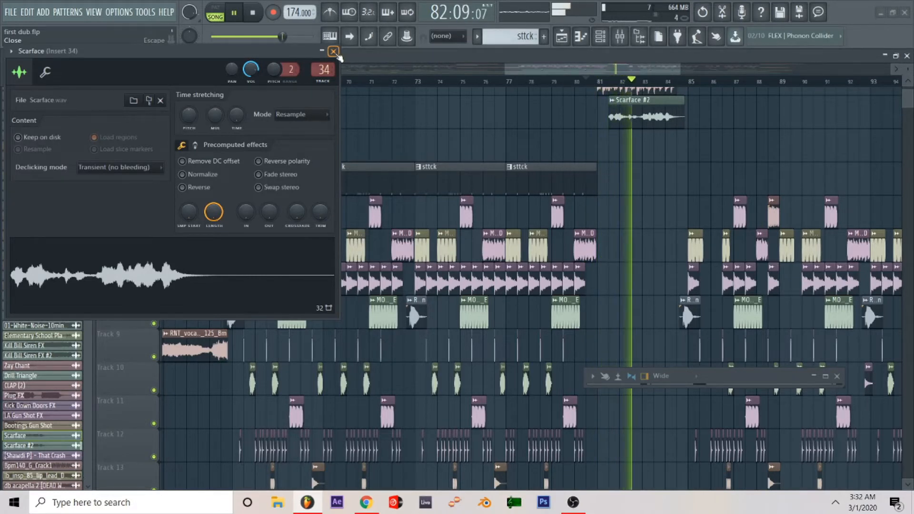
mouse_move(327, 71)
mouse_down()
mouse_move(329, 55)
mouse_move(324, 70)
mouse_up()
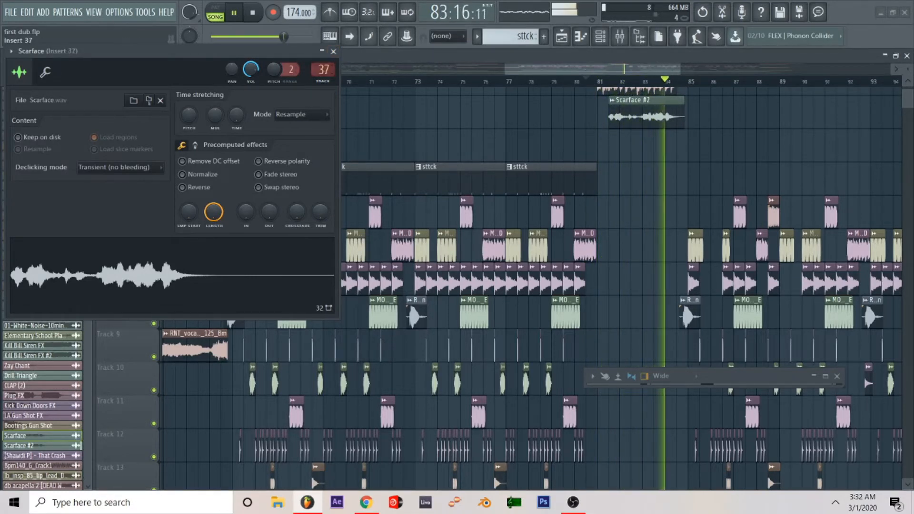
key(space)
key(space)
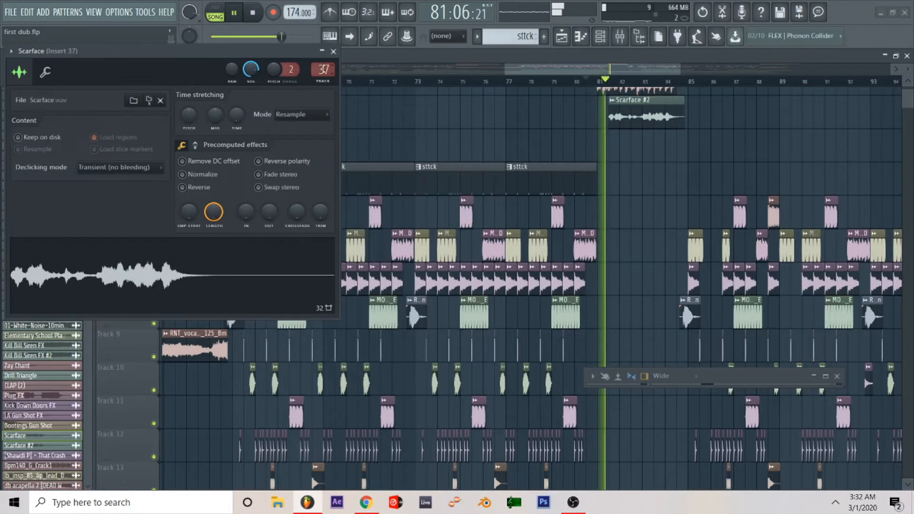
- Try lowering the Scarface sample's time-stretching pitch in Auto mode, undo the pitch and routing tweaks and close the channel settings
drag(199, 124, 186, 124)
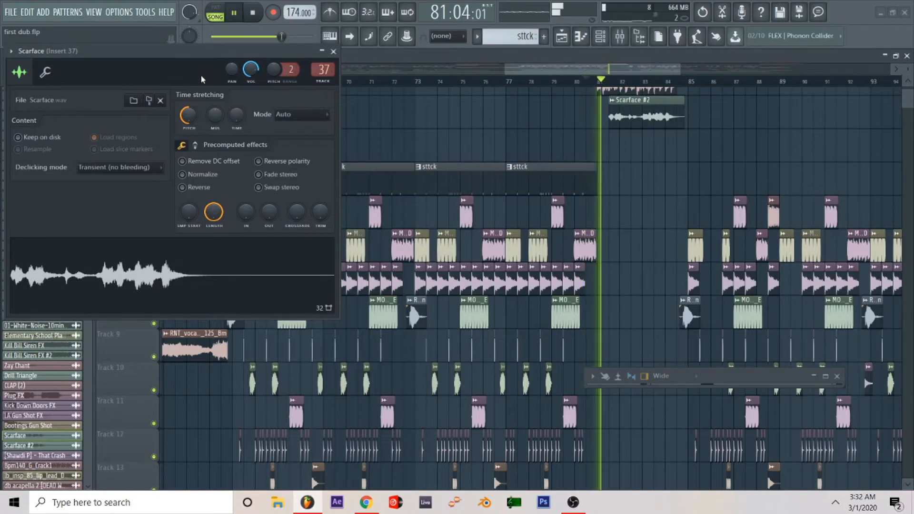
key(space)
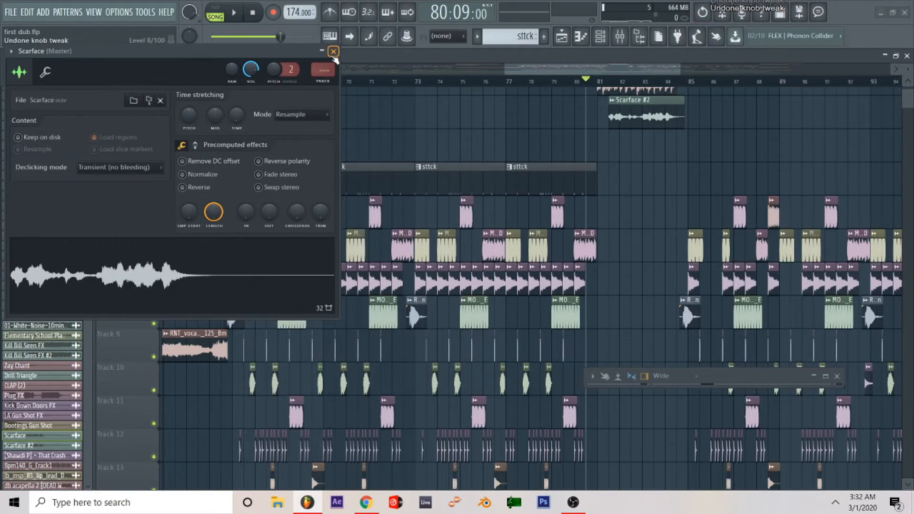
click(333, 52)
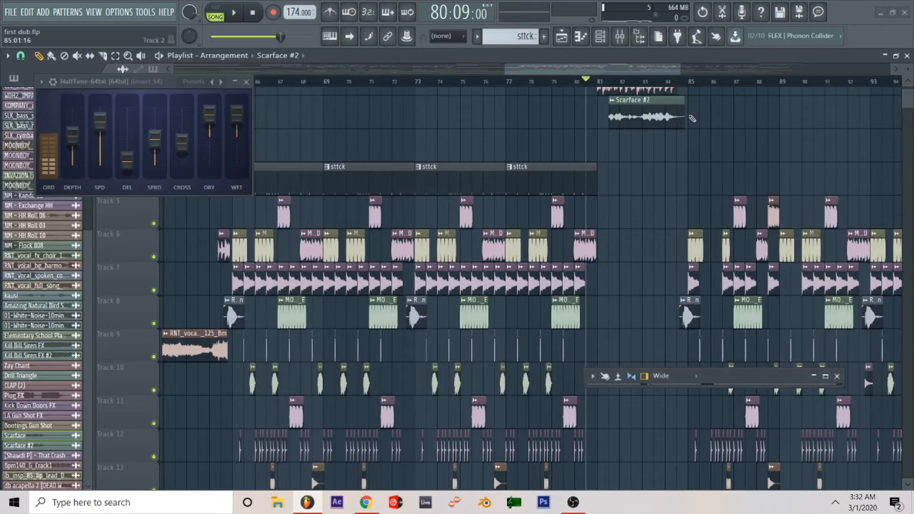
- Route the Scarface #2 channel to mixer Insert 34 and start playback just before the clip
double_click(614, 103)
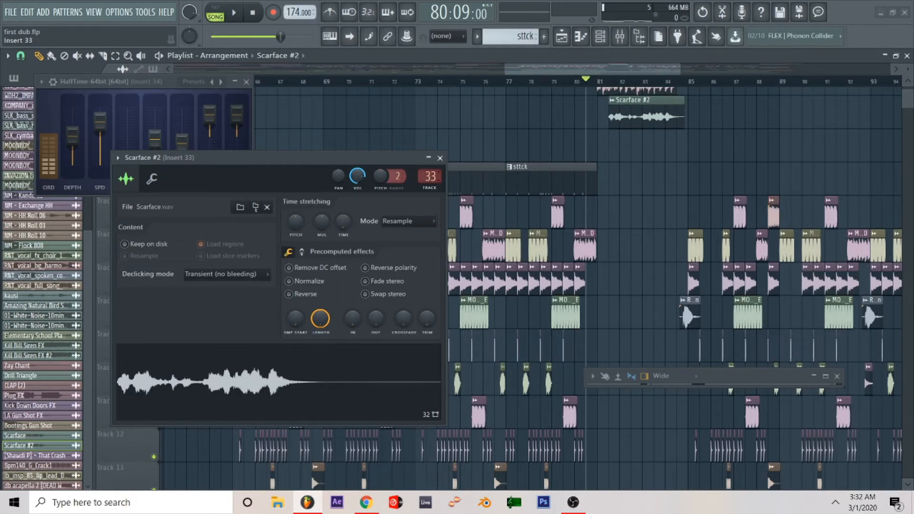
click(439, 158)
key(space)
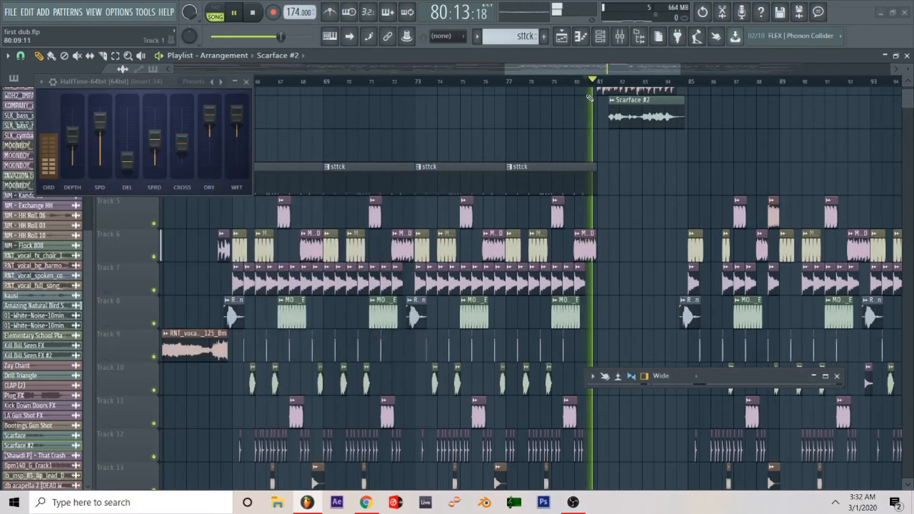
- Lower the Scarface #2 sample's time-stretching pitch to -500 cents, switch its stretch mode to Auto and close the channel settings
double_click(636, 111)
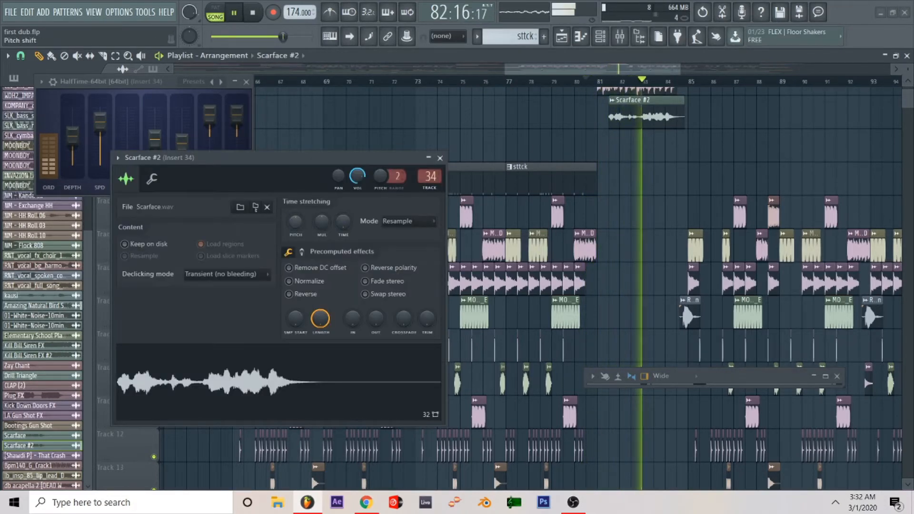
drag(295, 221, 295, 242)
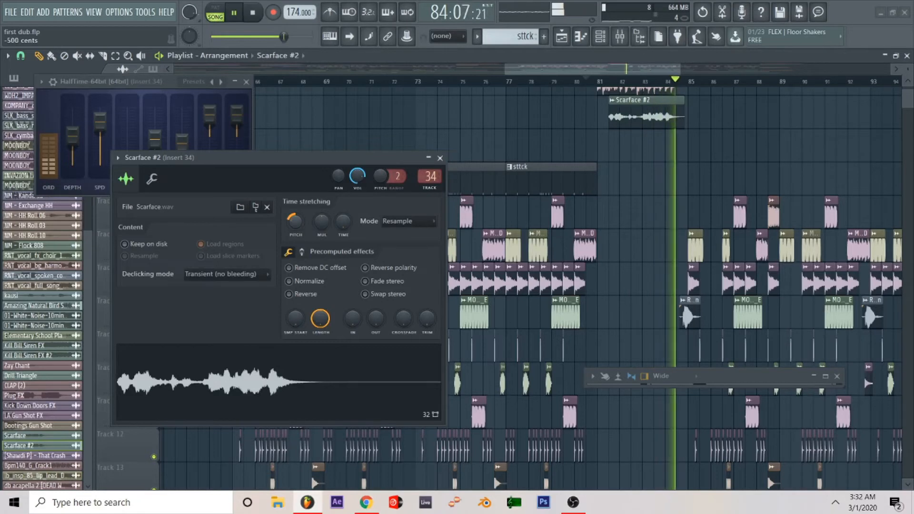
scroll(407, 221, up, 1)
key(space)
key(space)
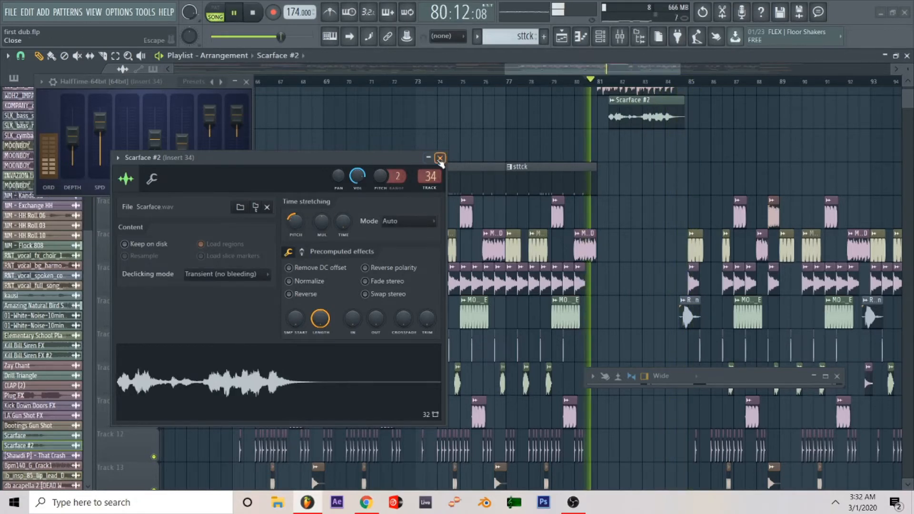
click(440, 158)
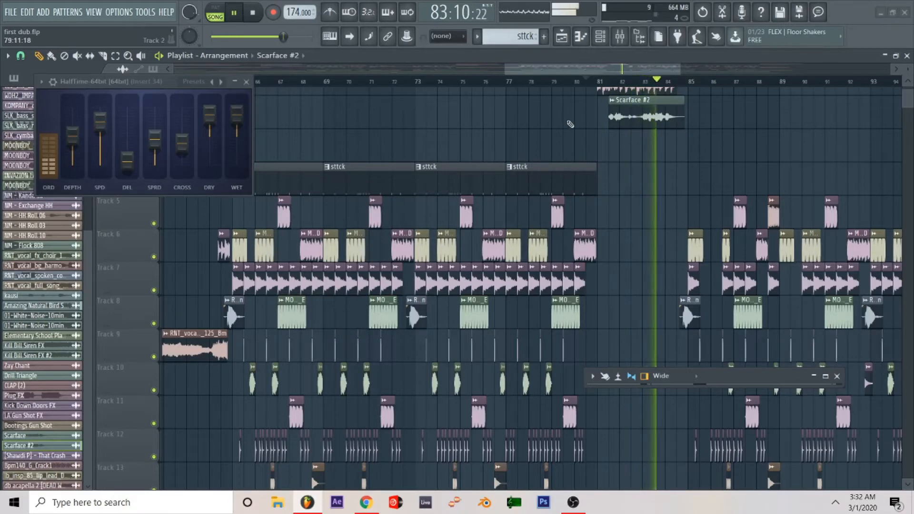
- Audition the pitched-down Scarface #2 clip in the gap from 81:09 and stop playback
click(580, 37)
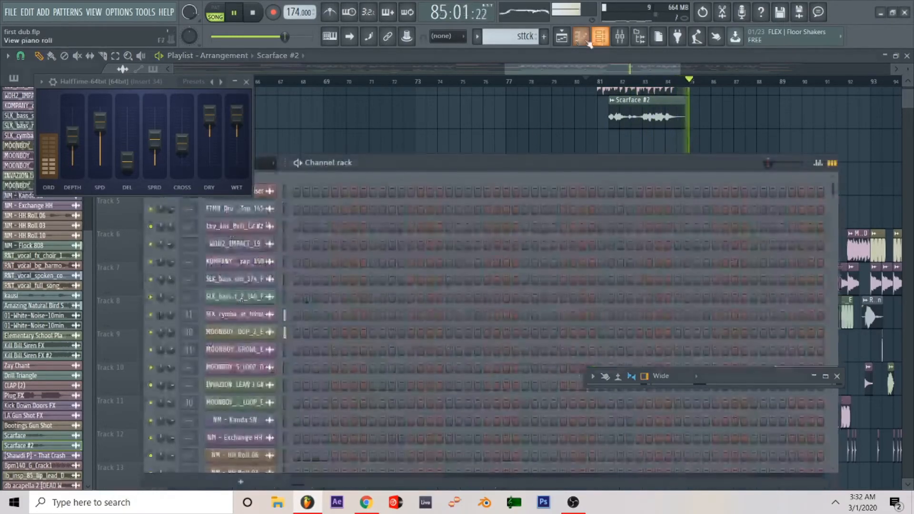
click(565, 39)
key(space)
key(space)
click(610, 81)
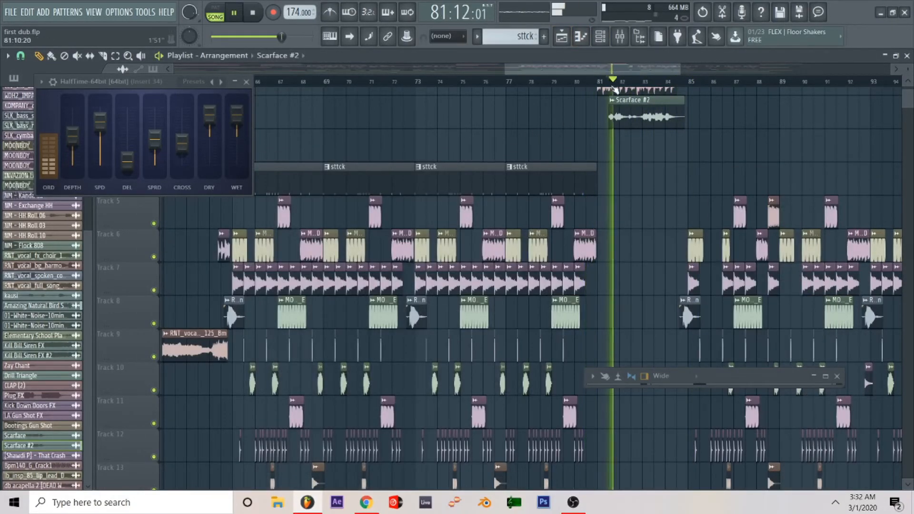
click(611, 81)
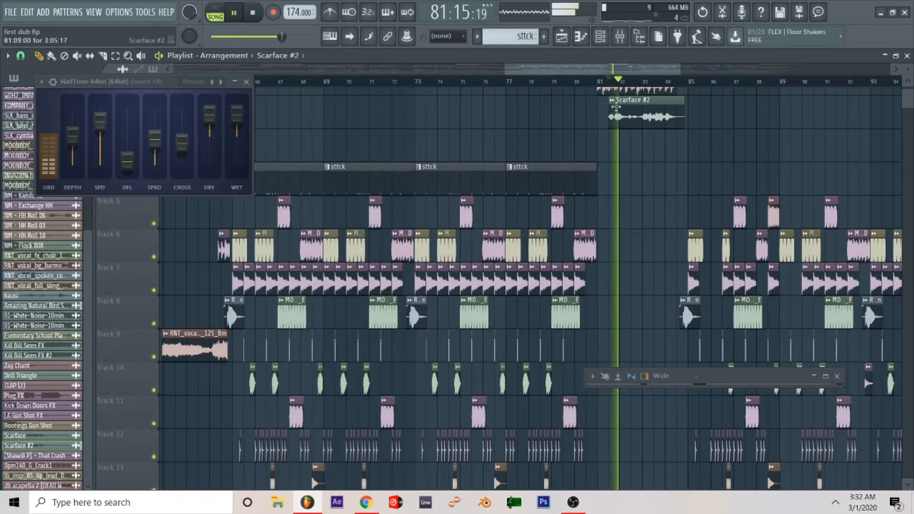
click(639, 37)
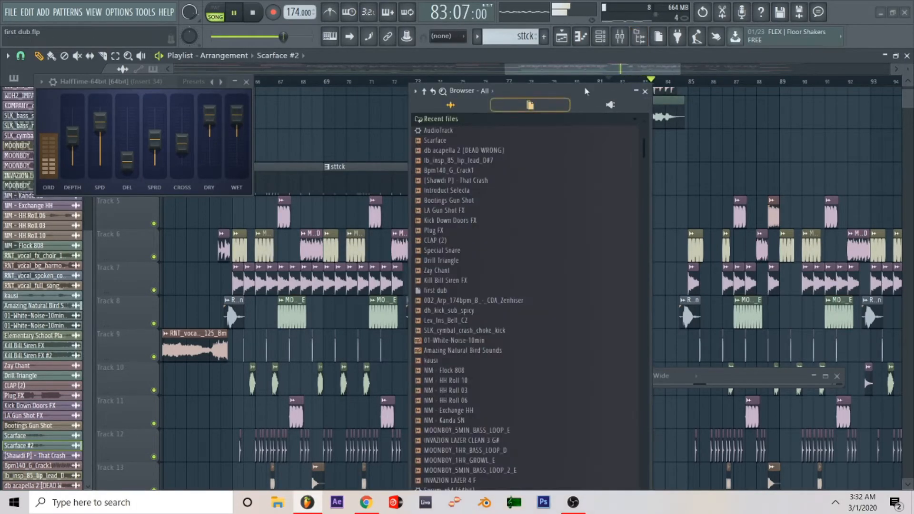
click(645, 91)
key(space)
- Create an automation clip for the Gross Beat mix level on mixer Insert 34 and return to the playlist
click(622, 43)
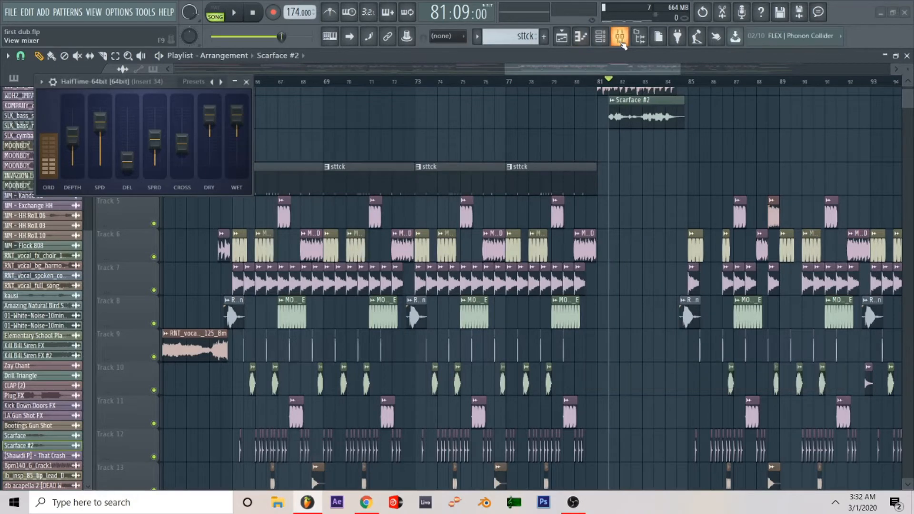
click(623, 43)
click(625, 44)
click(626, 43)
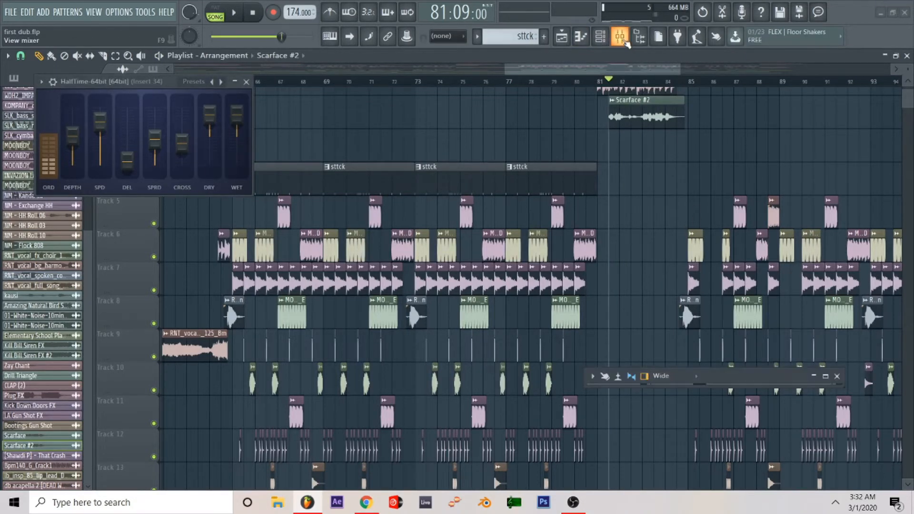
click(825, 376)
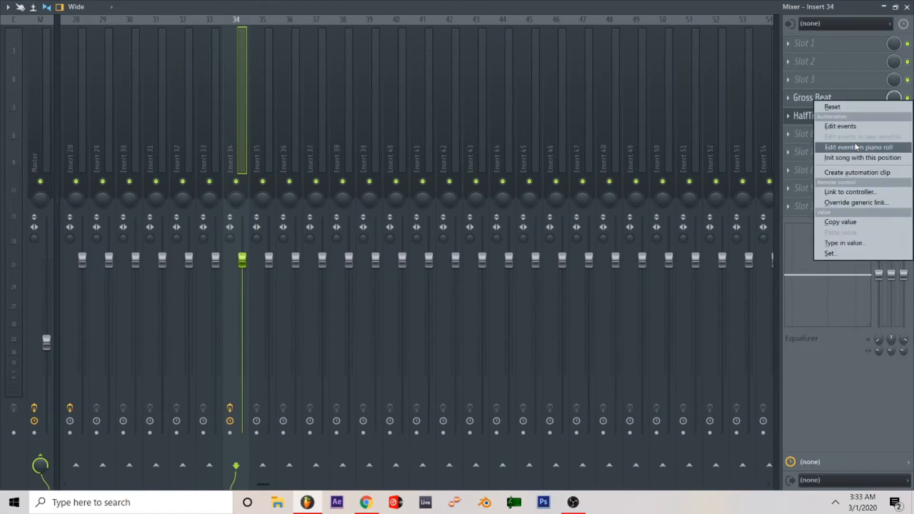
click(855, 172)
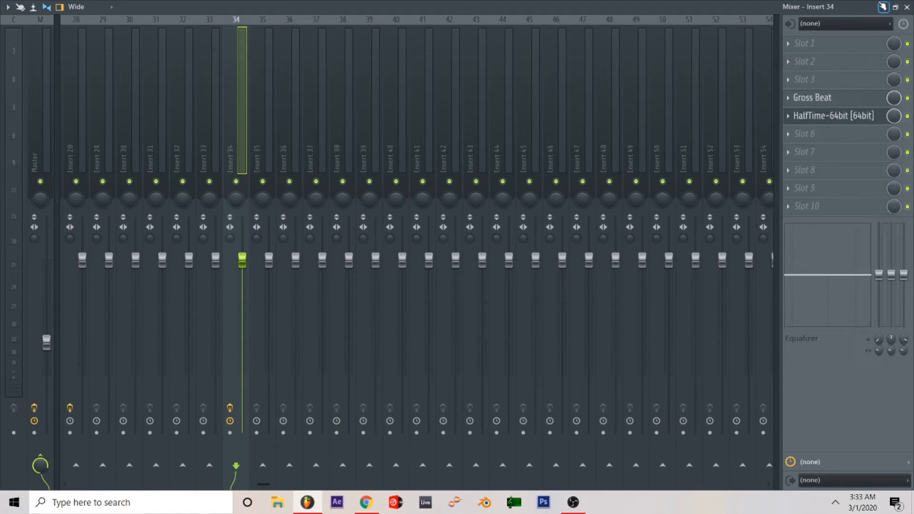
click(894, 7)
scroll(571, 375, down, 1)
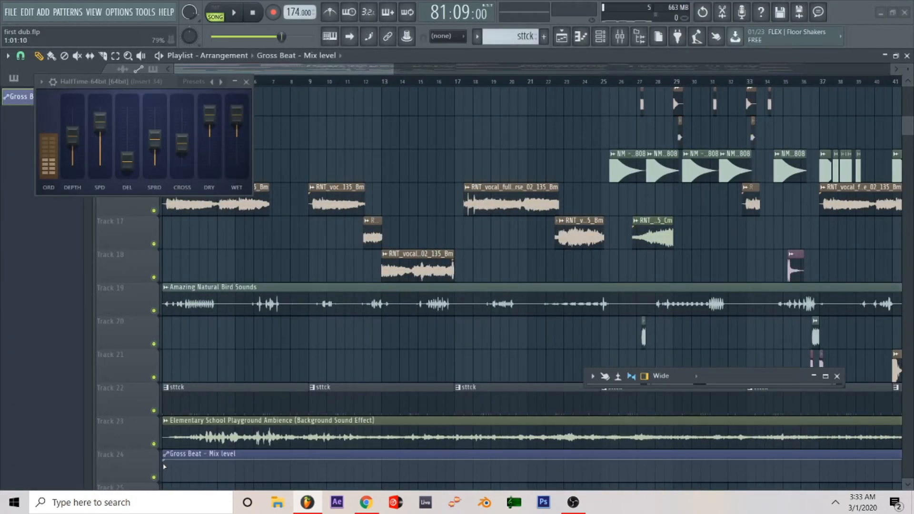
- Set the start point of the Gross Beat - Mix level automation to 0% and lower its end point to match
drag(166, 462, 405, 509)
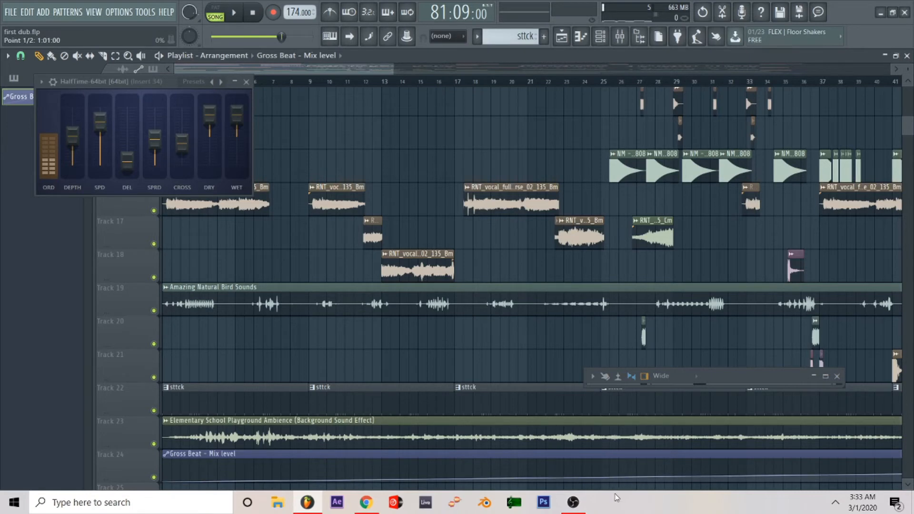
scroll(722, 403, down, 1)
scroll(445, 293, down, 2)
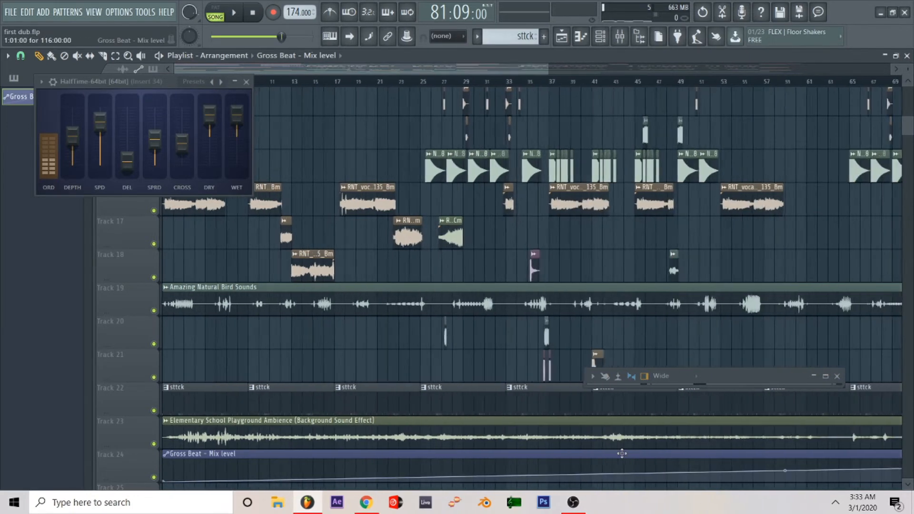
scroll(476, 323, up, 8)
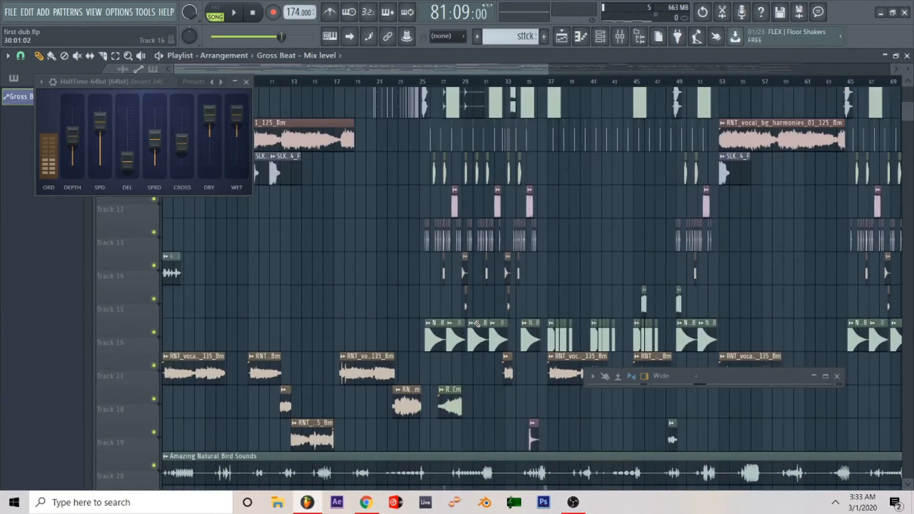
scroll(556, 262, down, 7)
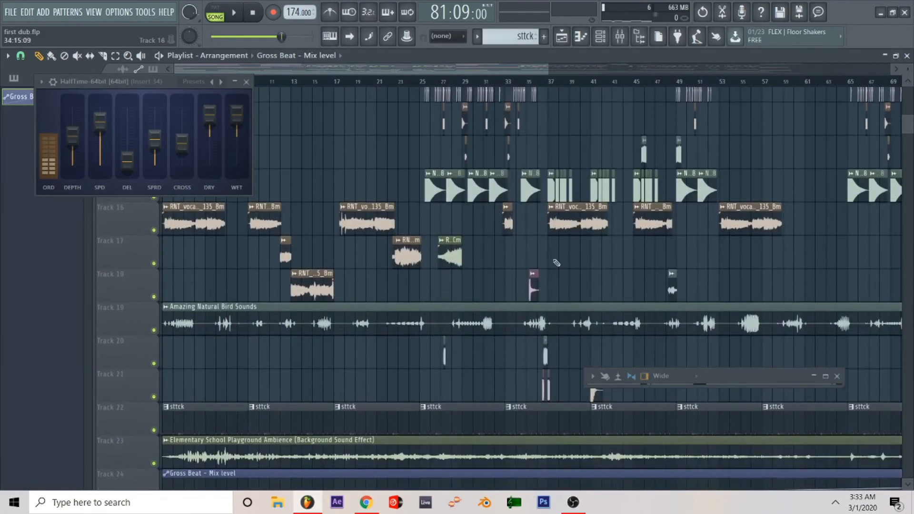
drag(907, 70, 907, 73)
scroll(746, 160, right, 10)
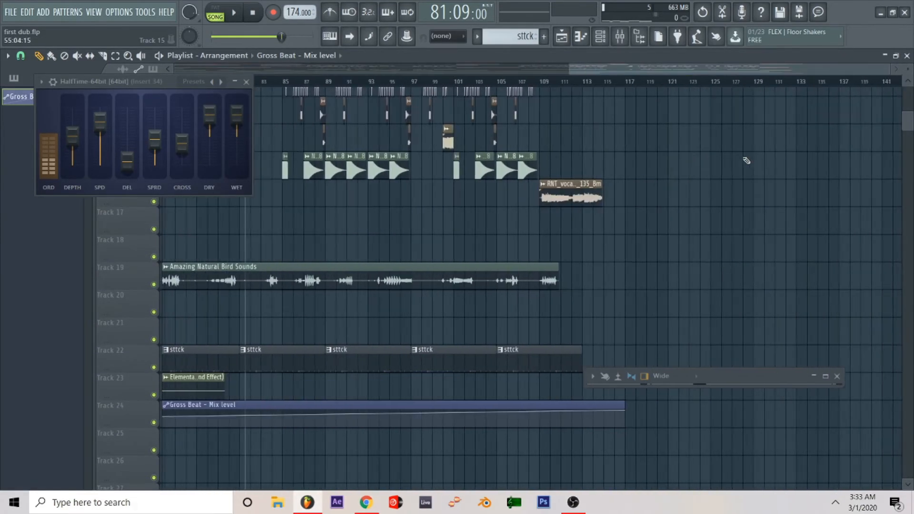
scroll(746, 161, up, 5)
scroll(746, 161, up, 4)
scroll(746, 161, left, 3)
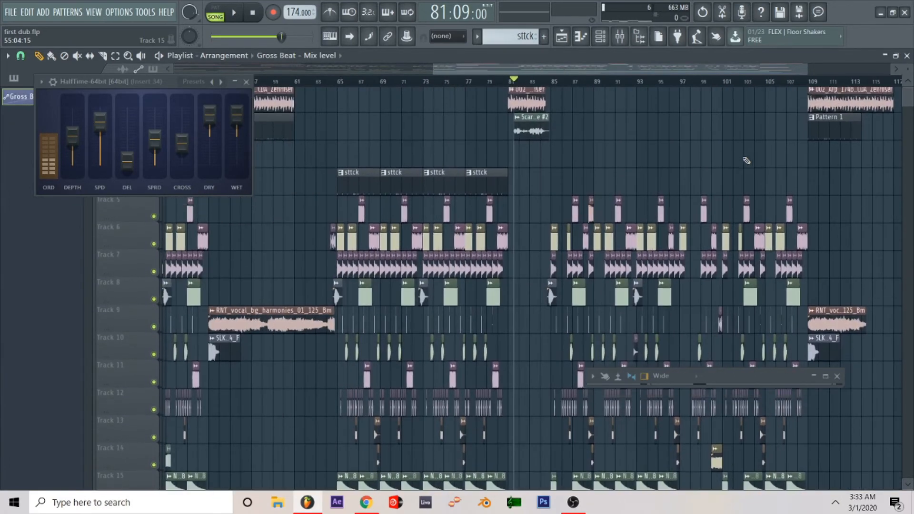
scroll(746, 160, down, 12)
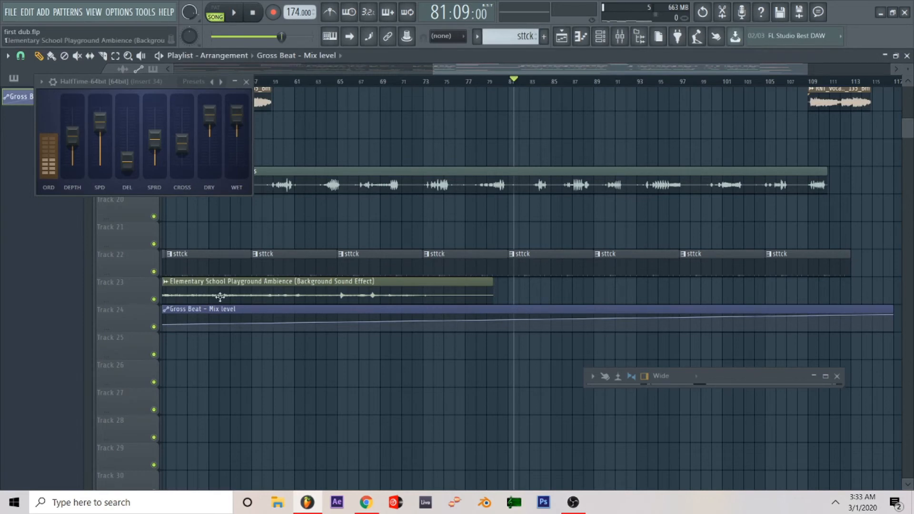
scroll(277, 373, left, 9)
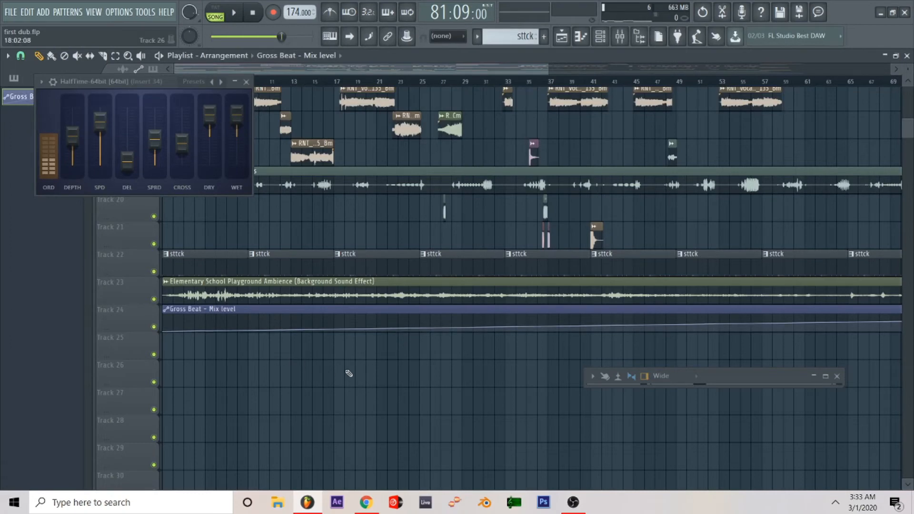
scroll(349, 373, down, 4)
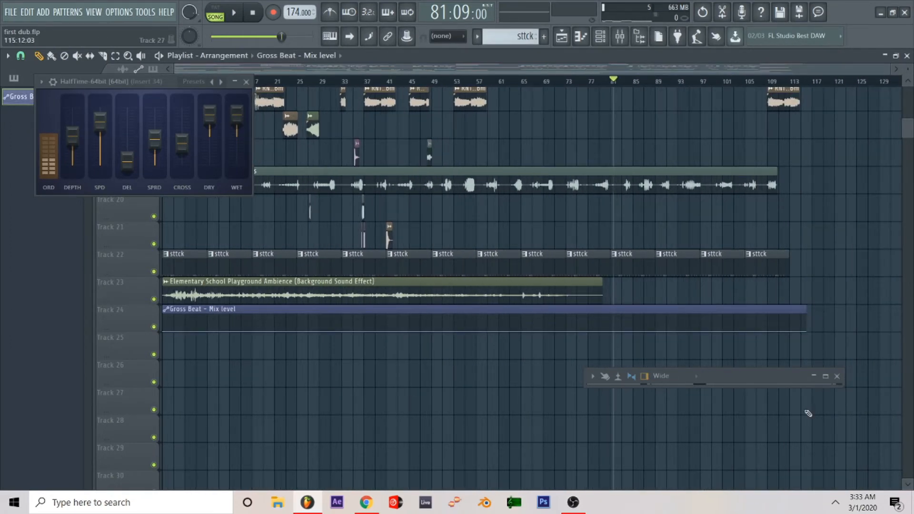
- Add Gross Beat mix level points at 81:09 and 84:01 and raise the second to form a ramp under the Scarface clip
scroll(668, 288, up, 5)
scroll(668, 287, up, 3)
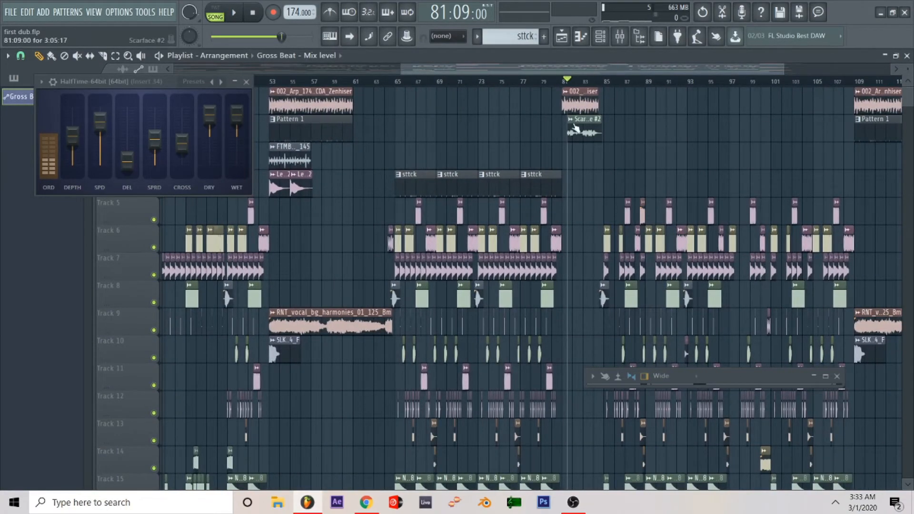
scroll(574, 129, up, 1)
scroll(571, 136, down, 8)
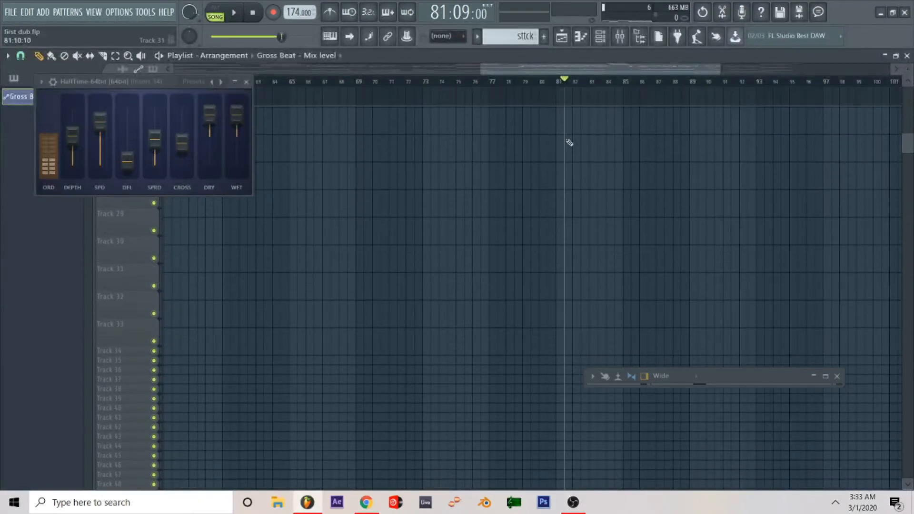
scroll(569, 142, up, 3)
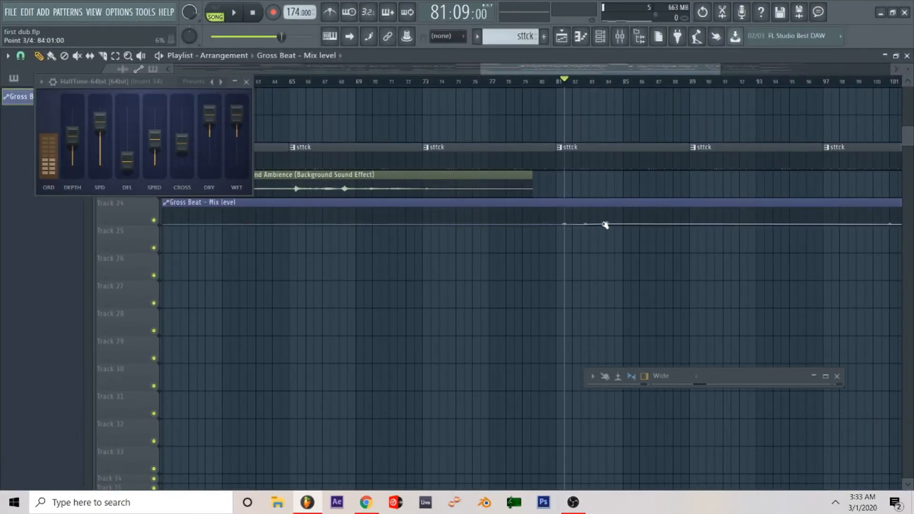
drag(604, 225, 609, 212)
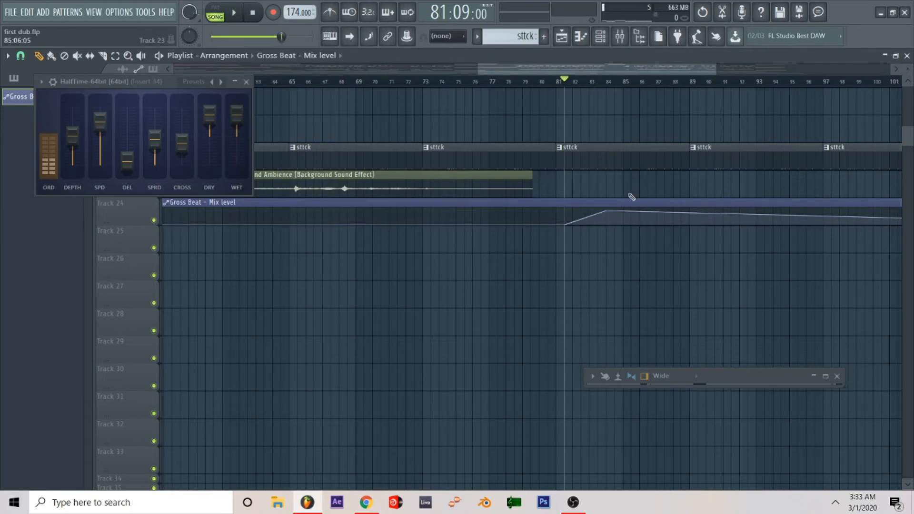
- Add a point near bar 85 that drops the Gross Beat mix level back to zero, and start playback
scroll(630, 196, up, 5)
scroll(628, 210, down, 3)
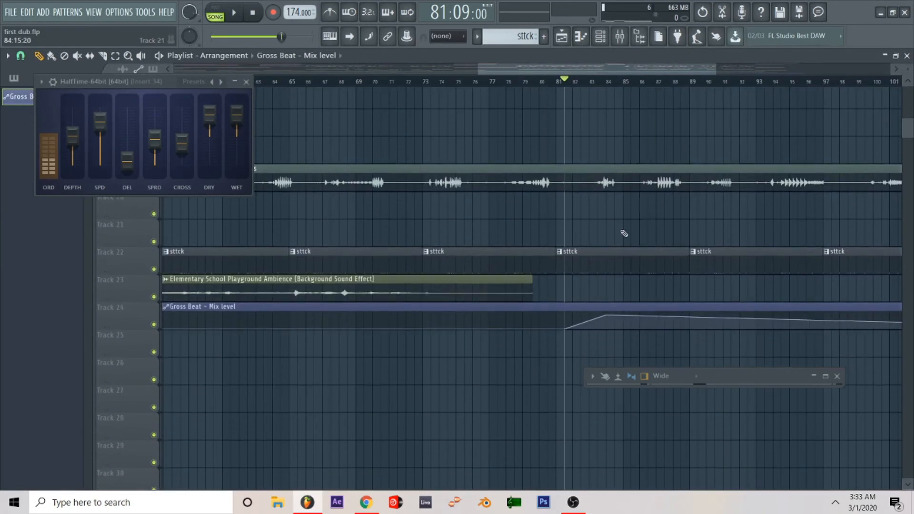
key(space)
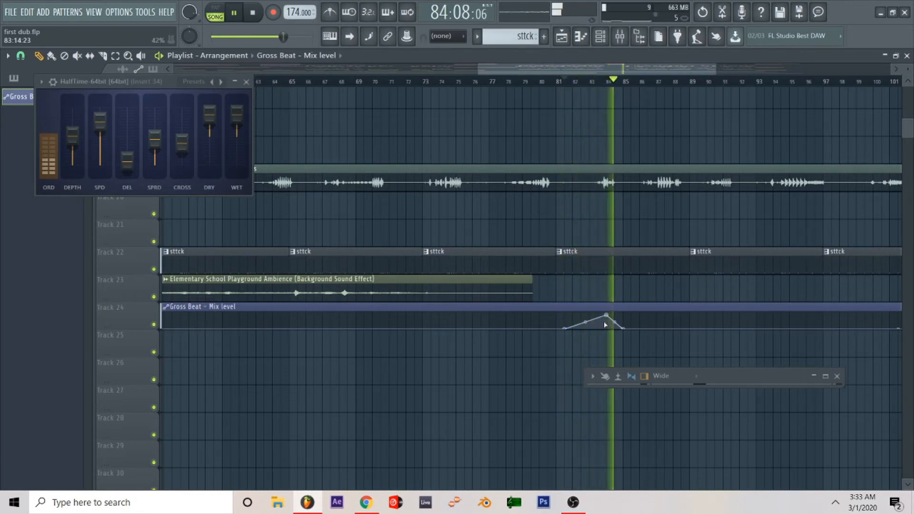
- Audition the automated Scarface #2 clip from just before bar 81 through bar 85 in the playlist
click(551, 78)
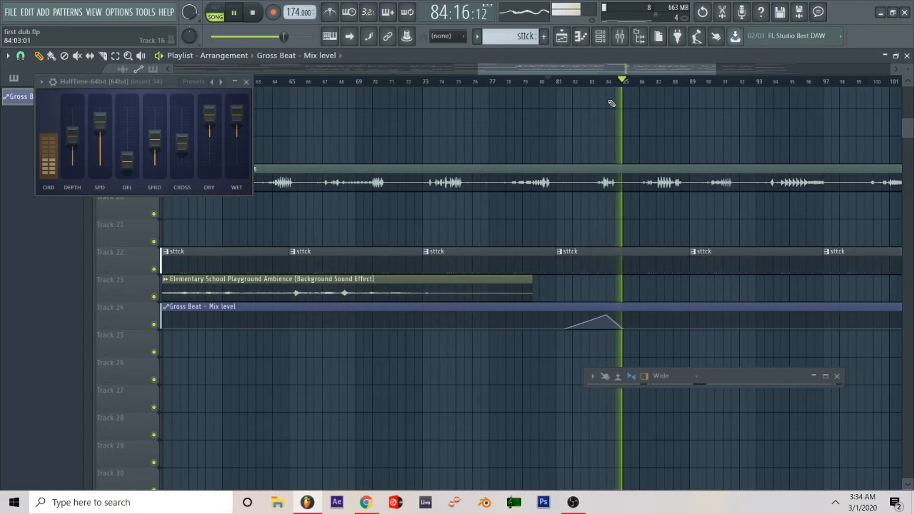
click(562, 38)
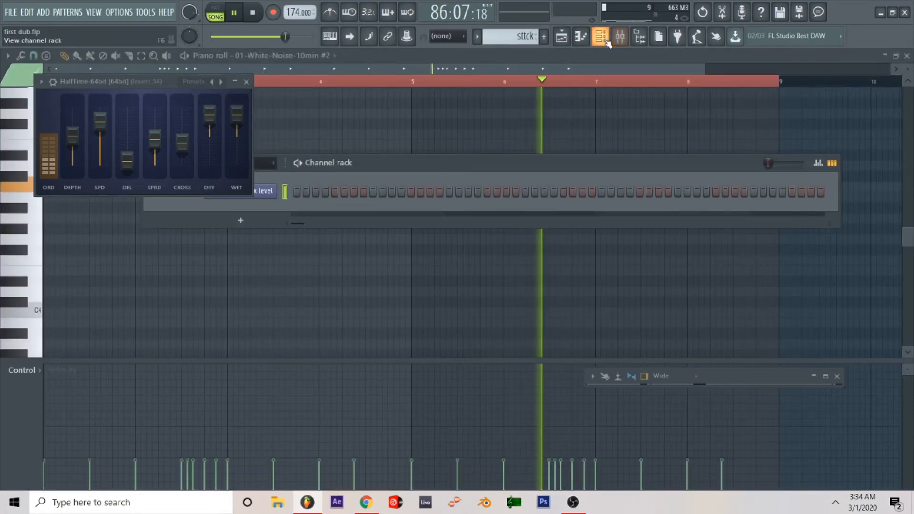
click(600, 37)
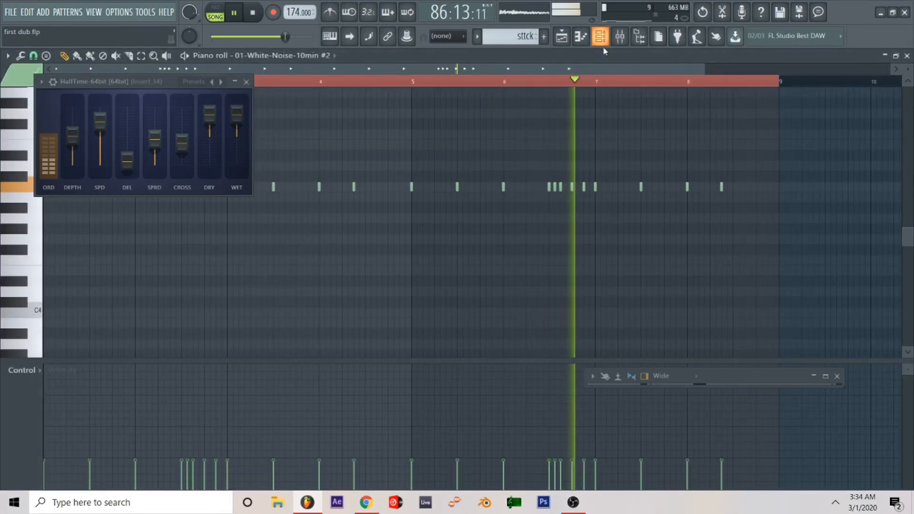
click(580, 39)
key(space)
key(space)
click(561, 38)
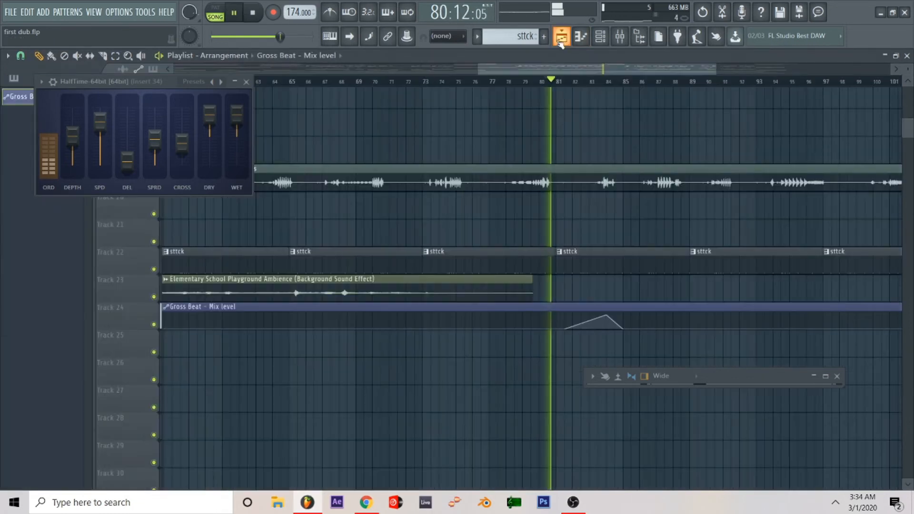
scroll(629, 230, up, 8)
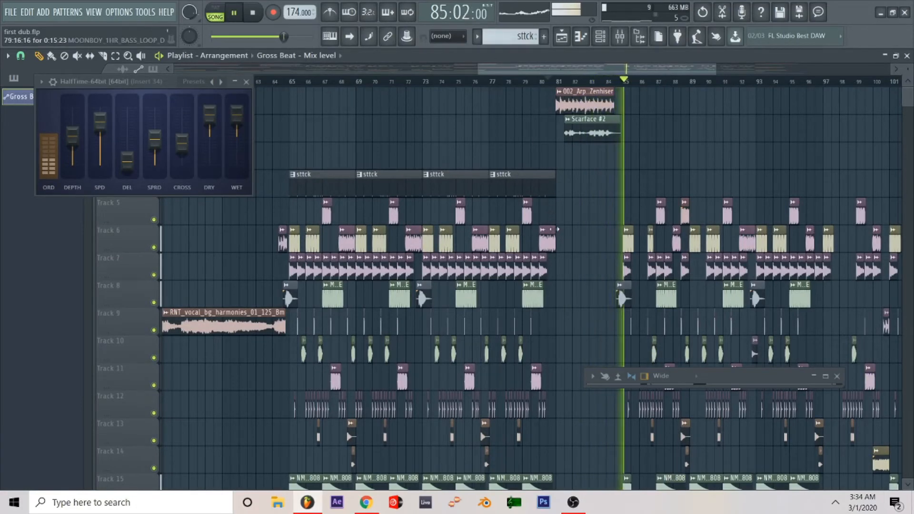
- Audition the arrangement from bar 85 to bar 105, checking the clips across the tracks for gaps to fill
ctrl+scroll(675, 186, up, 4)
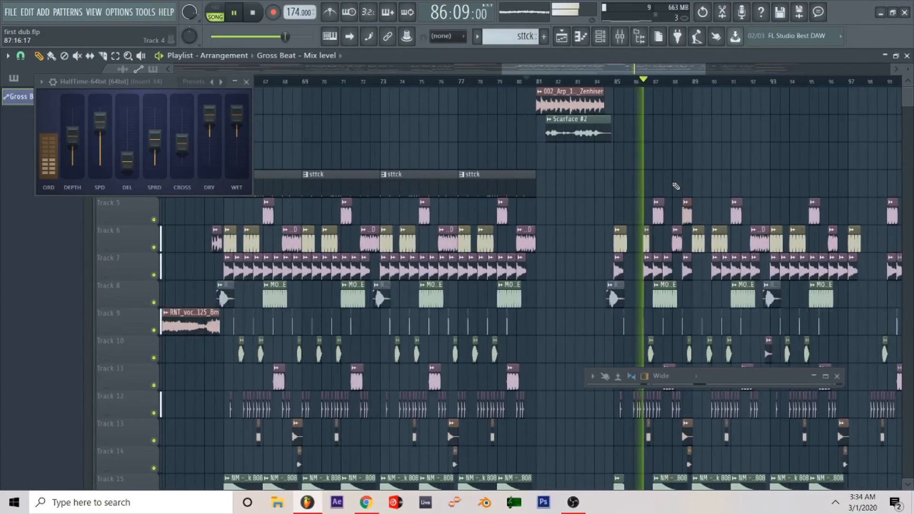
ctrl+scroll(675, 186, up, 6)
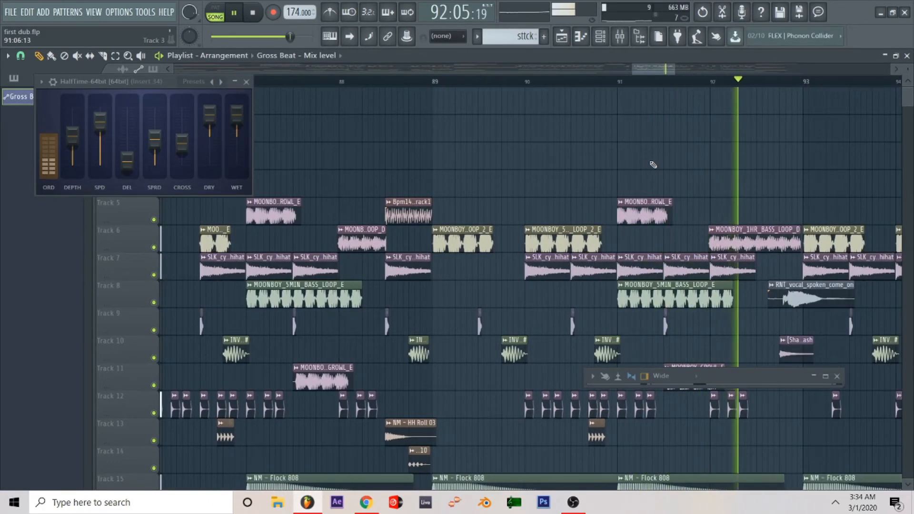
scroll(656, 215, down, 5)
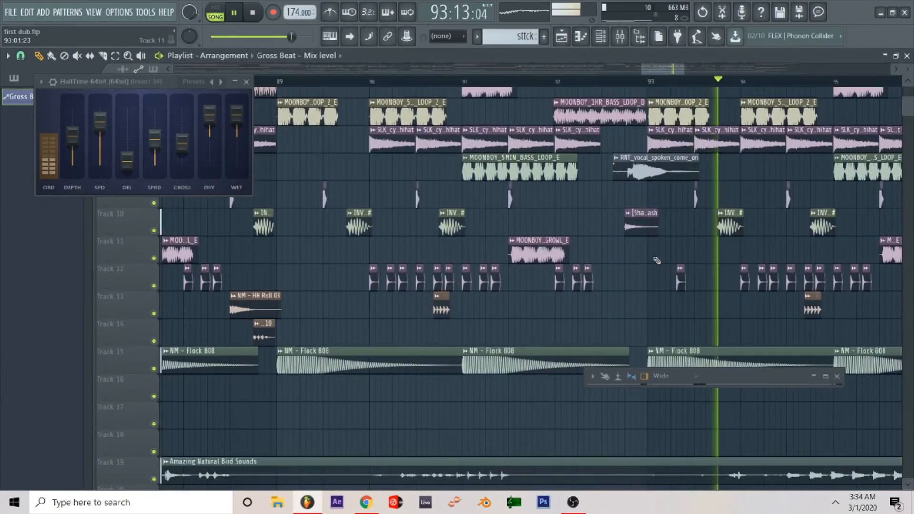
scroll(656, 260, up, 3)
scroll(657, 260, down, 5)
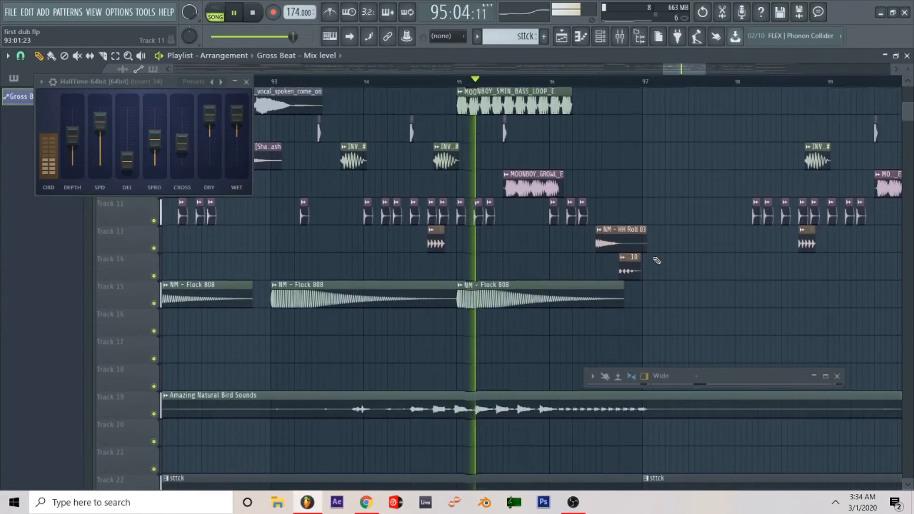
scroll(654, 260, up, 2)
scroll(667, 262, down, 3)
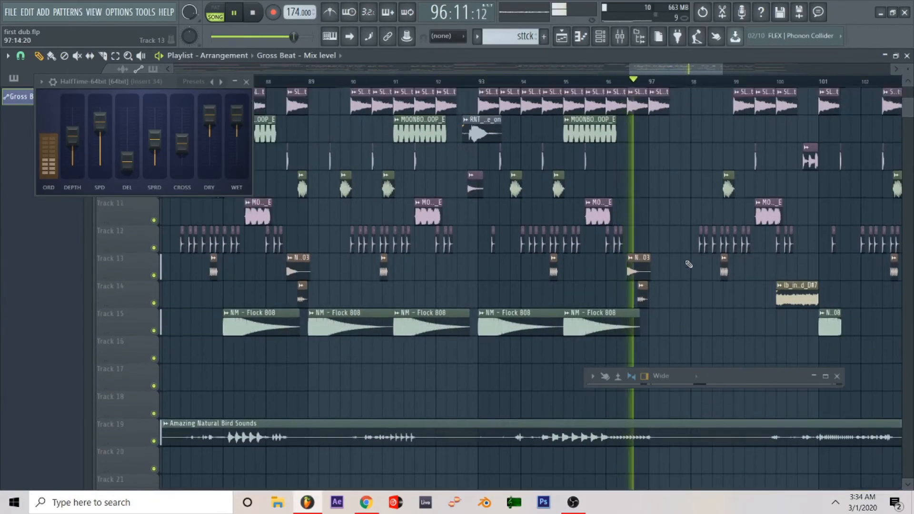
scroll(688, 264, up, 6)
scroll(688, 259, down, 2)
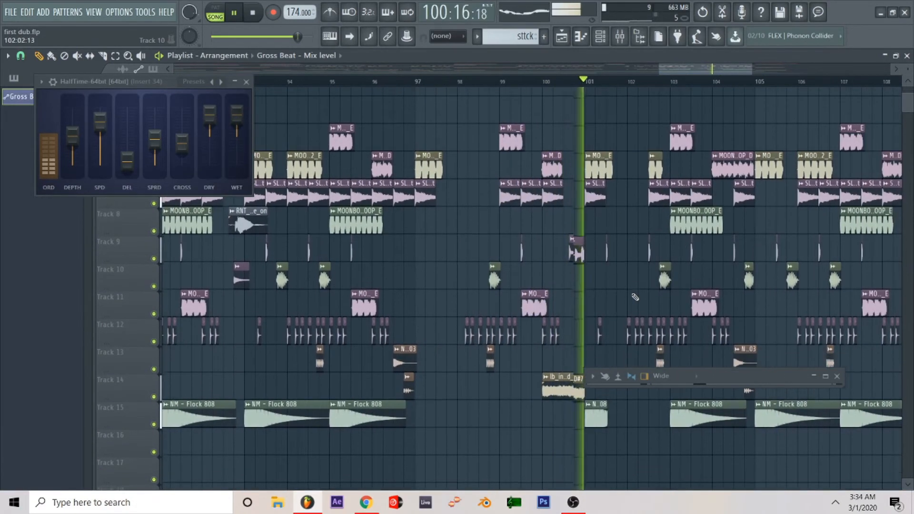
scroll(635, 297, down, 3)
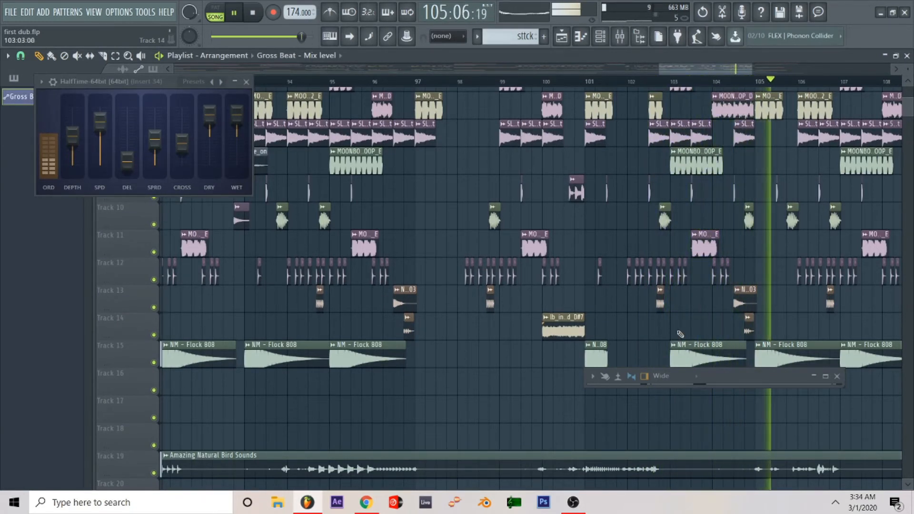
- Place a one-bar copy of the lb_insp_85_lip_lead_D#7 clip on Track 17 at bar 104 and play from bar 100
key(space)
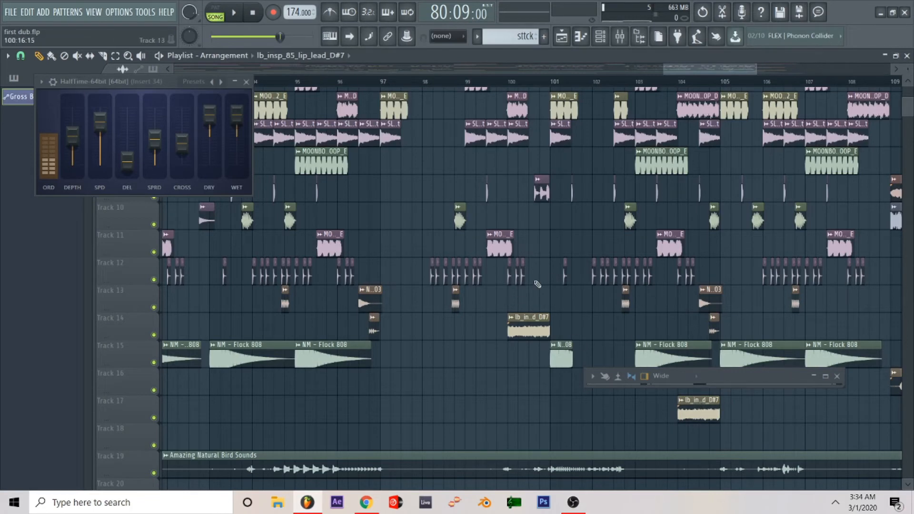
key(space)
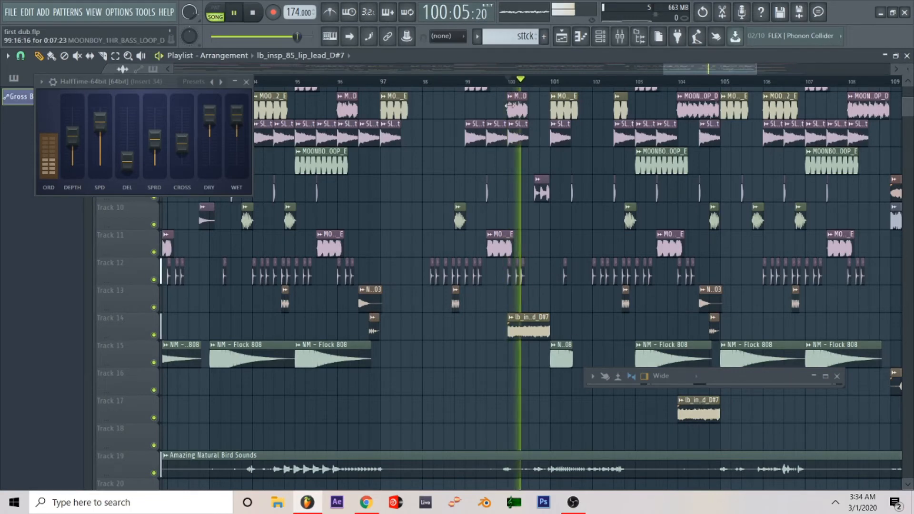
key(space)
- Compare the clips between bars 85 and 109 and audition the lip lead clip at bar 104 from bar 100
scroll(437, 191, left, 4)
scroll(437, 192, left, 3)
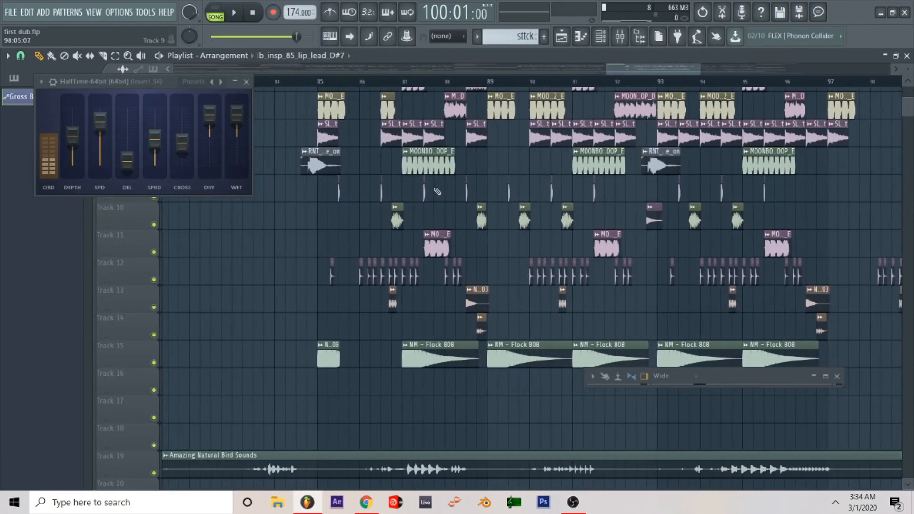
scroll(571, 123, up, 3)
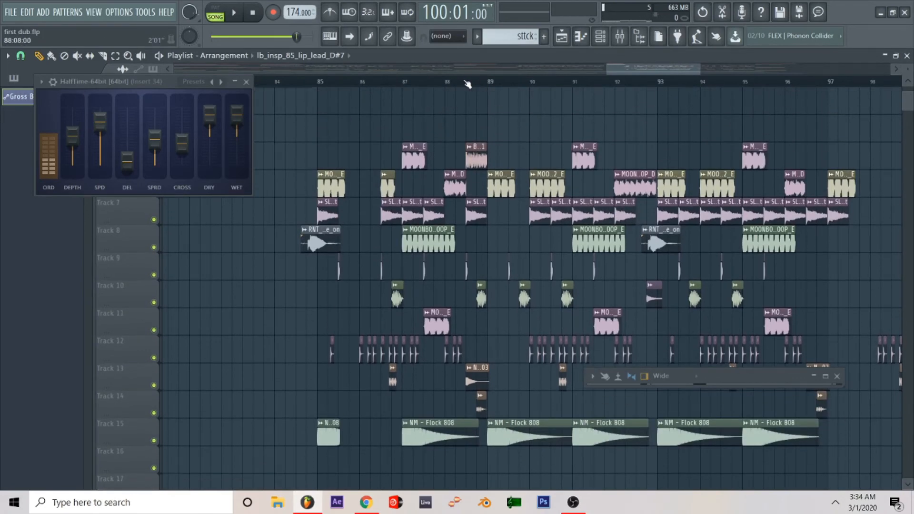
key(space)
scroll(619, 148, right, 10)
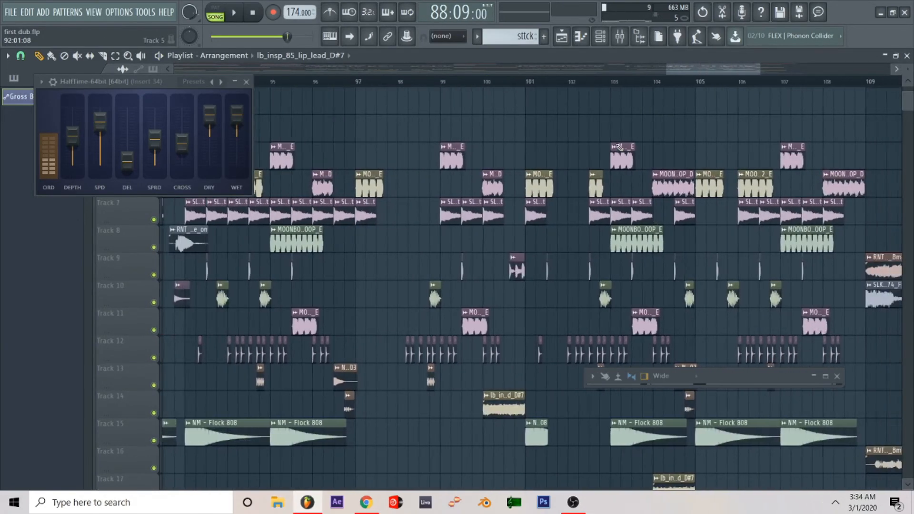
scroll(518, 191, down, 2)
scroll(518, 191, right, 3)
scroll(517, 191, left, 2)
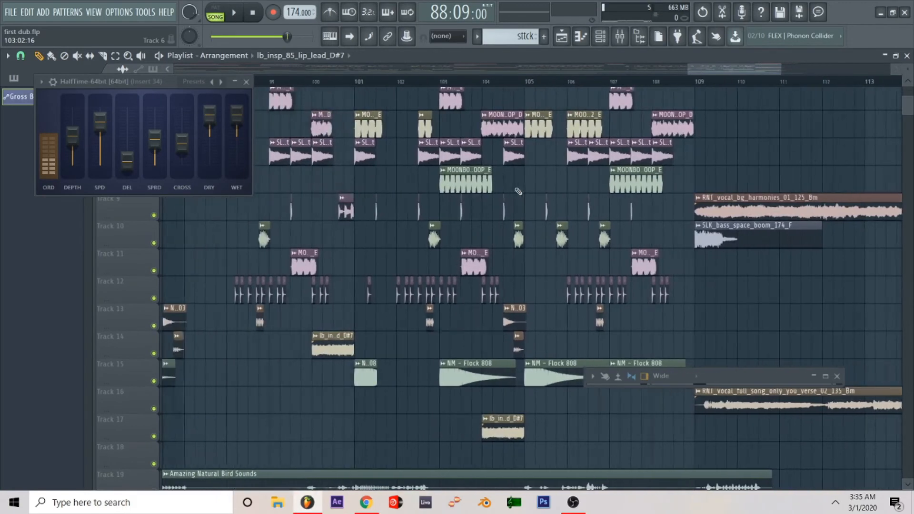
key(space)
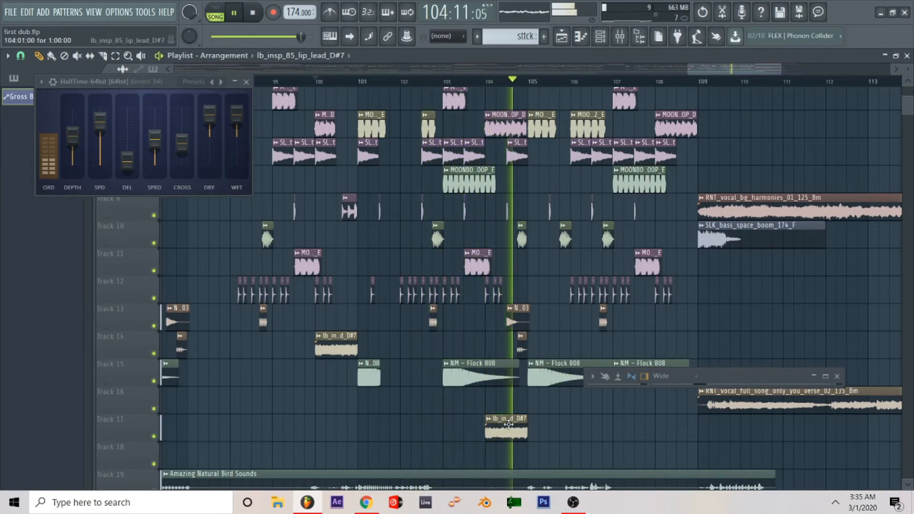
key(space)
- Place a full lb_insp_85_lip_lead_D#7 clip on Track 17 from bar 102 and trim both ends so only bar 104 remains
drag(456, 430, 464, 430)
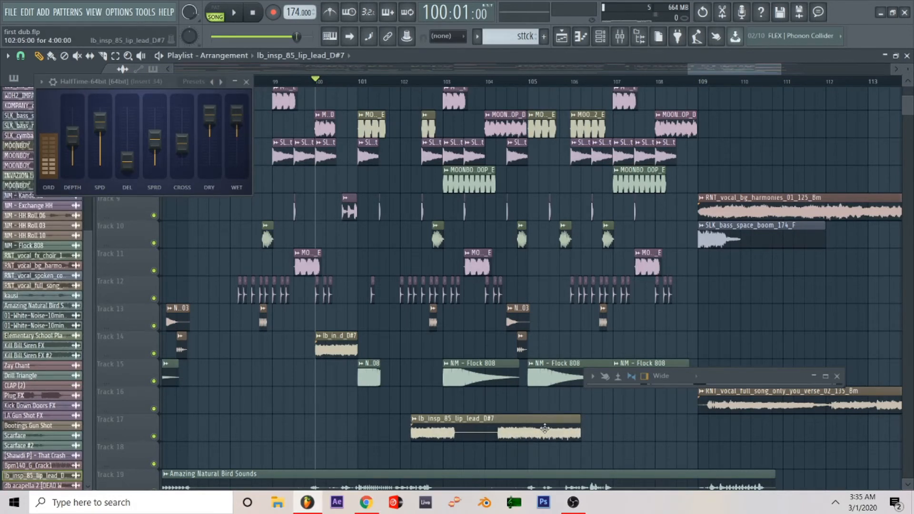
key(space)
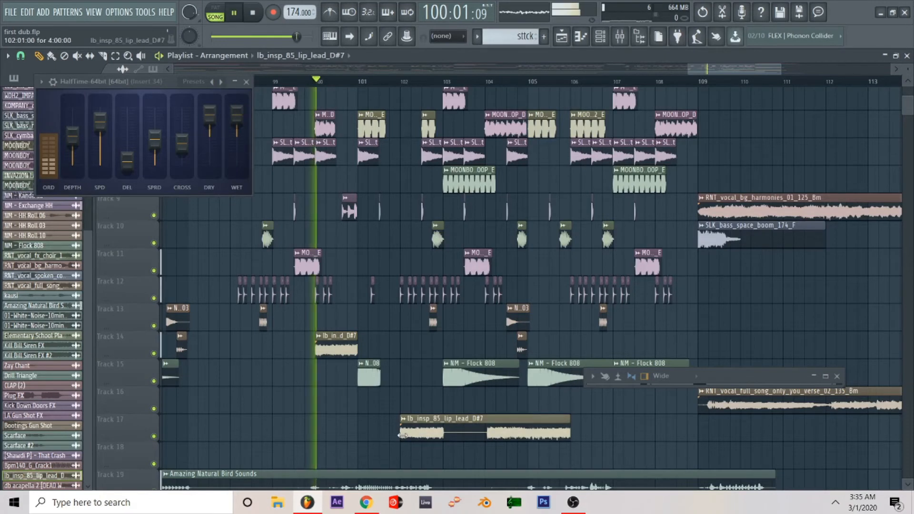
drag(399, 437, 487, 433)
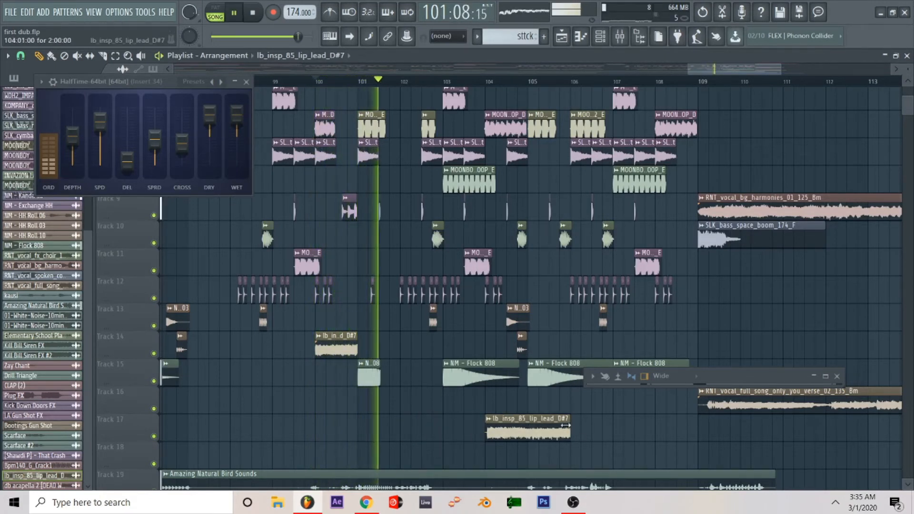
drag(570, 433, 527, 431)
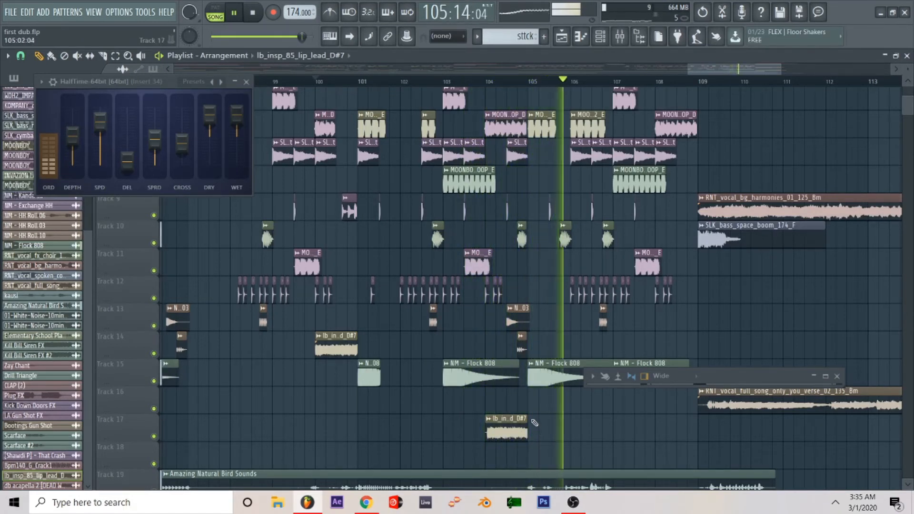
key(space)
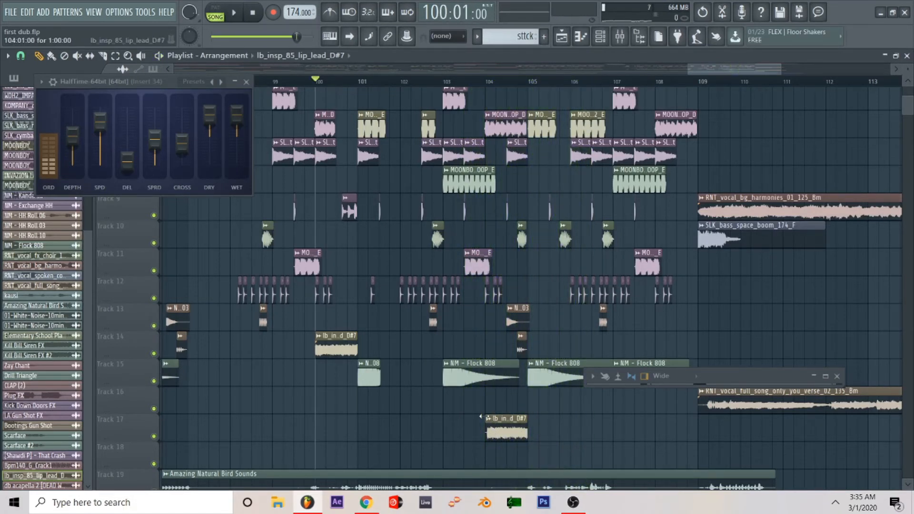
- Make the Track 17 lip lead clip unique and open its channel settings to adjust the volume
right_click(488, 423)
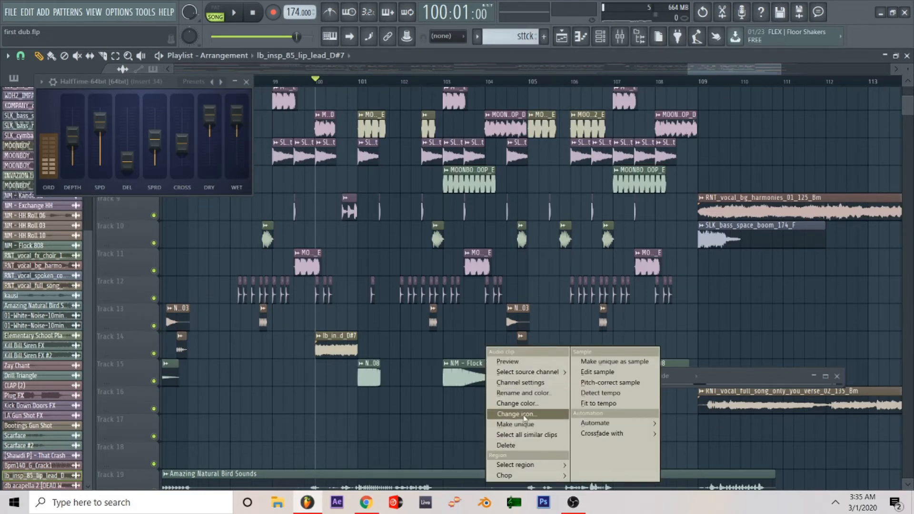
click(518, 425)
double_click(502, 423)
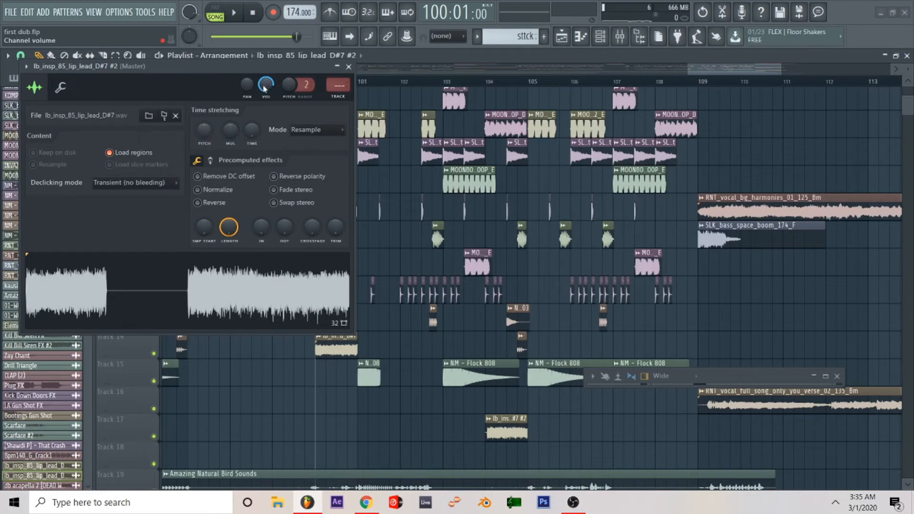
- Play briefly from bar 100, stop, and set the playback position to 102:03 ahead of the Track 17 lip lead clip
click(432, 72)
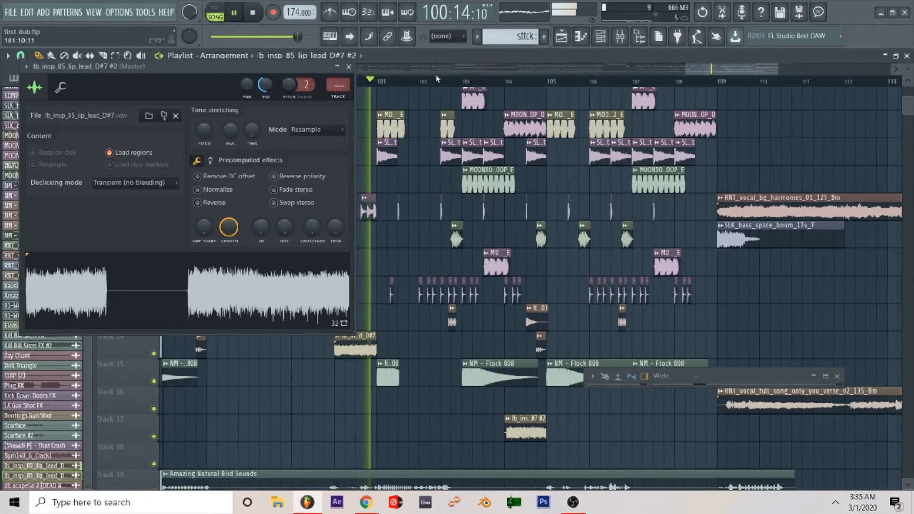
click(482, 82)
key(space)
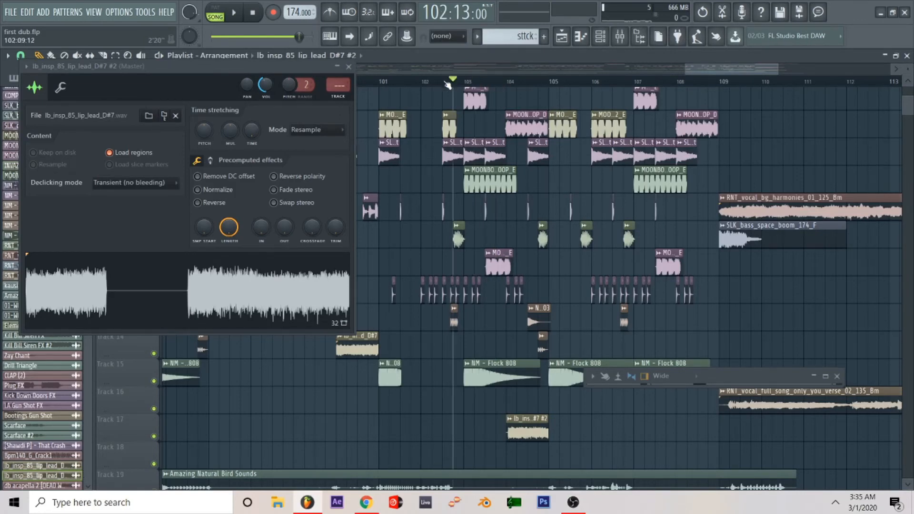
scroll(476, 172, down, 1)
scroll(476, 171, up, 4)
scroll(477, 172, up, 4)
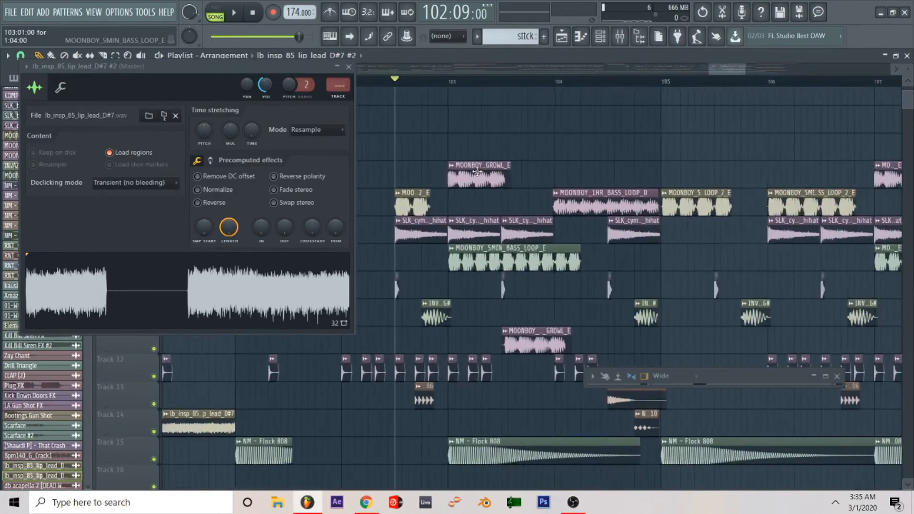
scroll(477, 172, down, 2)
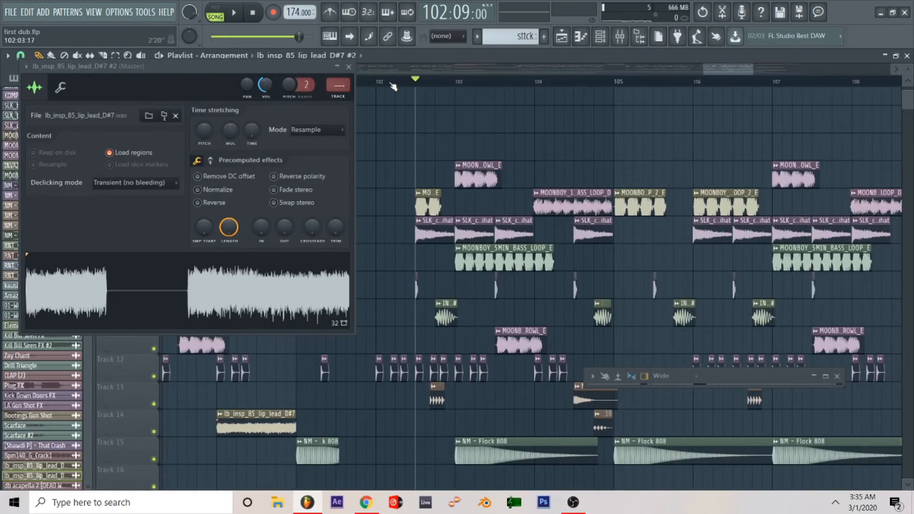
scroll(427, 109, down, 1)
scroll(424, 106, up, 1)
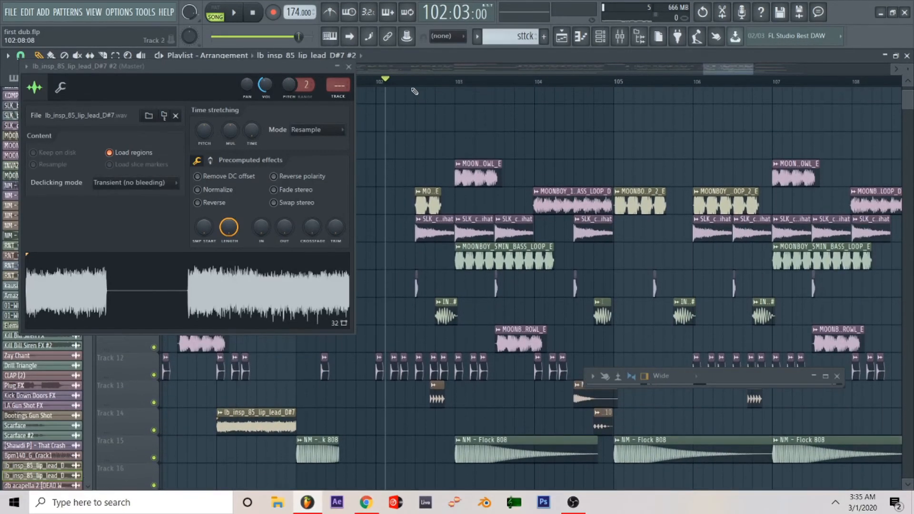
- Audition the arrangement from 102:03 into bar 109 to hear the unique lip lead clip in context
key(space)
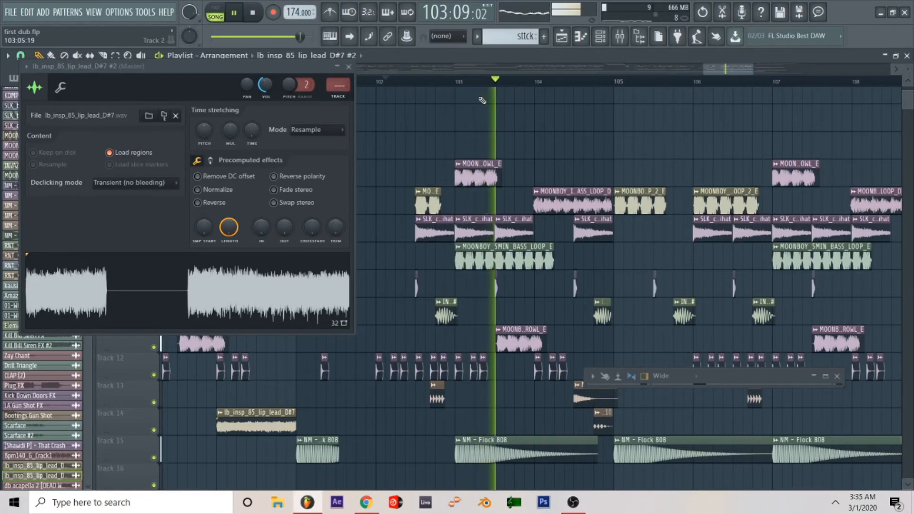
scroll(476, 90, down, 1)
scroll(516, 119, down, 1)
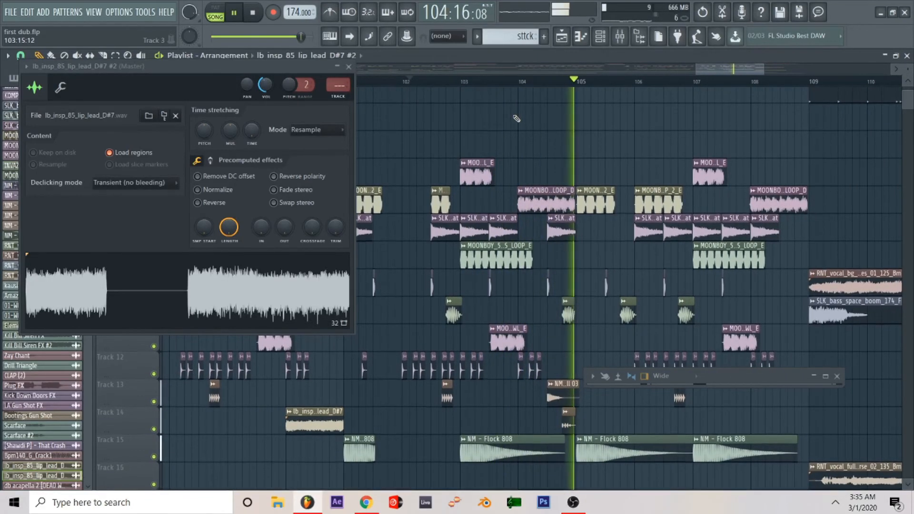
scroll(592, 115, up, 2)
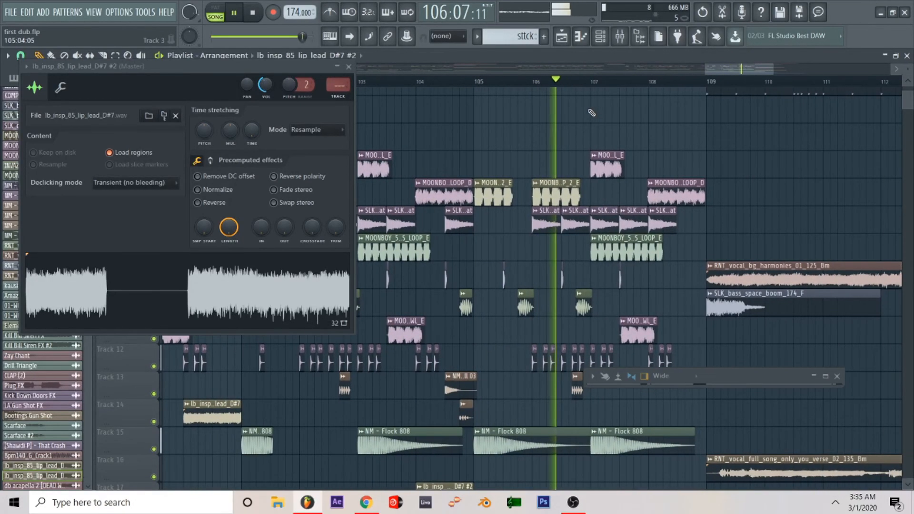
scroll(591, 112, down, 2)
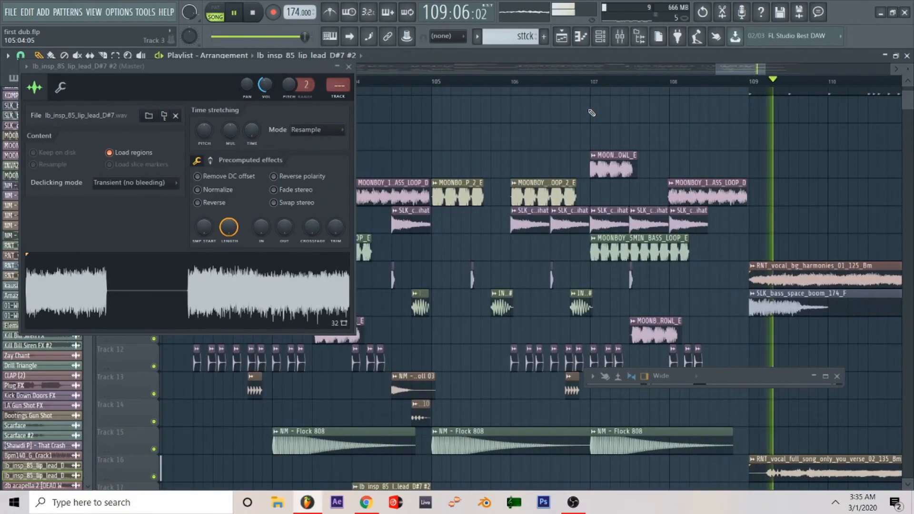
scroll(592, 113, down, 5)
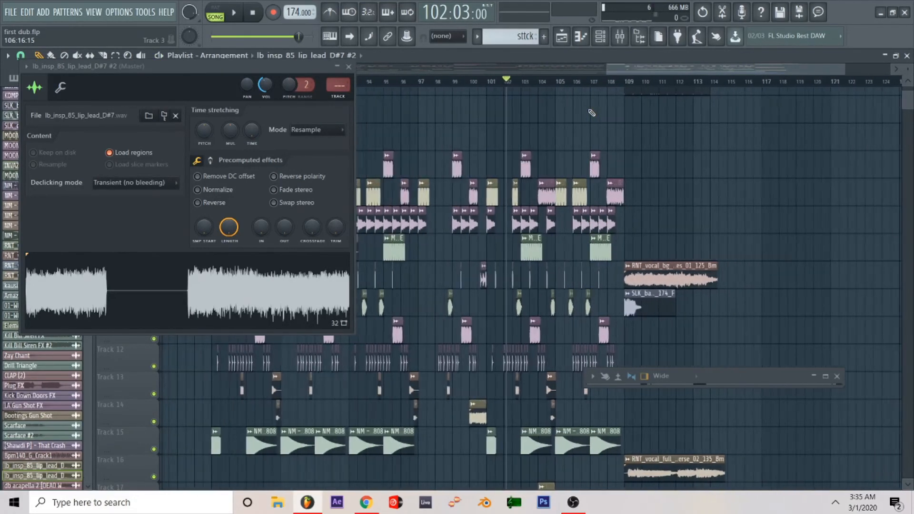
- Replay the section from bar 102 through the outro vocals to bar 113 and examine the remaining tracks
scroll(591, 112, up, 4)
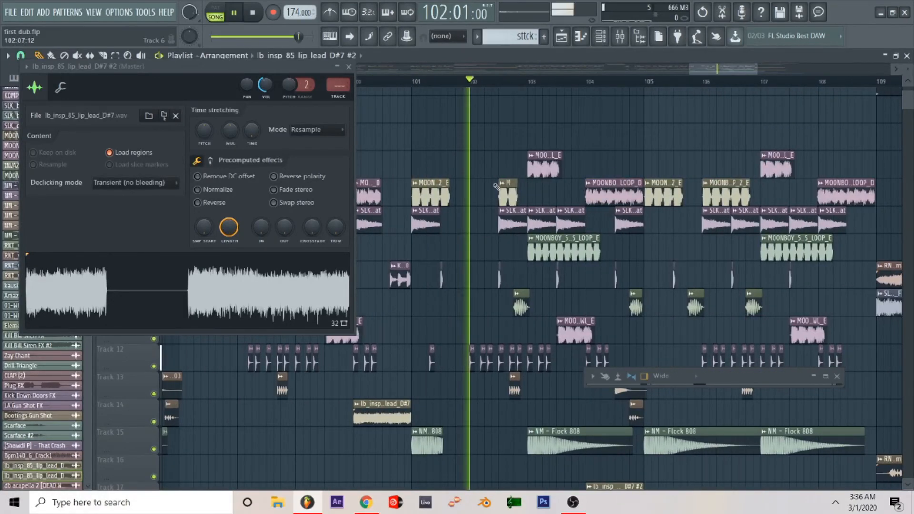
scroll(511, 312, down, 3)
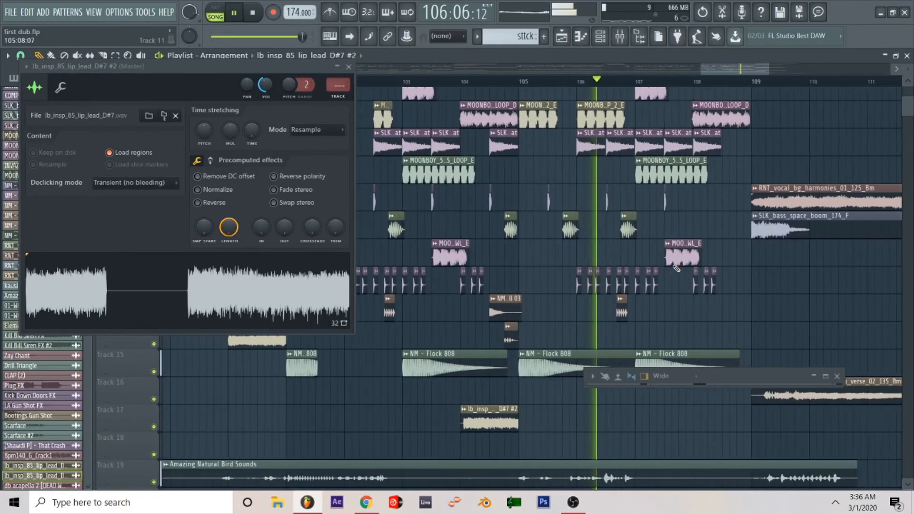
scroll(740, 286, up, 3)
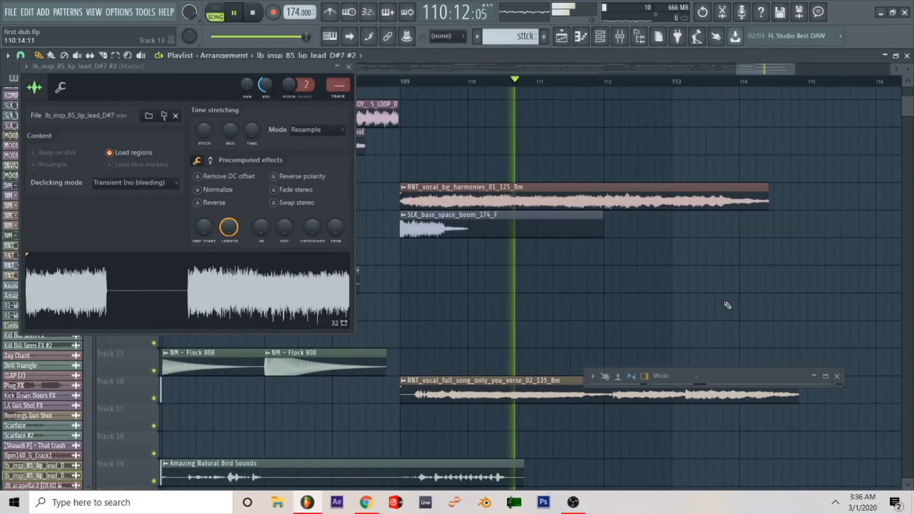
scroll(727, 305, down, 8)
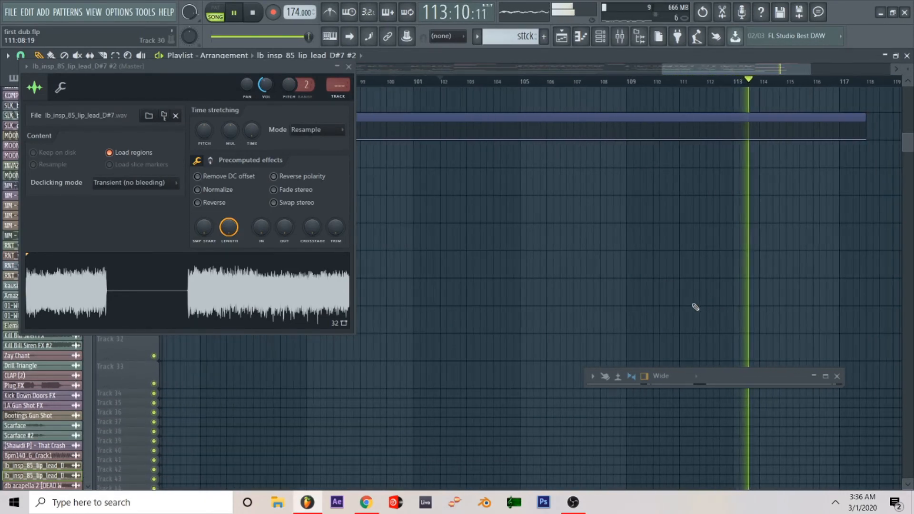
- Listen to the outro up to bar 117, checking the remaining tracks, and stop playback
scroll(695, 307, up, 5)
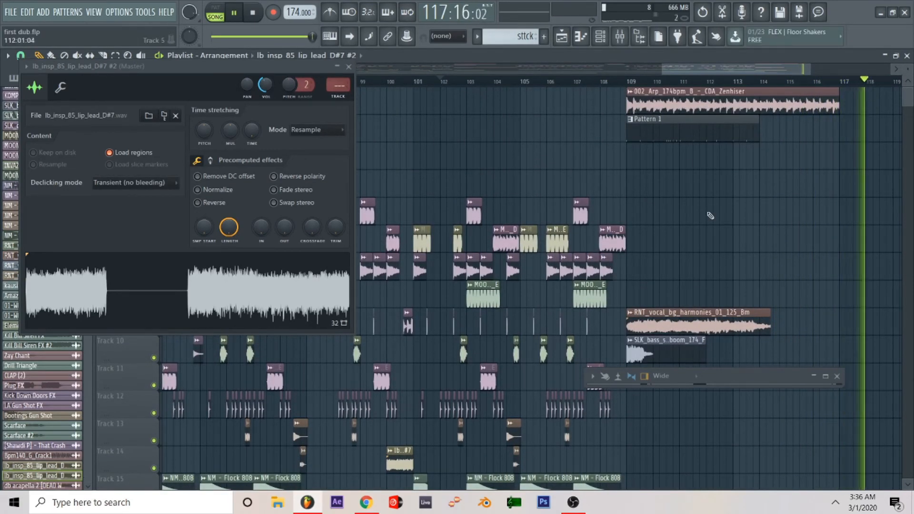
scroll(714, 215, down, 5)
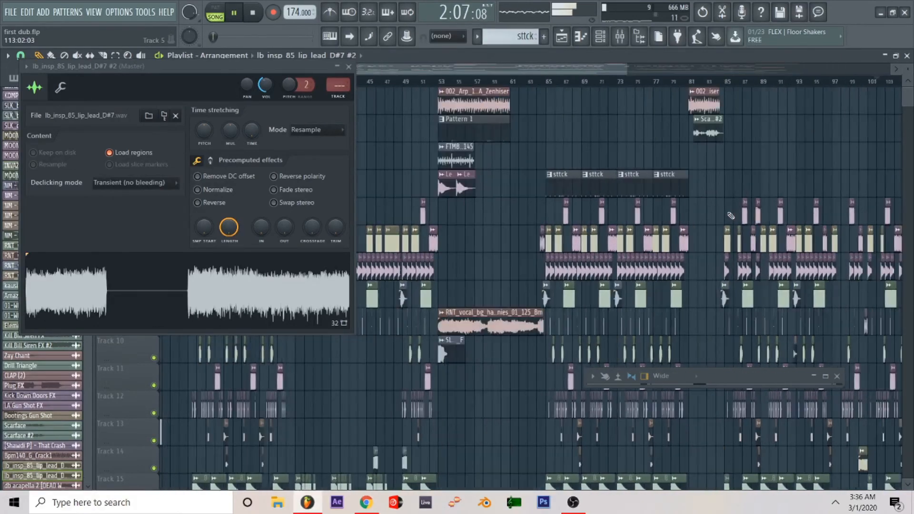
key(space)
- Close the lip lead channel settings and the HalfTime plugin window to clear the playlist
scroll(456, 271, down, 5)
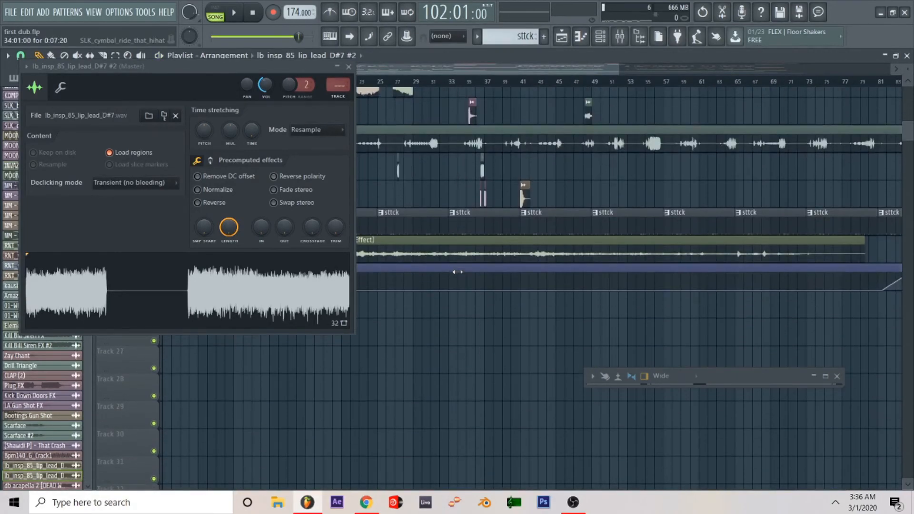
scroll(560, 456, up, 3)
scroll(566, 456, up, 2)
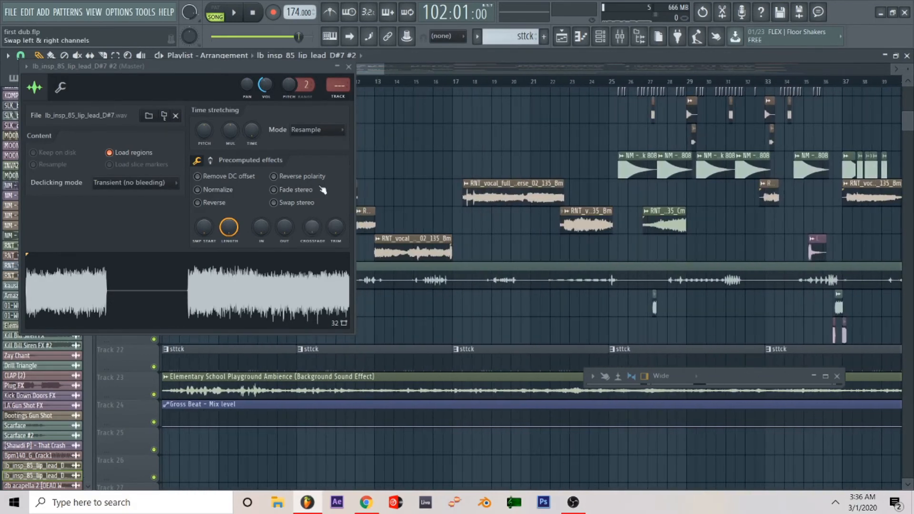
click(348, 68)
scroll(404, 146, up, 6)
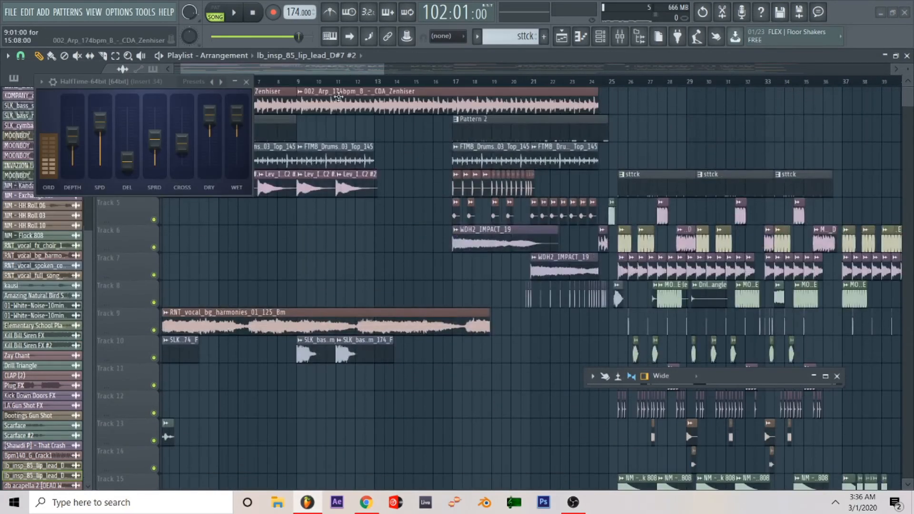
click(248, 83)
- Reset the playback position to the start of the song
scroll(284, 328, down, 6)
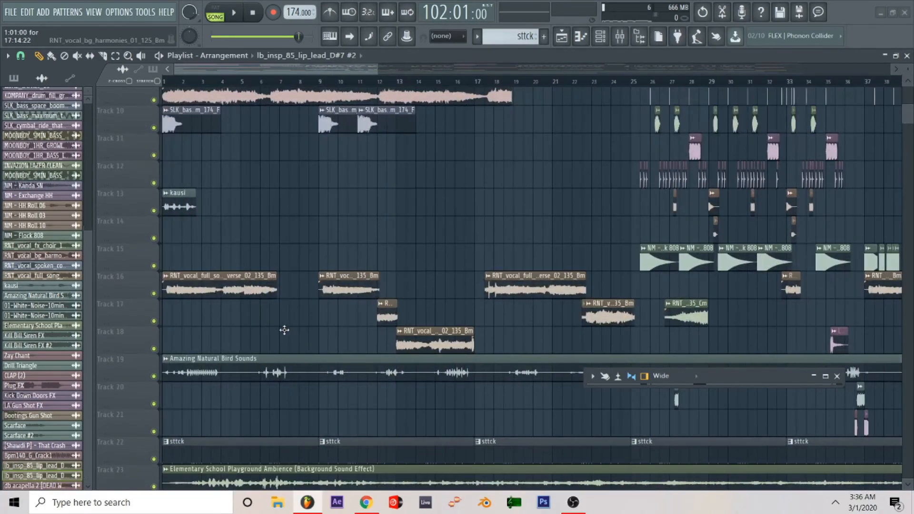
ctrl+scroll(283, 330, down, 6)
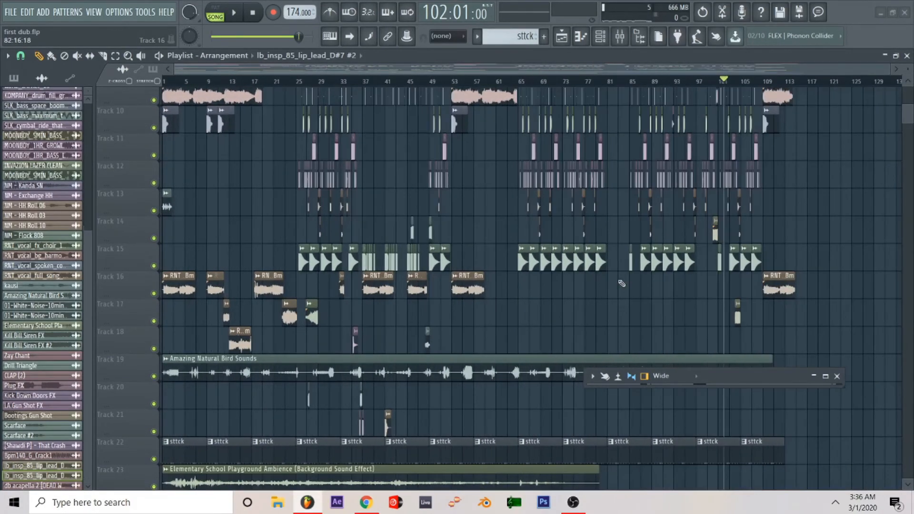
scroll(614, 227, up, 5)
ctrl+scroll(613, 226, up, 7)
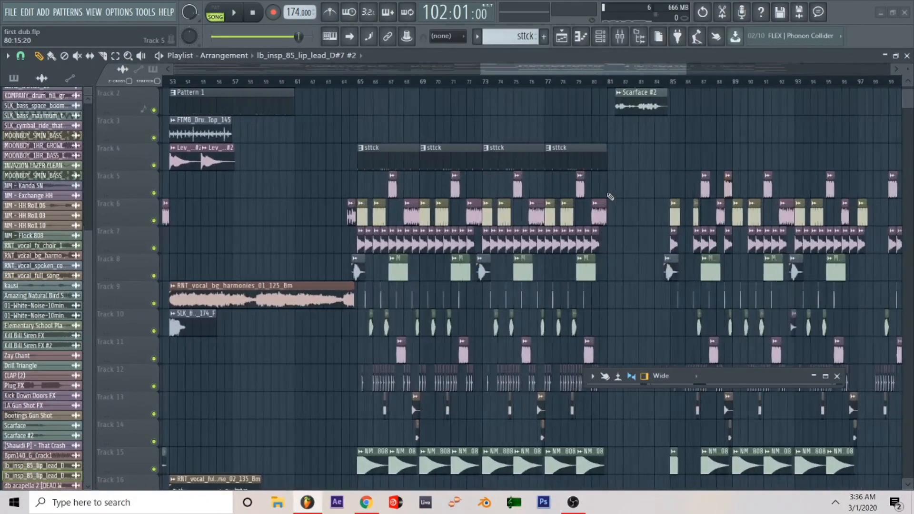
ctrl+scroll(609, 197, up, 2)
scroll(610, 197, up, 1)
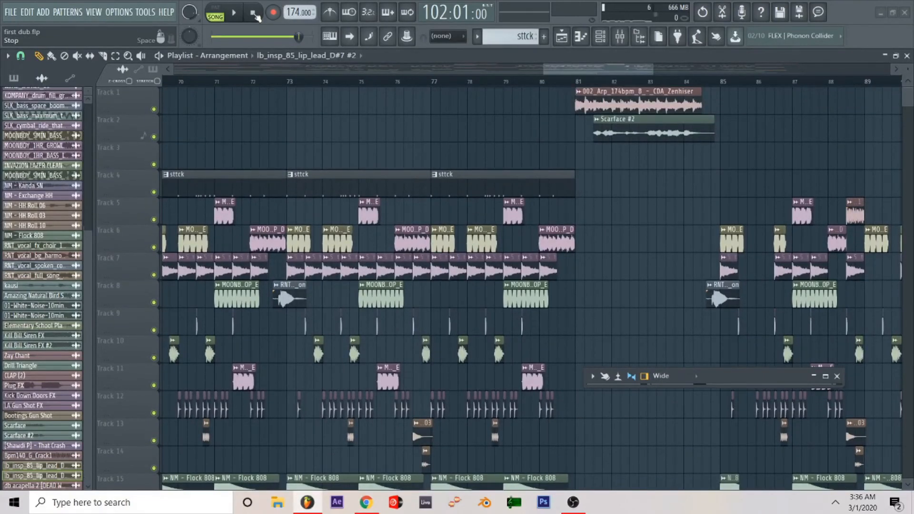
click(253, 14)
- Examine the arrangement from the drops around bars 65 to 90 back to the intro and build-up
ctrl+scroll(659, 246, up, 3)
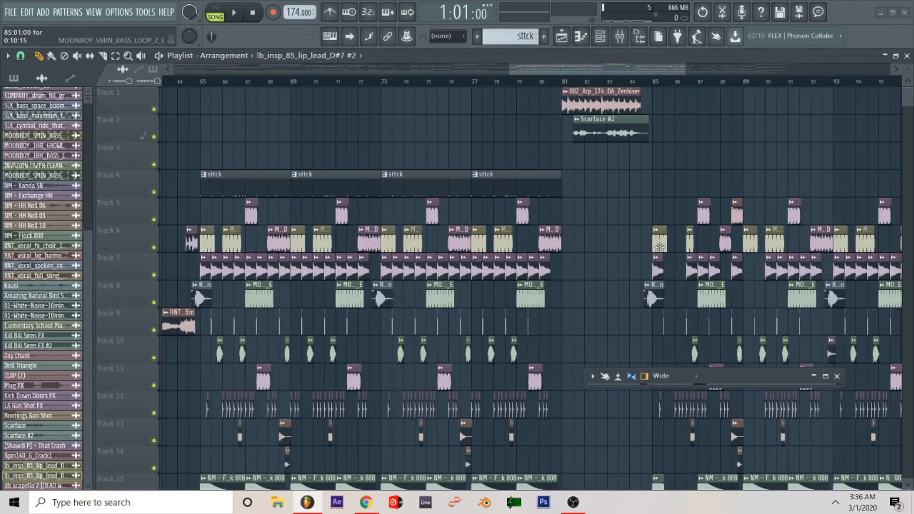
ctrl+scroll(659, 246, up, 1)
ctrl+scroll(632, 235, down, 5)
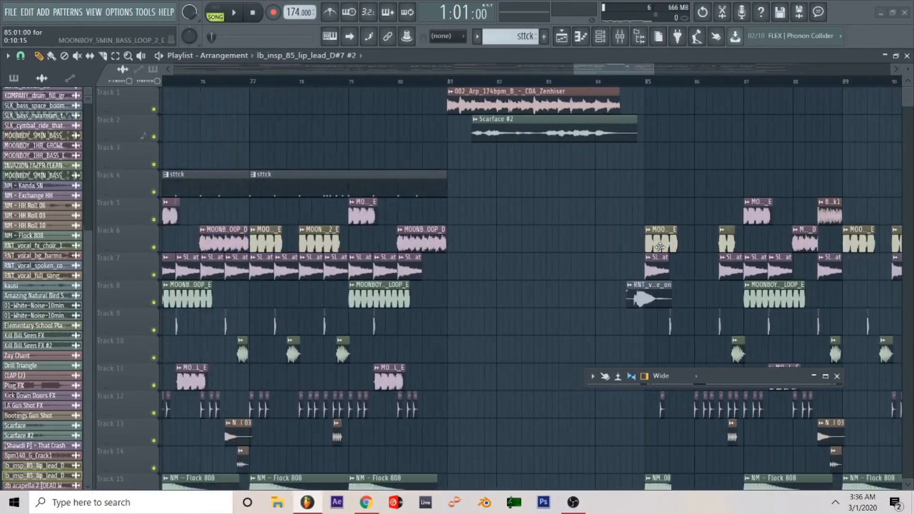
scroll(624, 230, left, 15)
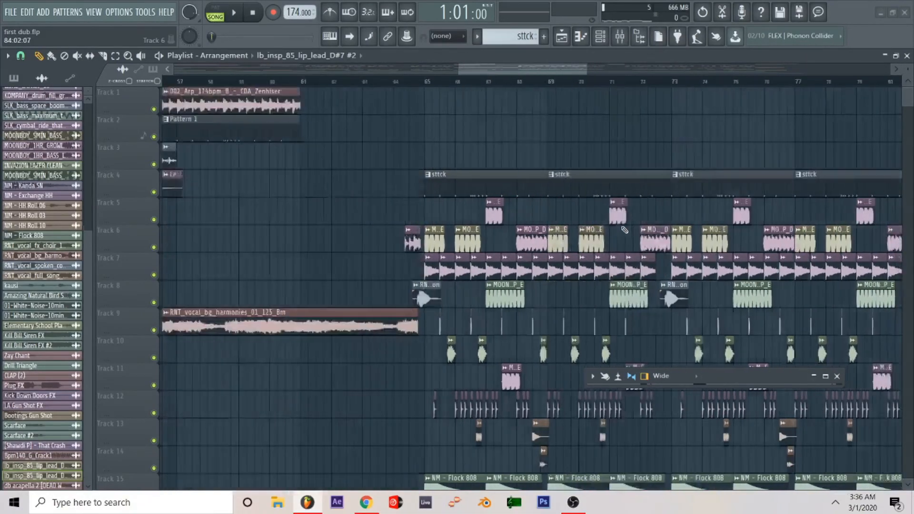
scroll(625, 230, down, 2)
ctrl+scroll(595, 298, down, 2)
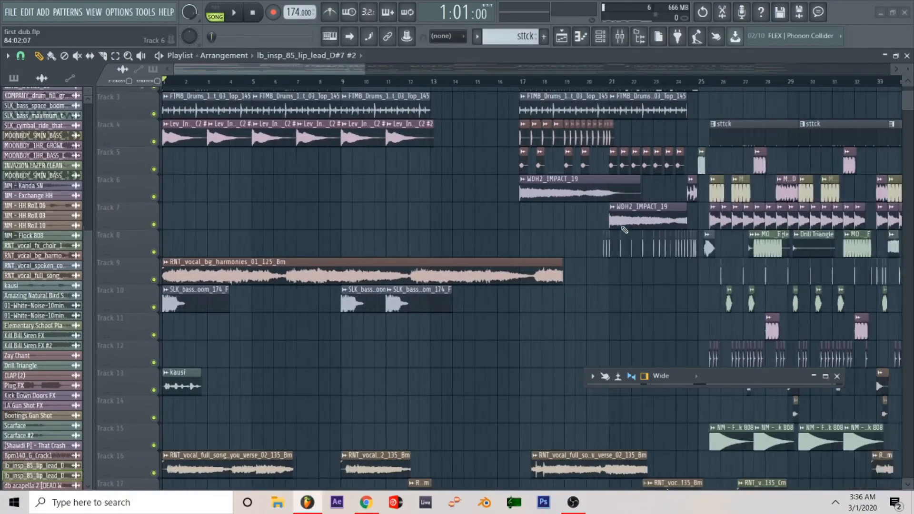
scroll(596, 305, up, 2)
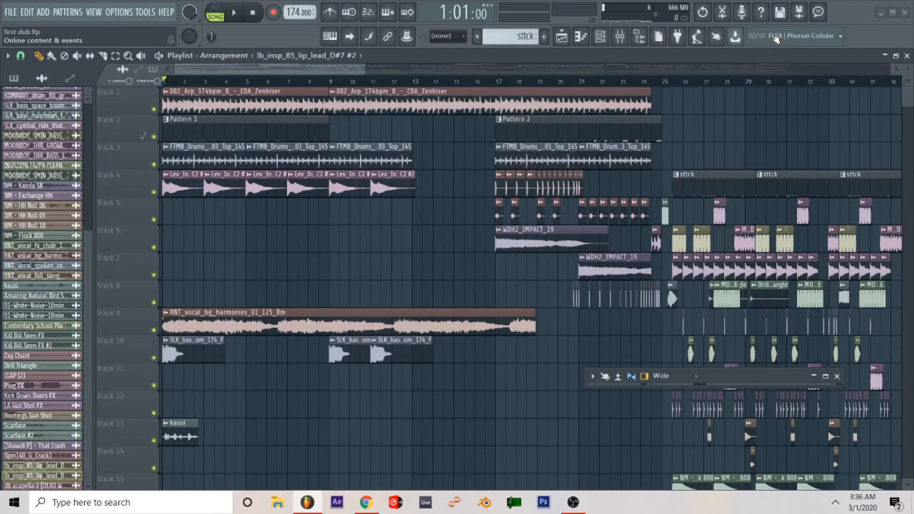
ctrl+scroll(733, 131, up, 4)
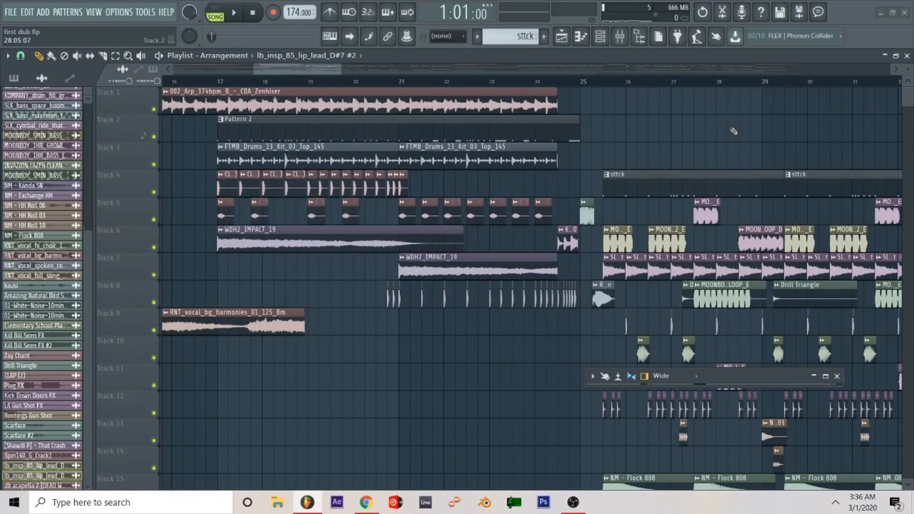
ctrl+scroll(734, 131, down, 4)
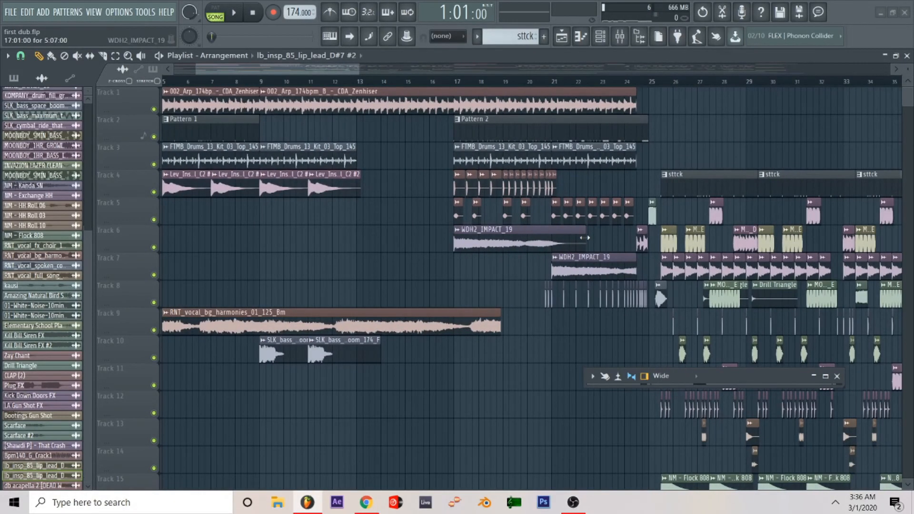
ctrl+scroll(474, 335, down, 2)
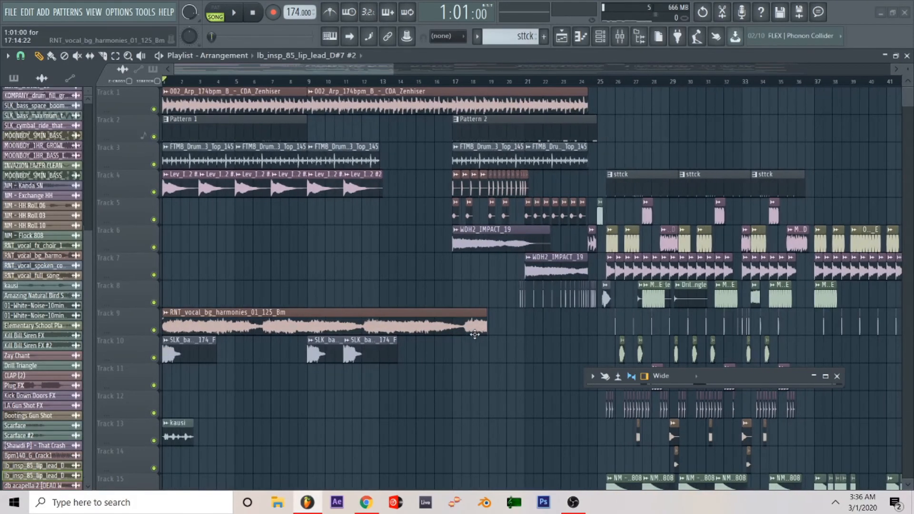
- Shorten the WDH2_IMPACT_19 clip on Track 6 so it ends shortly before bar 22
ctrl+scroll(424, 255, up, 2)
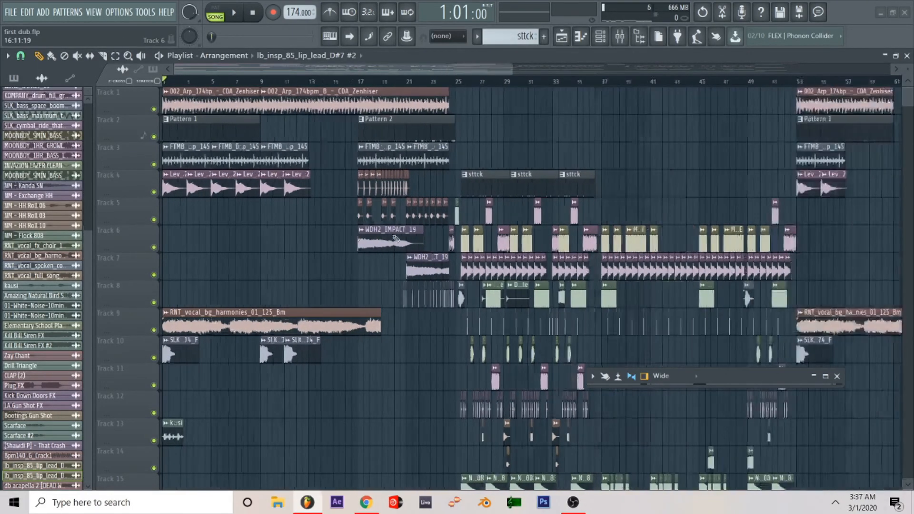
ctrl+scroll(396, 238, up, 3)
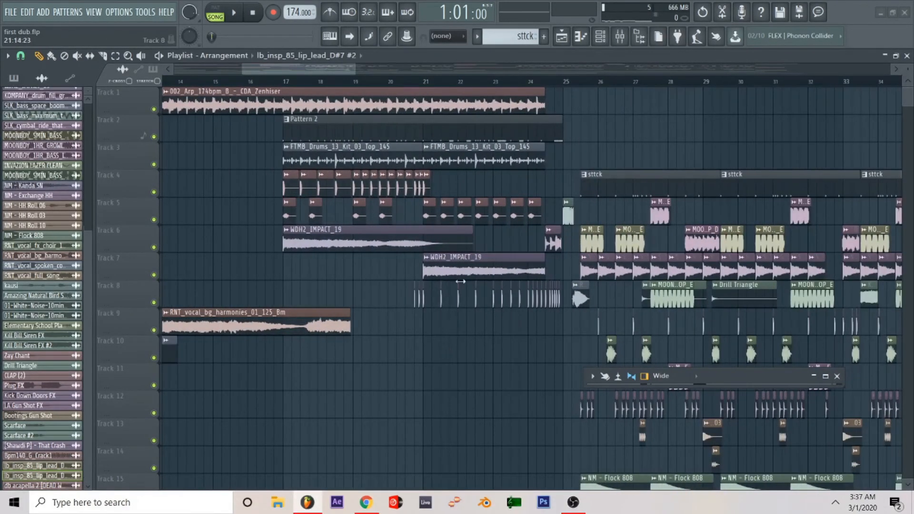
ctrl+scroll(484, 256, up, 1)
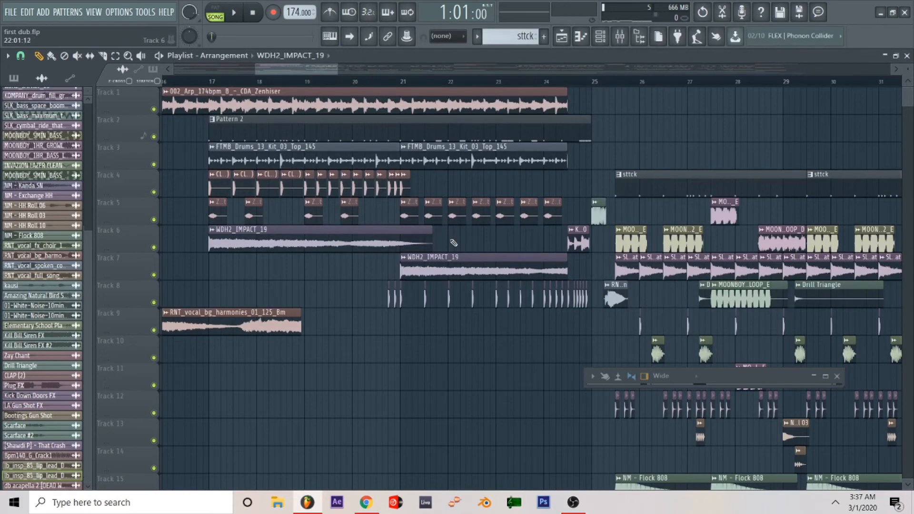
ctrl+scroll(453, 243, up, 2)
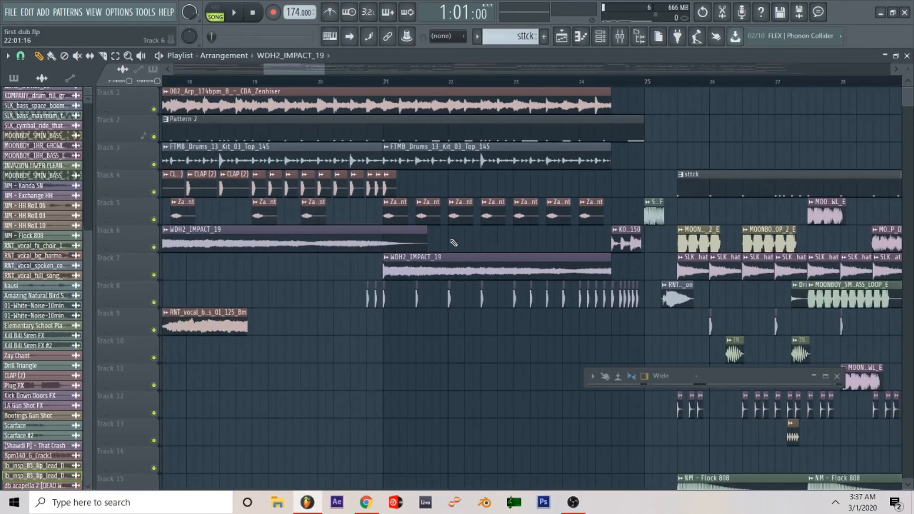
- Trim the end of the Gross Beat - Mix level automation clip on Track 24 to match the end of the sttck patterns
ctrl+scroll(741, 159, down, 5)
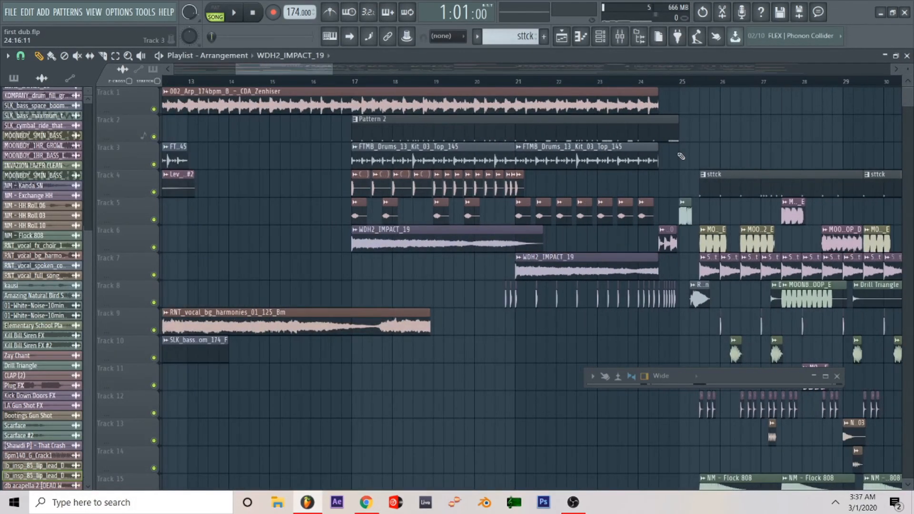
ctrl+scroll(681, 156, down, 4)
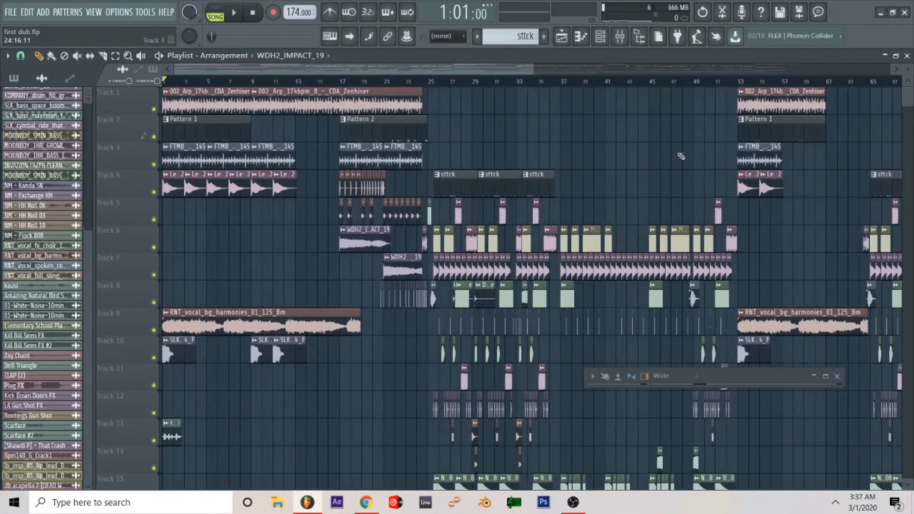
scroll(680, 156, down, 2)
ctrl+scroll(681, 156, down, 1)
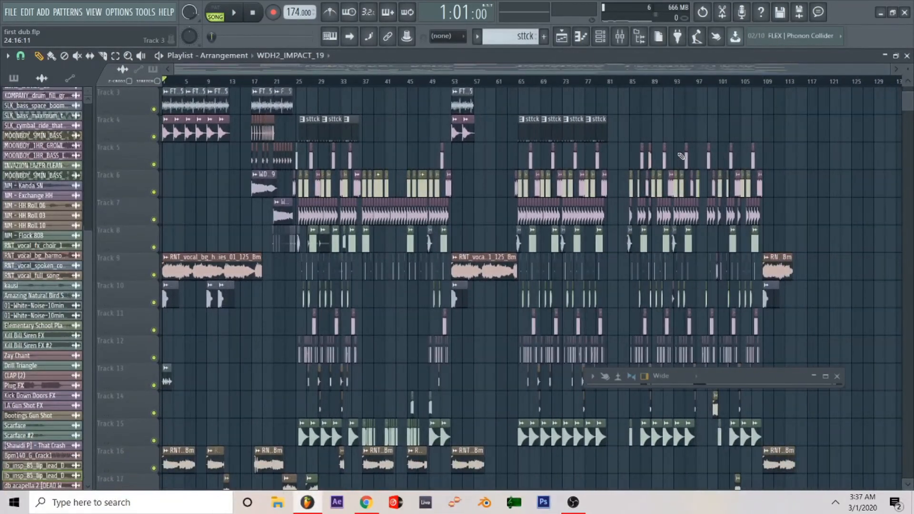
scroll(823, 171, down, 12)
scroll(823, 171, up, 14)
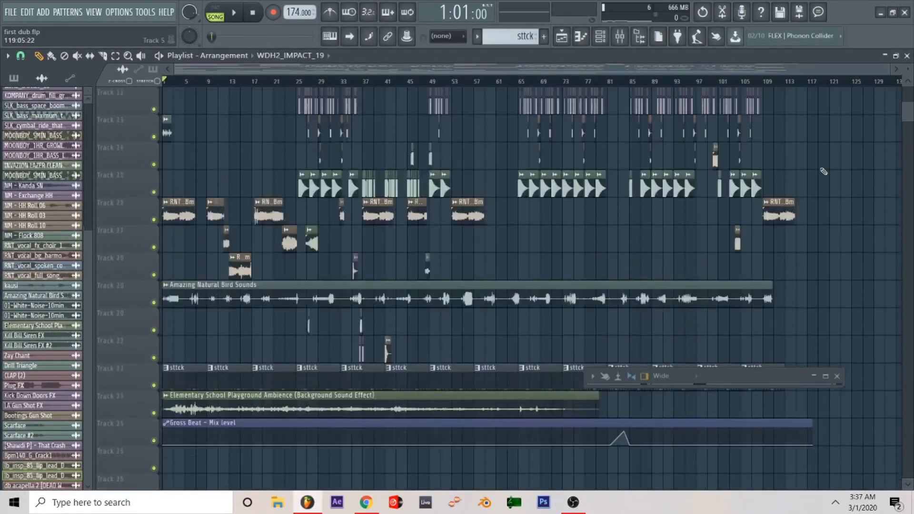
scroll(824, 236, down, 17)
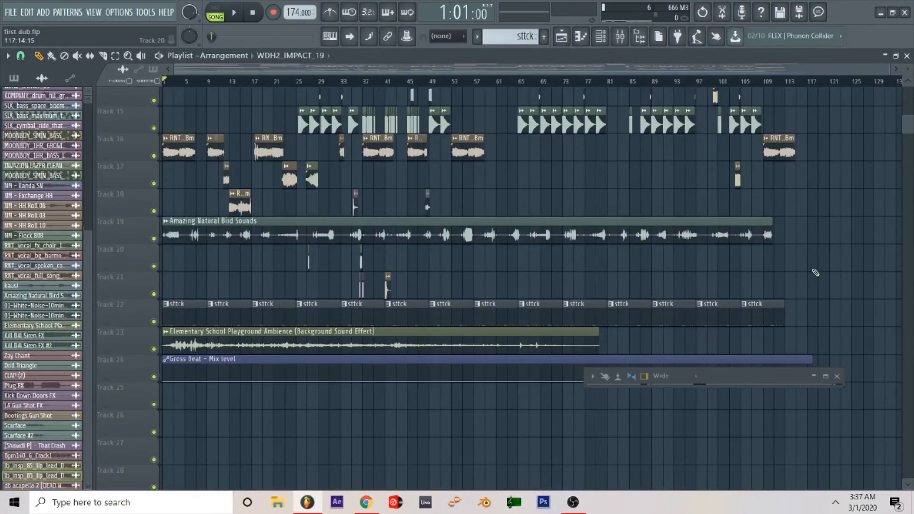
ctrl+scroll(813, 272, up, 3)
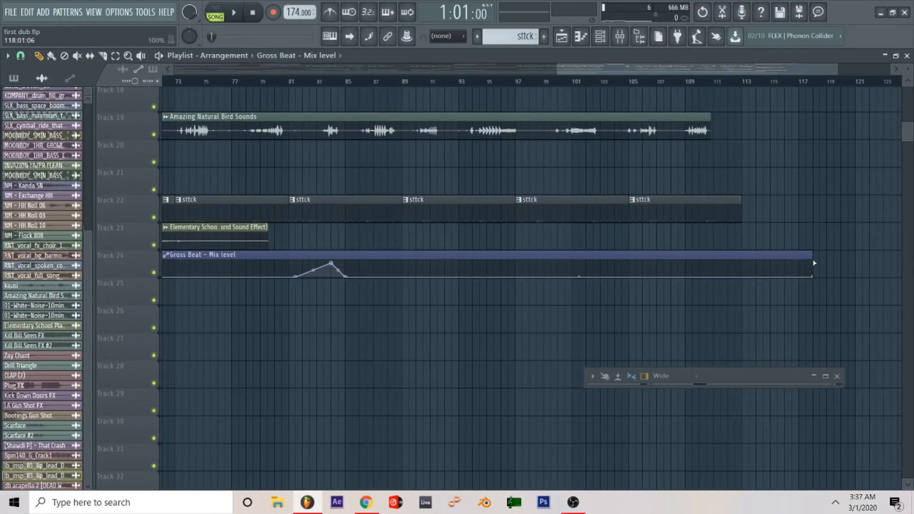
drag(812, 271, 736, 270)
- Close the minimized Wide window floating over the playlist
scroll(736, 270, up, 17)
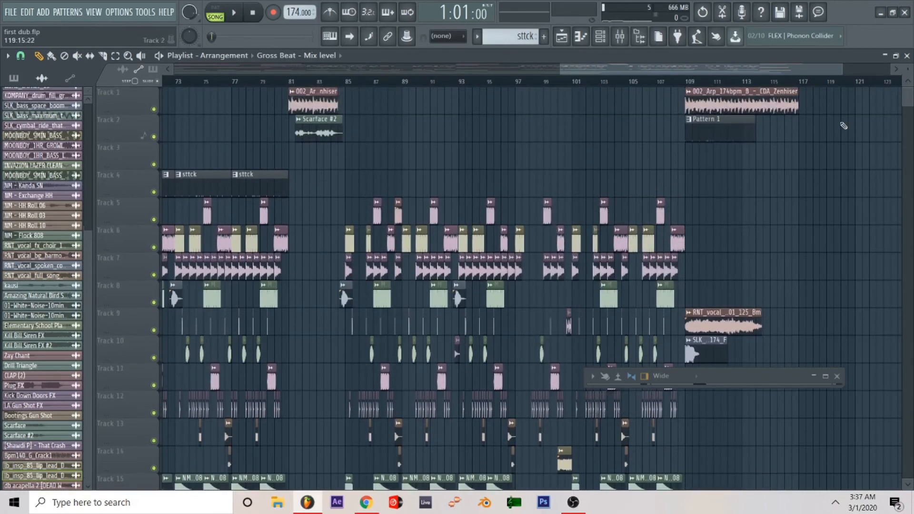
ctrl+scroll(755, 244, up, 4)
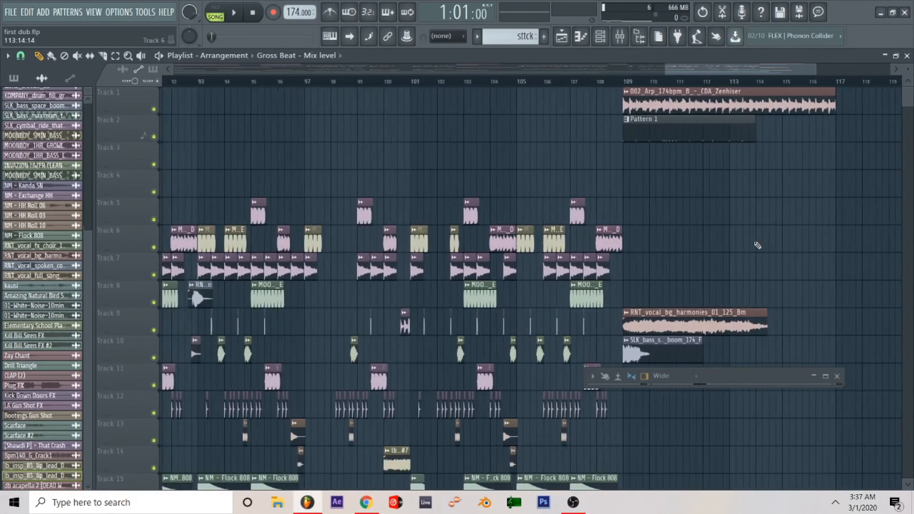
ctrl+scroll(757, 245, down, 8)
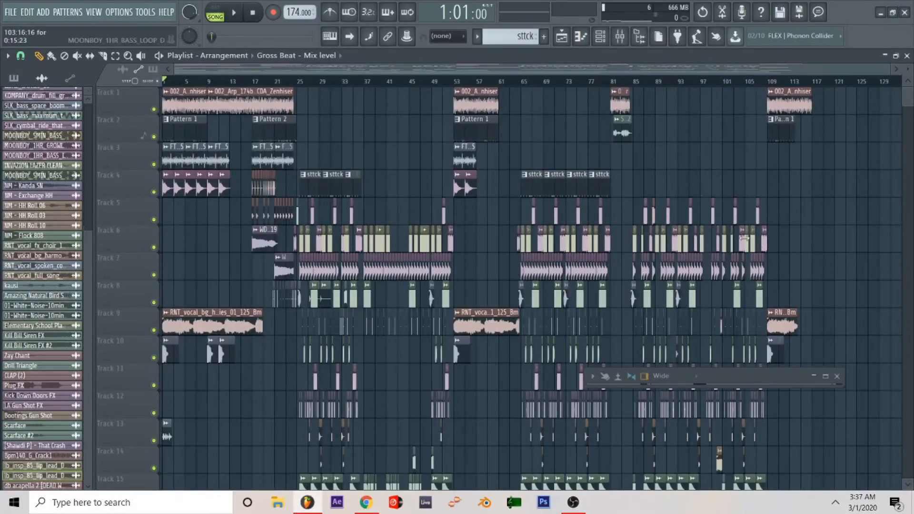
scroll(676, 179, down, 3)
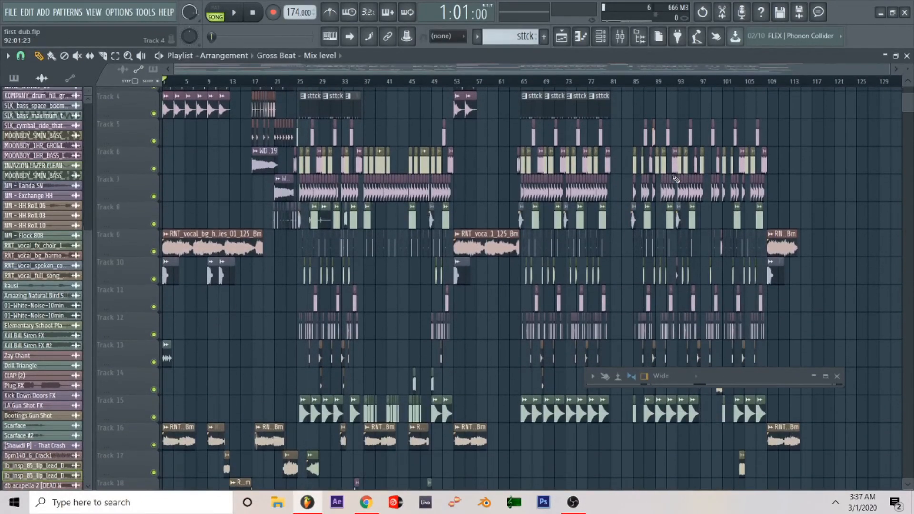
click(837, 377)
- Check the clip endings on the lower tracks and review the drop section between bars 85 and 109
scroll(826, 364, down, 6)
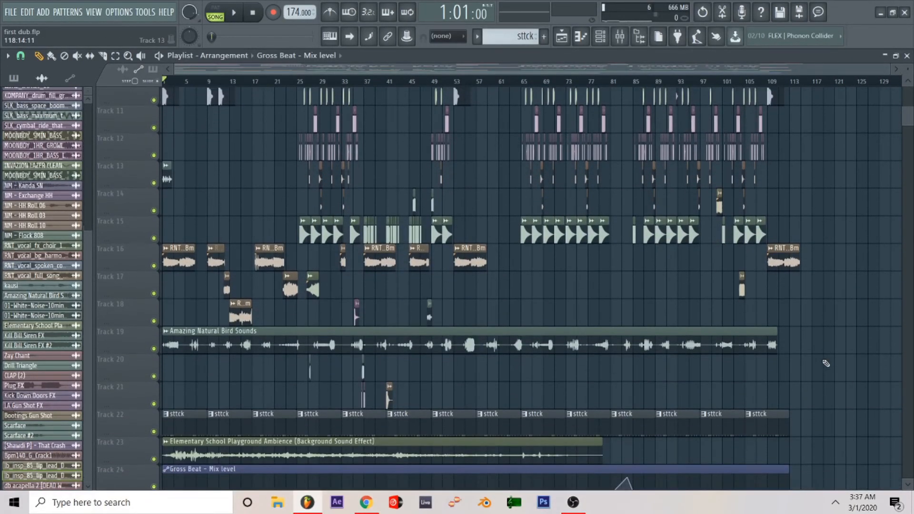
ctrl+scroll(825, 363, up, 3)
scroll(826, 363, down, 10)
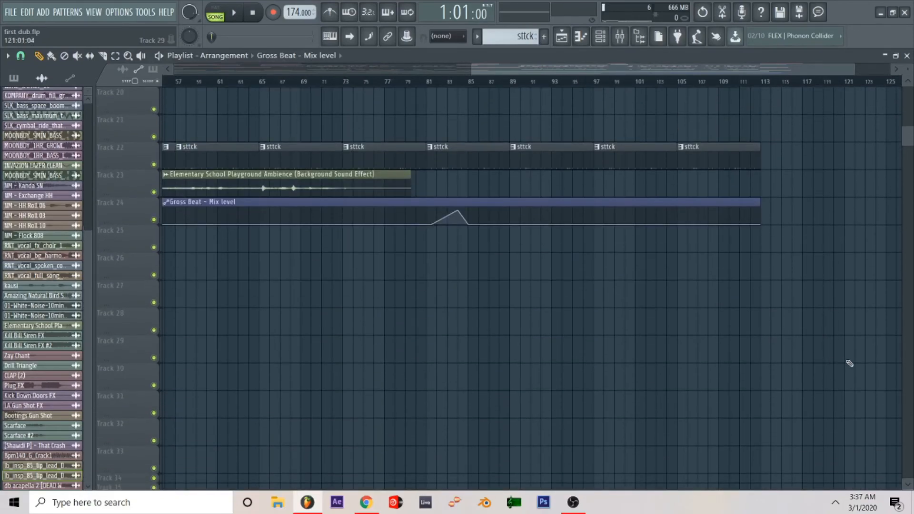
scroll(679, 290, up, 19)
ctrl+scroll(619, 190, down, 2)
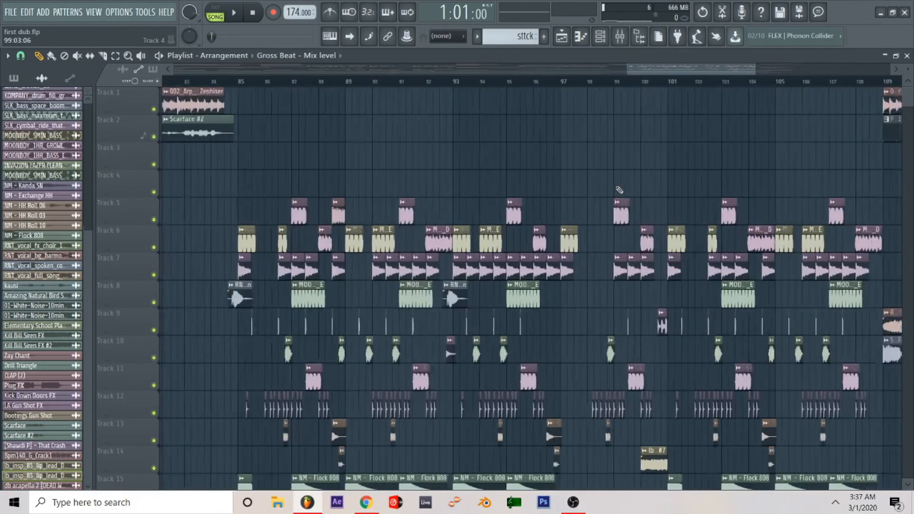
ctrl+scroll(586, 155, down, 3)
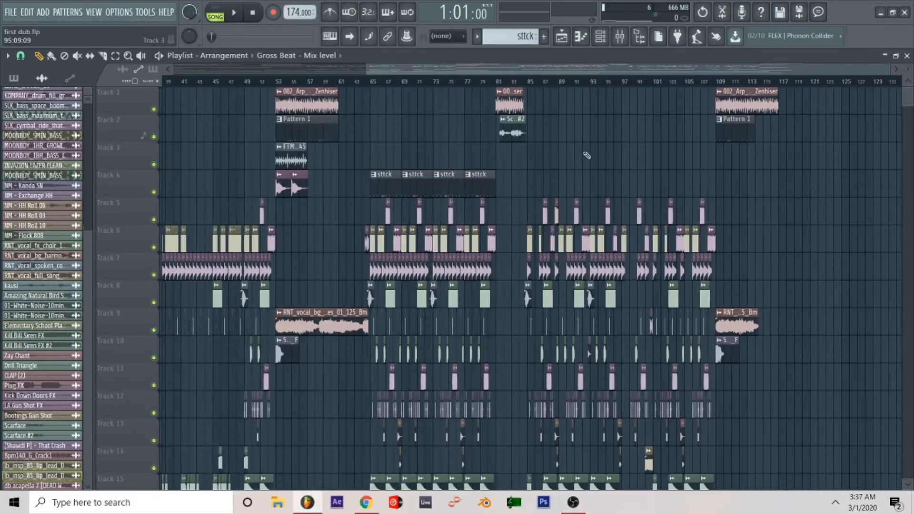
- Review the middle breakdown and surrounding drop sections, including the ambience, sttck and Gross Beat automation clips on the lower tracks
ctrl+scroll(521, 151, up, 3)
scroll(521, 151, down, 1)
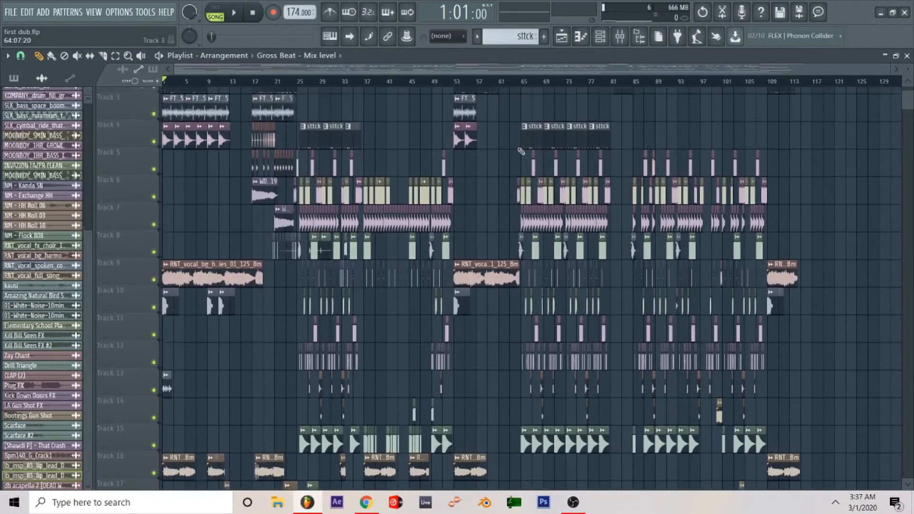
ctrl+scroll(521, 151, up, 1)
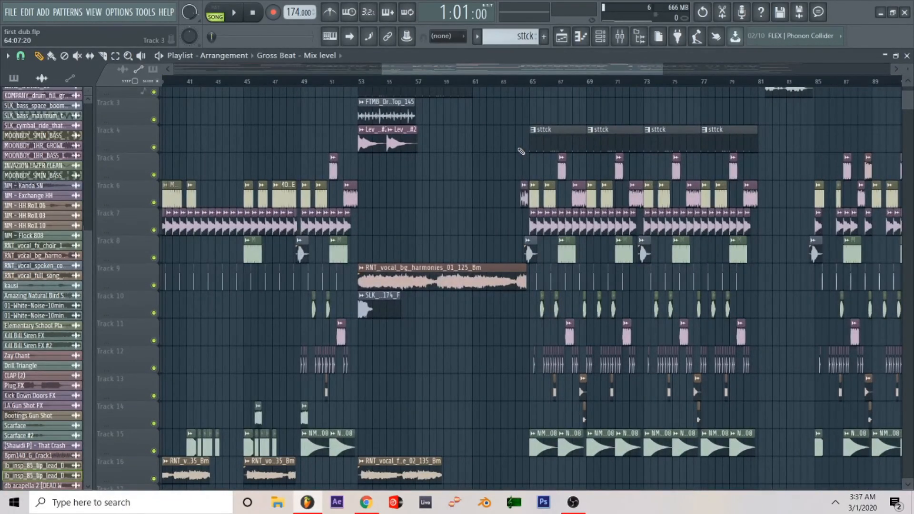
scroll(521, 151, down, 1)
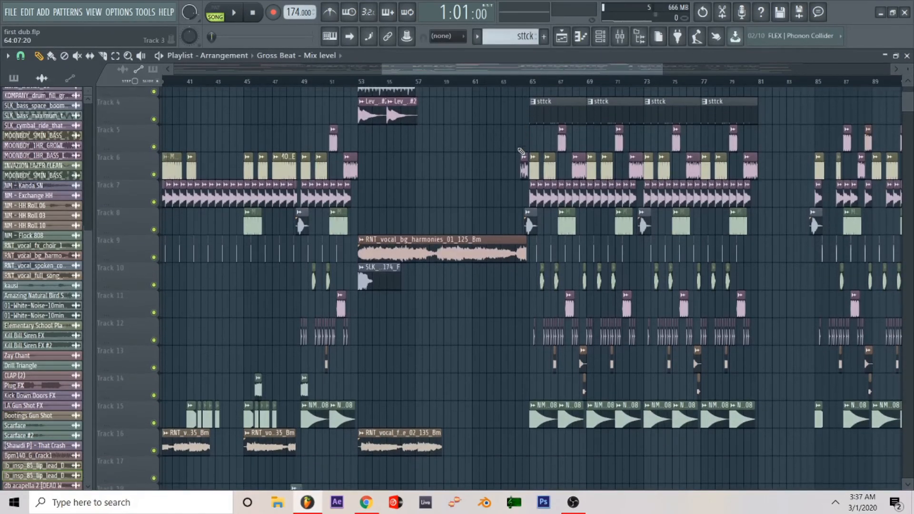
ctrl+scroll(521, 151, down, 2)
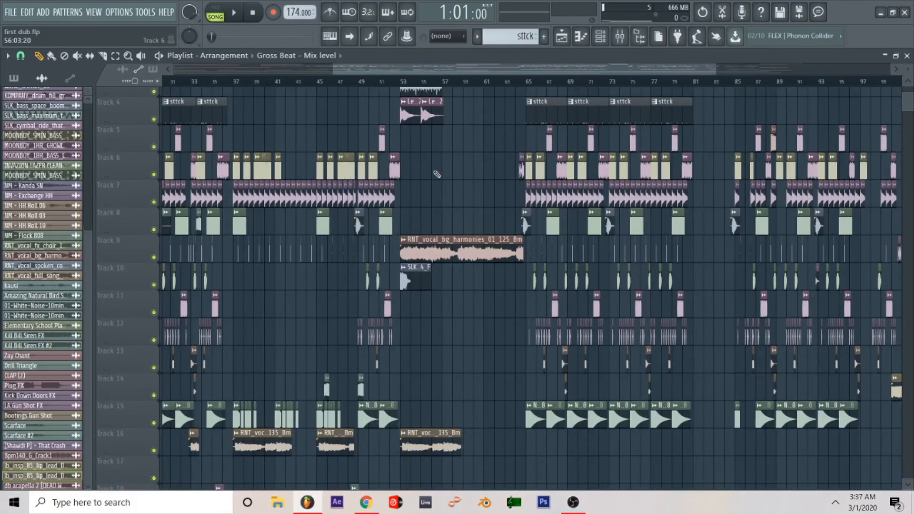
ctrl+scroll(437, 174, up, 3)
ctrl+scroll(437, 175, down, 3)
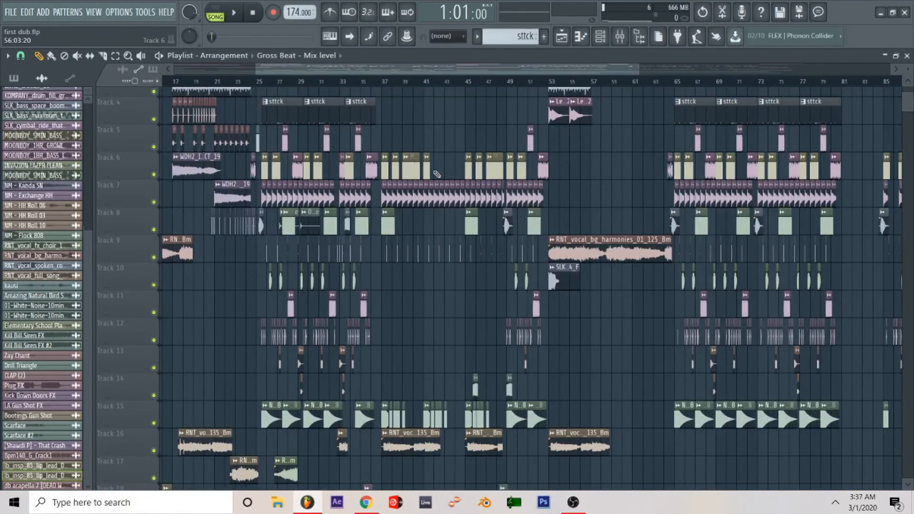
scroll(436, 174, down, 9)
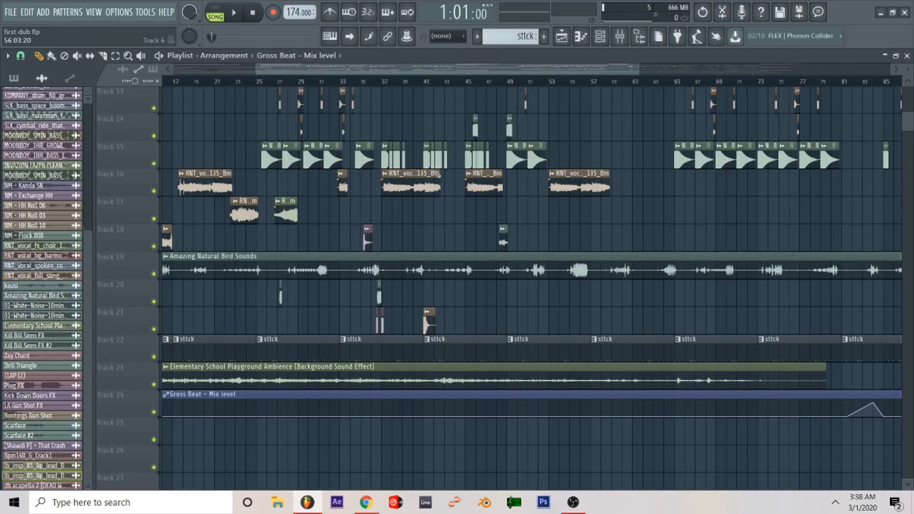
ctrl+scroll(419, 179, down, 2)
scroll(418, 178, down, 3)
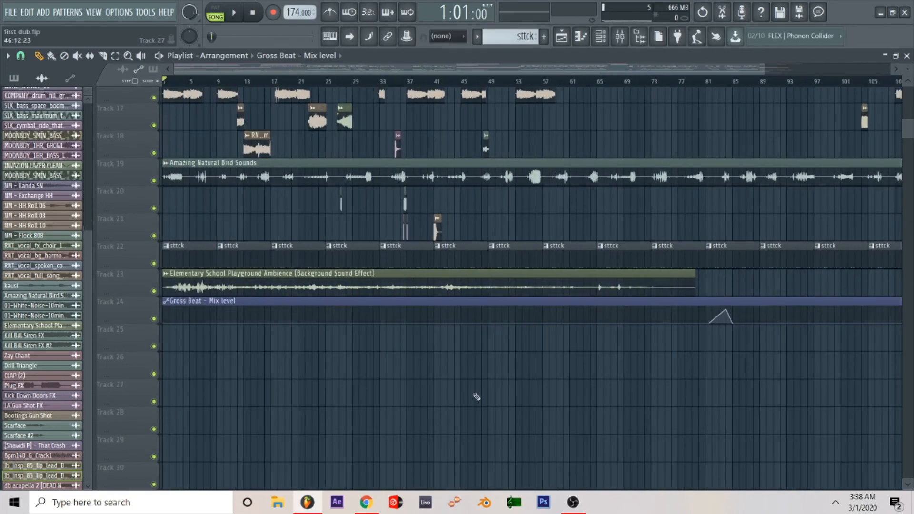
ctrl+scroll(476, 396, down, 1)
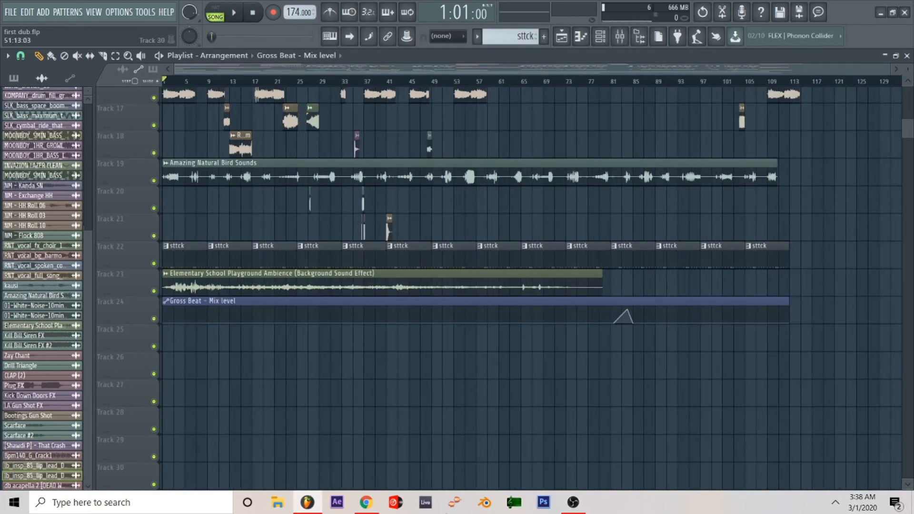
- Check the arrangement from the intro to the outro across all tracks, including where the lower-track clips end
ctrl+scroll(462, 400, up, 6)
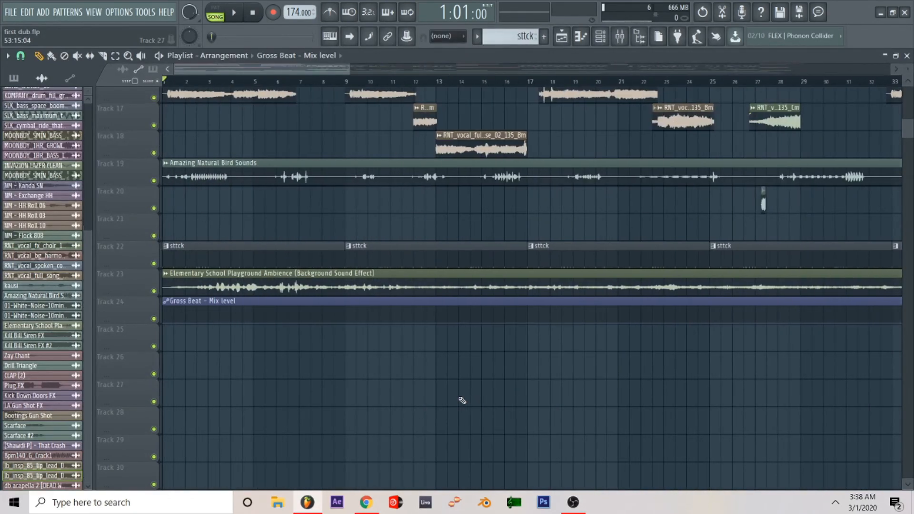
scroll(462, 400, up, 10)
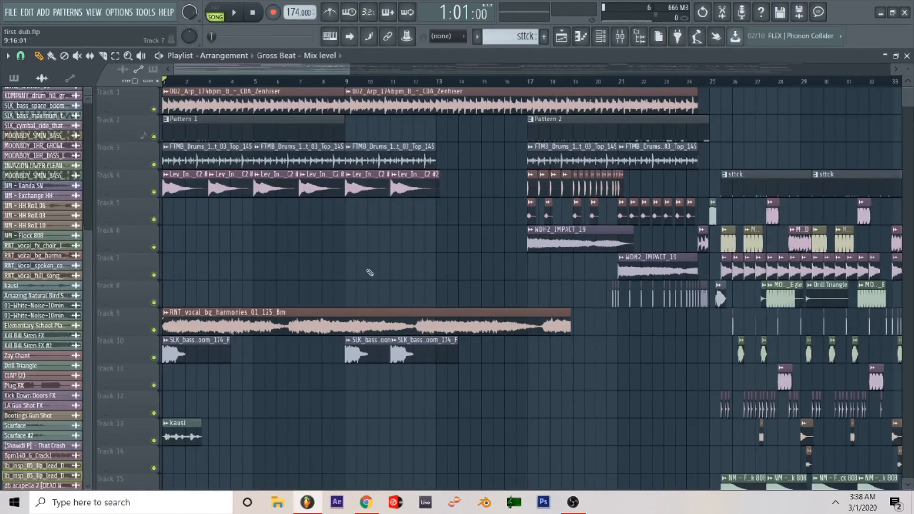
ctrl+scroll(384, 261, down, 2)
ctrl+scroll(324, 281, down, 4)
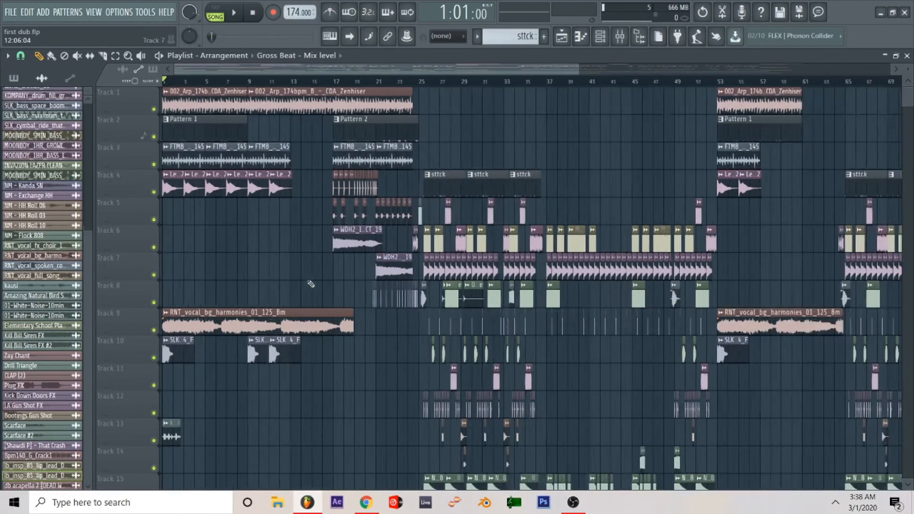
scroll(507, 265, down, 2)
scroll(507, 265, down, 5)
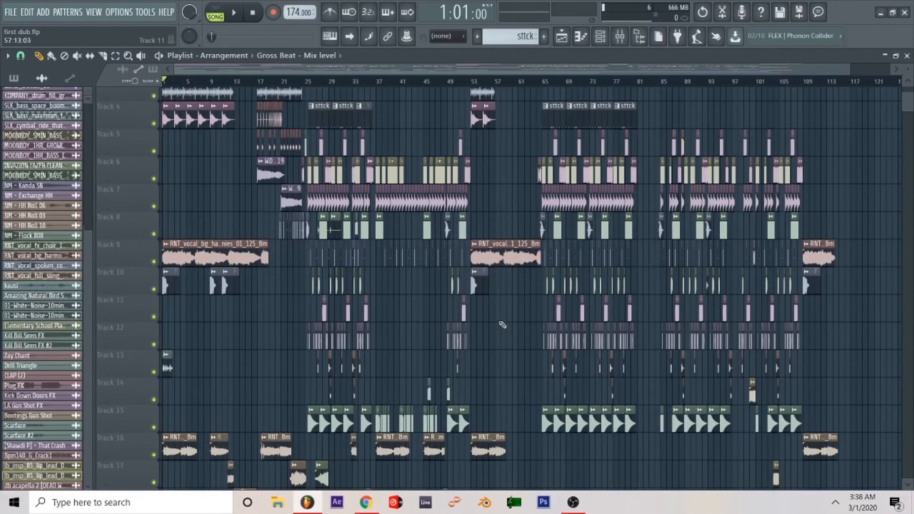
scroll(528, 347, down, 1)
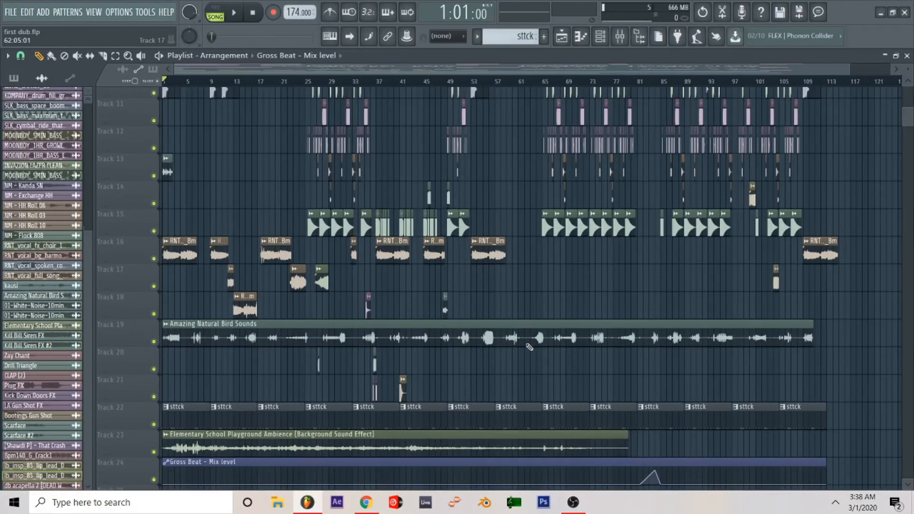
ctrl+scroll(509, 390, down, 1)
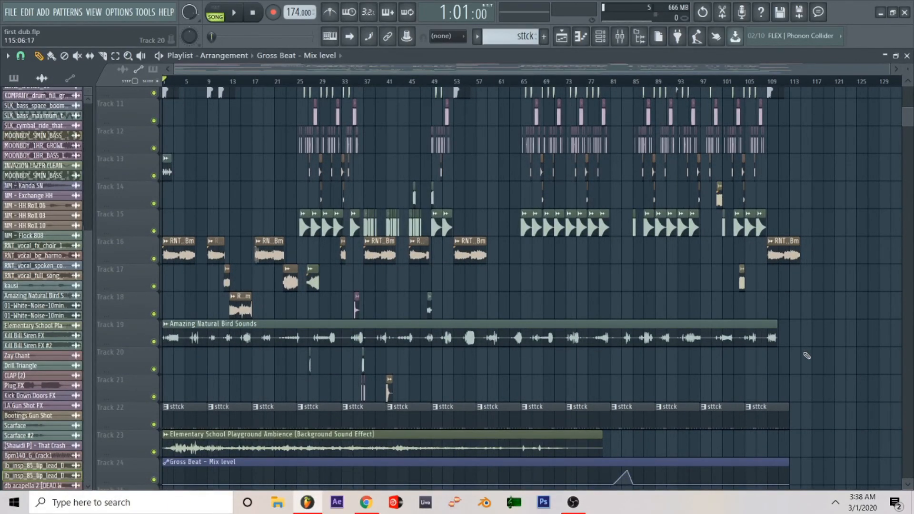
scroll(808, 353, down, 5)
scroll(809, 350, up, 7)
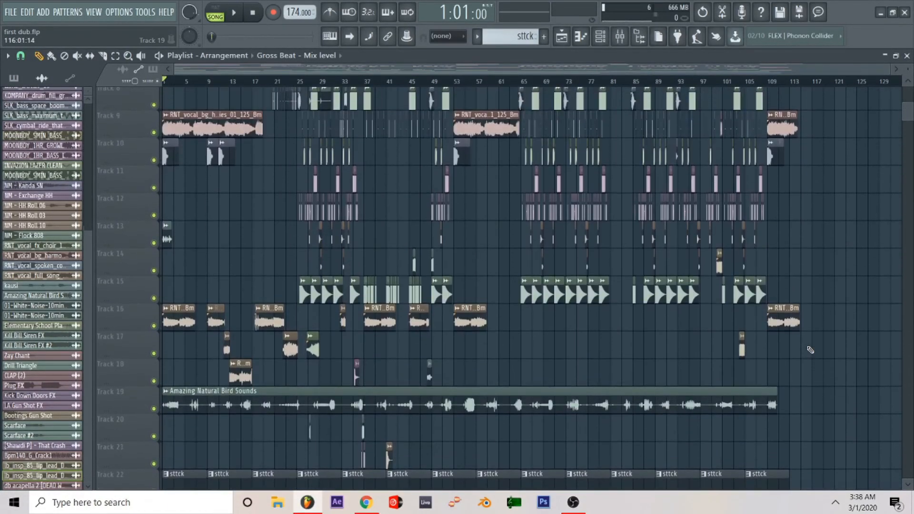
- Select the playlist time range from the song's start at bar 1 to bar 117, where the outro's 002_Arp clip ends
scroll(809, 351, up, 6)
ctrl+scroll(829, 232, up, 8)
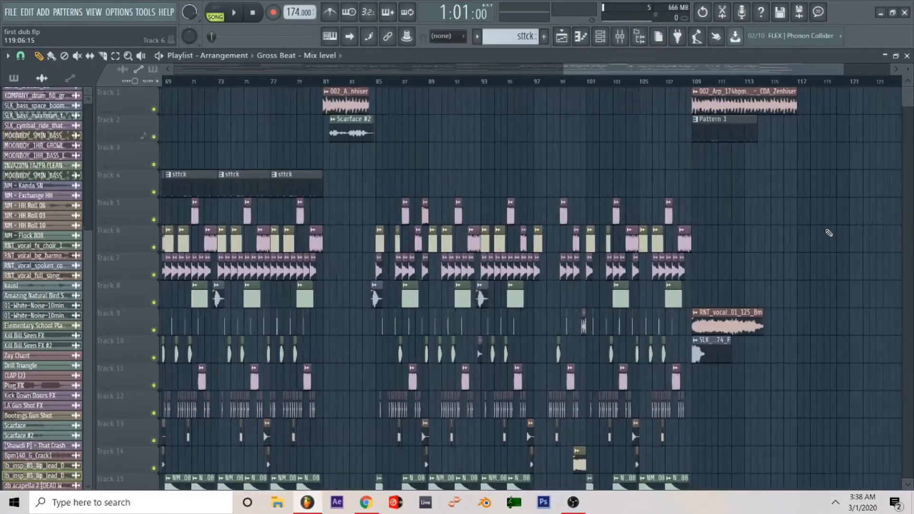
ctrl+scroll(828, 232, up, 3)
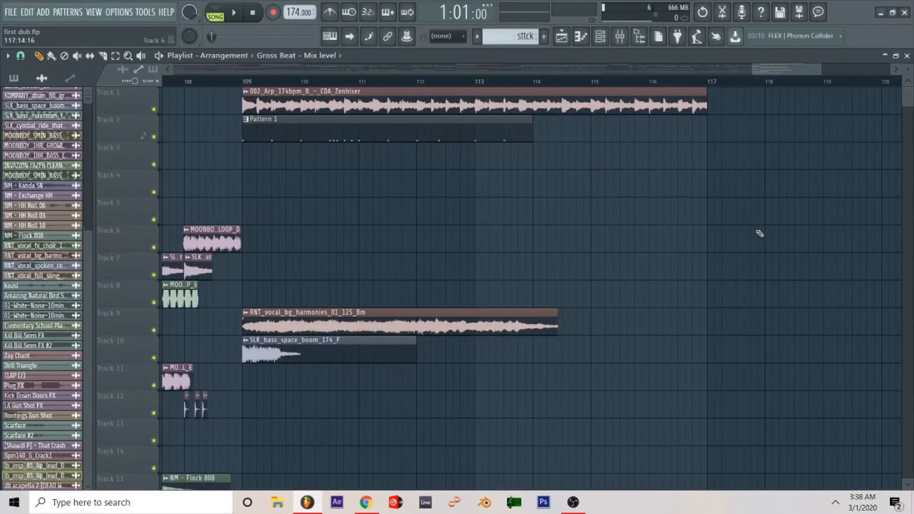
ctrl+scroll(704, 231, down, 2)
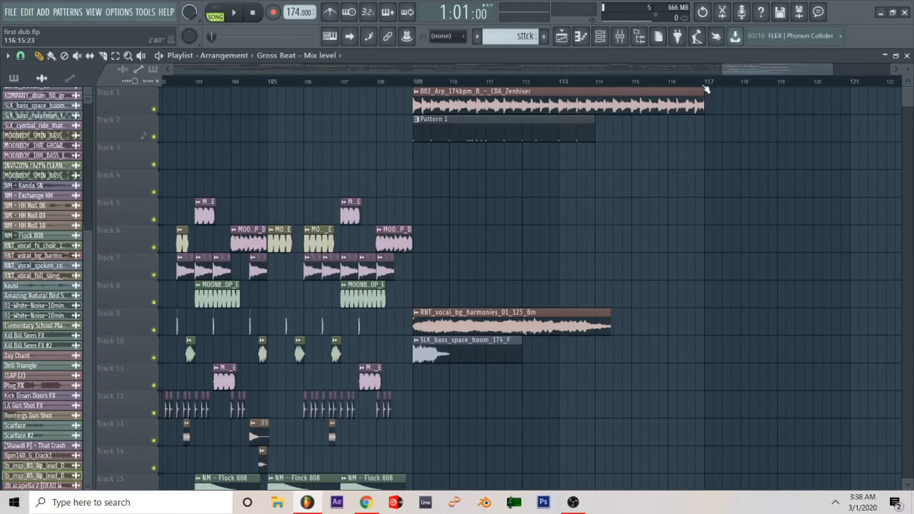
drag(706, 89, 0, 190)
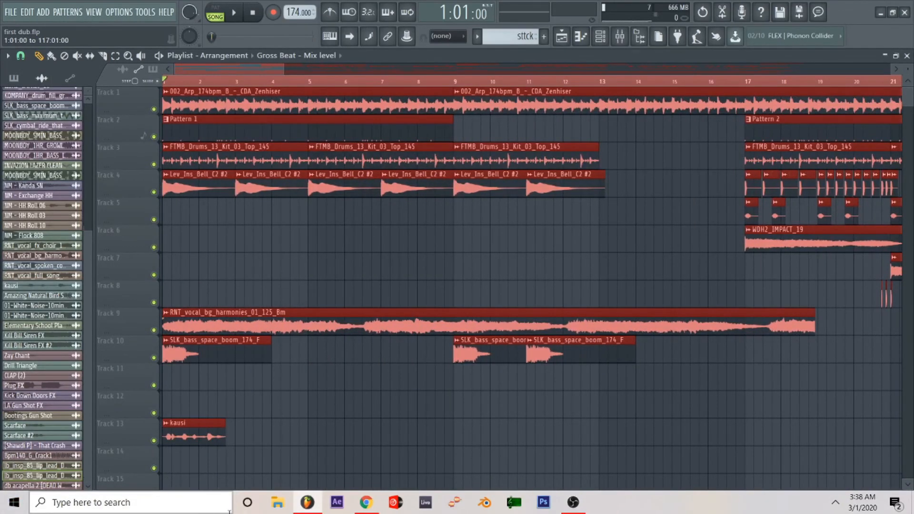